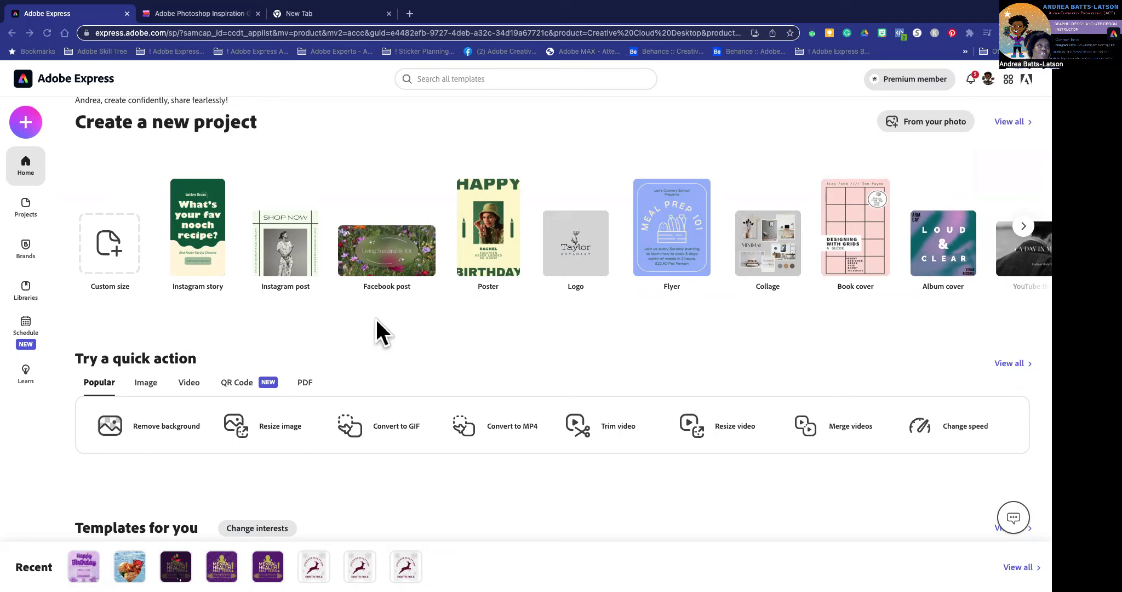
Switch to the Adobe Inspiration Generator, close the blank tab, and spin for a prompt, selecting "Curious Biker Movie Poster"
{"action": "left_click", "coordinate": [195, 15]}
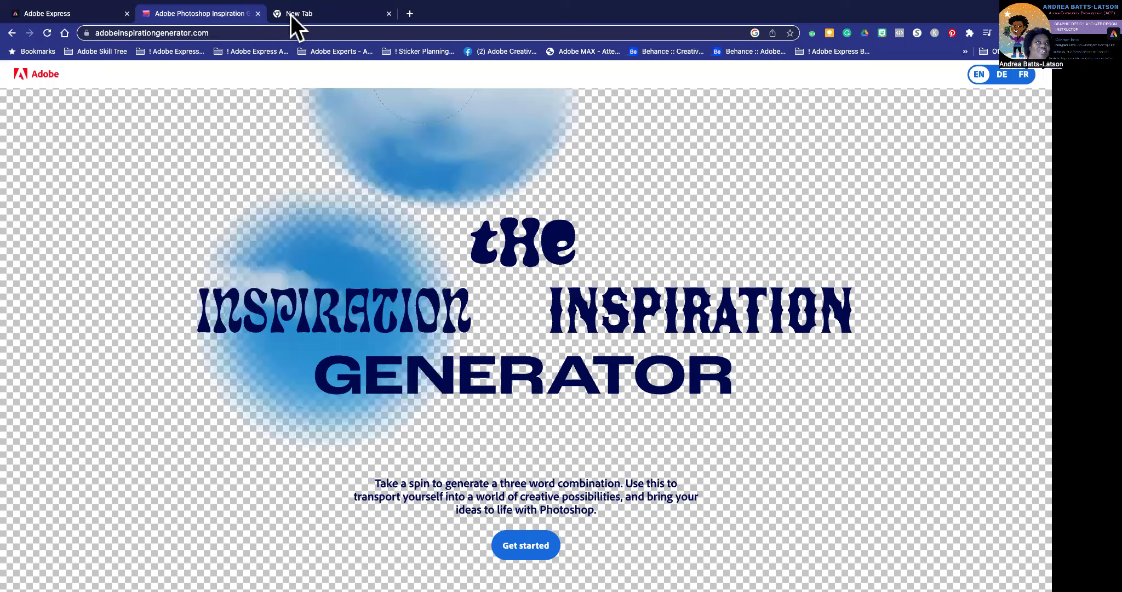
{"action": "left_click", "coordinate": [389, 13]}
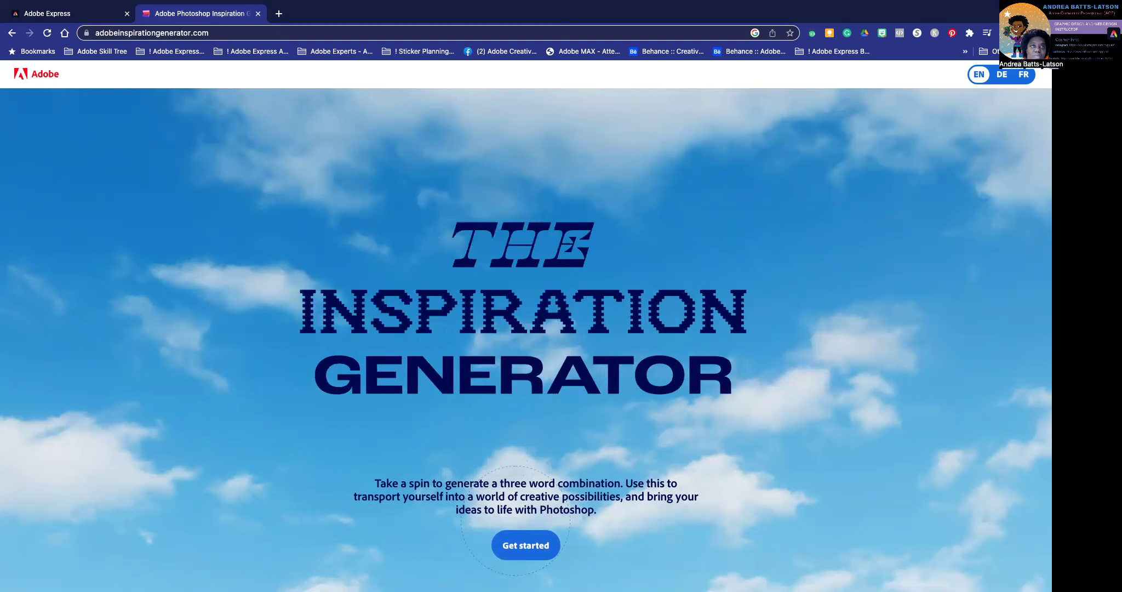
{"action": "left_click", "coordinate": [525, 545]}
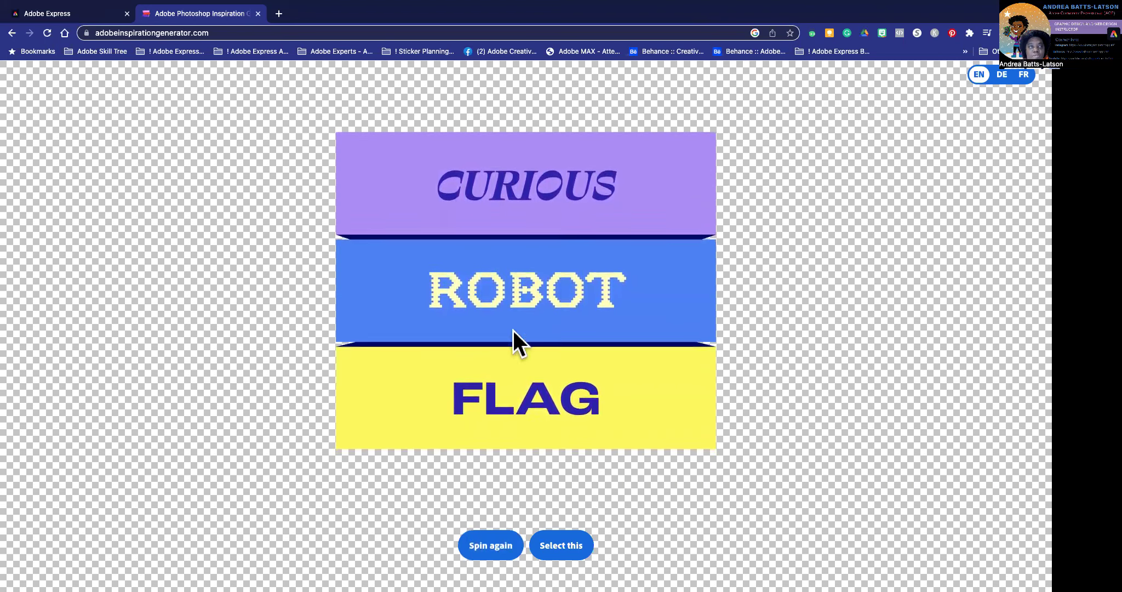
{"action": "left_click", "coordinate": [484, 551]}
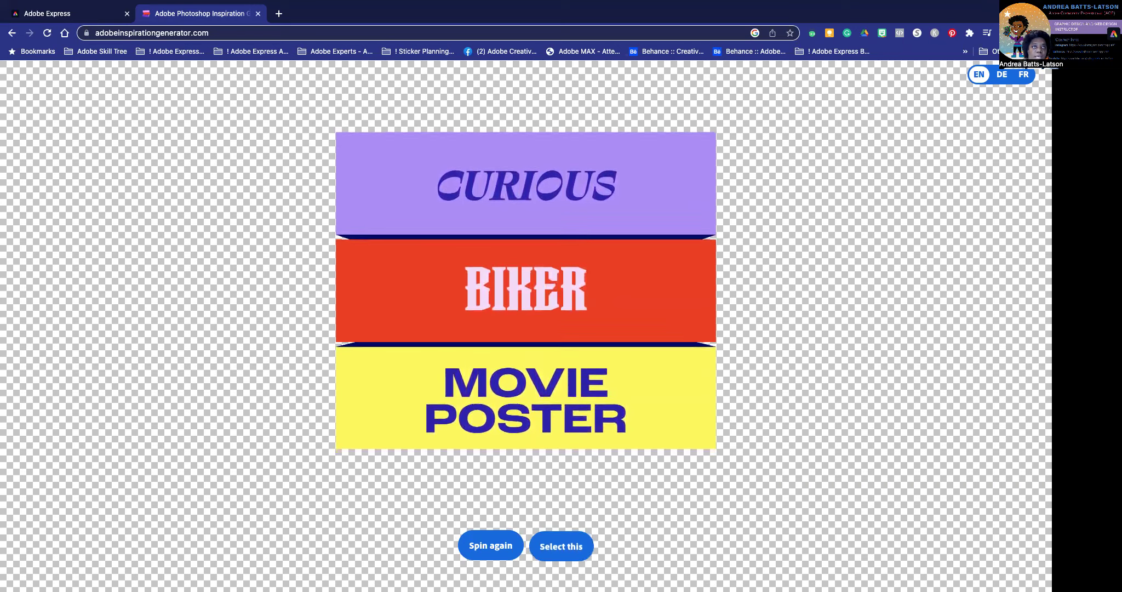
{"action": "left_click", "coordinate": [561, 546]}
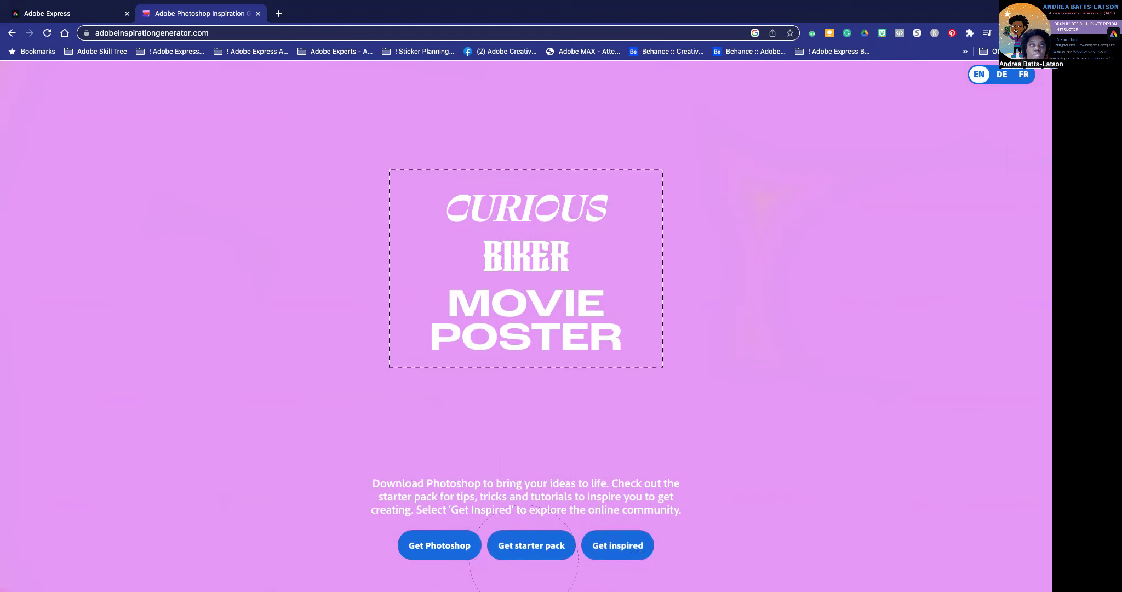
Look through the example creations shown below the selected prompt
{"action": "scroll", "coordinate": [628, 546], "scroll_direction": "down", "scroll_amount": 10}
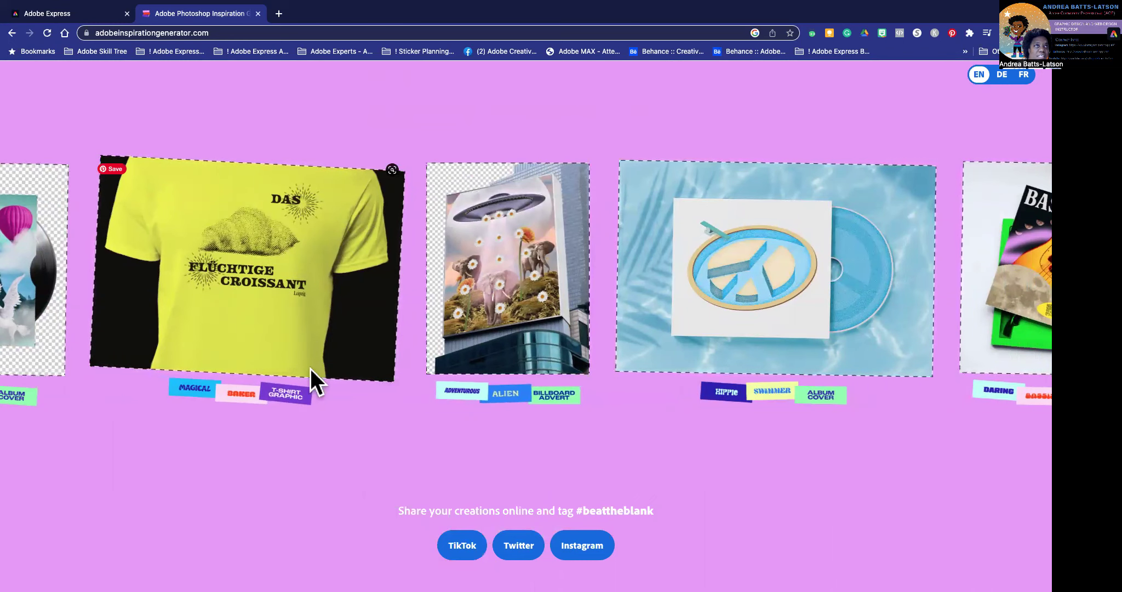
{"action": "mouse_move", "coordinate": [402, 350]}
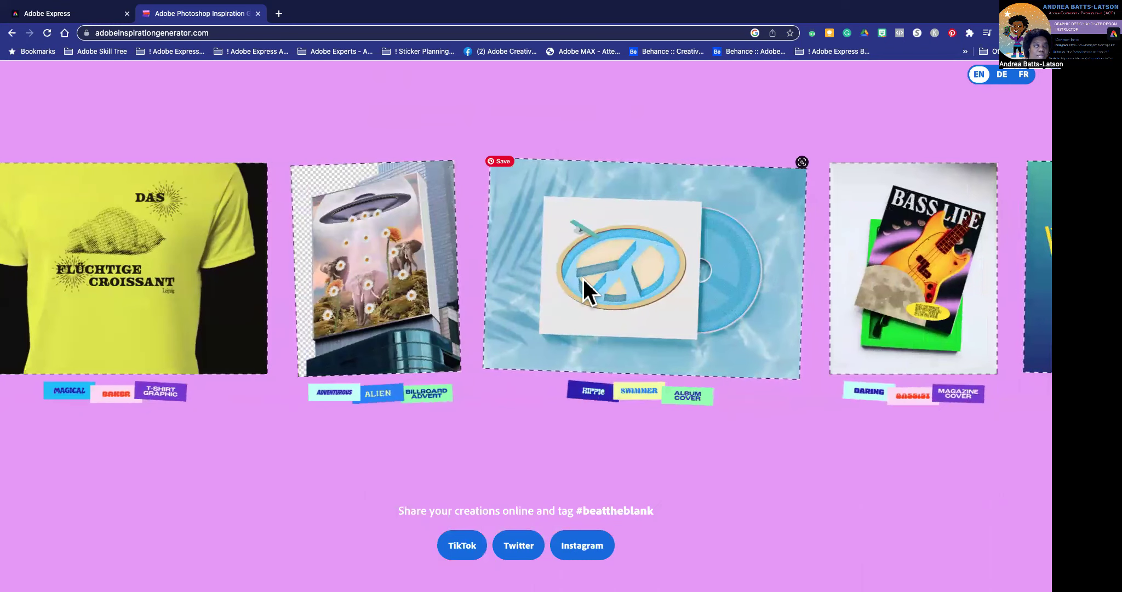
Switch to Adobe Express and search all templates for "movie poster"
{"action": "mouse_move", "coordinate": [53, 6]}
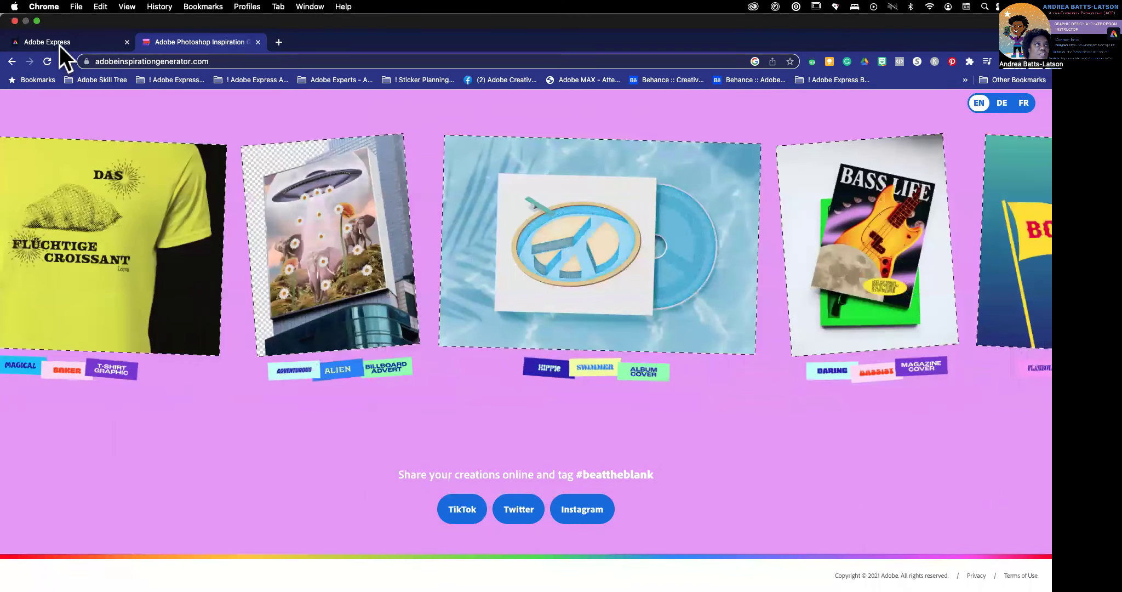
{"action": "left_click", "coordinate": [60, 45]}
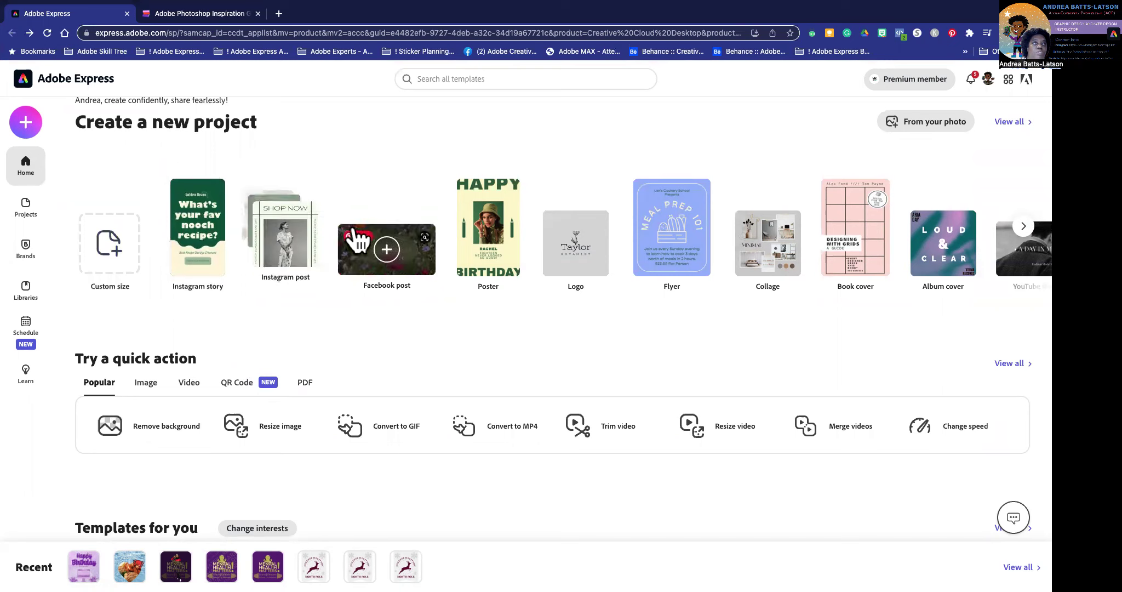
{"action": "scroll", "coordinate": [608, 241], "scroll_direction": "right", "scroll_amount": 5}
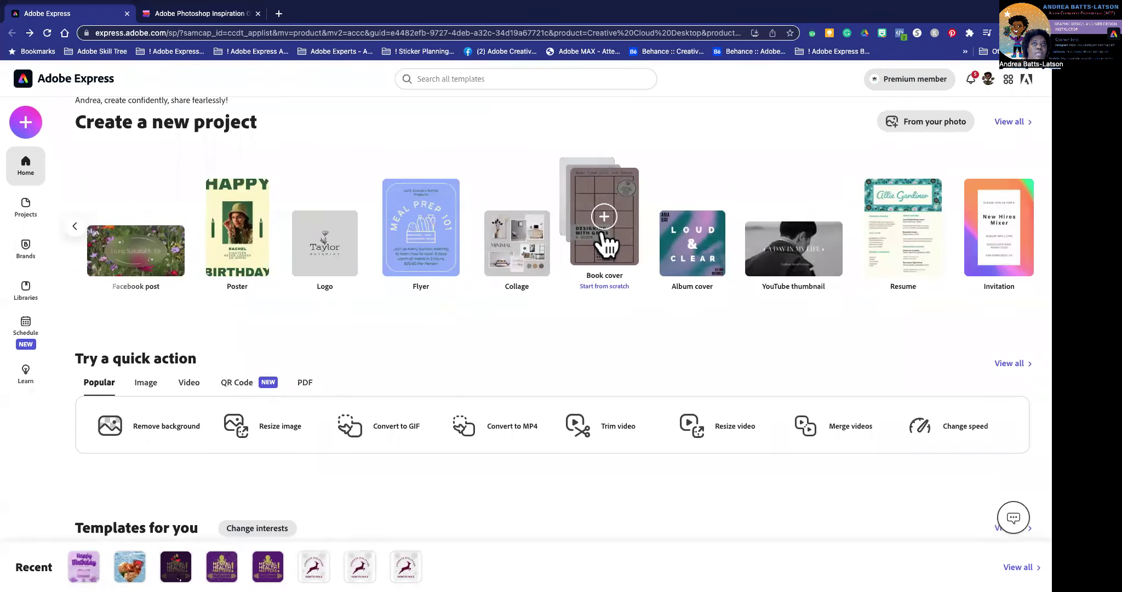
{"action": "scroll", "coordinate": [431, 236], "scroll_direction": "left", "scroll_amount": 5}
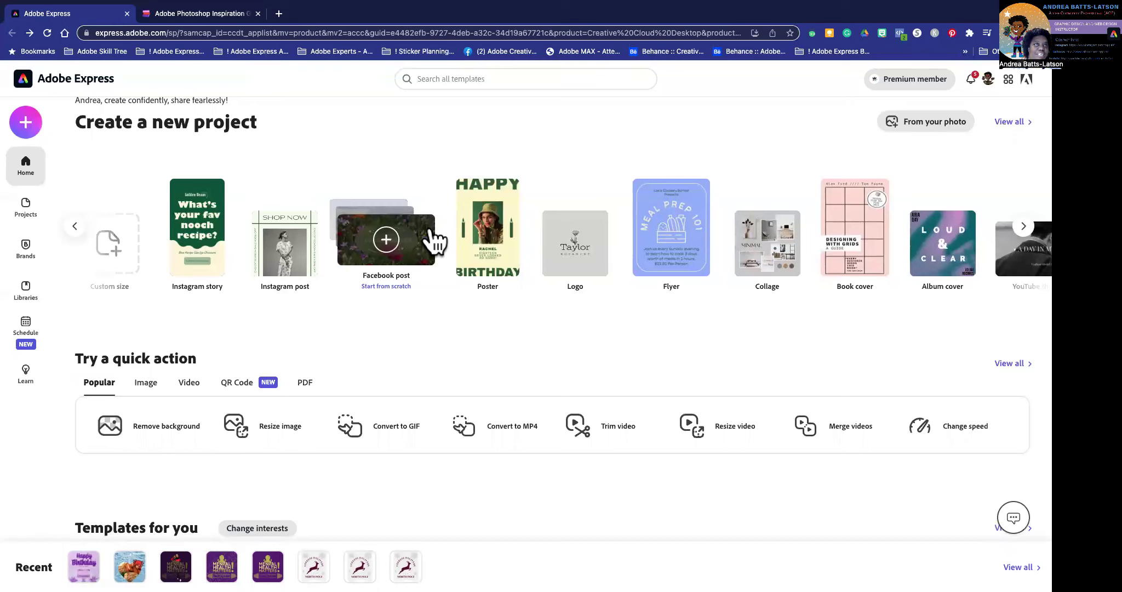
{"action": "left_click", "coordinate": [434, 75]}
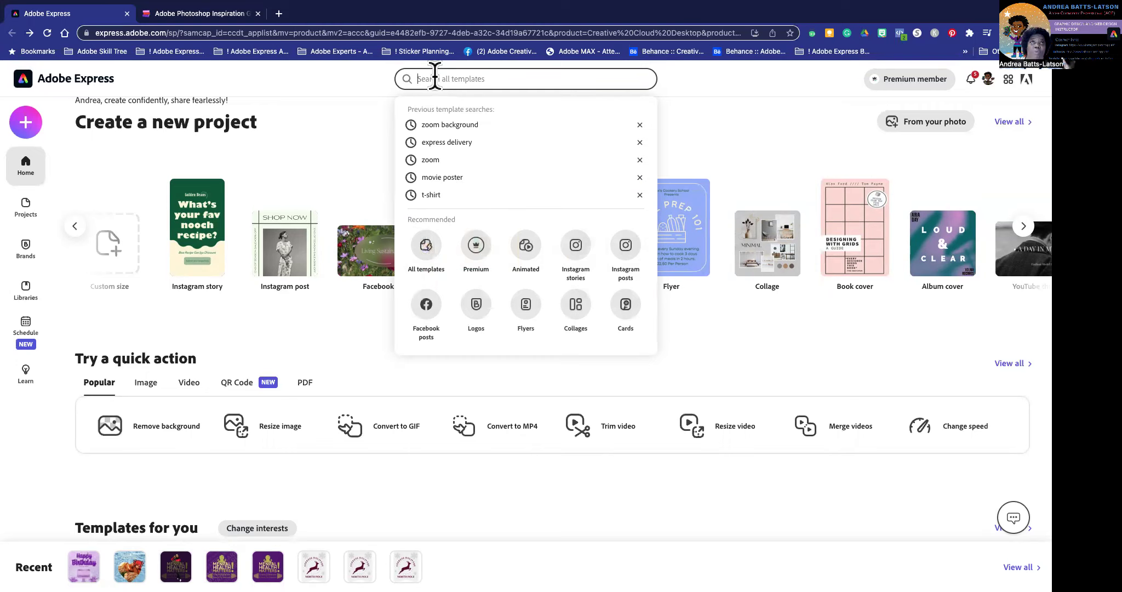
{"action": "type", "text": "movie poster"}
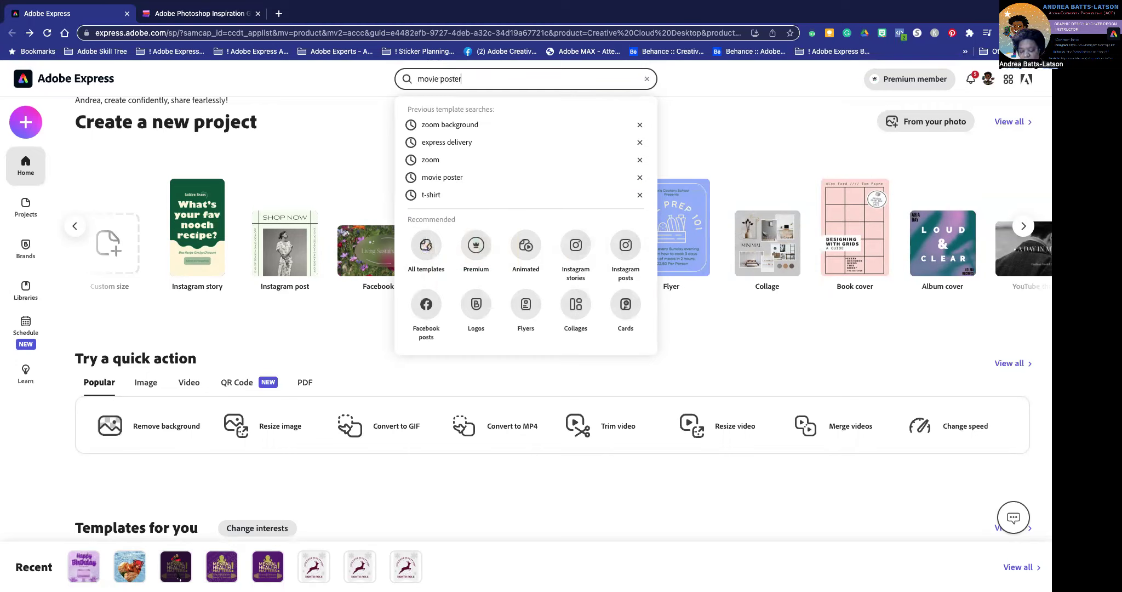
{"action": "key", "text": "Return"}
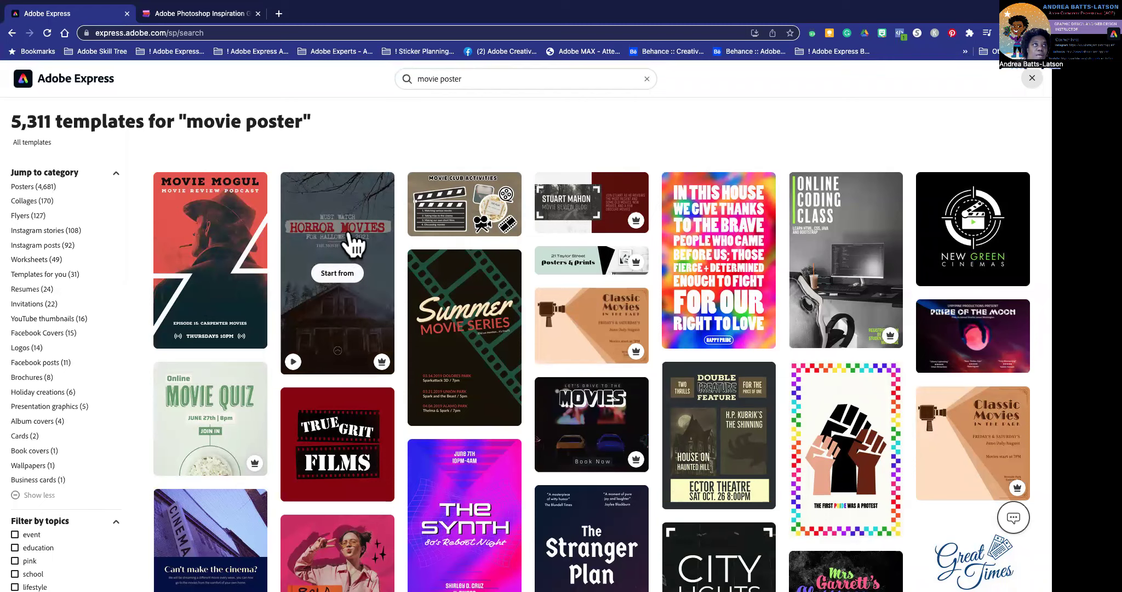
Start a project from the blue and magenta "The Synth 80's Reboot Night" poster template
{"action": "scroll", "coordinate": [357, 261], "scroll_direction": "down", "scroll_amount": 1}
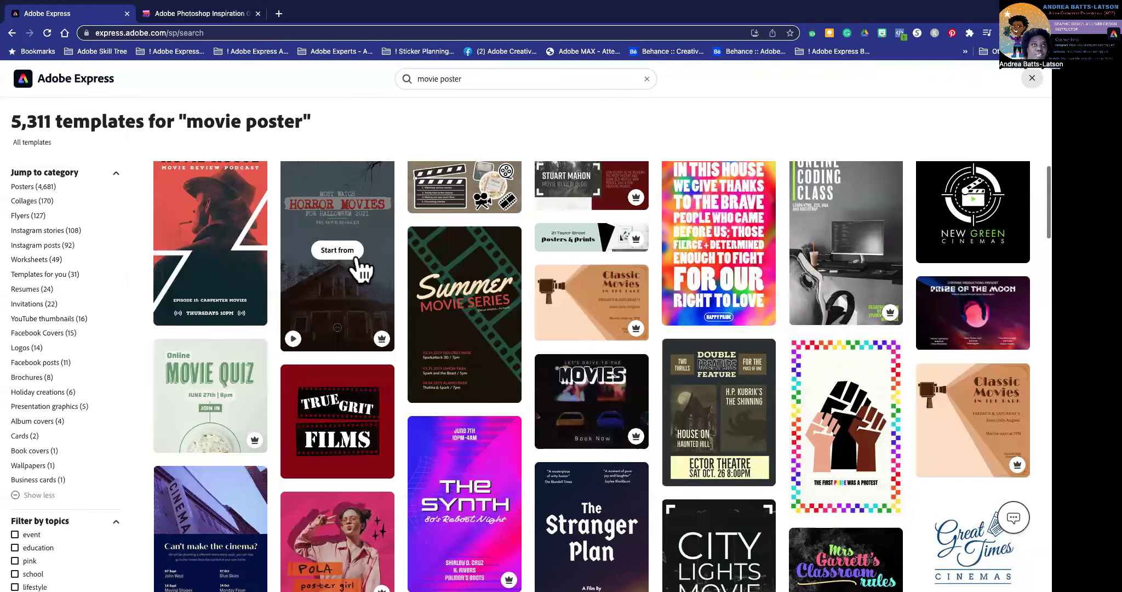
{"action": "scroll", "coordinate": [458, 305], "scroll_direction": "down", "scroll_amount": 2}
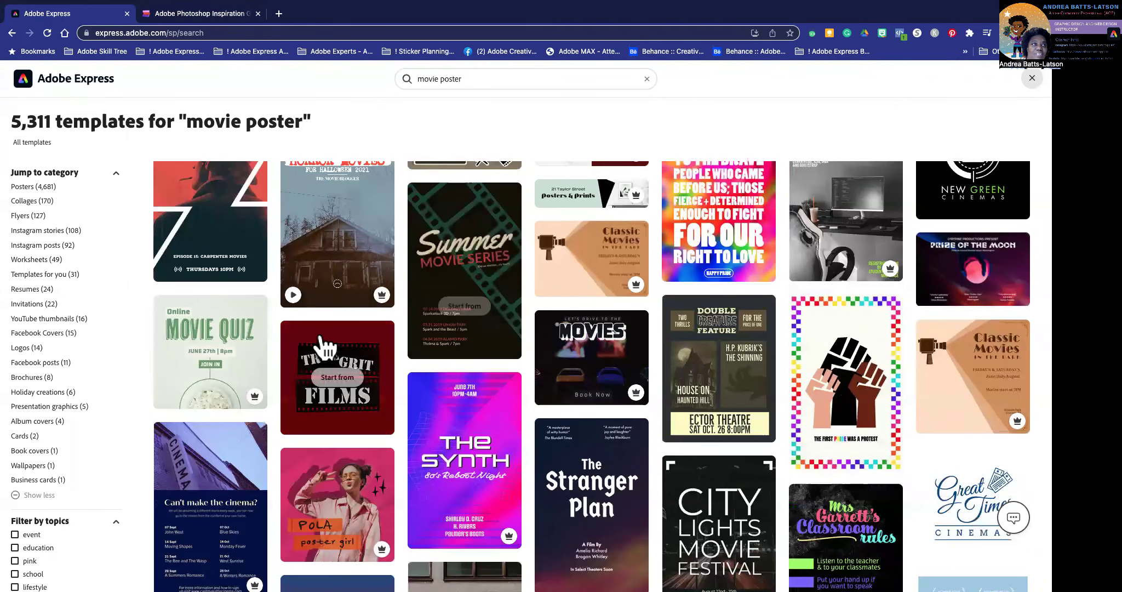
{"action": "scroll", "coordinate": [439, 345], "scroll_direction": "down", "scroll_amount": 5}
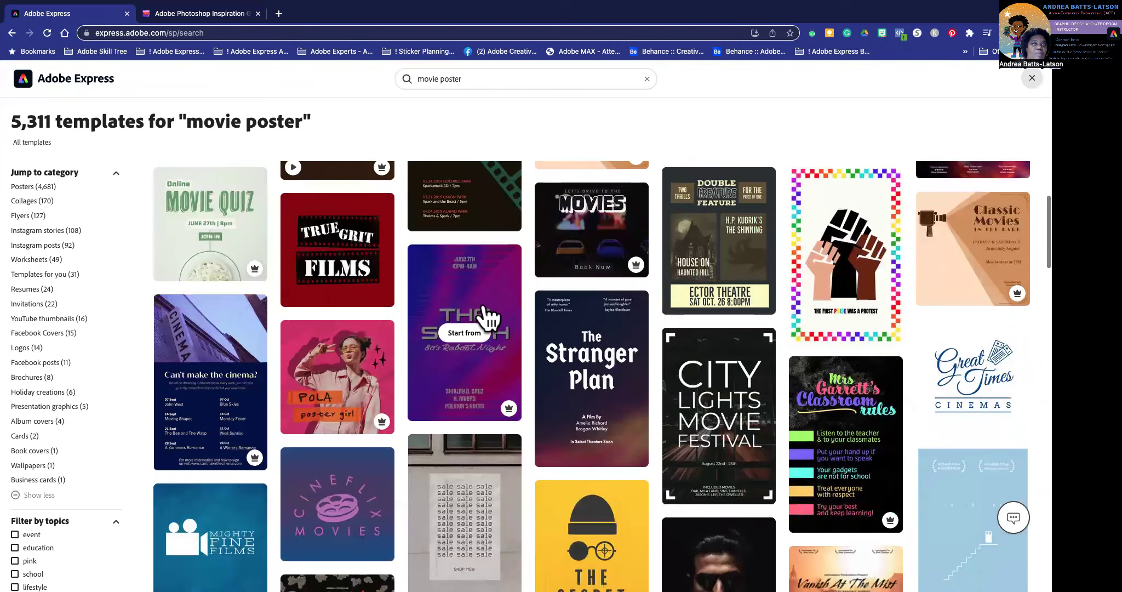
{"action": "scroll", "coordinate": [485, 317], "scroll_direction": "down", "scroll_amount": 3}
{"action": "scroll", "coordinate": [485, 316], "scroll_direction": "up", "scroll_amount": 3}
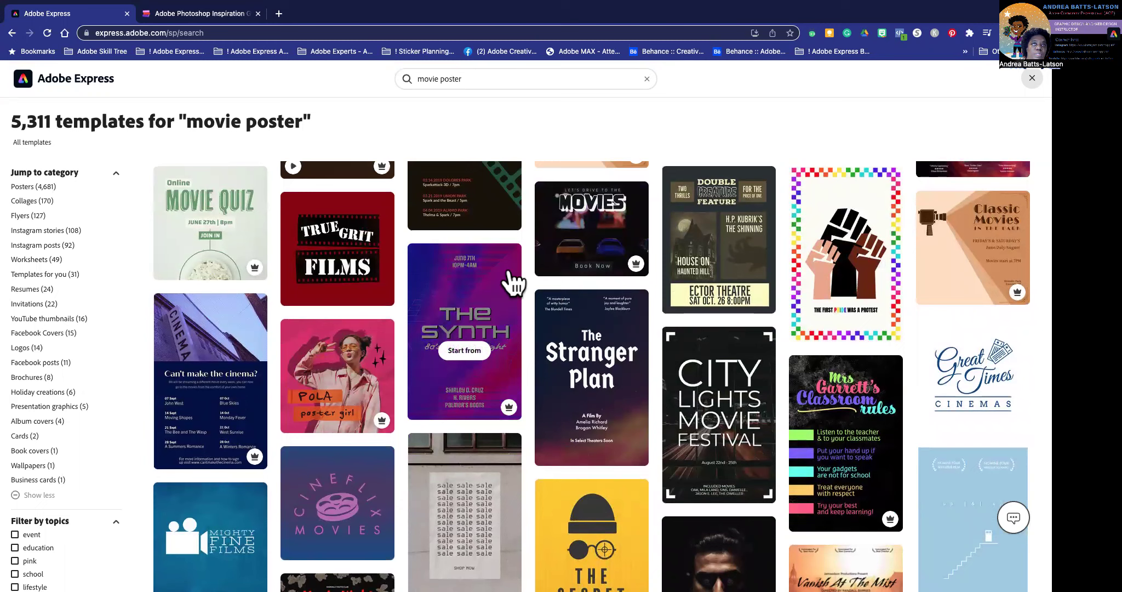
{"action": "left_click", "coordinate": [440, 271]}
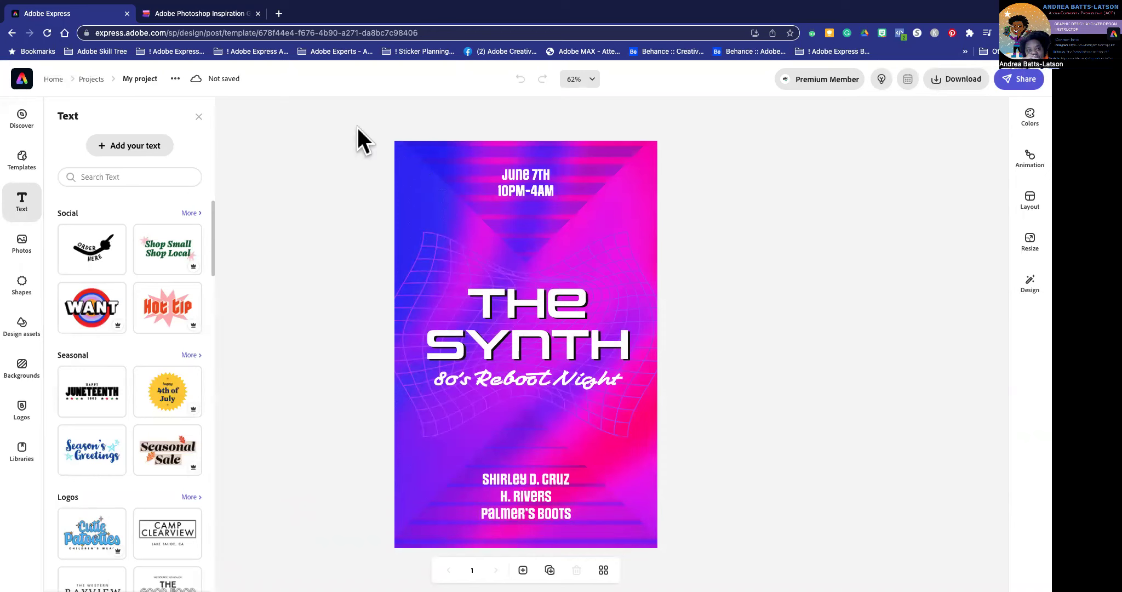
Delete all the poster's text, the grid and triangle graphics, and the gradient background image, leaving only the plain purple page
{"action": "left_click_drag", "start_coordinate": [358, 127], "coordinate": [705, 278]}
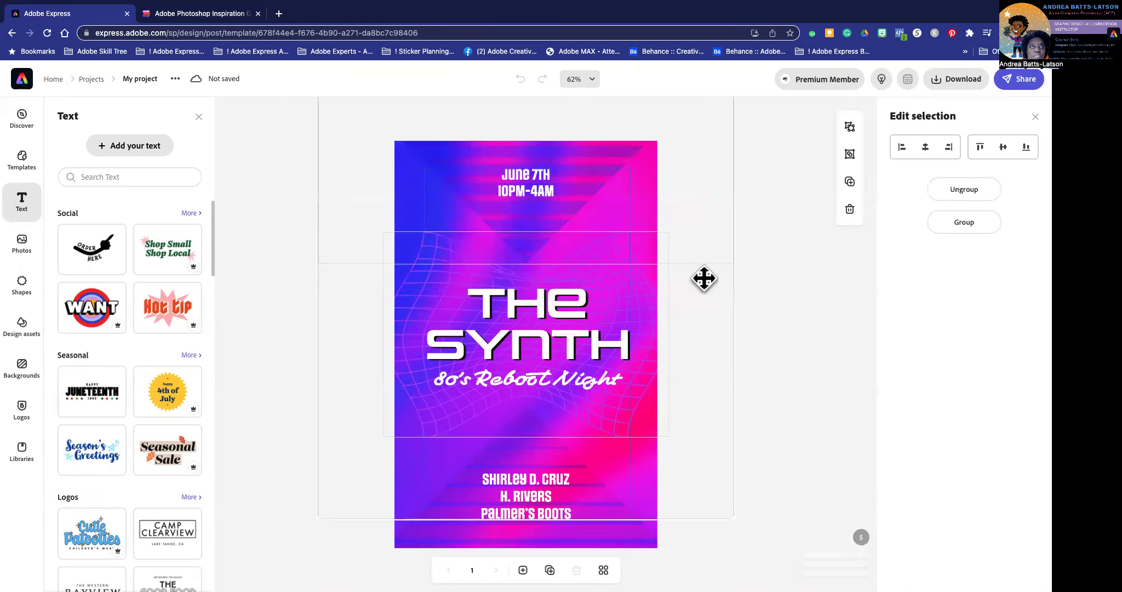
{"action": "key", "text": "Delete"}
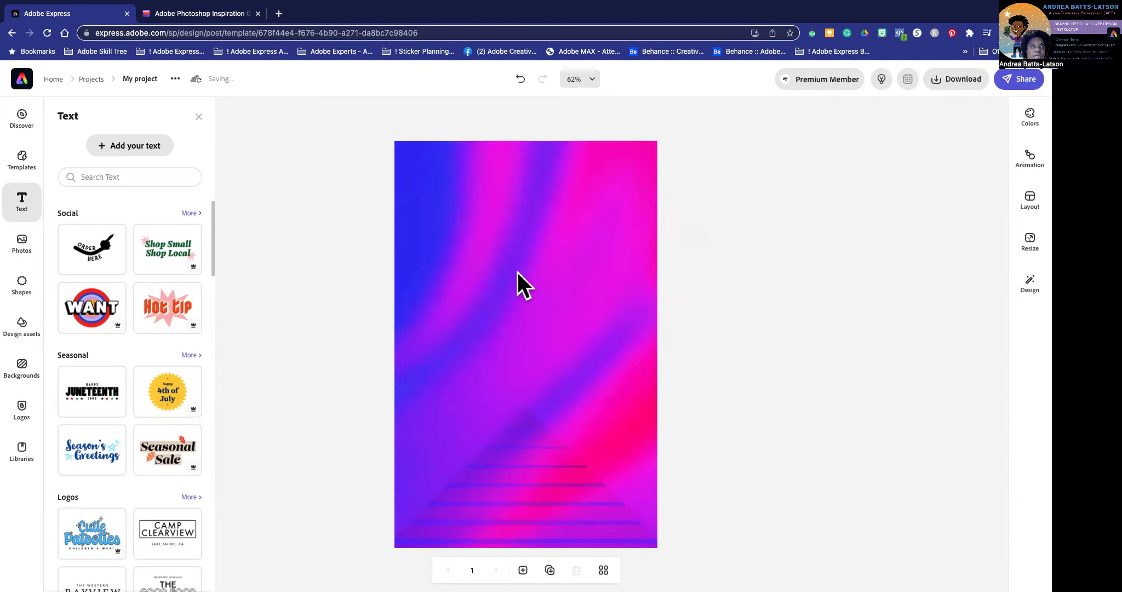
{"action": "left_click", "coordinate": [460, 244]}
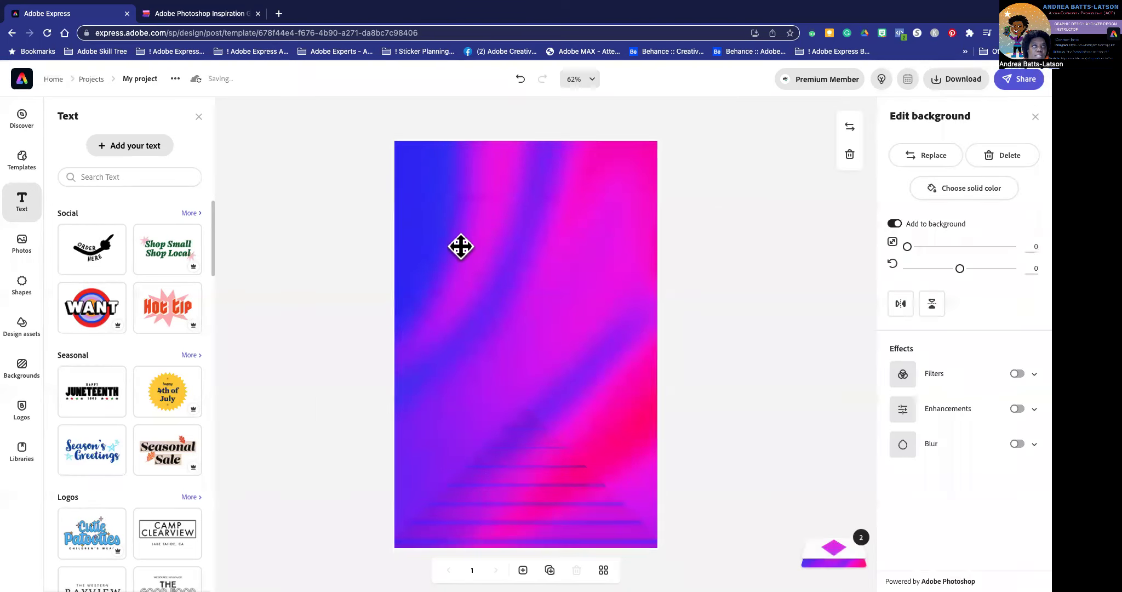
{"action": "key", "text": "Delete"}
{"action": "left_click", "coordinate": [513, 486]}
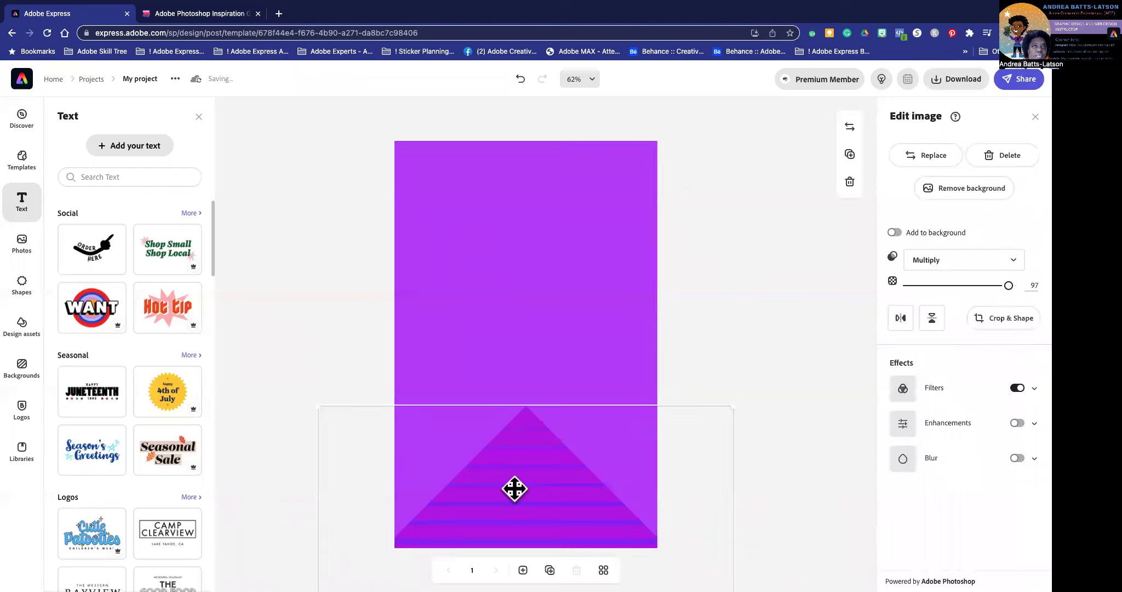
{"action": "key", "text": "Delete"}
{"action": "left_click", "coordinate": [496, 348]}
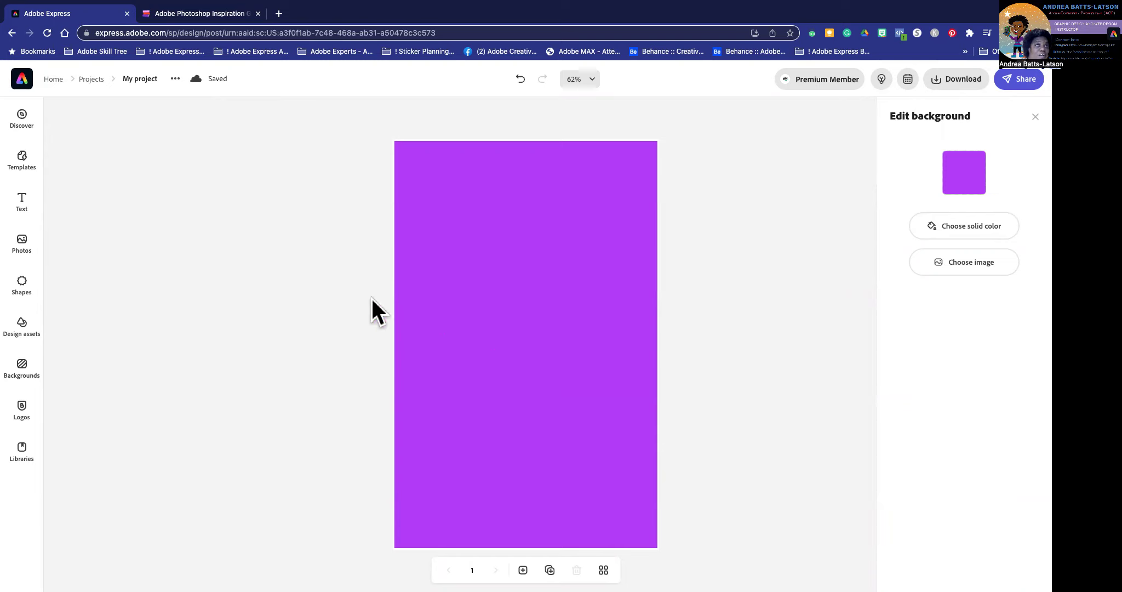
Search the Adobe Stock photos for "curious" and add the boy in red glasses peeking over a dark table
{"action": "left_click", "coordinate": [22, 244]}
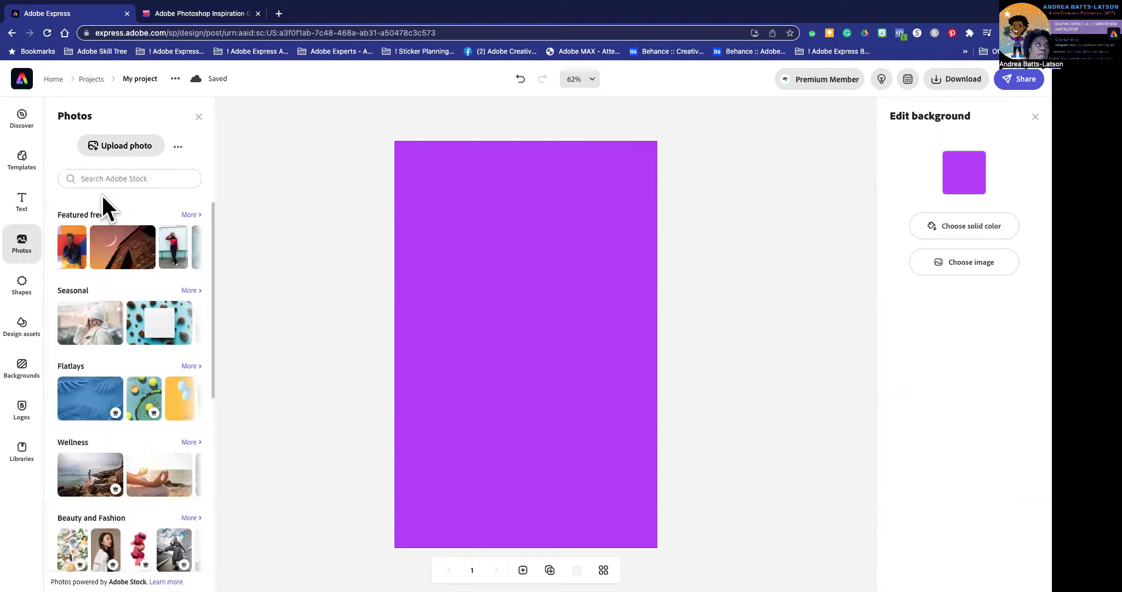
{"action": "left_click", "coordinate": [103, 178]}
{"action": "type", "text": "curious"}
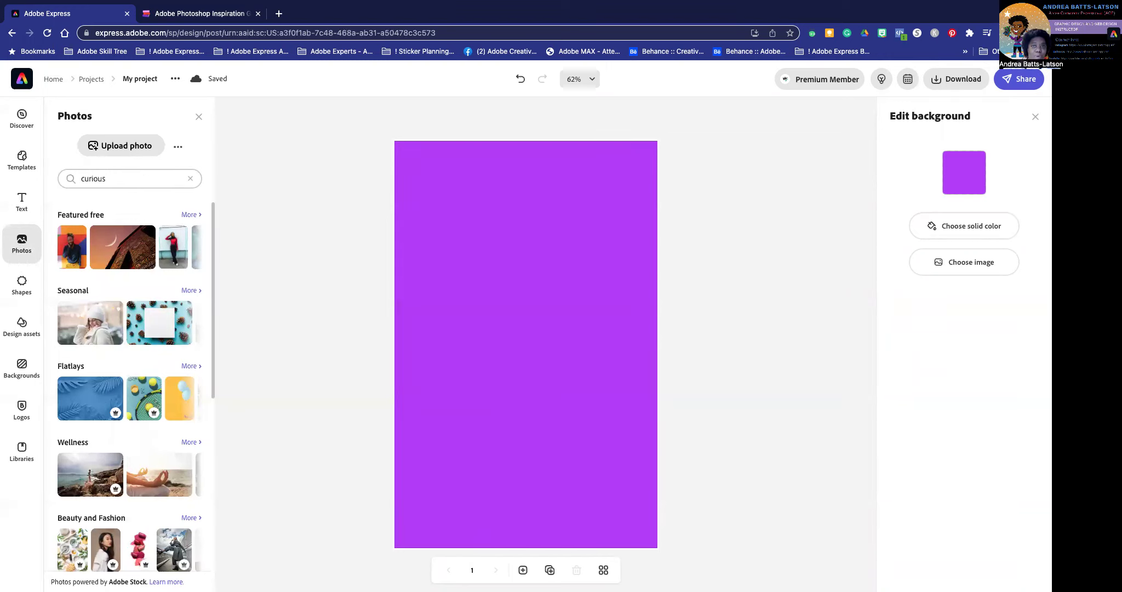
{"action": "key", "text": "Return"}
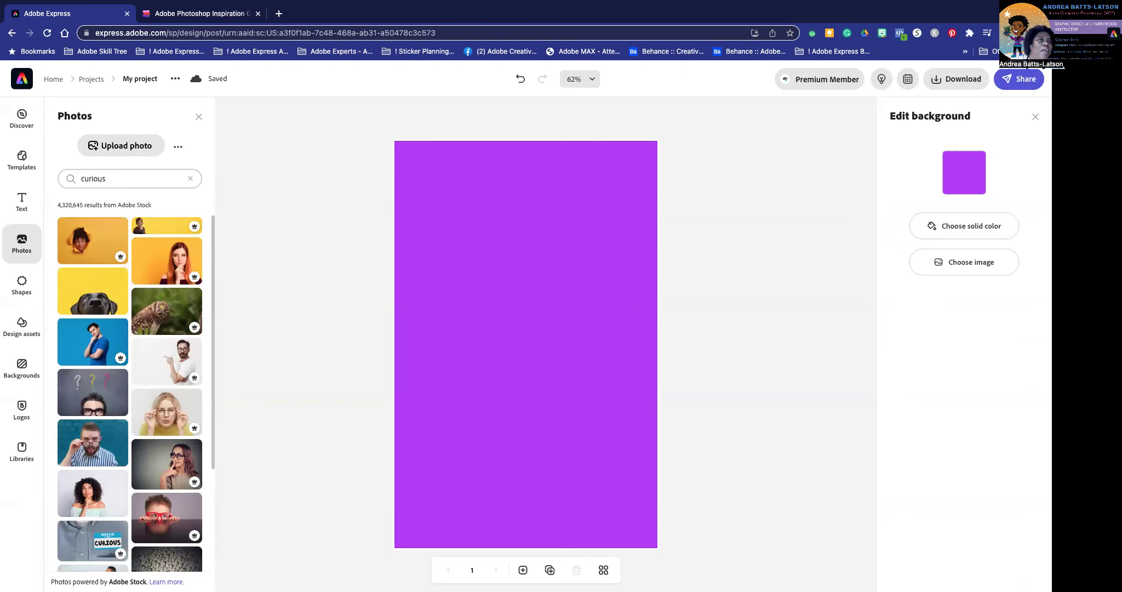
{"action": "scroll", "coordinate": [69, 378], "scroll_direction": "down", "scroll_amount": 2}
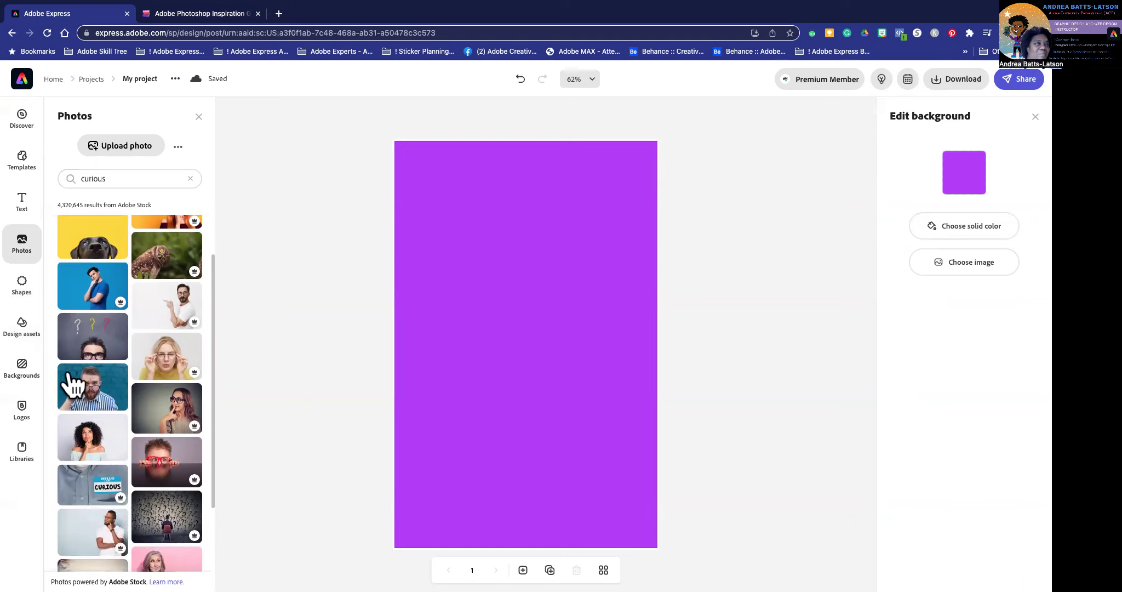
{"action": "scroll", "coordinate": [116, 379], "scroll_direction": "up", "scroll_amount": 2}
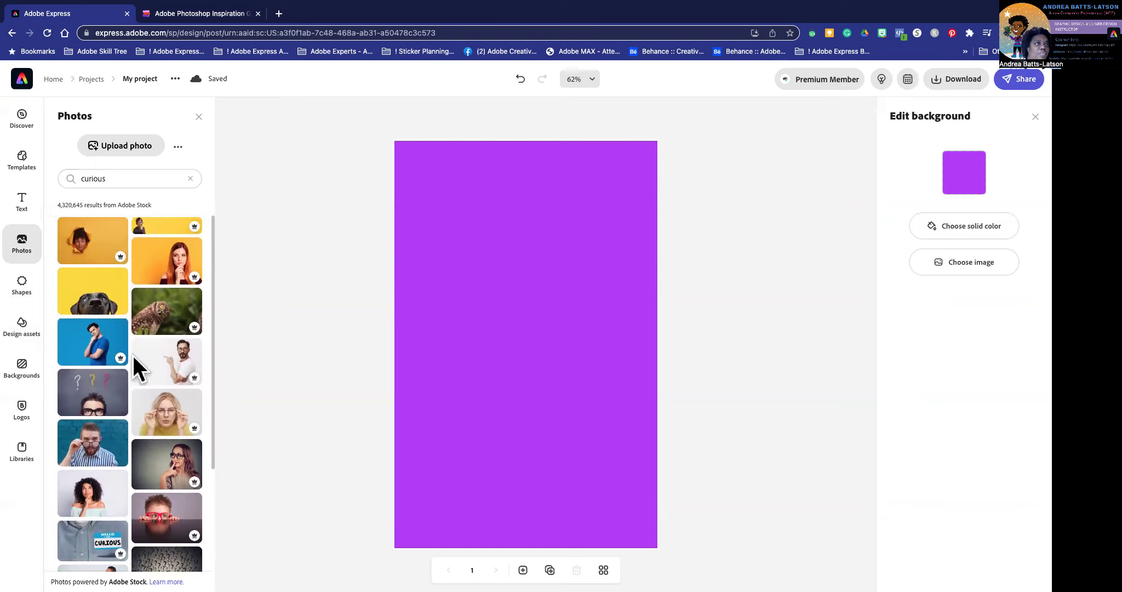
{"action": "scroll", "coordinate": [166, 389], "scroll_direction": "down", "scroll_amount": 5}
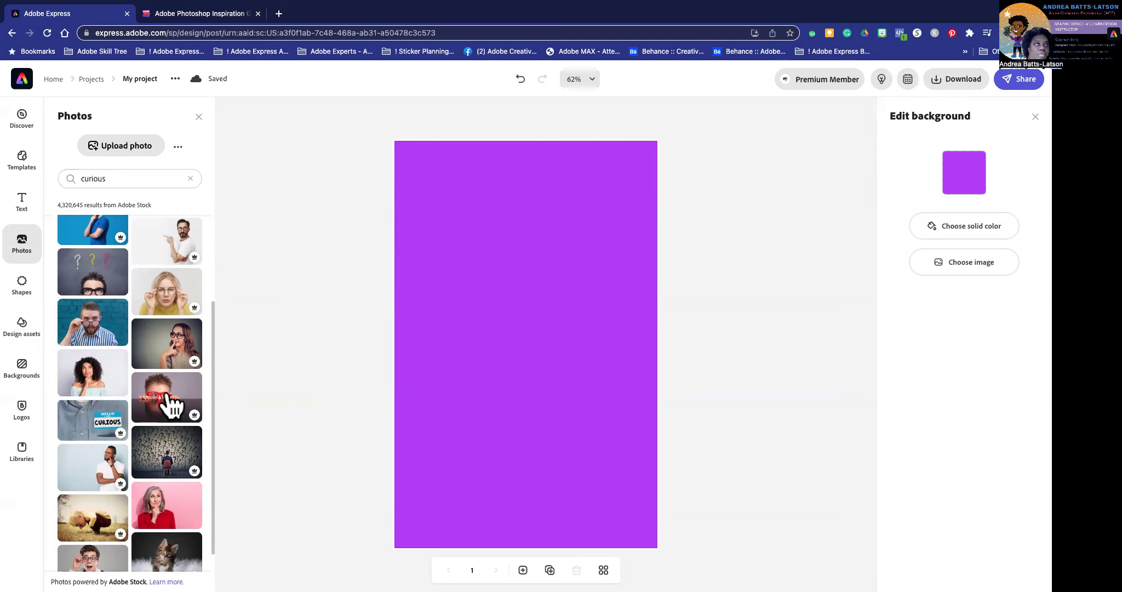
{"action": "left_click", "coordinate": [168, 394]}
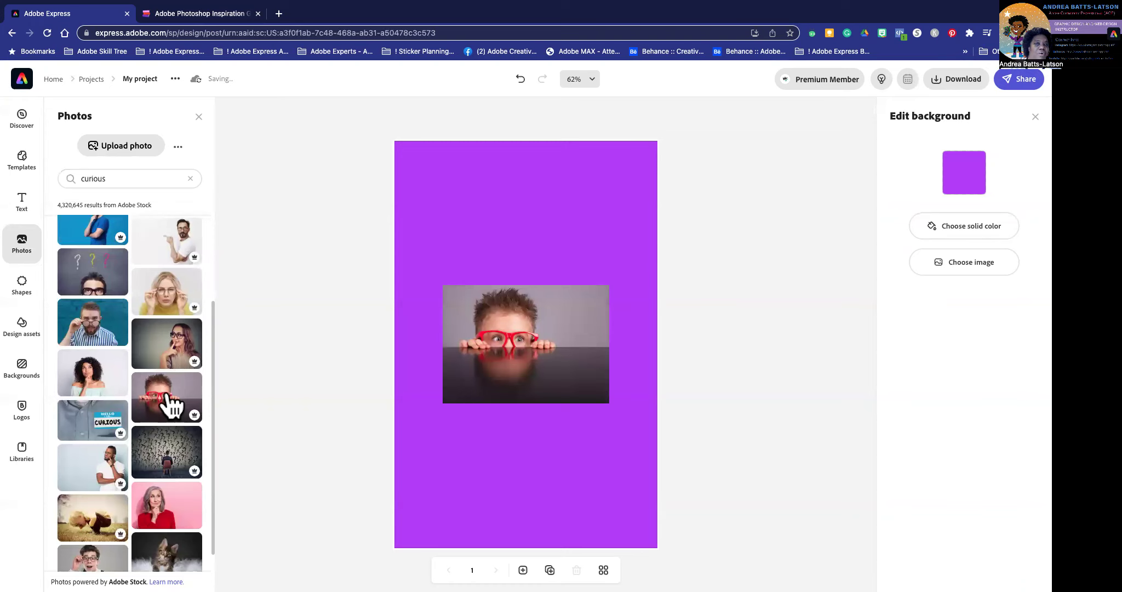
Add the "curious" photo of the girl in round glasses peeking over a table against a pale green background
{"action": "scroll", "coordinate": [115, 477], "scroll_direction": "down", "scroll_amount": 1}
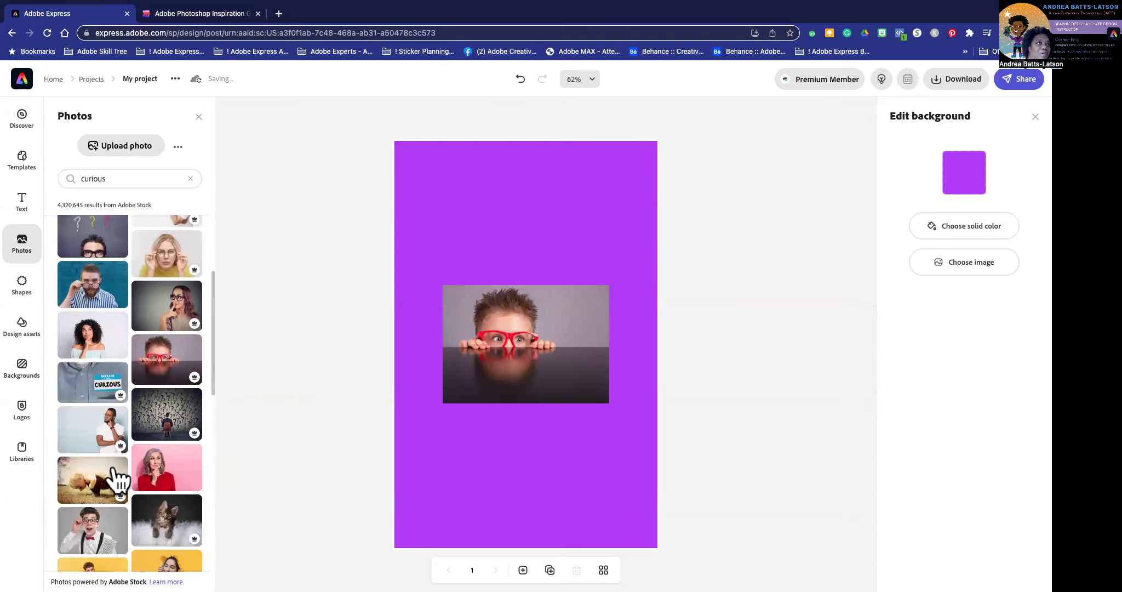
{"action": "scroll", "coordinate": [109, 481], "scroll_direction": "down", "scroll_amount": 5}
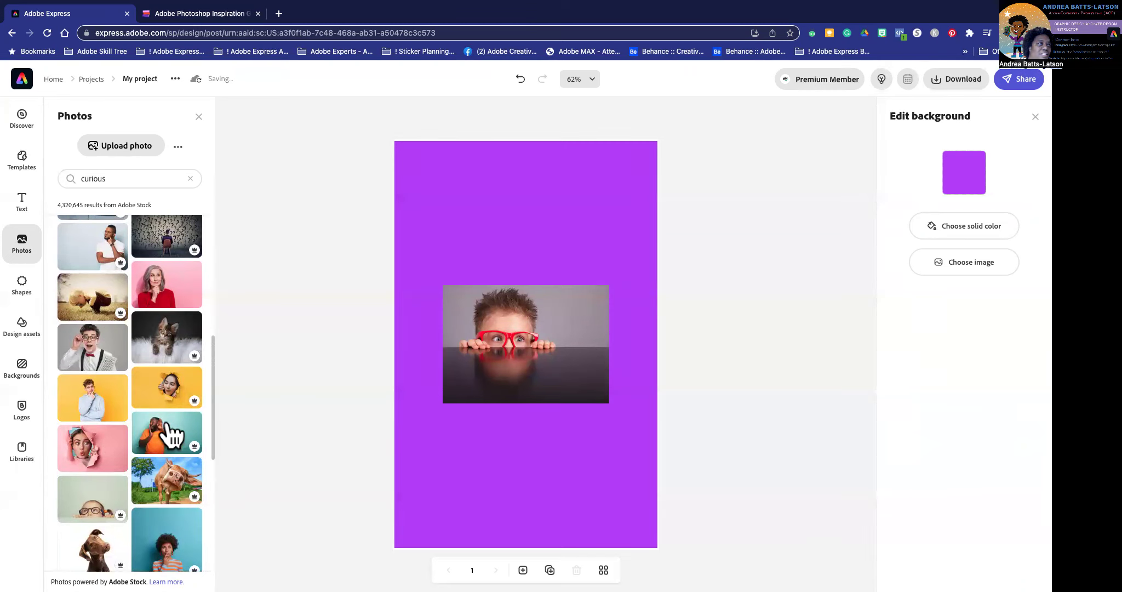
{"action": "scroll", "coordinate": [107, 438], "scroll_direction": "down", "scroll_amount": 4}
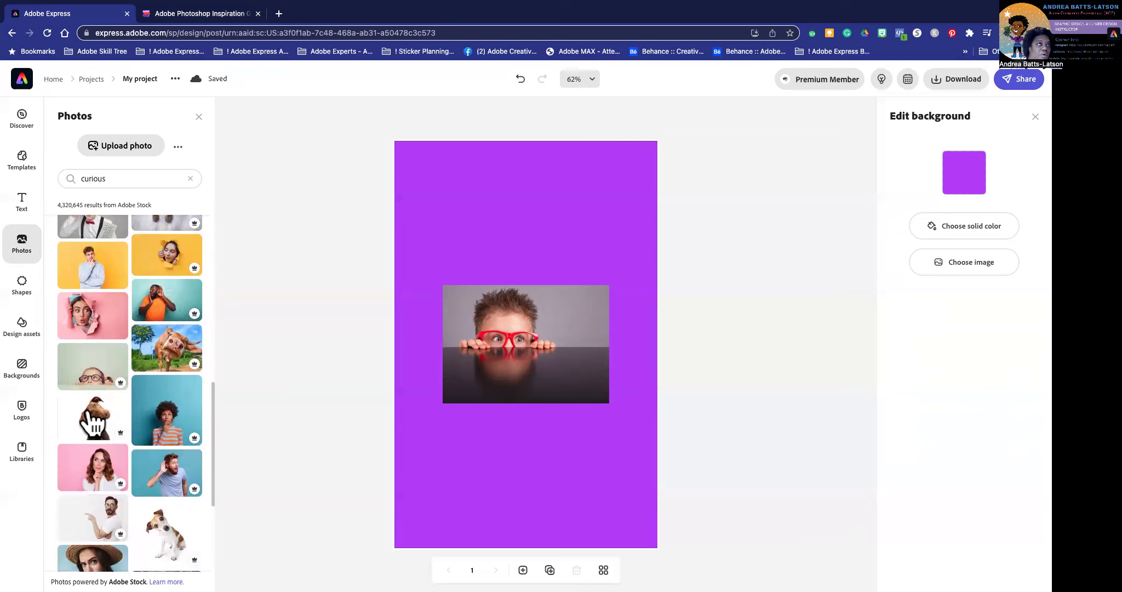
{"action": "scroll", "coordinate": [94, 422], "scroll_direction": "down", "scroll_amount": 1}
{"action": "left_click", "coordinate": [101, 356]}
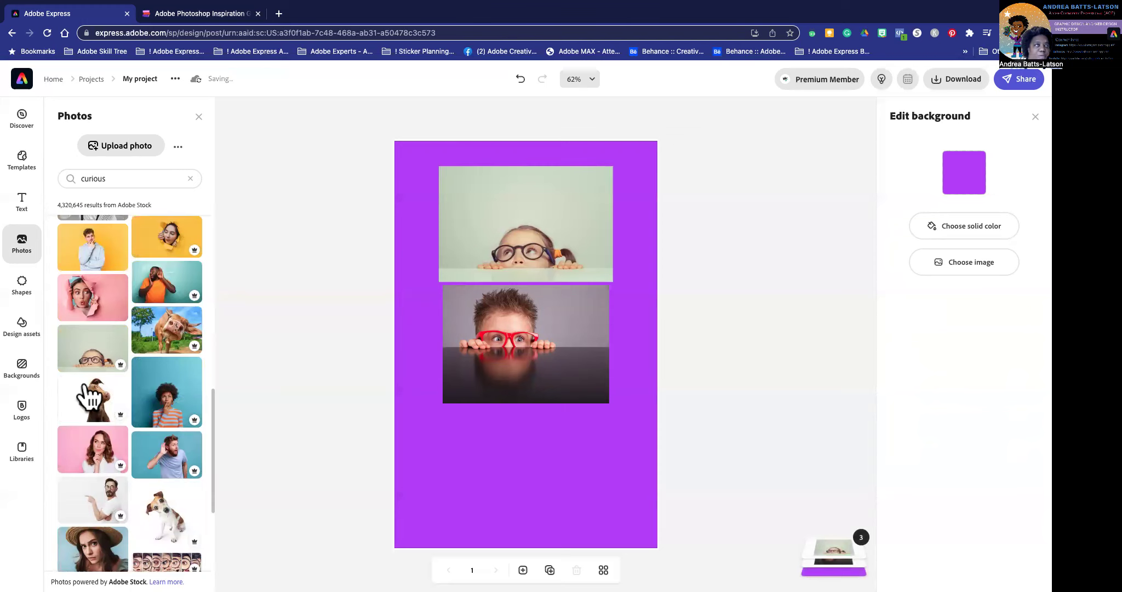
Add the "curious" photo of the bearded man in a yellow beanie peeking over a yellow board
{"action": "scroll", "coordinate": [93, 430], "scroll_direction": "down", "scroll_amount": 2}
{"action": "scroll", "coordinate": [101, 432], "scroll_direction": "down", "scroll_amount": 2}
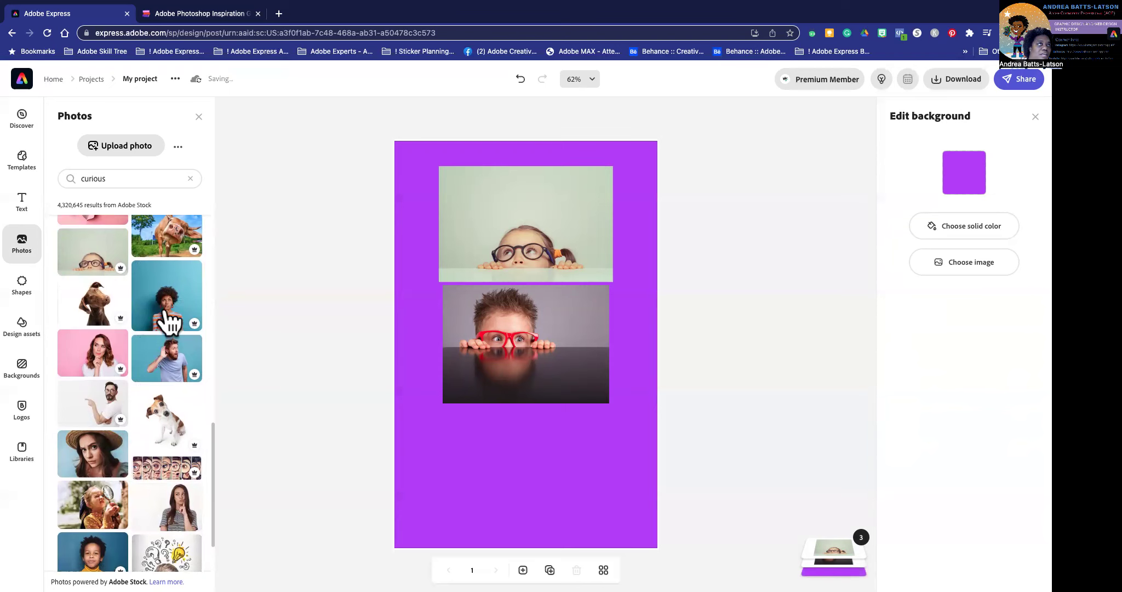
{"action": "scroll", "coordinate": [118, 371], "scroll_direction": "down", "scroll_amount": 5}
{"action": "scroll", "coordinate": [121, 372], "scroll_direction": "down", "scroll_amount": 8}
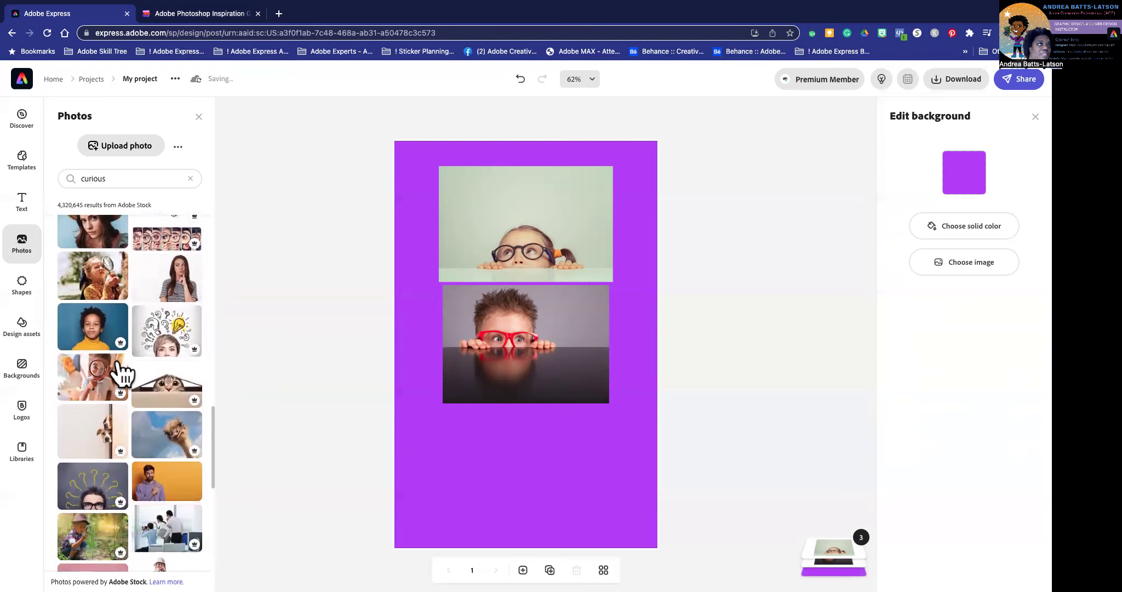
{"action": "scroll", "coordinate": [122, 373], "scroll_direction": "down", "scroll_amount": 8}
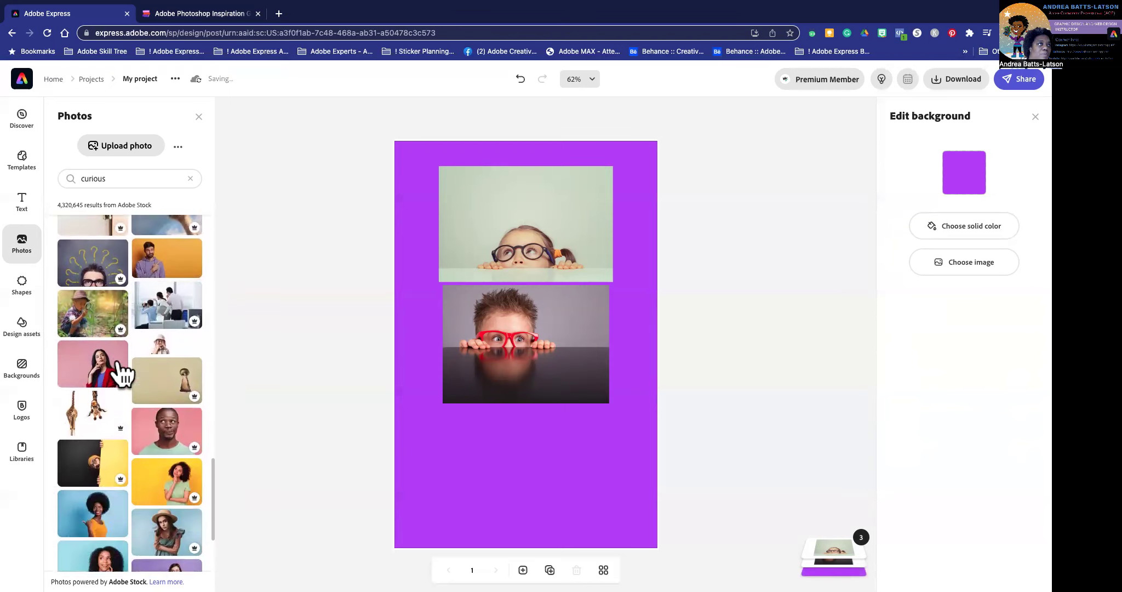
{"action": "scroll", "coordinate": [121, 371], "scroll_direction": "down", "scroll_amount": 3}
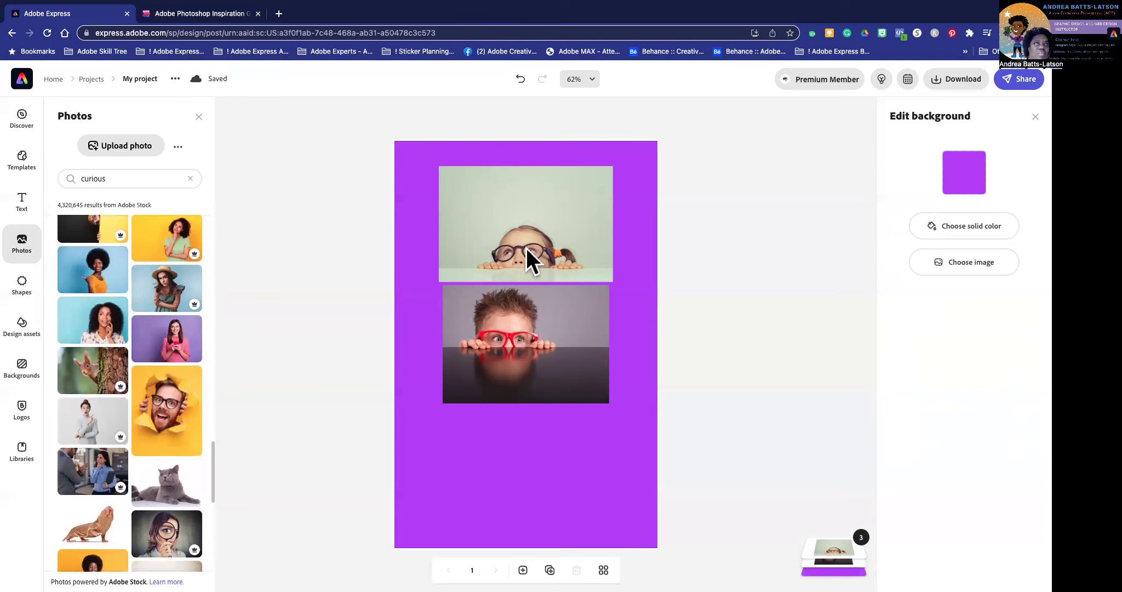
{"action": "scroll", "coordinate": [137, 373], "scroll_direction": "down", "scroll_amount": 5}
{"action": "scroll", "coordinate": [135, 373], "scroll_direction": "down", "scroll_amount": 9}
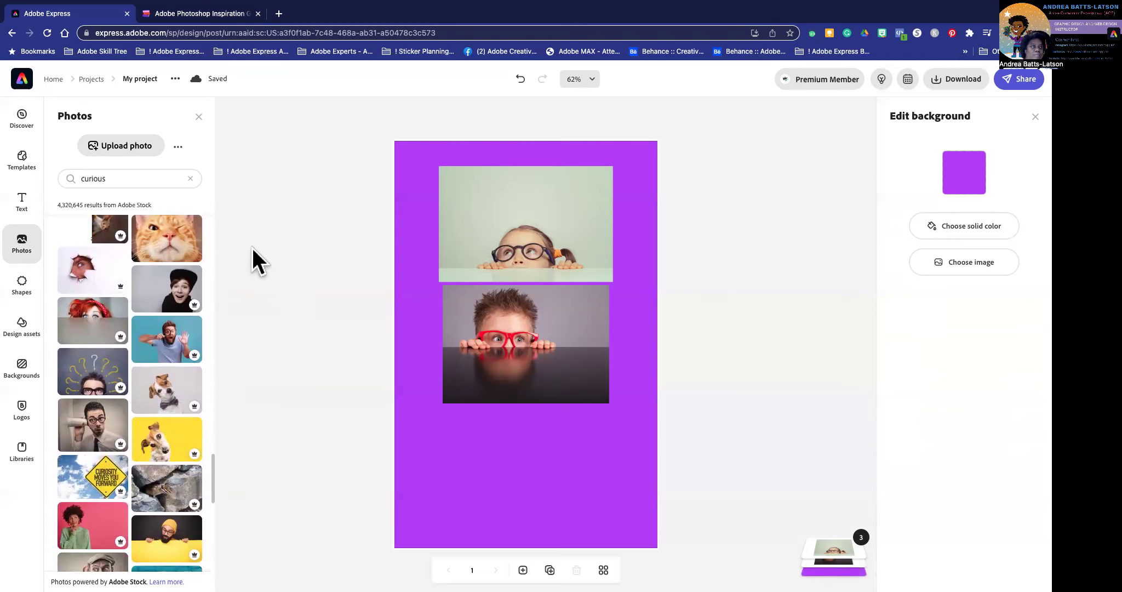
{"action": "scroll", "coordinate": [163, 527], "scroll_direction": "down", "scroll_amount": 2}
{"action": "scroll", "coordinate": [163, 527], "scroll_direction": "down", "scroll_amount": 2}
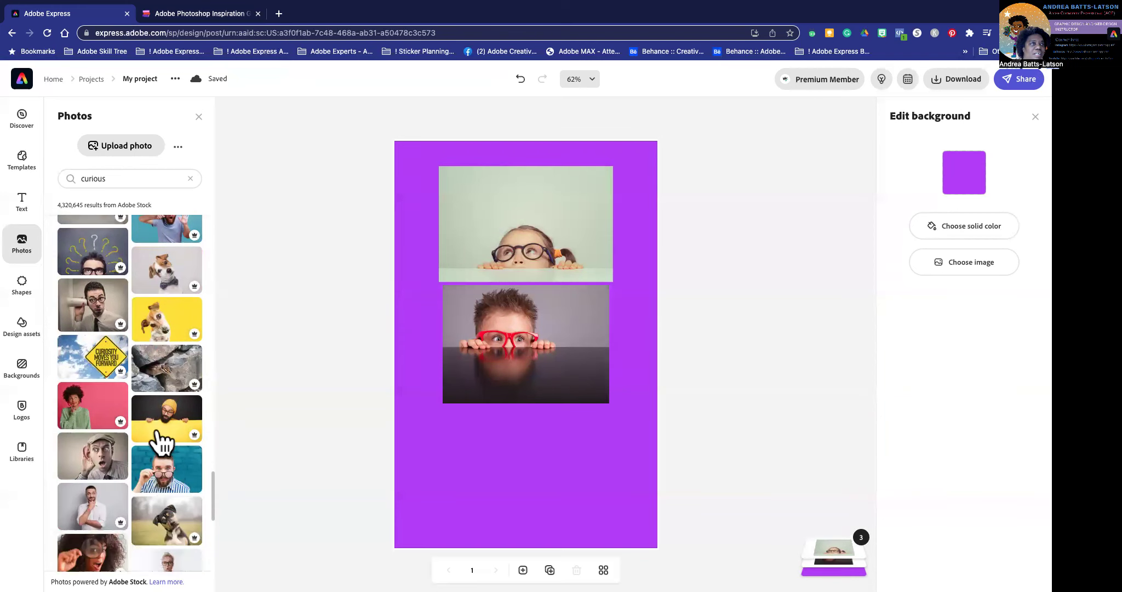
{"action": "left_click", "coordinate": [160, 435]}
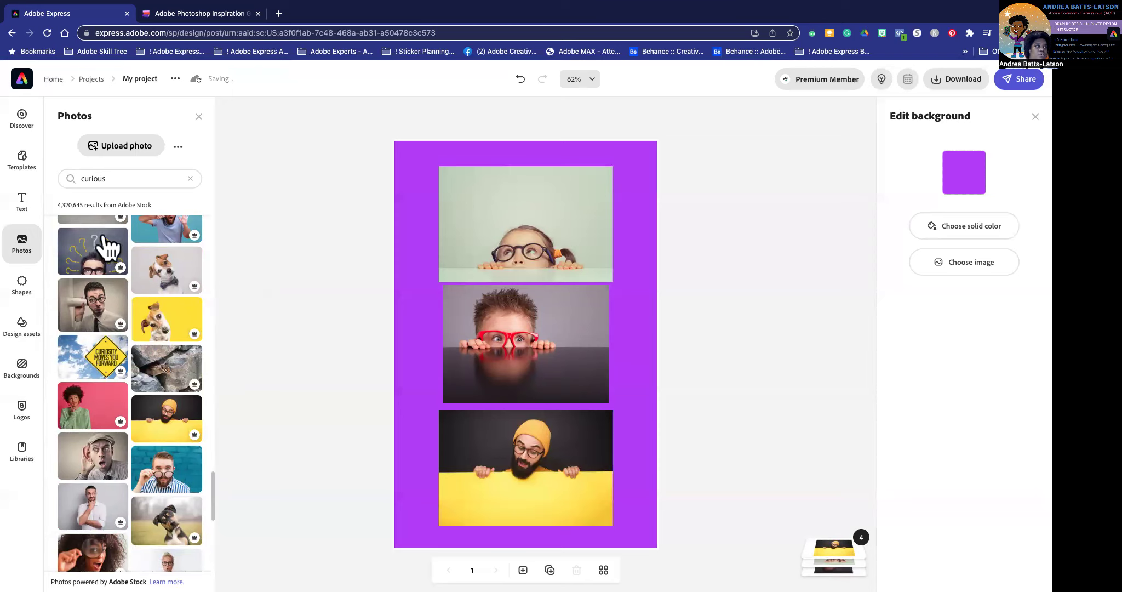
Search the Adobe Stock photos for "biker" and browse the first results
{"action": "left_click", "coordinate": [104, 178]}
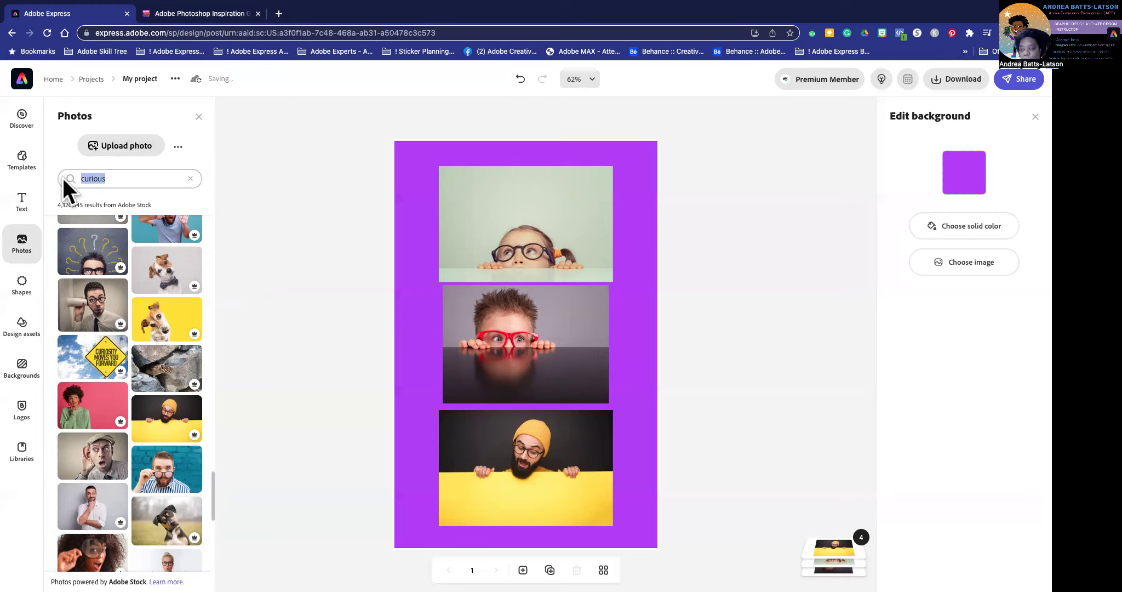
{"action": "type", "text": "biker"}
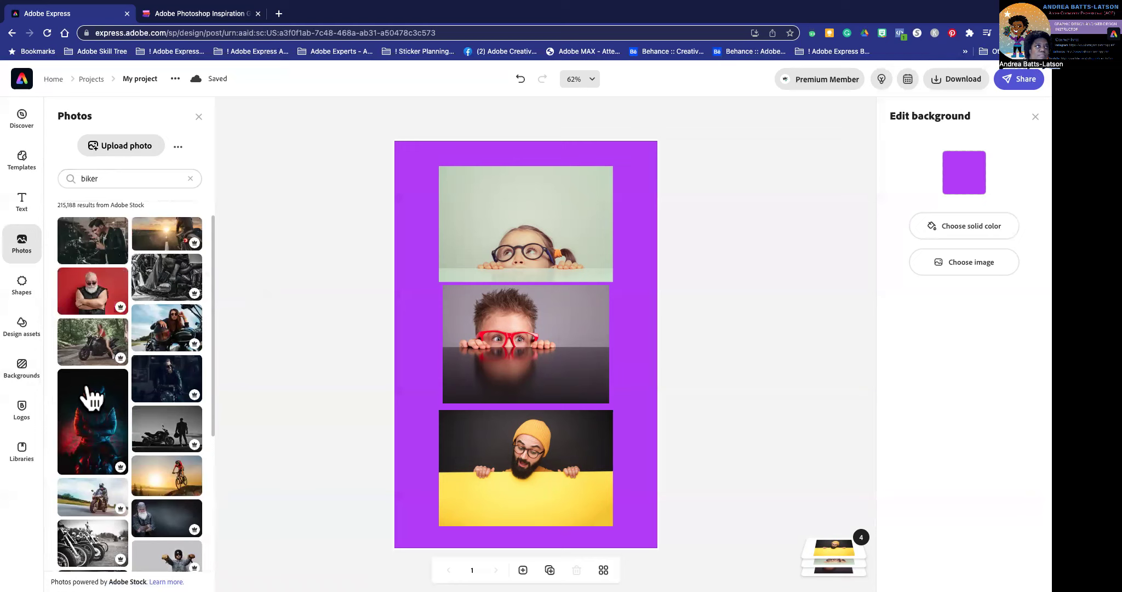
{"action": "scroll", "coordinate": [181, 463], "scroll_direction": "down", "scroll_amount": 5}
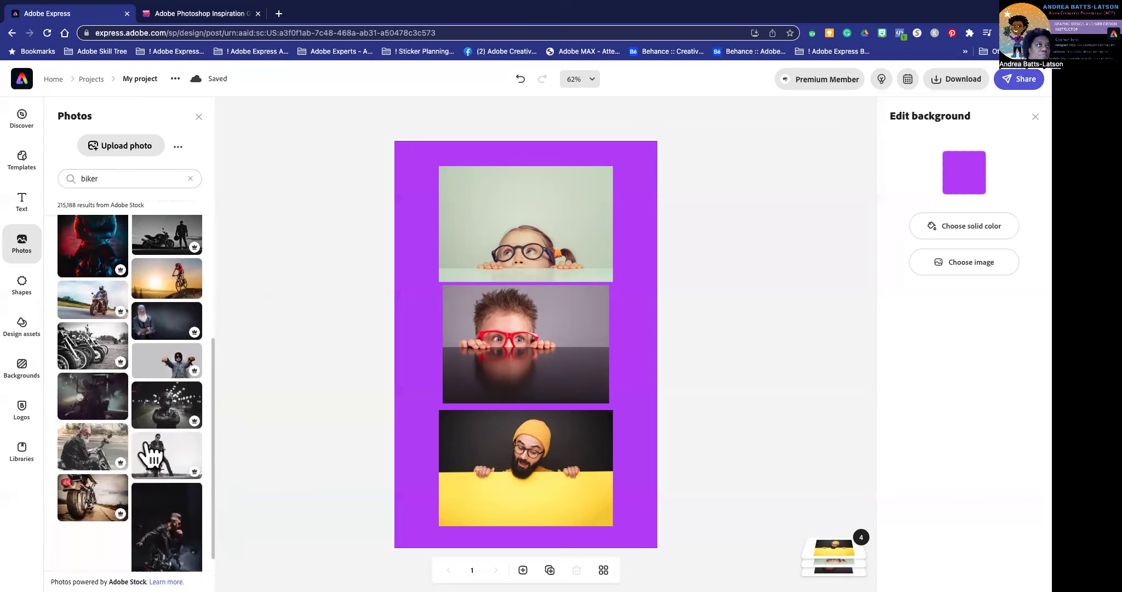
{"action": "scroll", "coordinate": [165, 370], "scroll_direction": "up", "scroll_amount": 3}
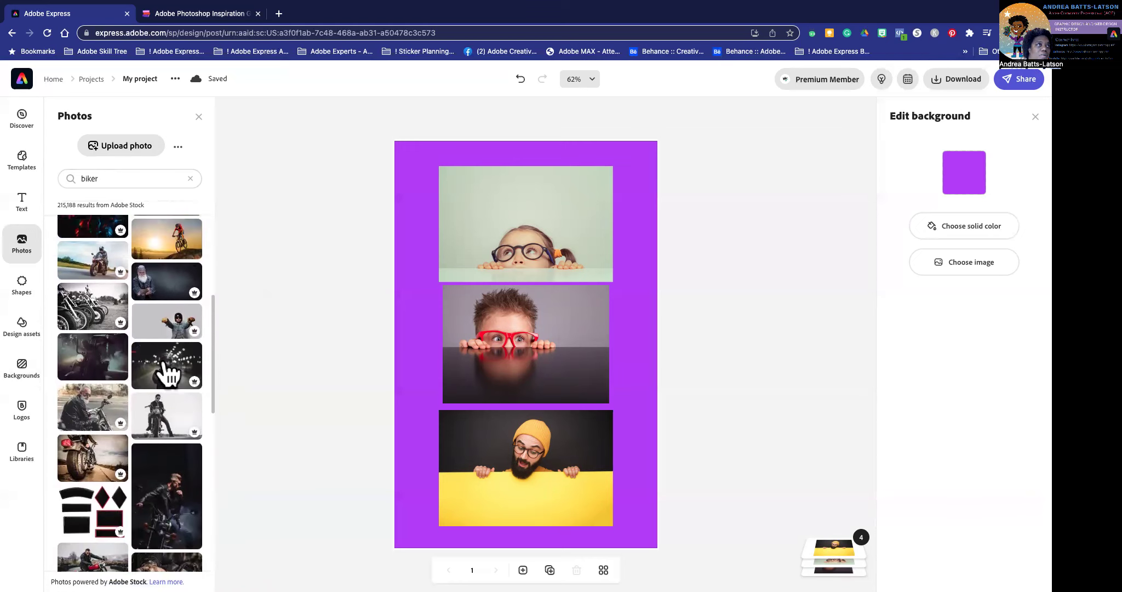
{"action": "scroll", "coordinate": [170, 373], "scroll_direction": "up", "scroll_amount": 3}
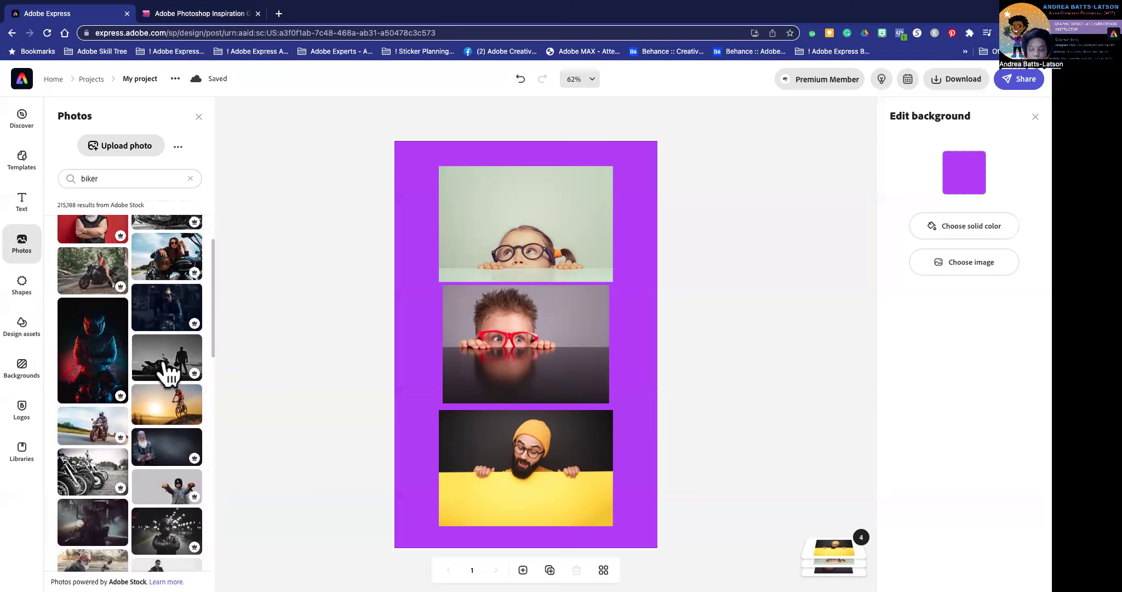
{"action": "scroll", "coordinate": [167, 373], "scroll_direction": "up", "scroll_amount": 2}
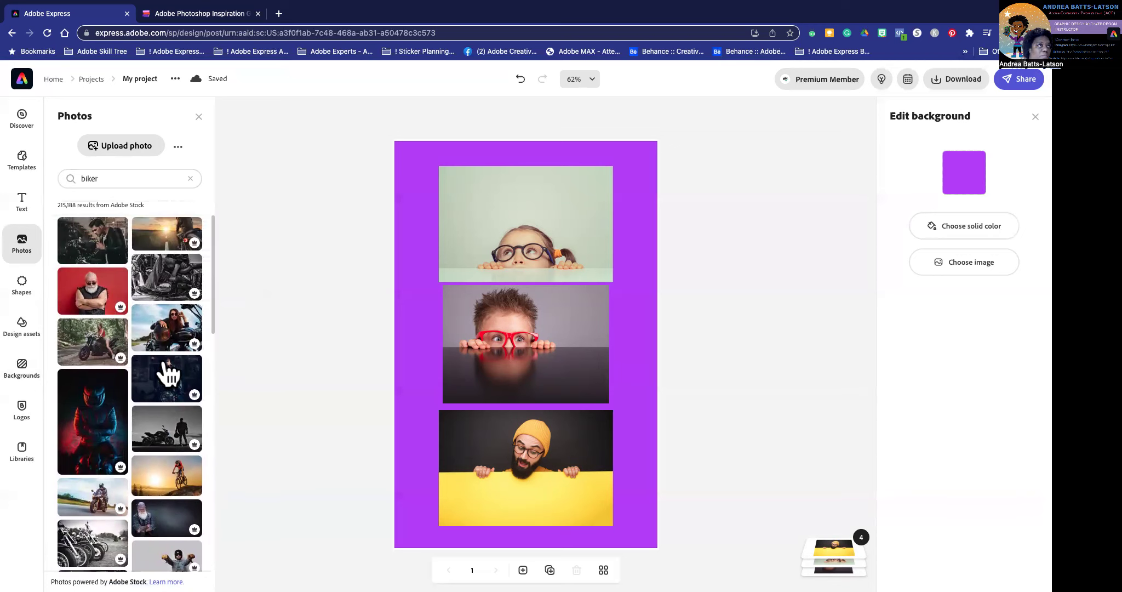
Add the "biker" photos of the silhouetted figure on a motorcycle against a misty blue-pink sky and the motorcycle parked on a forest road
{"action": "scroll", "coordinate": [84, 373], "scroll_direction": "down", "scroll_amount": 3}
{"action": "scroll", "coordinate": [87, 378], "scroll_direction": "down", "scroll_amount": 6}
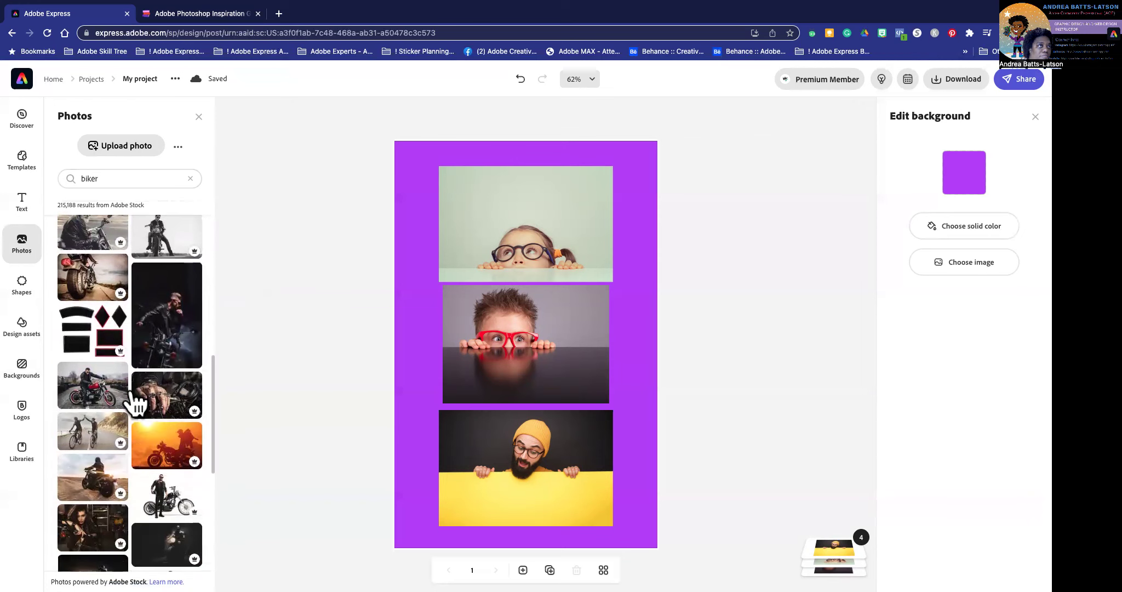
{"action": "scroll", "coordinate": [134, 400], "scroll_direction": "down", "scroll_amount": 1}
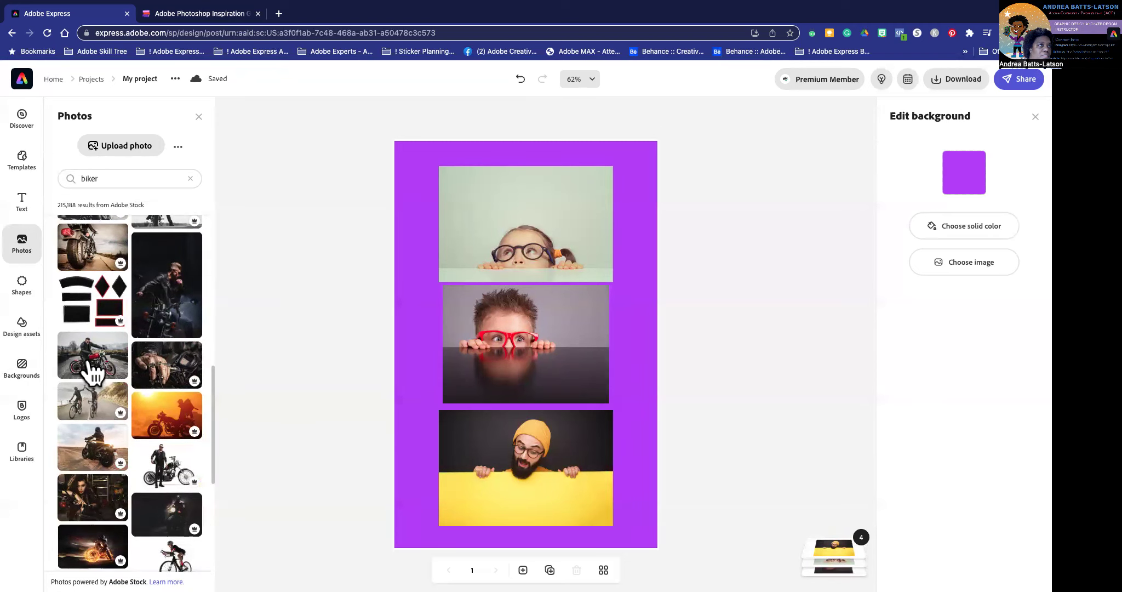
{"action": "scroll", "coordinate": [97, 451], "scroll_direction": "down", "scroll_amount": 6}
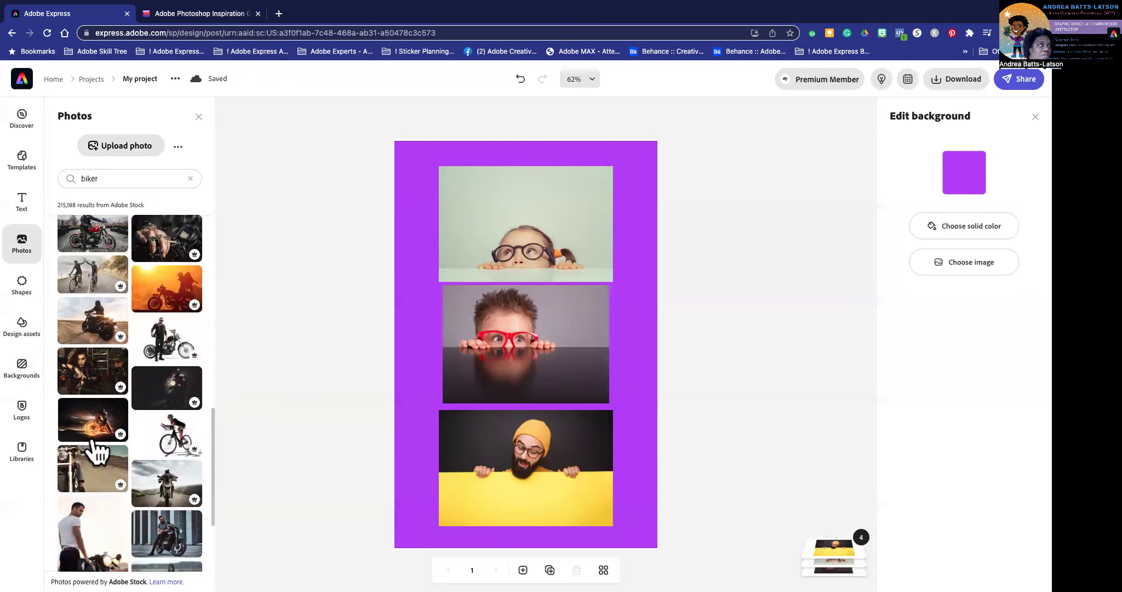
{"action": "scroll", "coordinate": [97, 451], "scroll_direction": "down", "scroll_amount": 7}
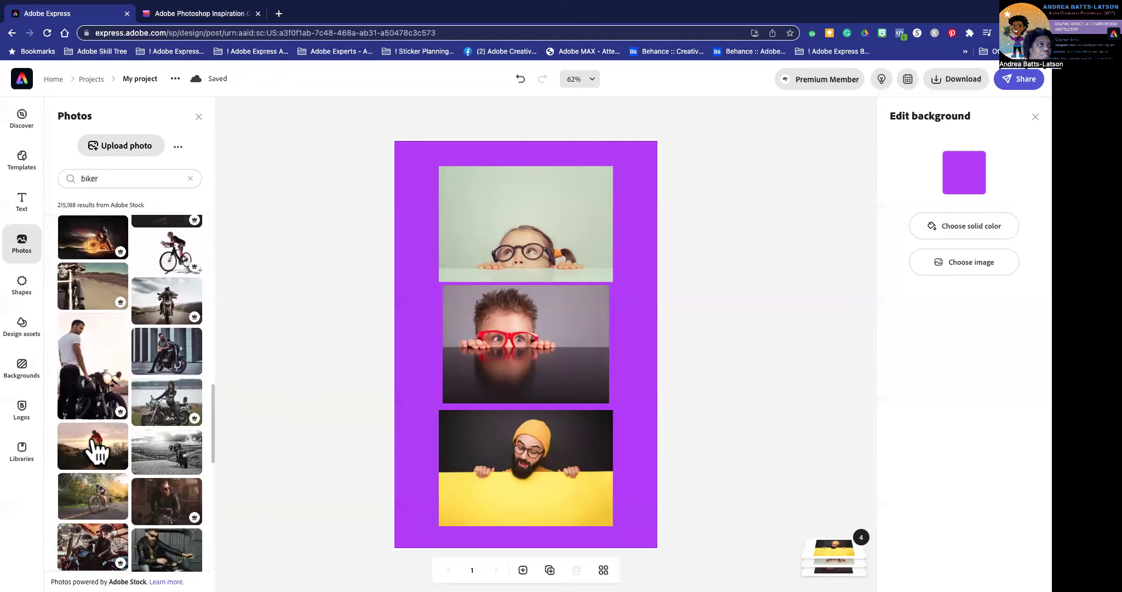
{"action": "scroll", "coordinate": [97, 451], "scroll_direction": "down", "scroll_amount": 2}
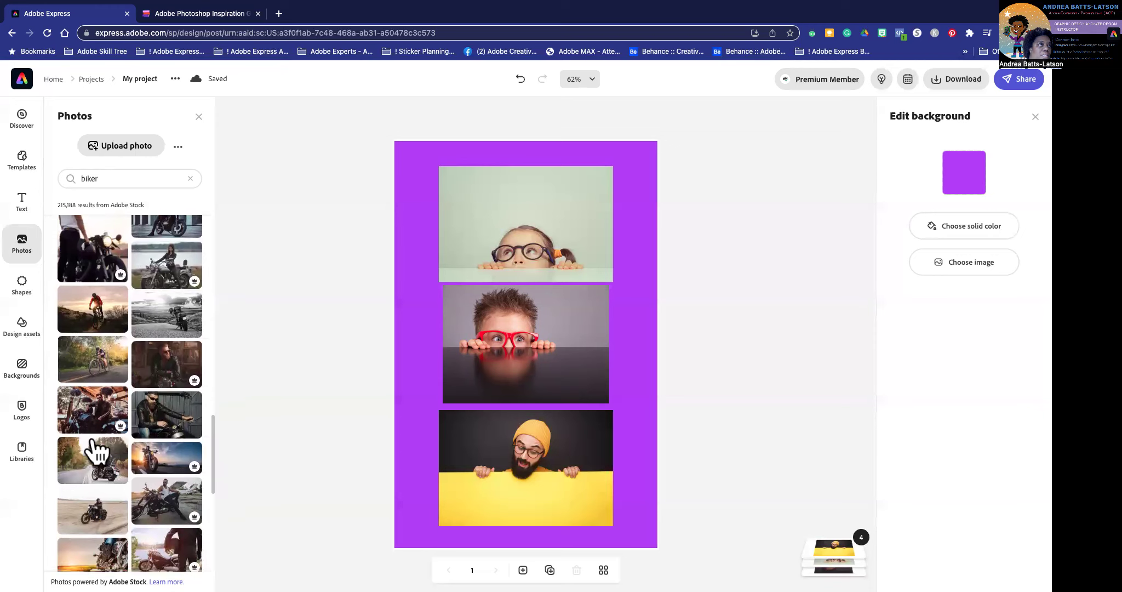
{"action": "scroll", "coordinate": [98, 450], "scroll_direction": "down", "scroll_amount": 4}
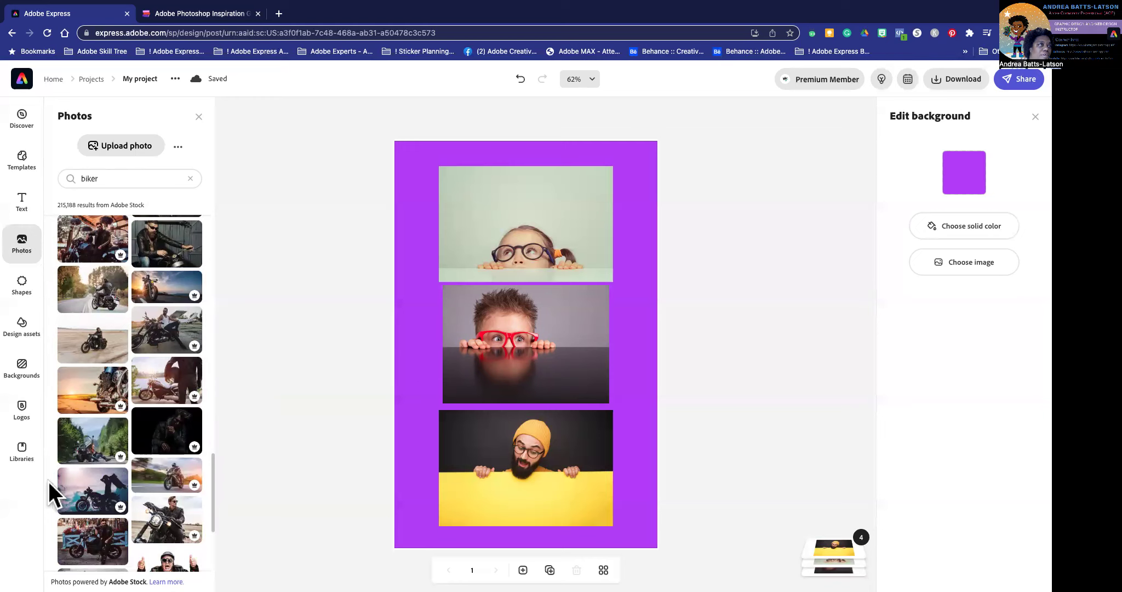
{"action": "scroll", "coordinate": [76, 430], "scroll_direction": "down", "scroll_amount": 2}
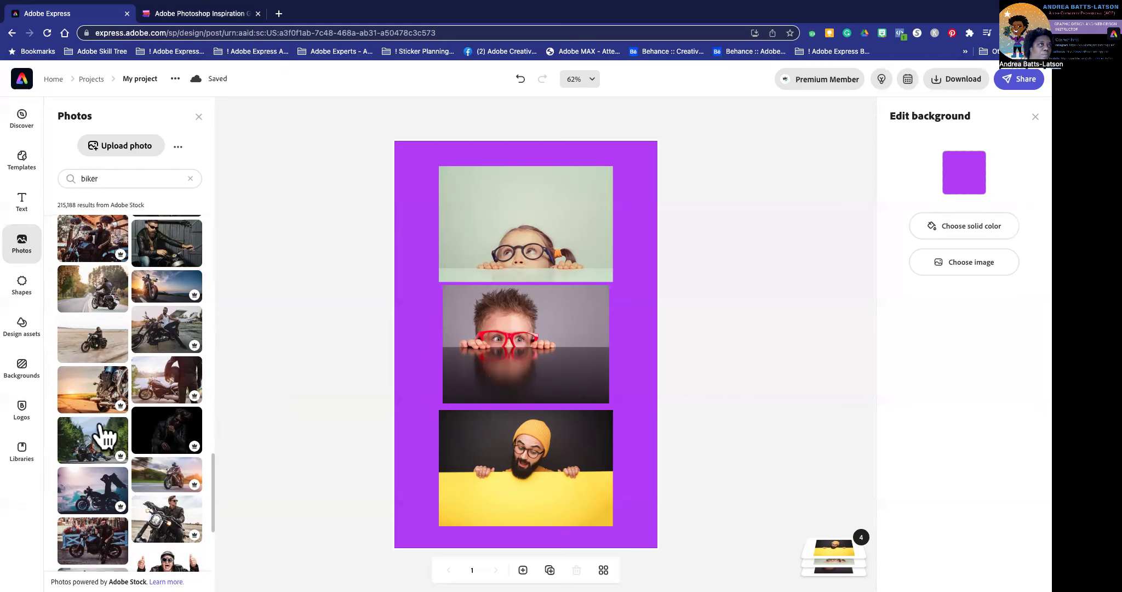
{"action": "scroll", "coordinate": [101, 432], "scroll_direction": "down", "scroll_amount": 1}
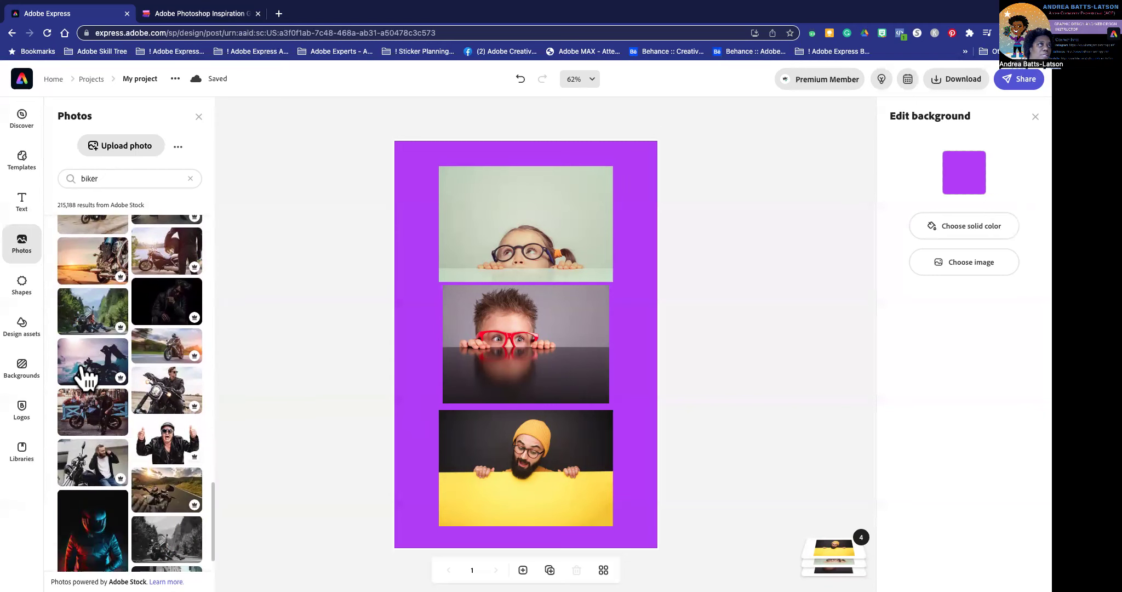
{"action": "left_click", "coordinate": [80, 365]}
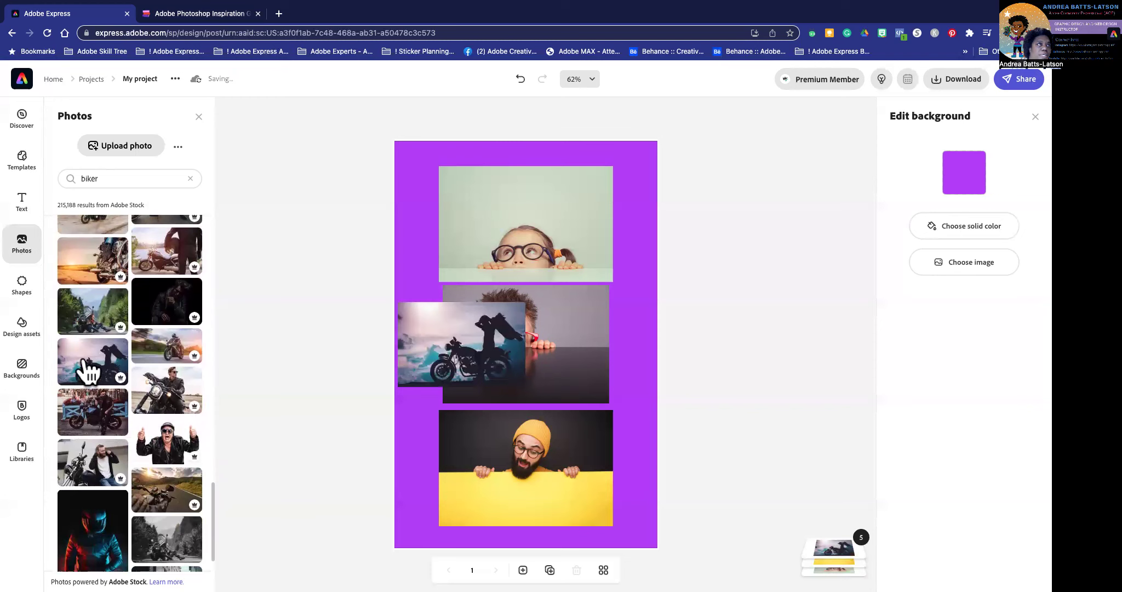
{"action": "left_click", "coordinate": [90, 329]}
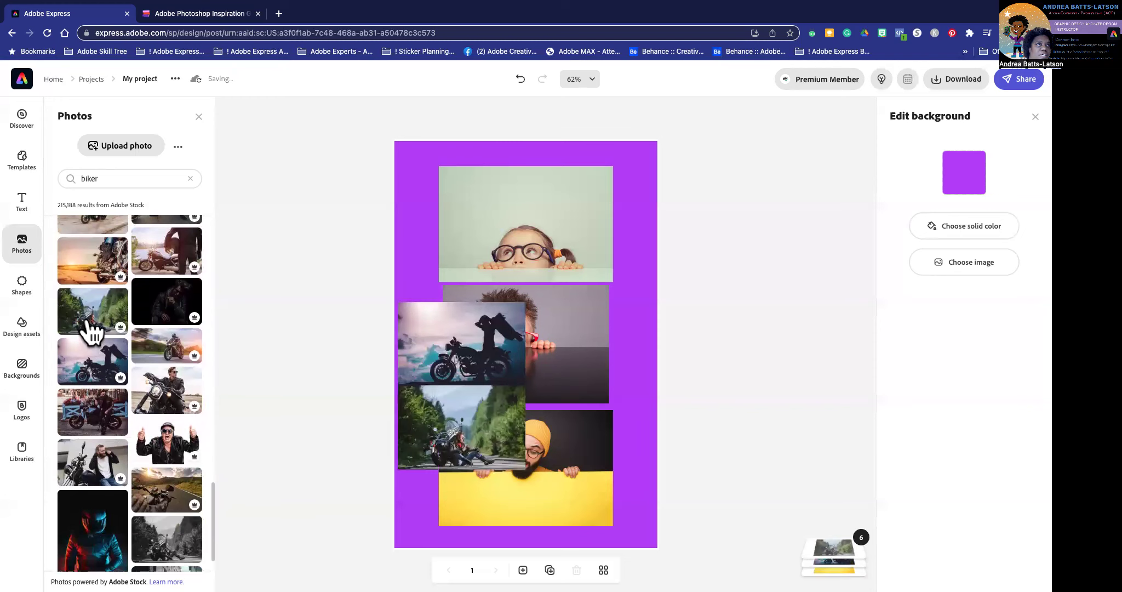
Add the "biker" photo of the rider seen from a low angle on a sunlit open road
{"action": "scroll", "coordinate": [101, 390], "scroll_direction": "down", "scroll_amount": 1}
{"action": "scroll", "coordinate": [102, 390], "scroll_direction": "down", "scroll_amount": 6}
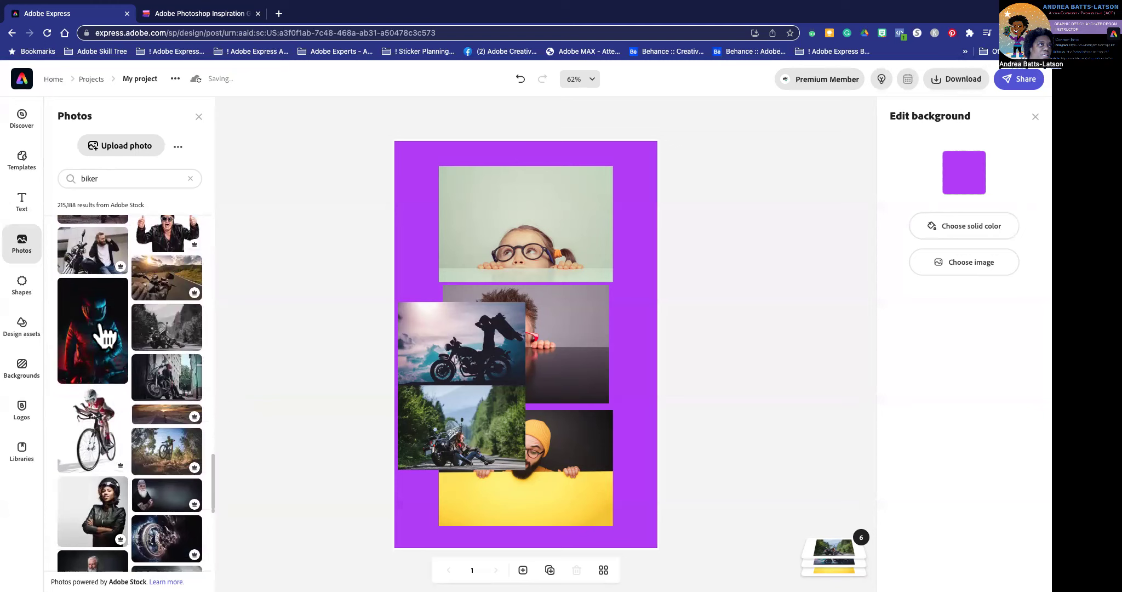
{"action": "scroll", "coordinate": [159, 405], "scroll_direction": "down", "scroll_amount": 3}
{"action": "scroll", "coordinate": [159, 406], "scroll_direction": "down", "scroll_amount": 7}
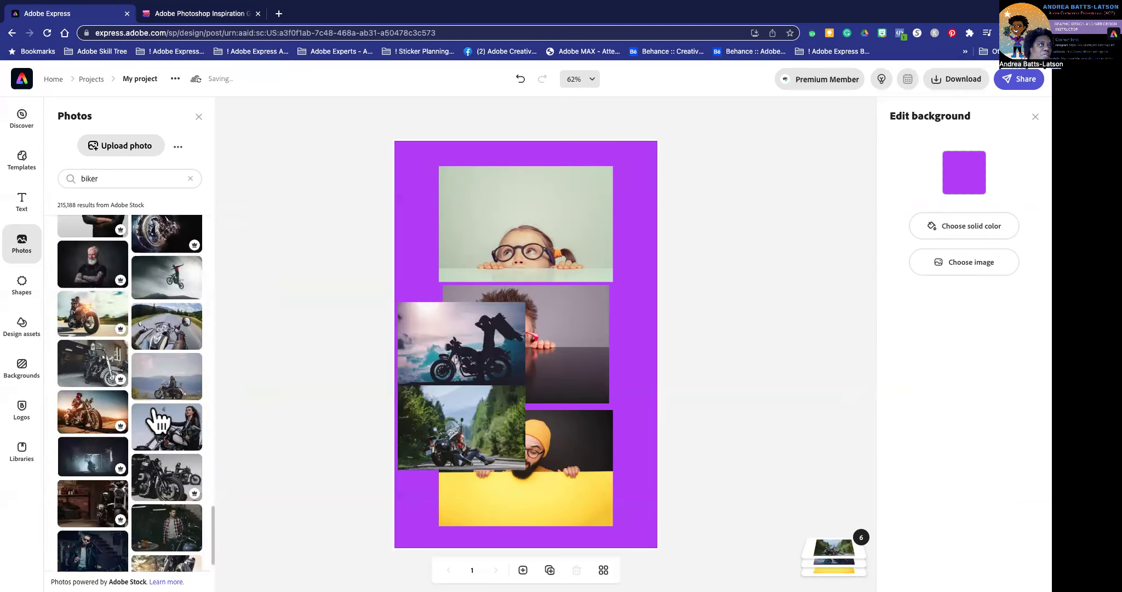
{"action": "scroll", "coordinate": [159, 422], "scroll_direction": "down", "scroll_amount": 4}
{"action": "scroll", "coordinate": [159, 419], "scroll_direction": "up", "scroll_amount": 8}
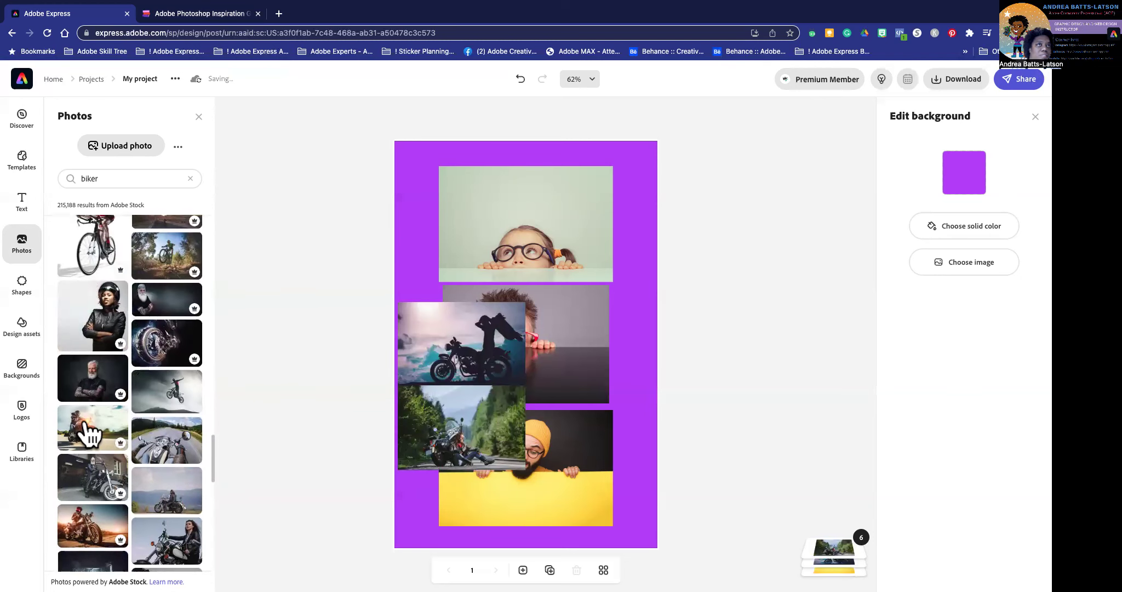
{"action": "left_click", "coordinate": [88, 433]}
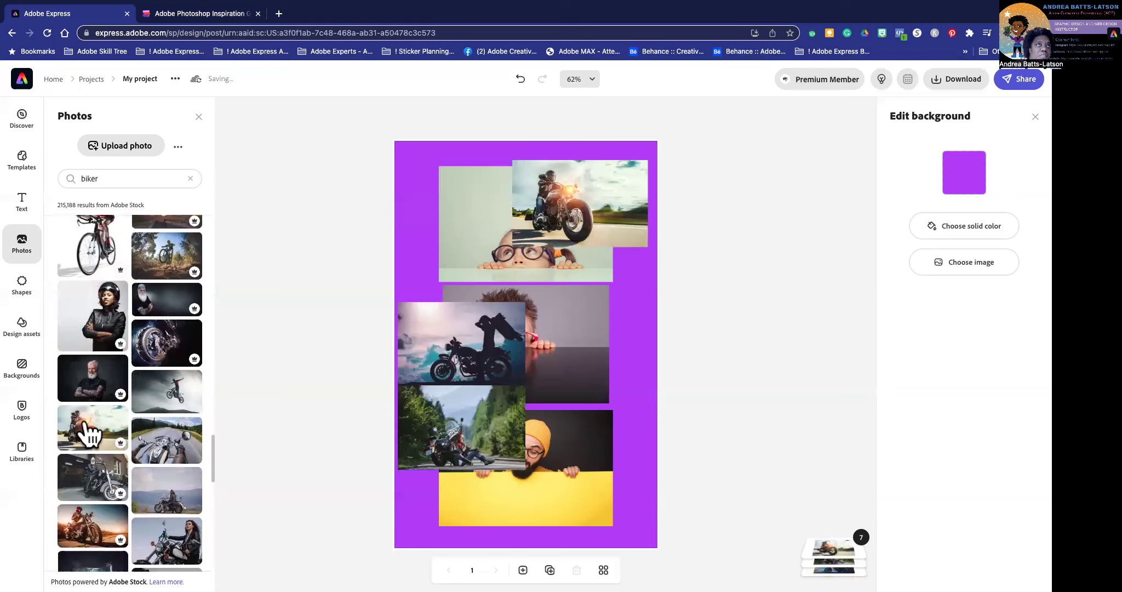
Add the "biker" photos of the rider on a dark road at sunset and of Santa on a motorcycle against a pale wall
{"action": "scroll", "coordinate": [93, 433], "scroll_direction": "down", "scroll_amount": 7}
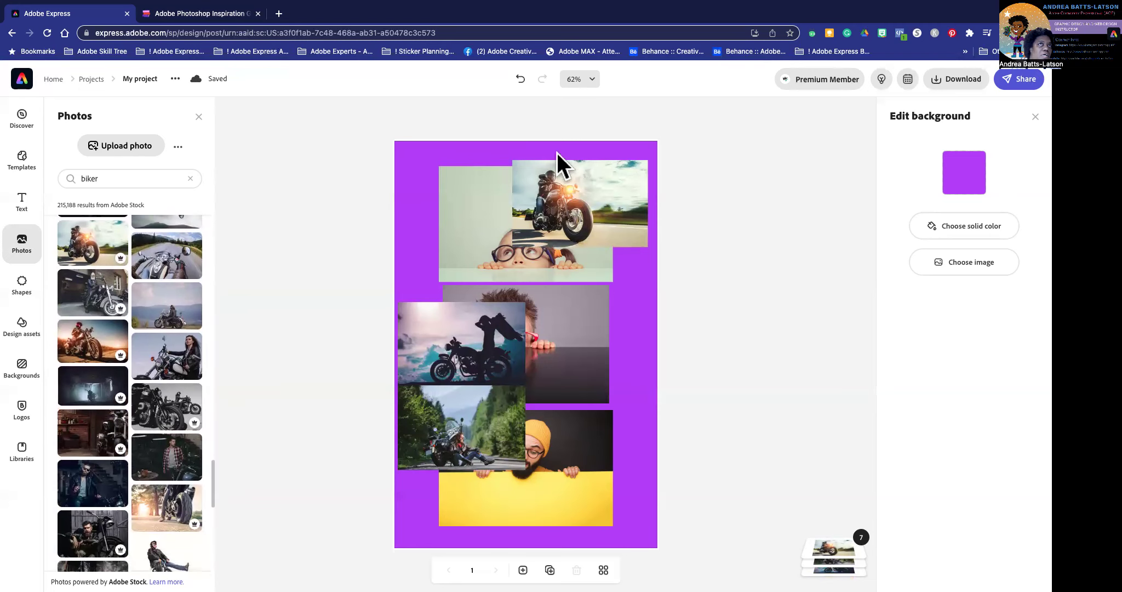
{"action": "scroll", "coordinate": [143, 393], "scroll_direction": "down", "scroll_amount": 8}
{"action": "scroll", "coordinate": [83, 430], "scroll_direction": "down", "scroll_amount": 1}
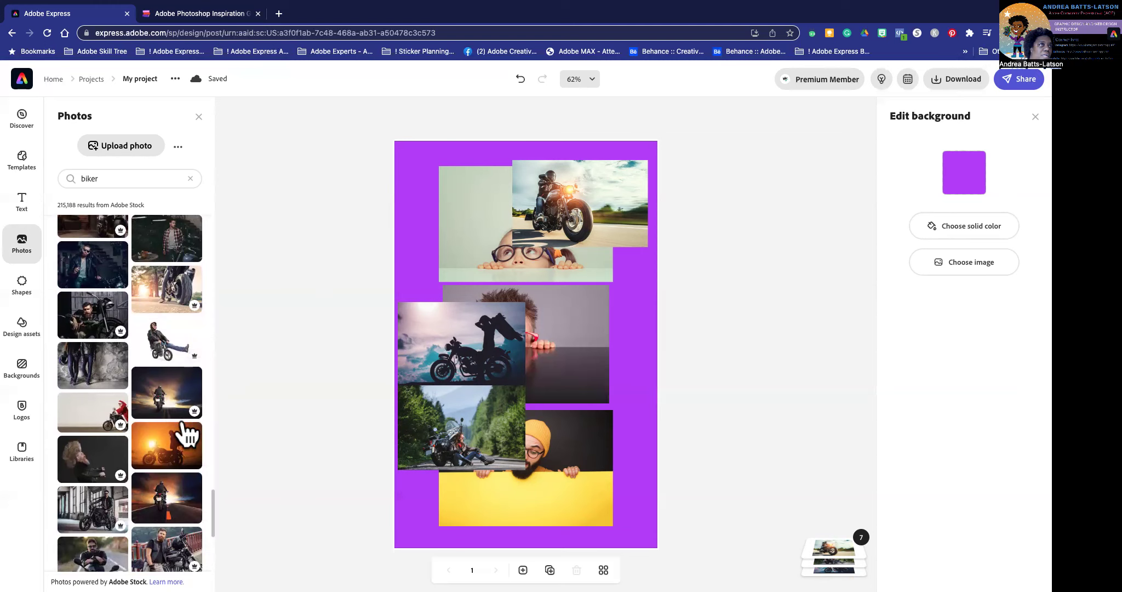
{"action": "left_click", "coordinate": [157, 392]}
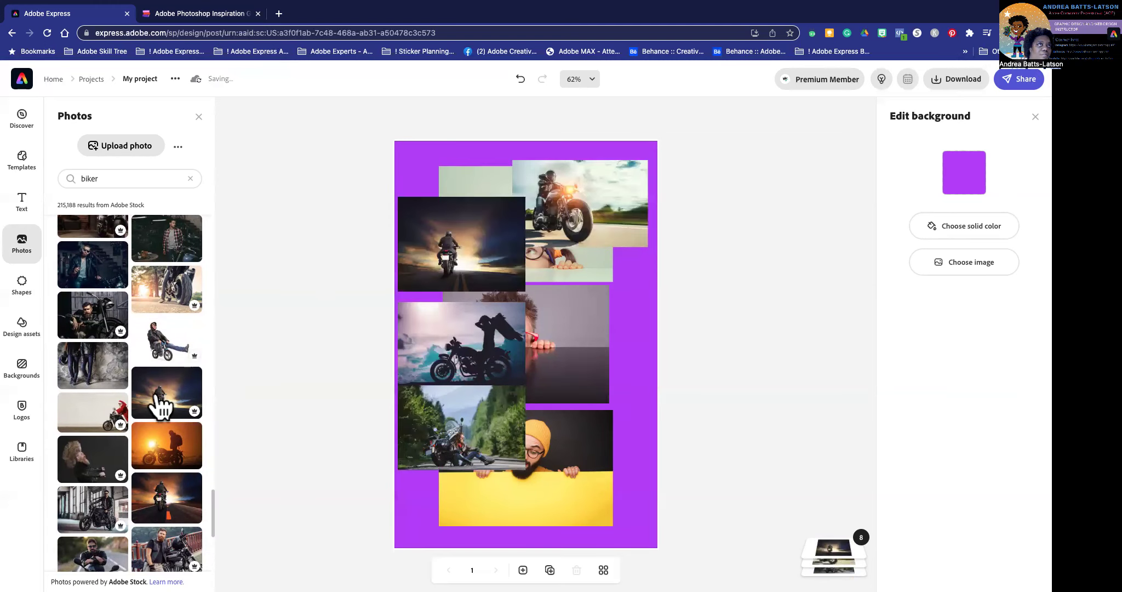
{"action": "left_click", "coordinate": [94, 416]}
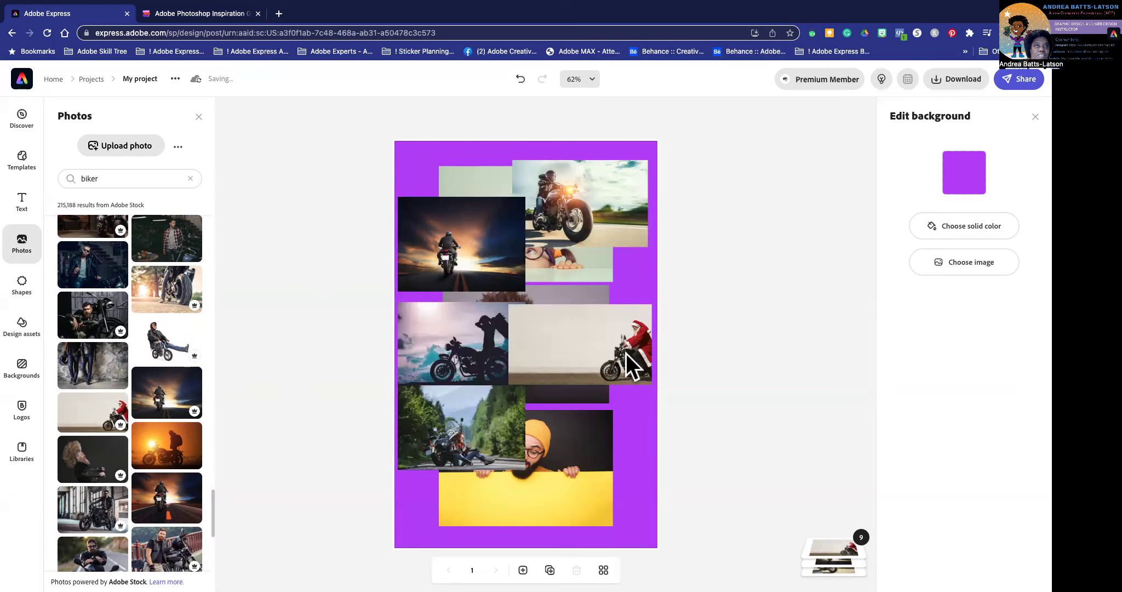
Rearrange the photos, placing Santa over the sunset rider on the page's left and shifting the three peeking photos to the lower right
{"action": "left_click", "coordinate": [605, 350]}
{"action": "left_click_drag", "start_coordinate": [605, 350], "coordinate": [551, 365]}
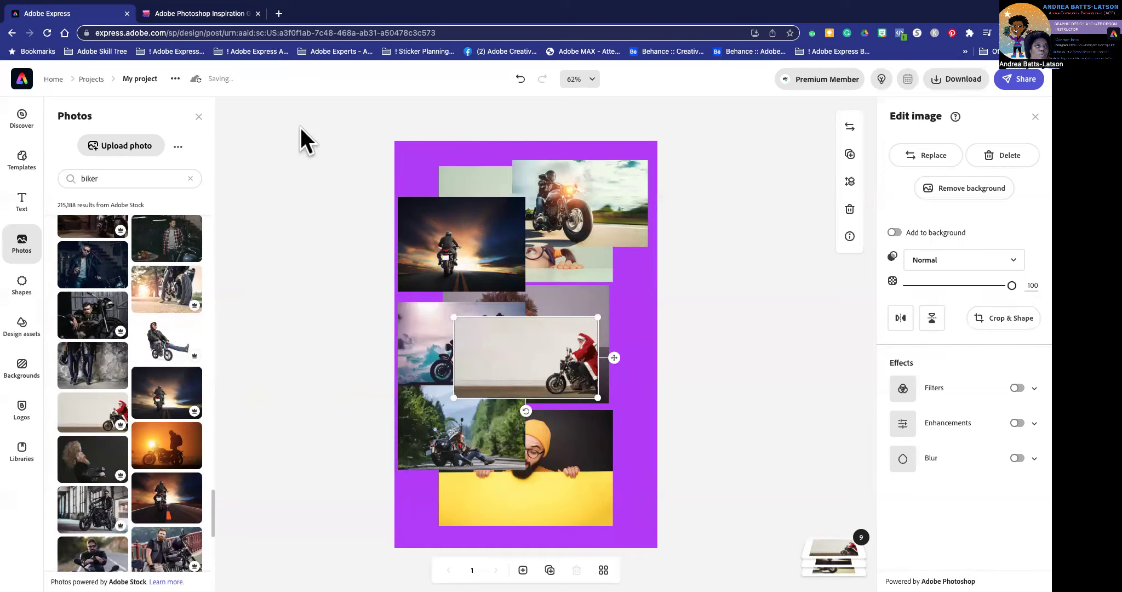
{"action": "left_click", "coordinate": [304, 157]}
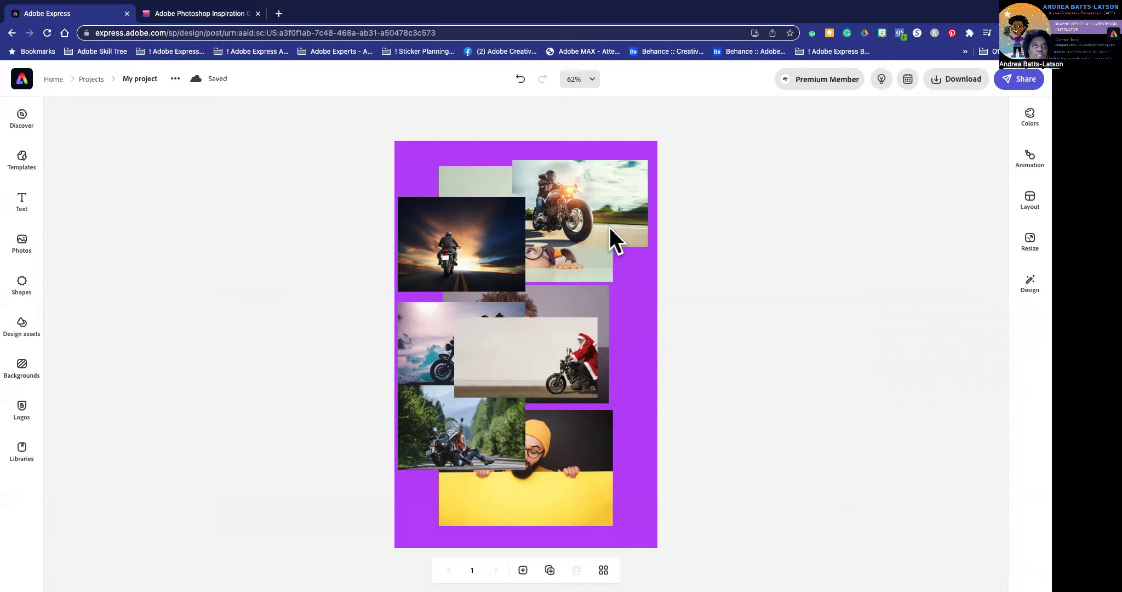
{"action": "left_click", "coordinate": [561, 466]}
{"action": "left_click_drag", "start_coordinate": [543, 466], "coordinate": [568, 478]}
{"action": "left_click_drag", "start_coordinate": [539, 363], "coordinate": [468, 243]}
{"action": "left_click_drag", "start_coordinate": [554, 363], "coordinate": [580, 384]}
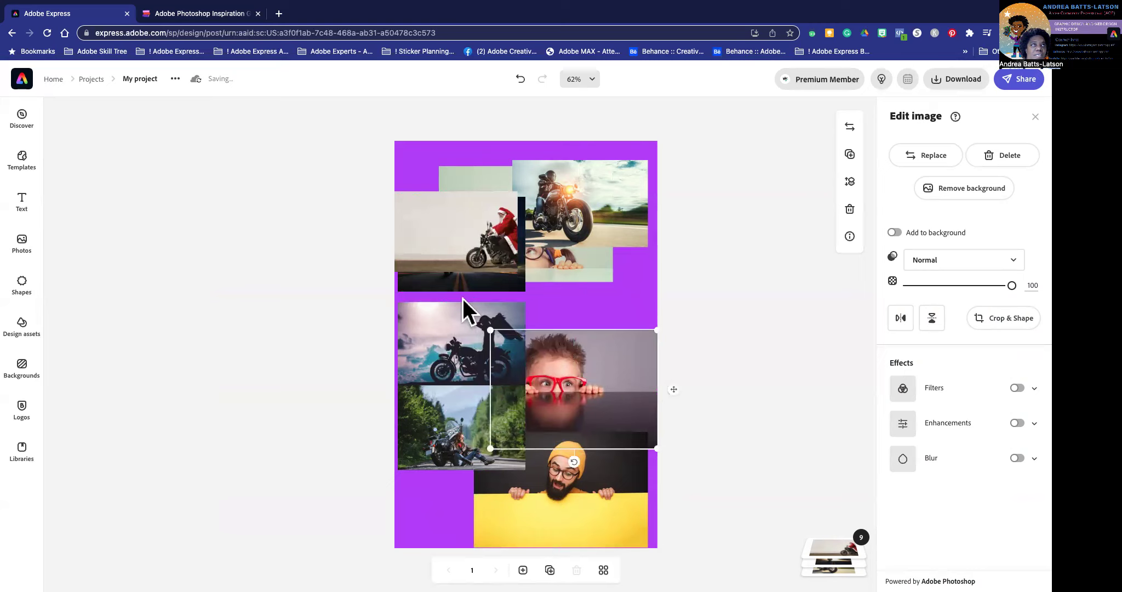
{"action": "left_click_drag", "start_coordinate": [545, 266], "coordinate": [581, 306]}
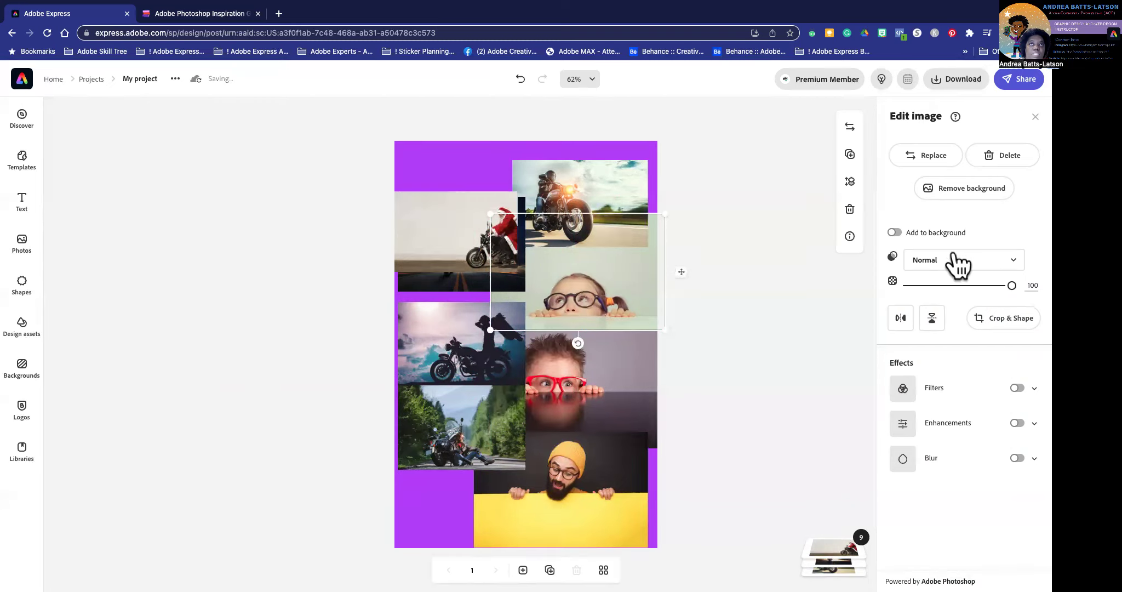
Remove the background from the photo of the peeking girl in round black glasses
{"action": "left_click", "coordinate": [965, 188]}
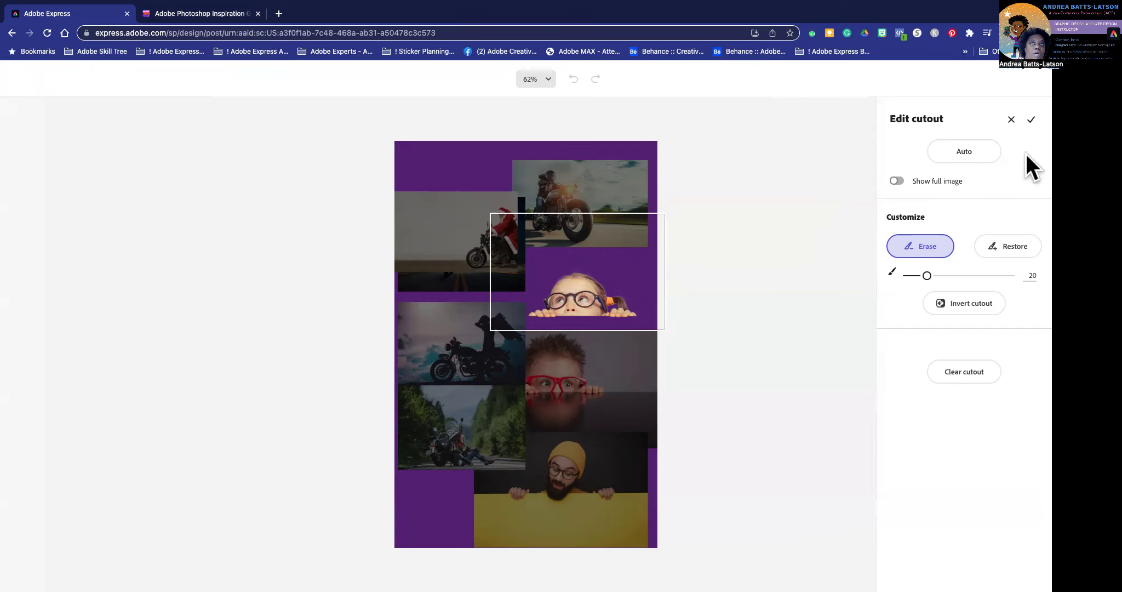
{"action": "left_click", "coordinate": [1012, 119]}
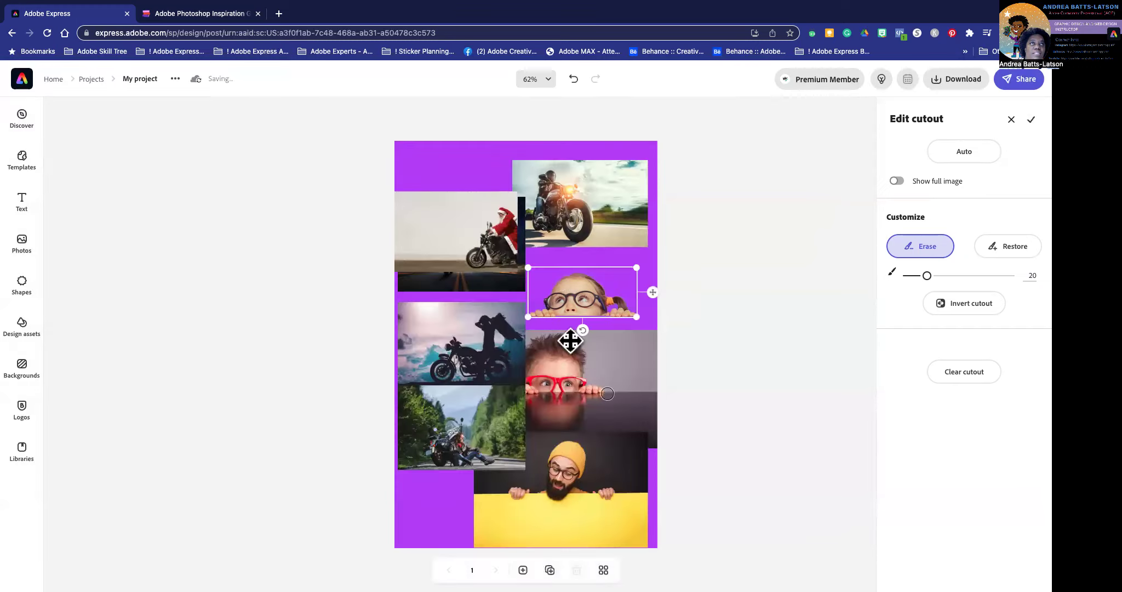
Move the silhouetted motorcyclist, forest-road motorcycle and bearded man photos up into the overlapping stack in the page's upper left
{"action": "left_click_drag", "start_coordinate": [450, 322], "coordinate": [469, 203]}
{"action": "left_click_drag", "start_coordinate": [454, 380], "coordinate": [460, 220]}
{"action": "left_click", "coordinate": [528, 370]}
{"action": "left_click_drag", "start_coordinate": [487, 490], "coordinate": [450, 216]}
Enlarge the photo of the boy in red glasses past the page's width and place it on the lower half
{"action": "left_click", "coordinate": [531, 376]}
{"action": "left_click_drag", "start_coordinate": [490, 331], "coordinate": [350, 263]}
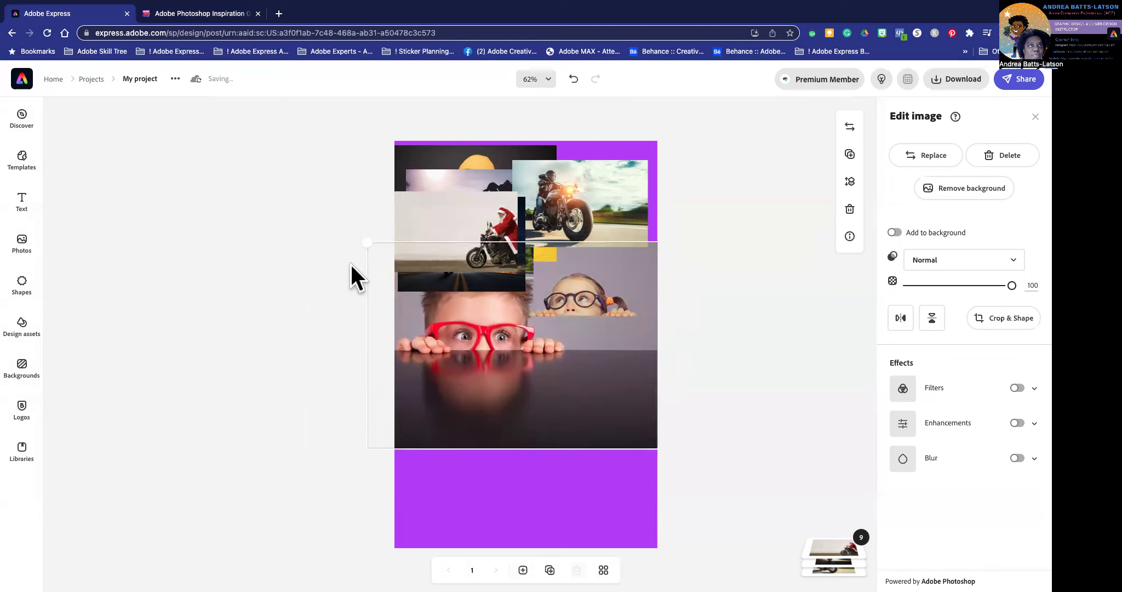
{"action": "left_click_drag", "start_coordinate": [473, 326], "coordinate": [481, 393]}
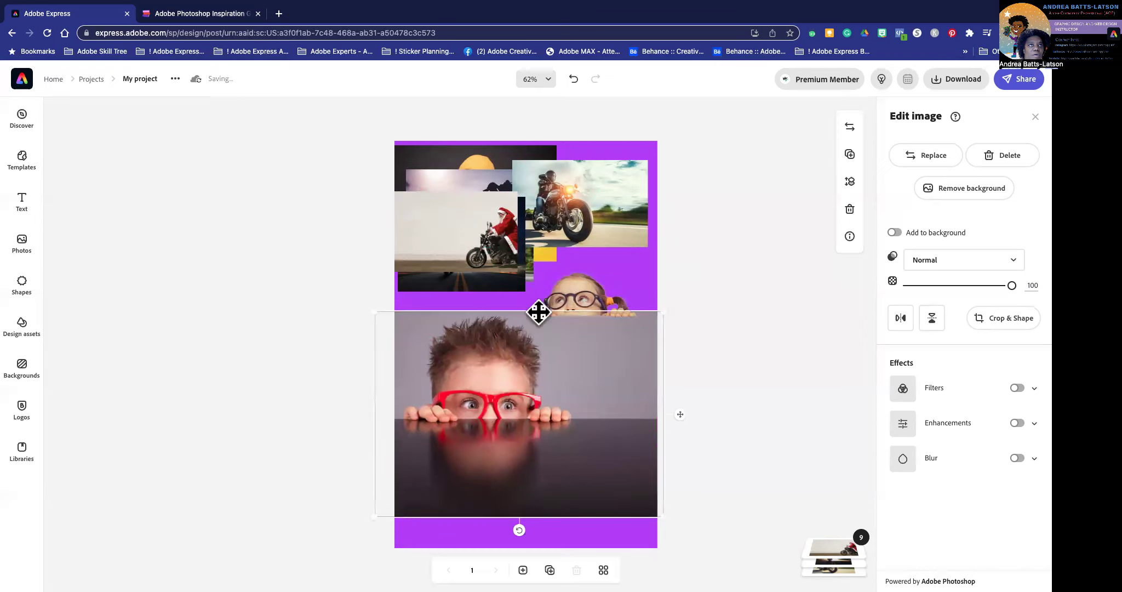
Place the girl's cutout to the right of the boy, with her hands resting on the dark table edge
{"action": "left_click_drag", "start_coordinate": [582, 291], "coordinate": [542, 367]}
{"action": "left_click_drag", "start_coordinate": [591, 398], "coordinate": [587, 404]}
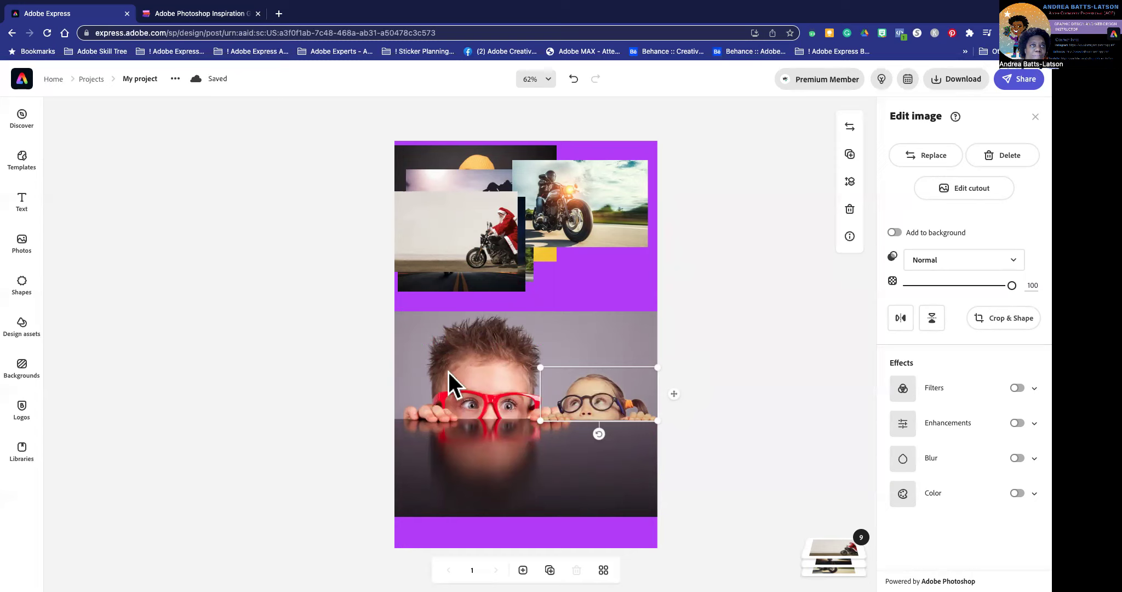
{"action": "mouse_move", "coordinate": [606, 400]}
{"action": "left_mouse_down"}
{"action": "mouse_move", "coordinate": [601, 391]}
{"action": "mouse_move", "coordinate": [603, 403]}
{"action": "left_mouse_up"}
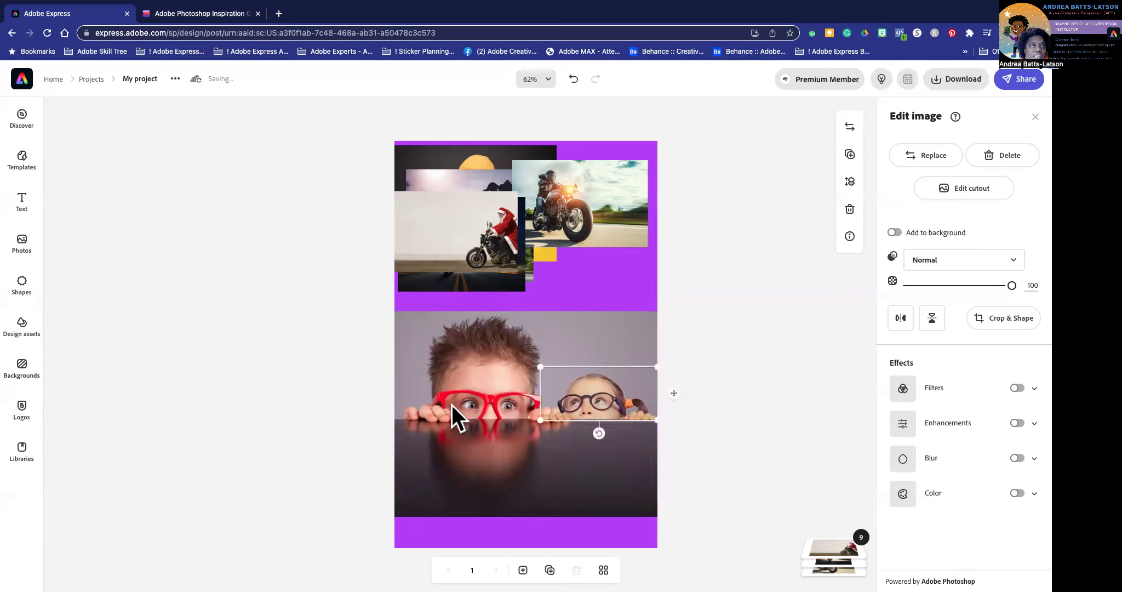
Shift the boy's photo slightly left, enlarge it a little, and realign the girl's cutout with the table edge
{"action": "left_click", "coordinate": [476, 405]}
{"action": "left_click_drag", "start_coordinate": [477, 405], "coordinate": [463, 402]}
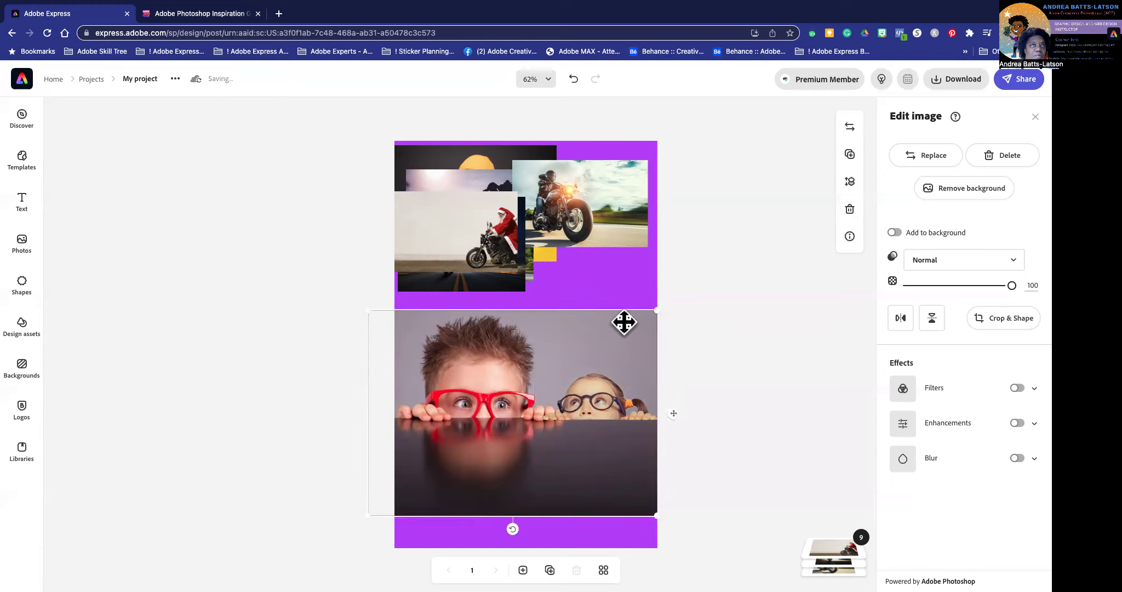
{"action": "left_click_drag", "start_coordinate": [493, 359], "coordinate": [486, 356]}
{"action": "left_click_drag", "start_coordinate": [656, 308], "coordinate": [656, 306]}
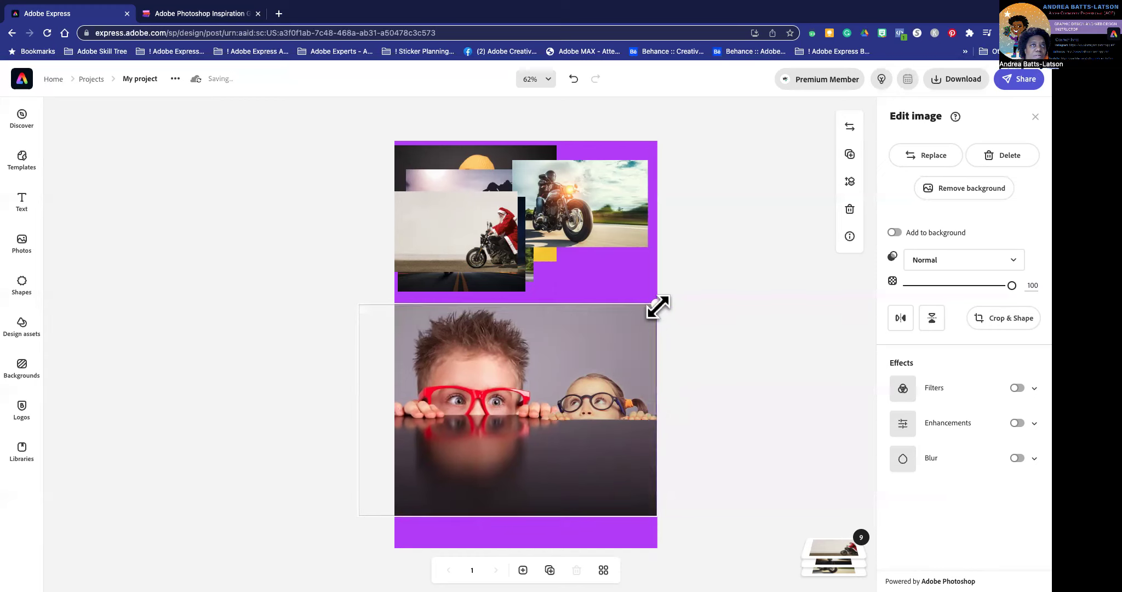
{"action": "left_click", "coordinate": [591, 408]}
{"action": "left_click_drag", "start_coordinate": [592, 408], "coordinate": [592, 404]}
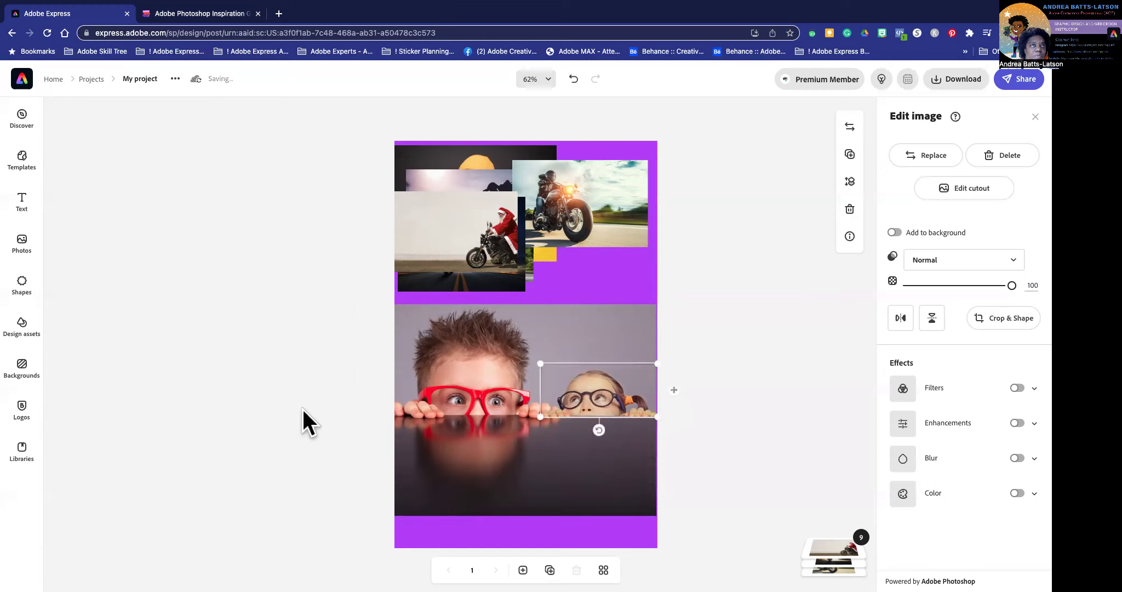
{"action": "left_click", "coordinate": [292, 407]}
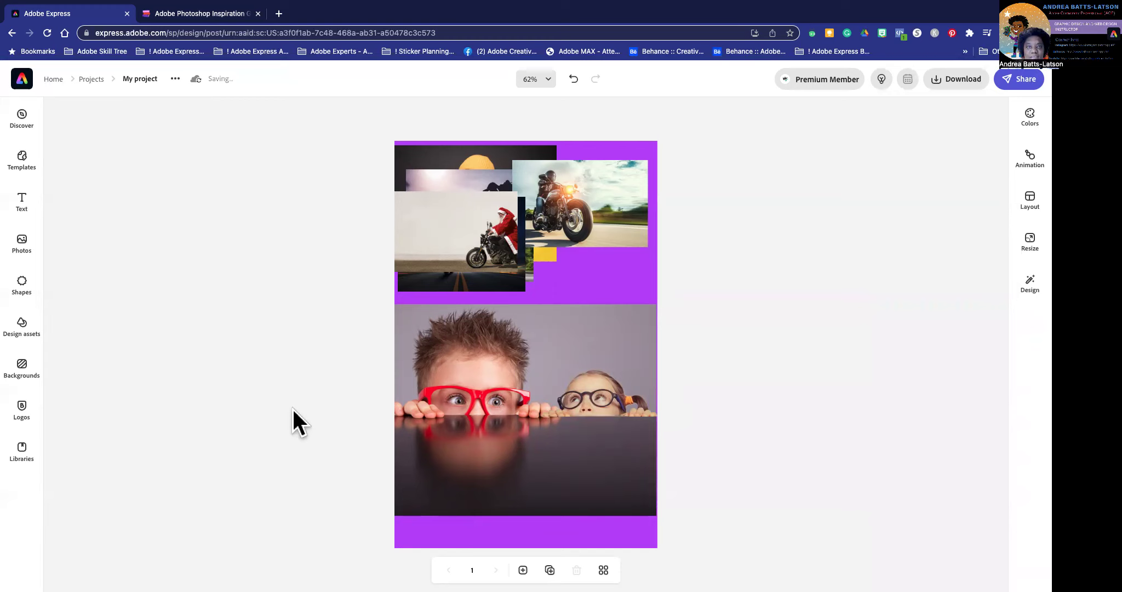
Remove the background from the boy's photo and erase the leftover red reflection below his glasses
{"action": "left_click", "coordinate": [501, 384]}
{"action": "left_click", "coordinate": [602, 402]}
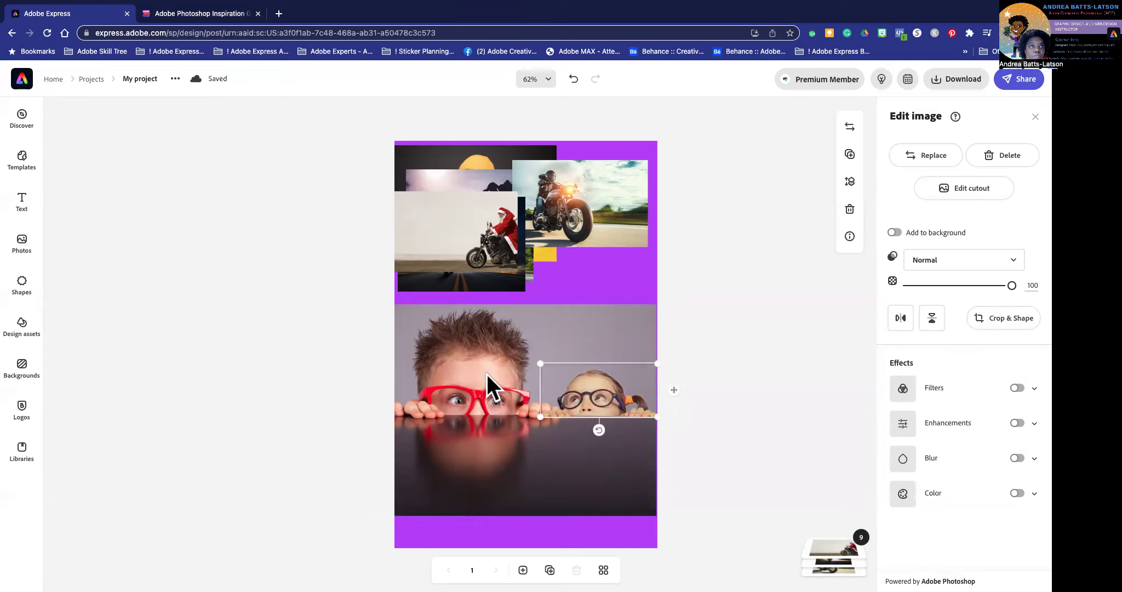
{"action": "left_click", "coordinate": [569, 321]}
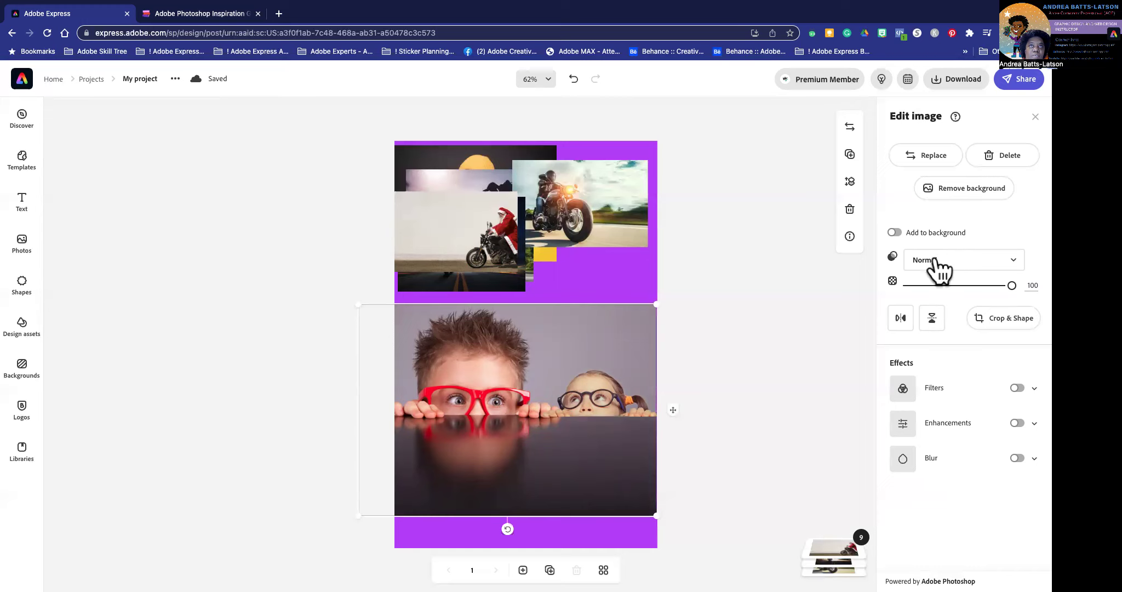
{"action": "left_click", "coordinate": [960, 187]}
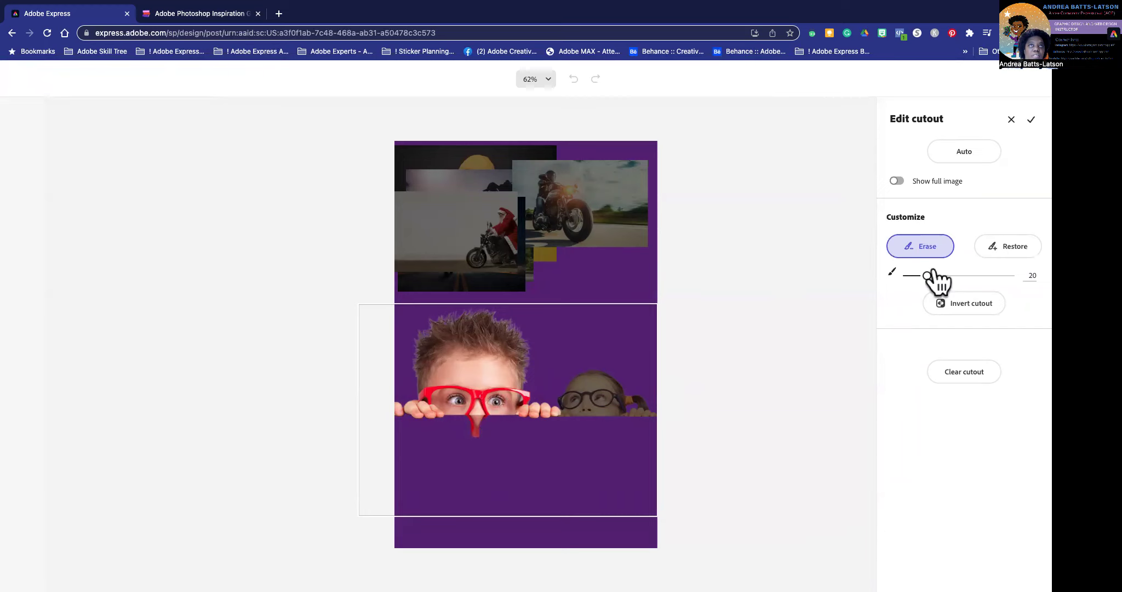
{"action": "mouse_move", "coordinate": [456, 432]}
{"action": "left_mouse_down"}
{"action": "mouse_move", "coordinate": [488, 432]}
{"action": "mouse_move", "coordinate": [466, 432]}
{"action": "left_mouse_up"}
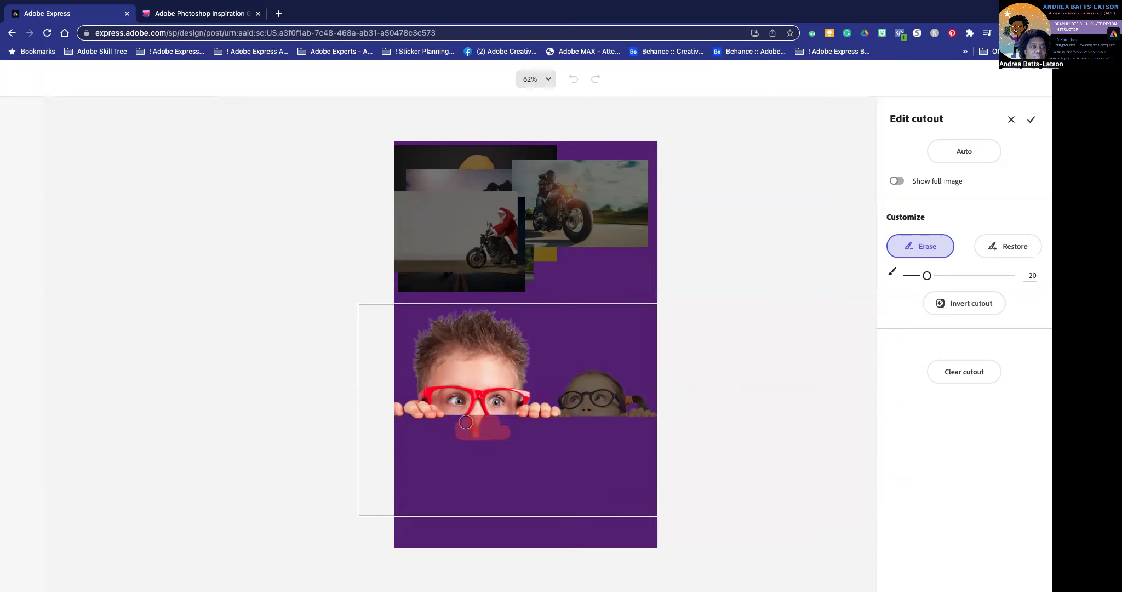
{"action": "left_click_drag", "start_coordinate": [466, 422], "coordinate": [466, 423]}
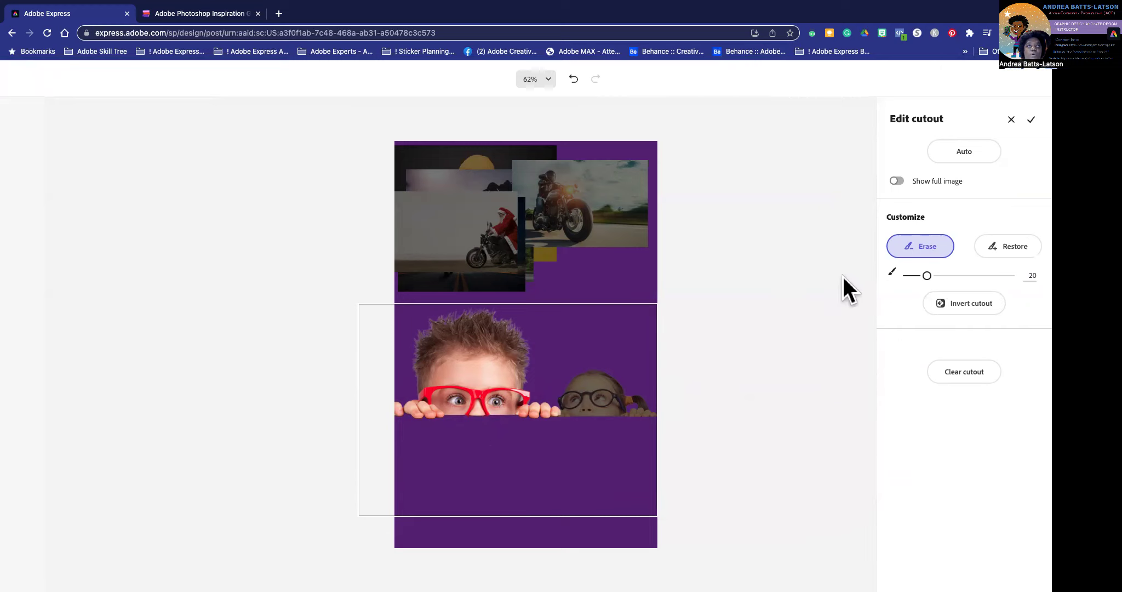
{"action": "left_click", "coordinate": [1025, 121]}
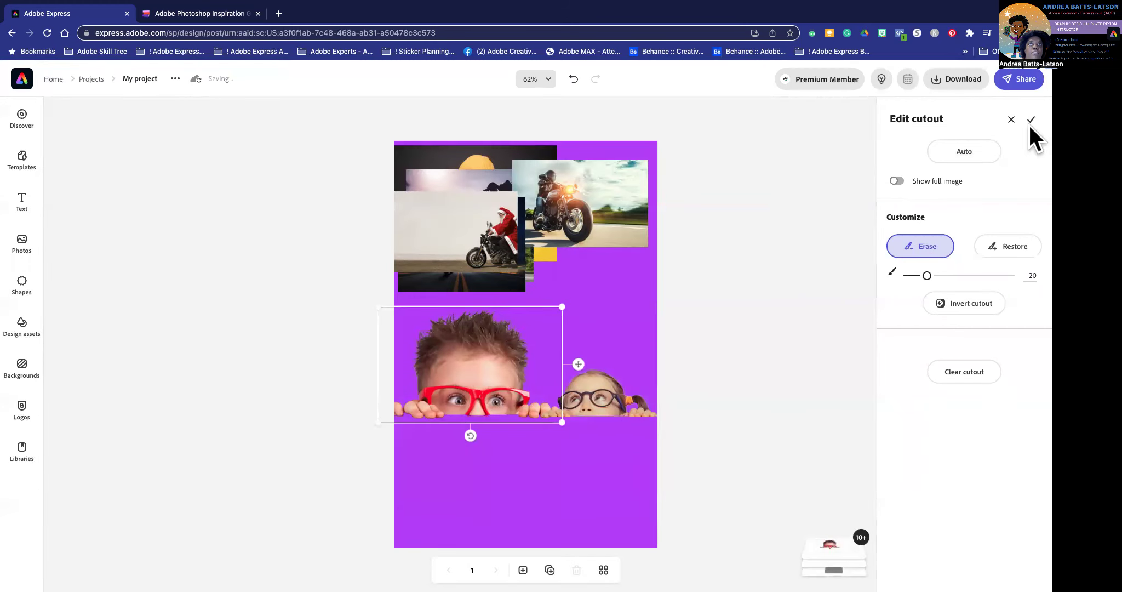
Group the boy and girl cutouts and move the group down so both peek over the page's bottom edge
{"action": "left_click", "coordinate": [592, 395], "text": "shift"}
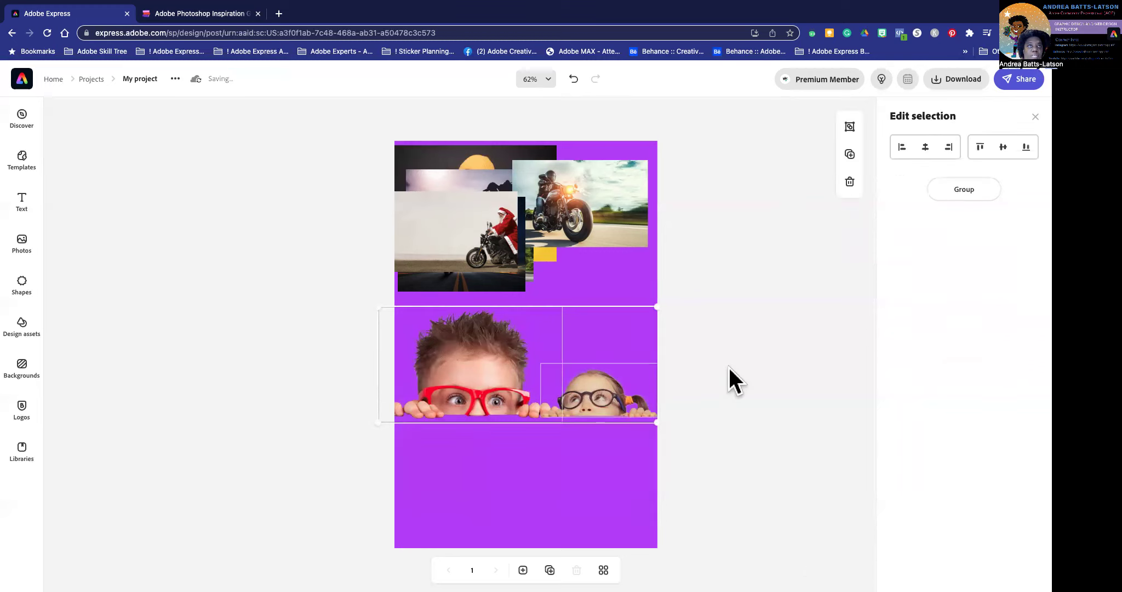
{"action": "left_click", "coordinate": [954, 192]}
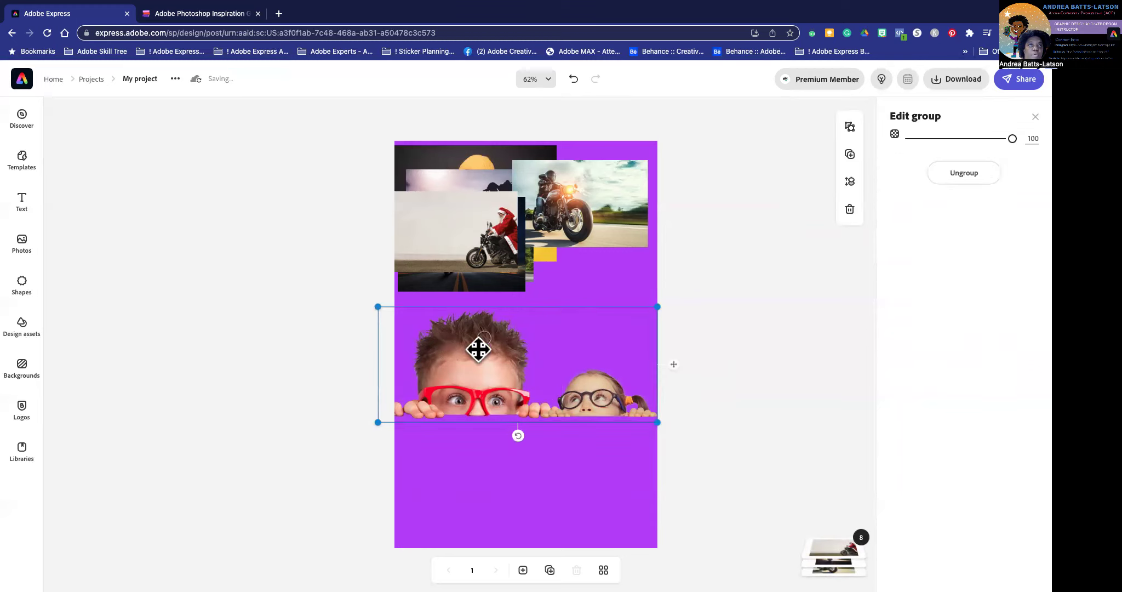
{"action": "left_click_drag", "start_coordinate": [477, 376], "coordinate": [492, 508]}
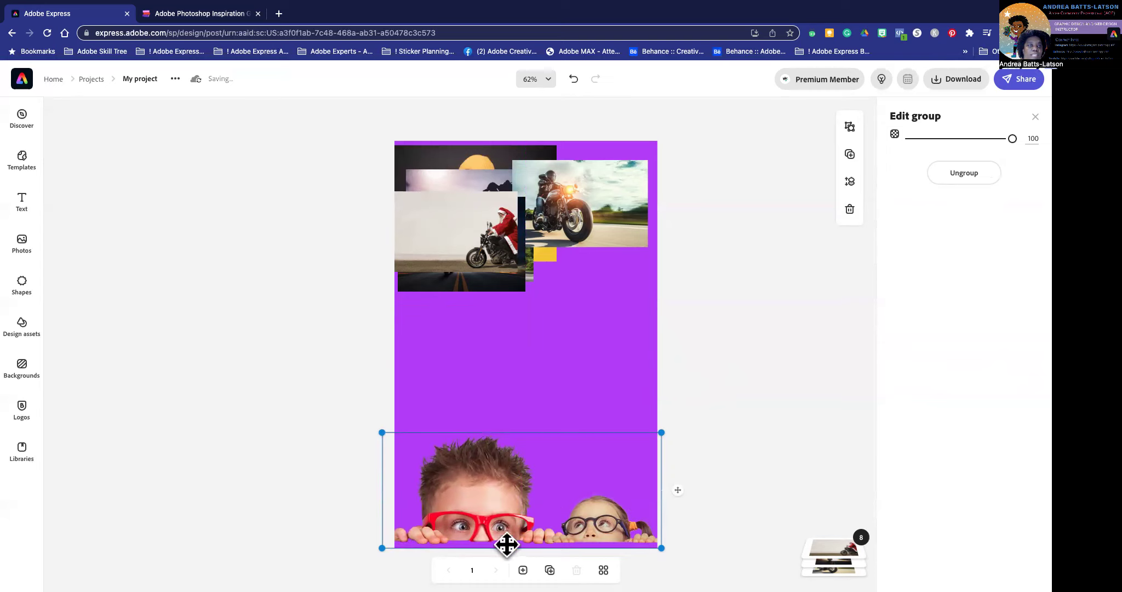
{"action": "left_click_drag", "start_coordinate": [484, 511], "coordinate": [484, 515]}
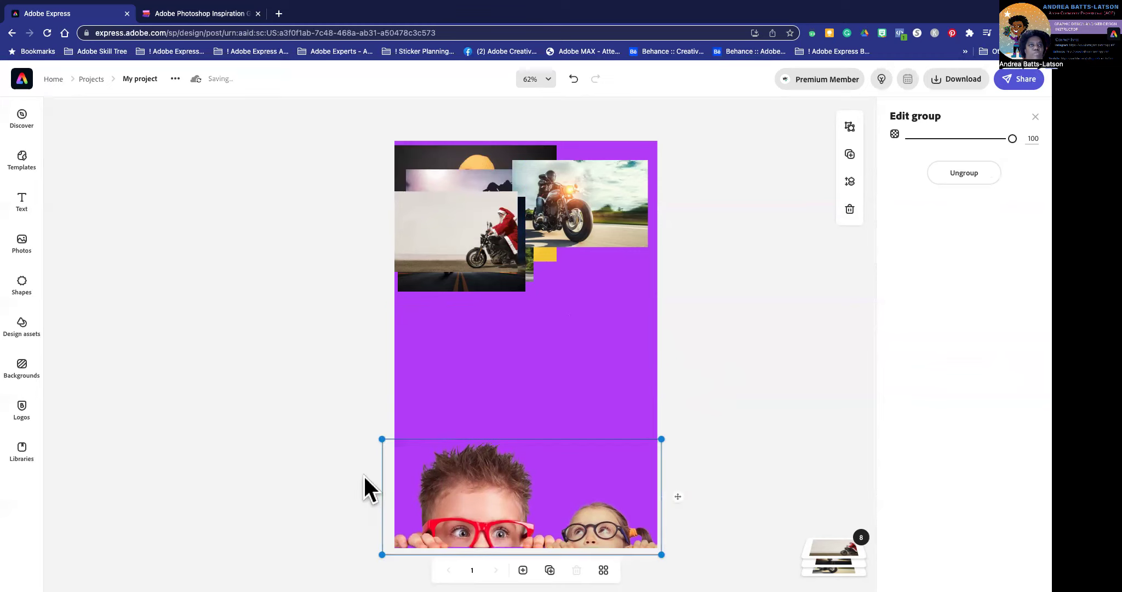
{"action": "left_click", "coordinate": [309, 460]}
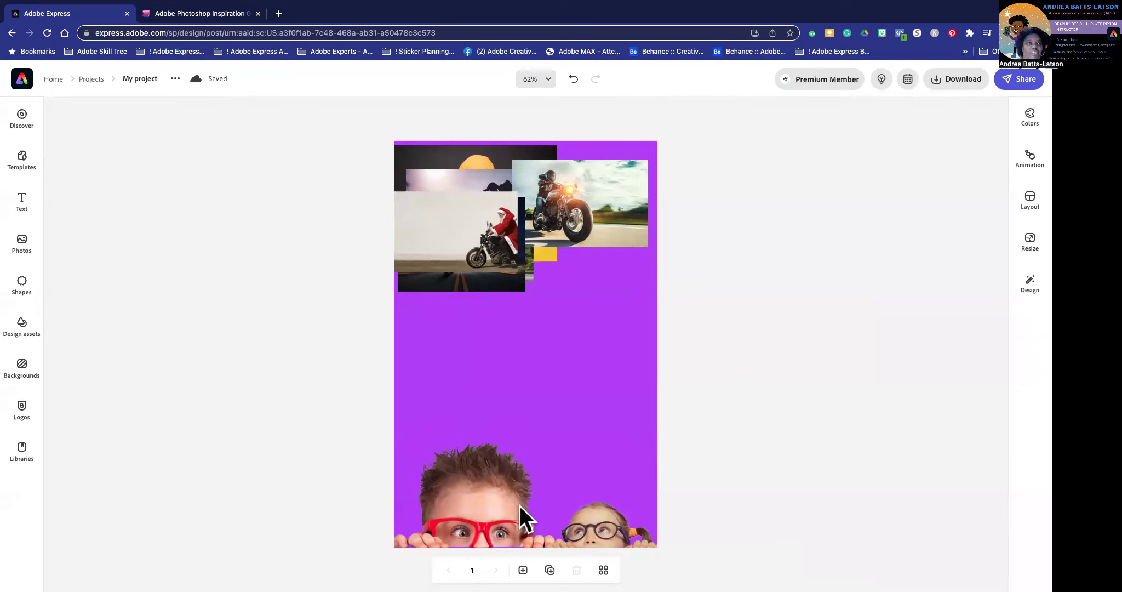
{"action": "left_click", "coordinate": [498, 534]}
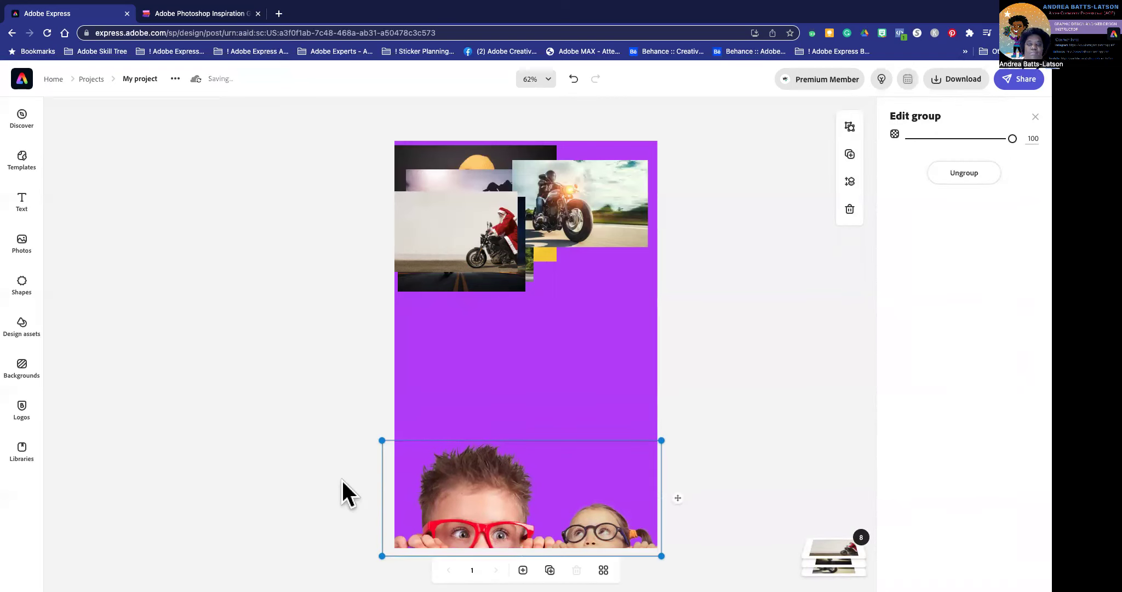
Cut Santa and his motorcycle out of their photo and enlarge the cutout on the page's right side above the girl
{"action": "left_click", "coordinate": [435, 211]}
{"action": "left_click_drag", "start_coordinate": [461, 231], "coordinate": [540, 349]}
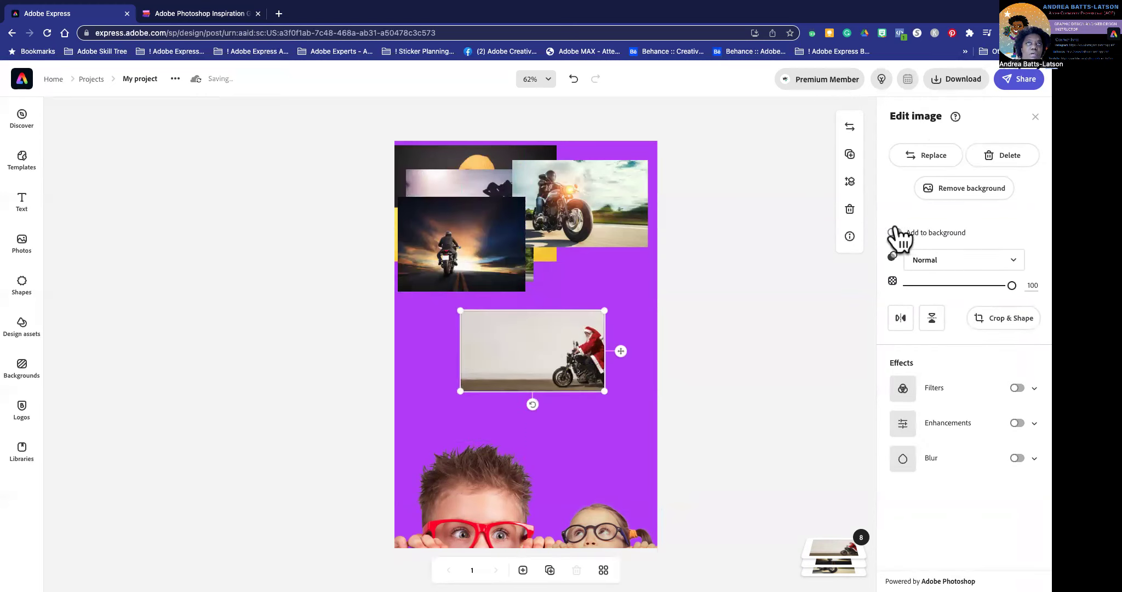
{"action": "left_click", "coordinate": [956, 197]}
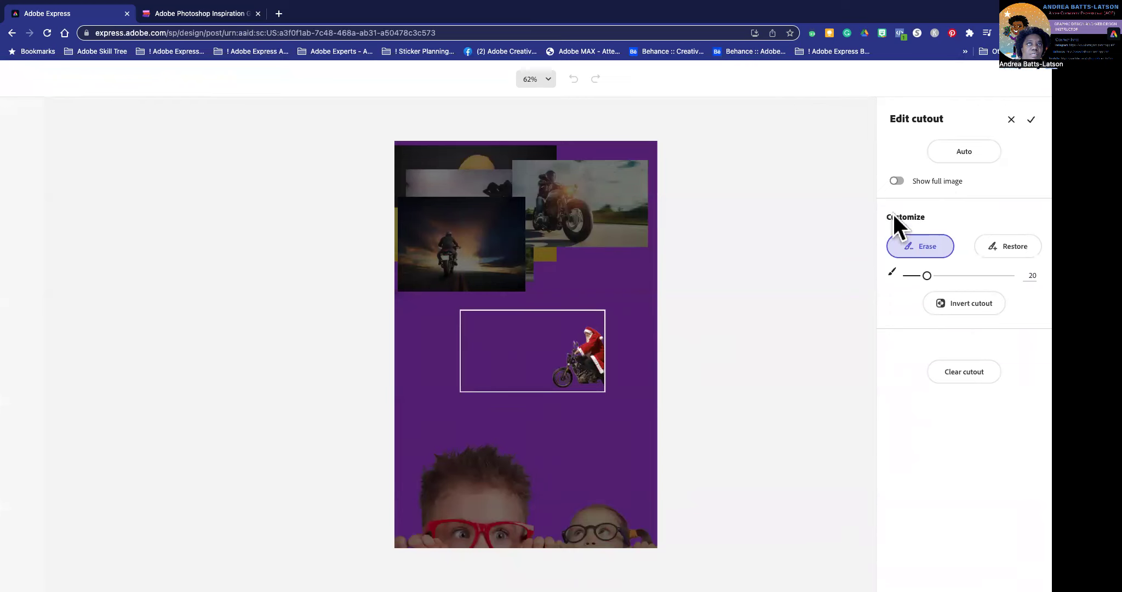
{"action": "left_click", "coordinate": [1032, 119]}
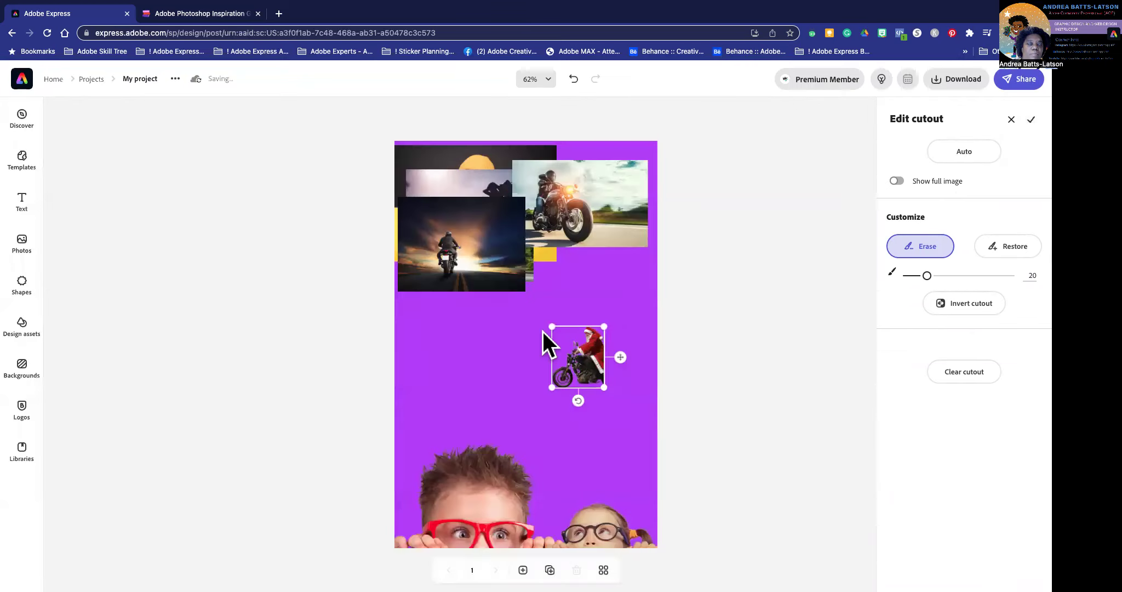
{"action": "left_click_drag", "start_coordinate": [549, 326], "coordinate": [439, 260]}
{"action": "left_click_drag", "start_coordinate": [584, 346], "coordinate": [617, 390]}
Make the photo of the rider on the dark sunset road the page background
{"action": "left_click_drag", "start_coordinate": [446, 254], "coordinate": [445, 390]}
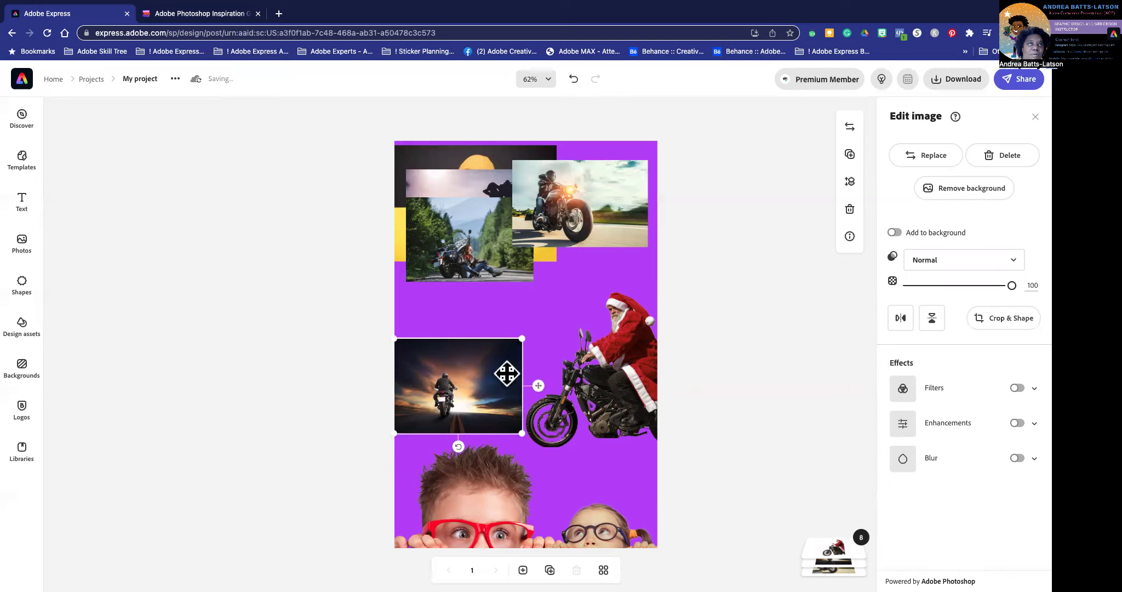
{"action": "left_click", "coordinate": [896, 232]}
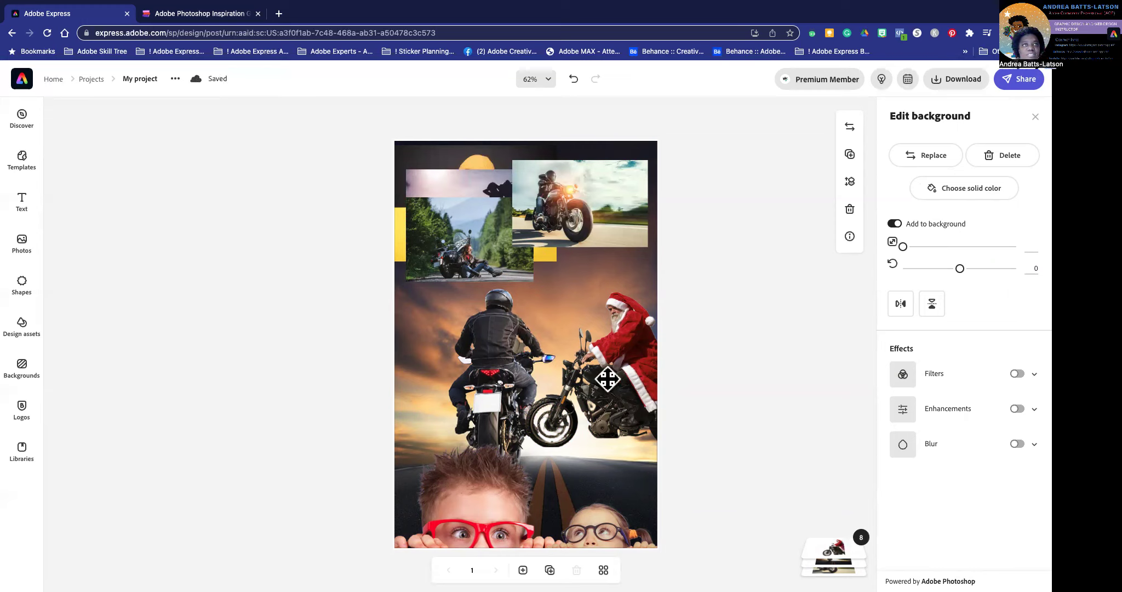
Shrink the Santa cutout and place it lower at the page's right edge, beside the background rider
{"action": "left_click_drag", "start_coordinate": [608, 379], "coordinate": [622, 383]}
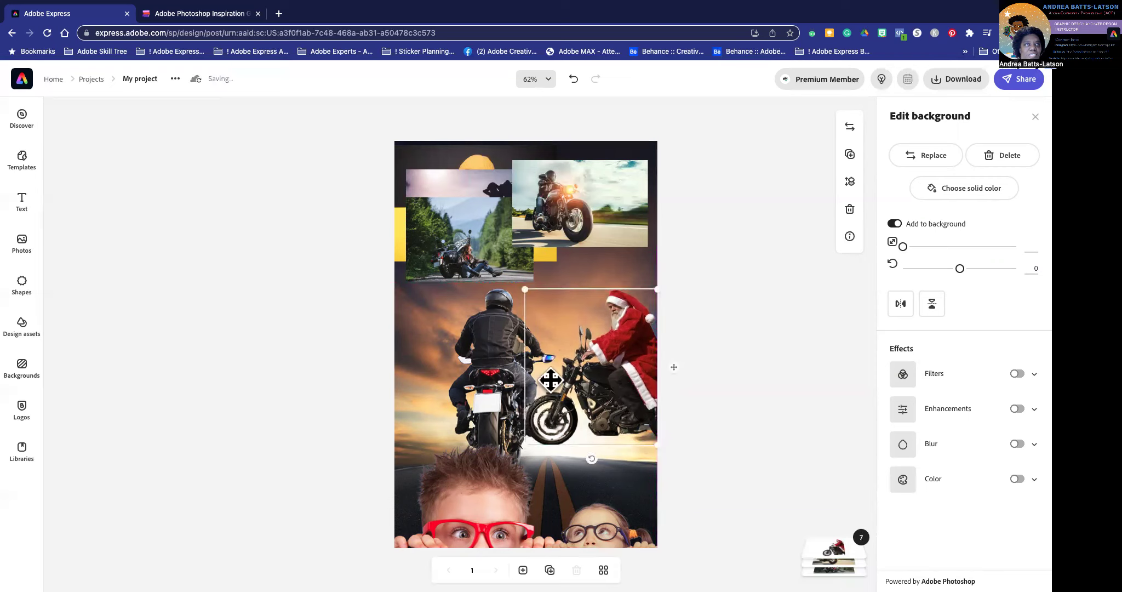
{"action": "left_click_drag", "start_coordinate": [525, 289], "coordinate": [554, 301]}
{"action": "left_click_drag", "start_coordinate": [612, 377], "coordinate": [615, 392]}
{"action": "left_click", "coordinate": [336, 243]}
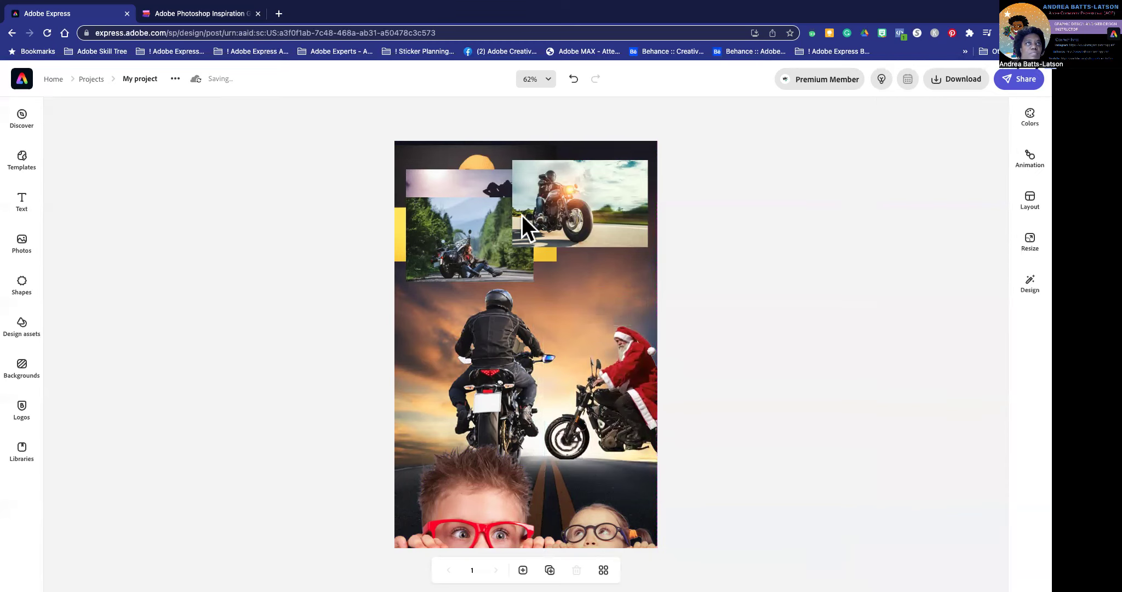
Try cutting the low-angle rider out of the sunlit open-road photo
{"action": "left_click", "coordinate": [548, 213]}
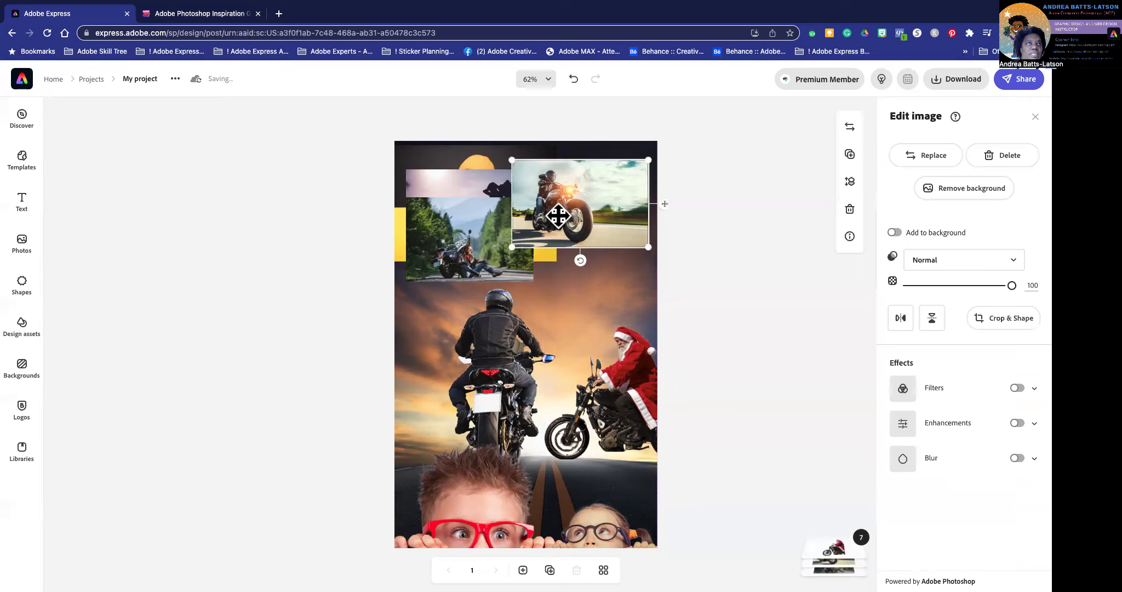
{"action": "left_click", "coordinate": [950, 187]}
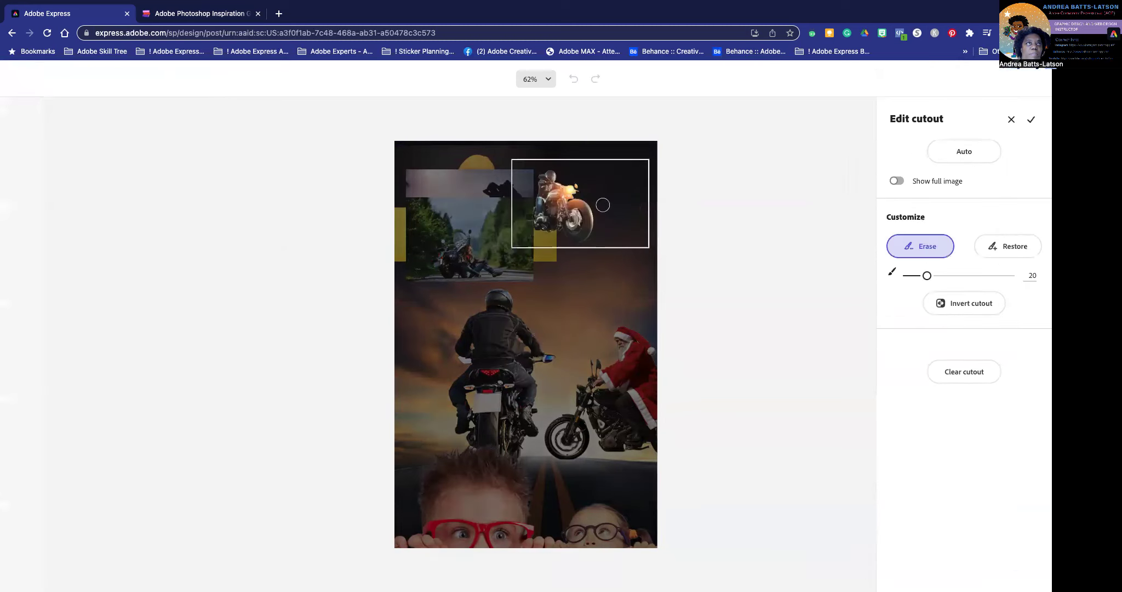
{"action": "left_click", "coordinate": [1025, 119]}
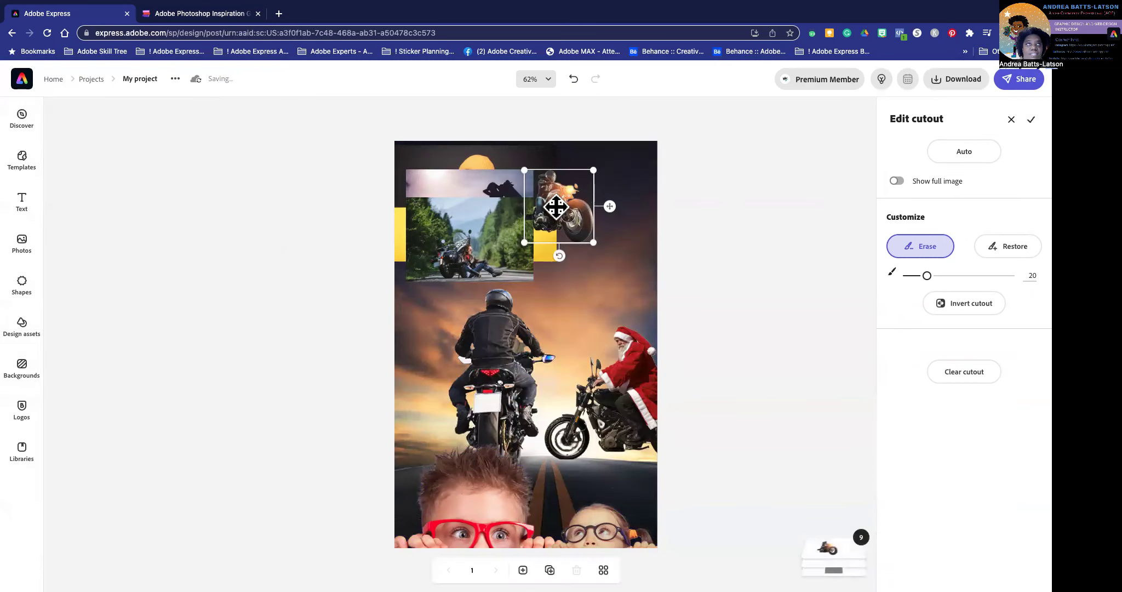
Delete the low-angle rider cutout and the photo of the motorcycle parked on the forest road
{"action": "left_click", "coordinate": [411, 243]}
{"action": "left_click_drag", "start_coordinate": [441, 240], "coordinate": [589, 203]}
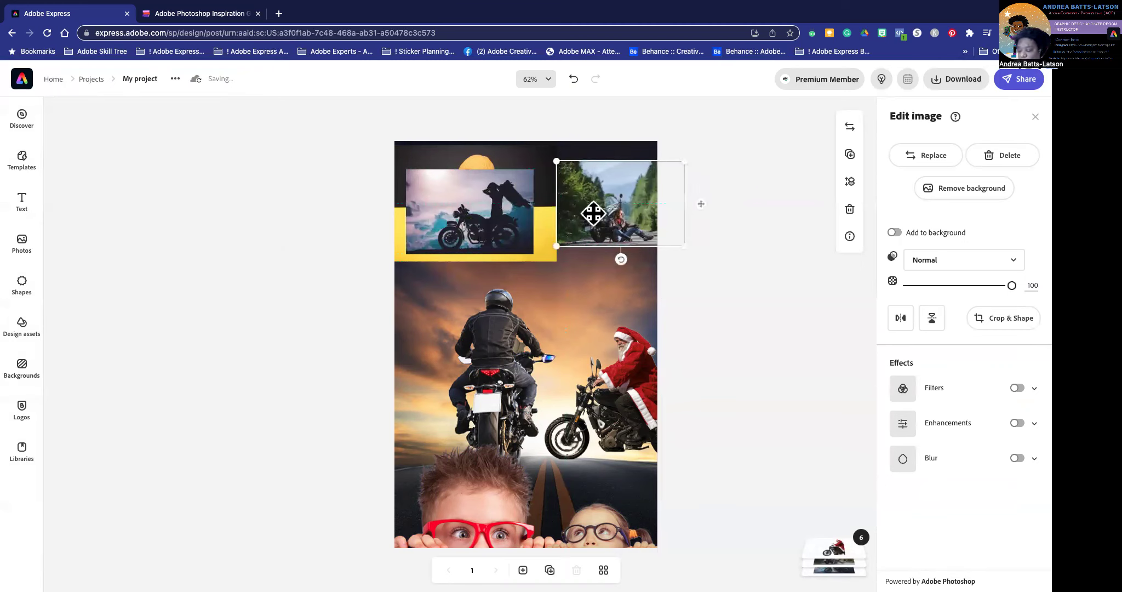
{"action": "key", "text": "Delete"}
Move the silhouetted motorcyclist photo down over the background rider and enlarge the bearded man photo across the top of the page
{"action": "left_click", "coordinate": [454, 213]}
{"action": "left_click_drag", "start_coordinate": [438, 211], "coordinate": [476, 388]}
{"action": "left_click", "coordinate": [472, 240]}
{"action": "left_click_drag", "start_coordinate": [556, 262], "coordinate": [690, 286]}
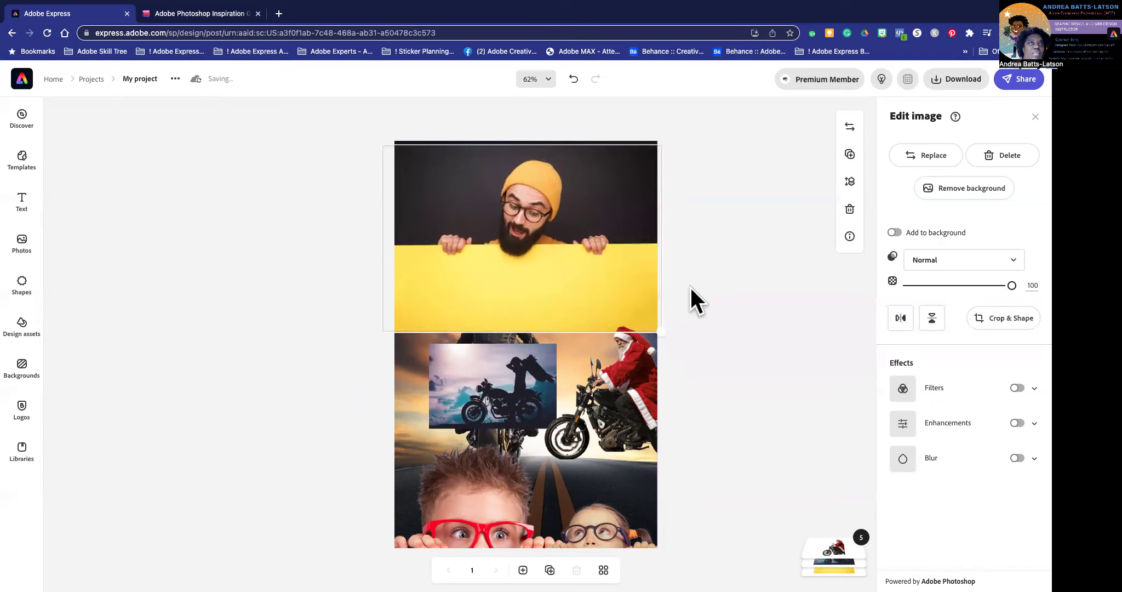
{"action": "left_click_drag", "start_coordinate": [553, 291], "coordinate": [561, 273]}
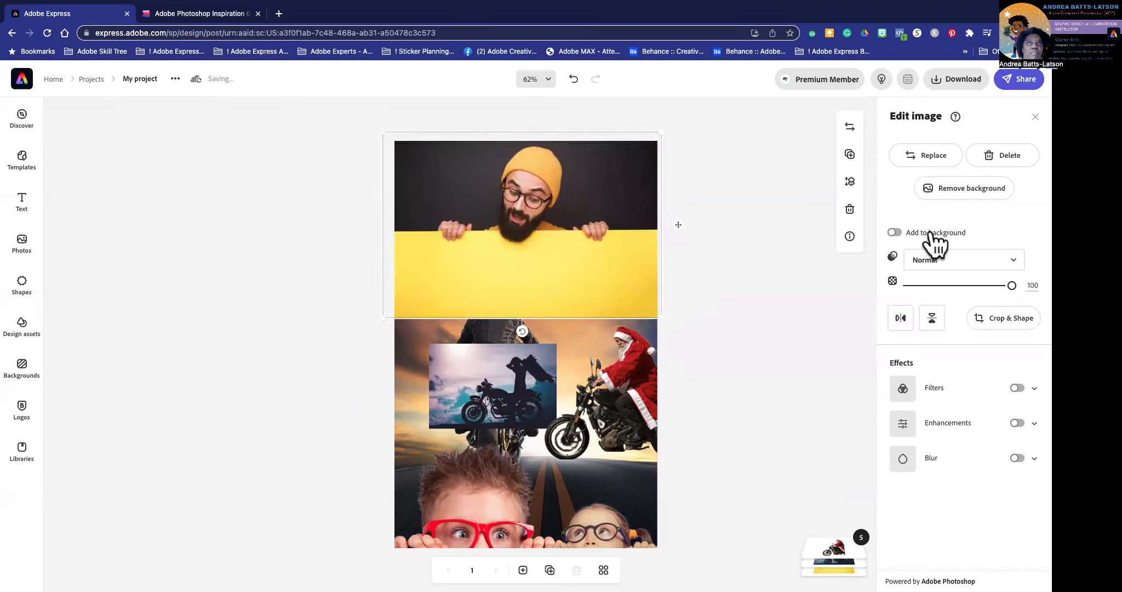
Remove the background from the bearded man photo and move the cutout to the page's top right corner
{"action": "left_click", "coordinate": [938, 191]}
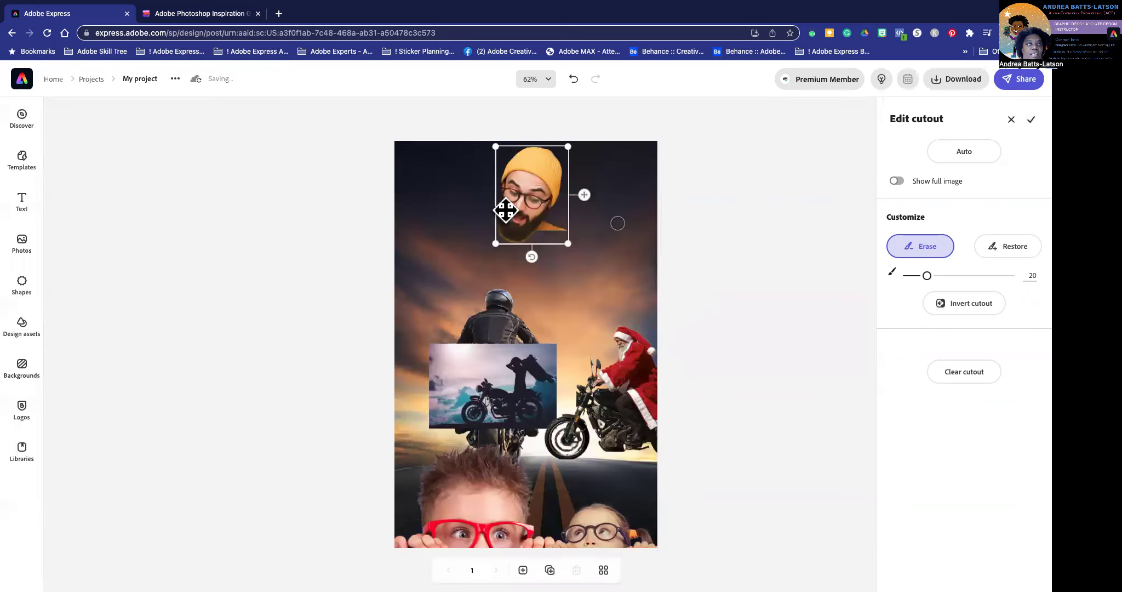
{"action": "left_click_drag", "start_coordinate": [519, 211], "coordinate": [605, 204]}
{"action": "left_click", "coordinate": [245, 213]}
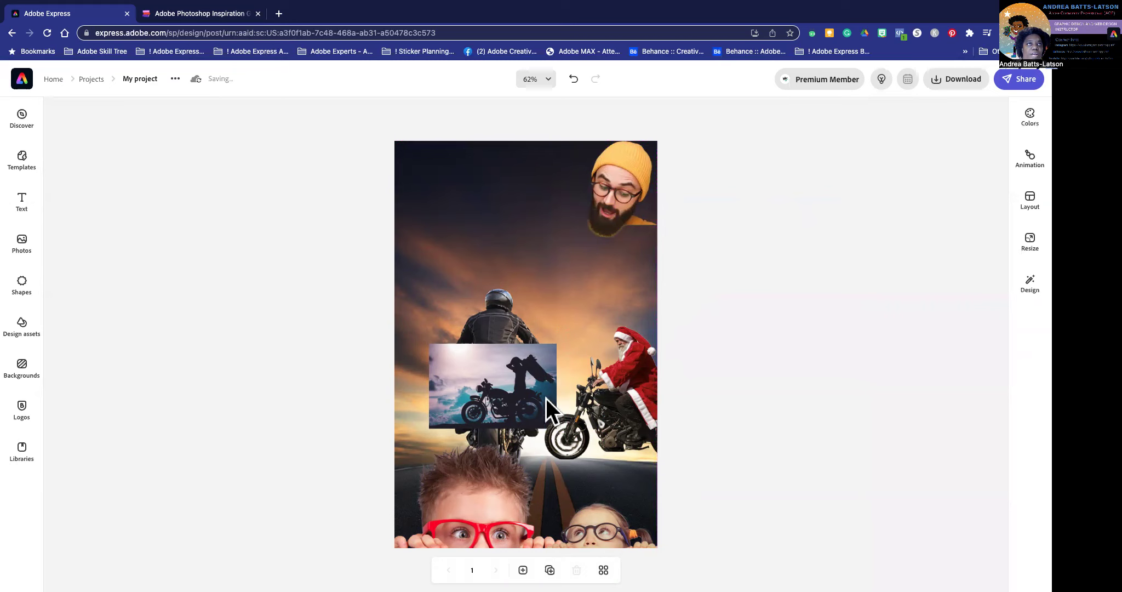
Try the silhouetted motorcyclist as a cutout above the background rider, and delete it from the page
{"action": "left_click", "coordinate": [520, 394]}
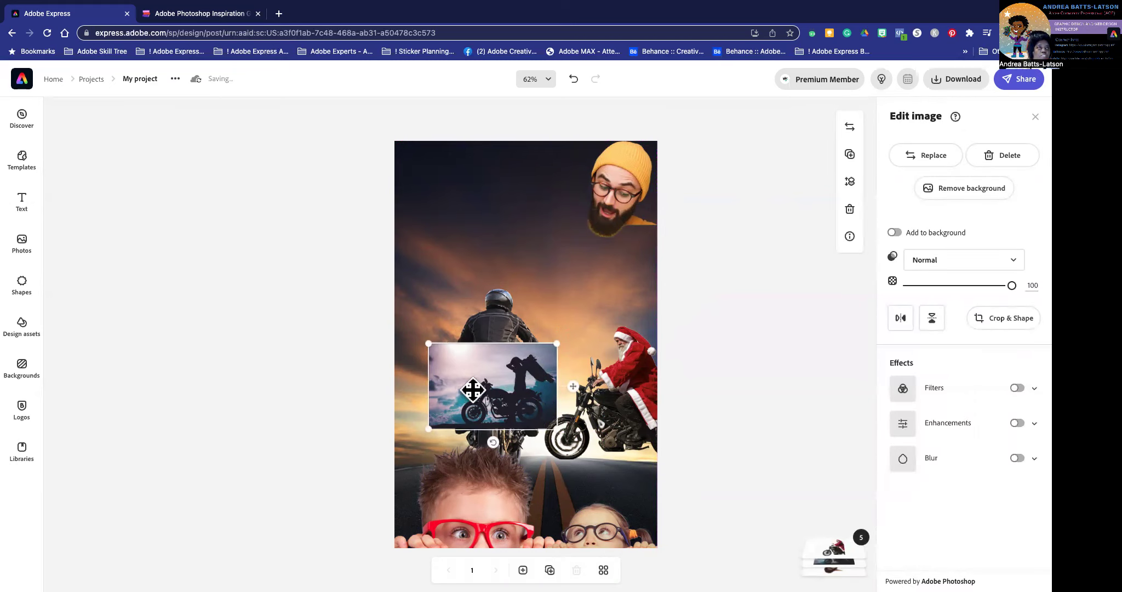
{"action": "left_click", "coordinate": [975, 189]}
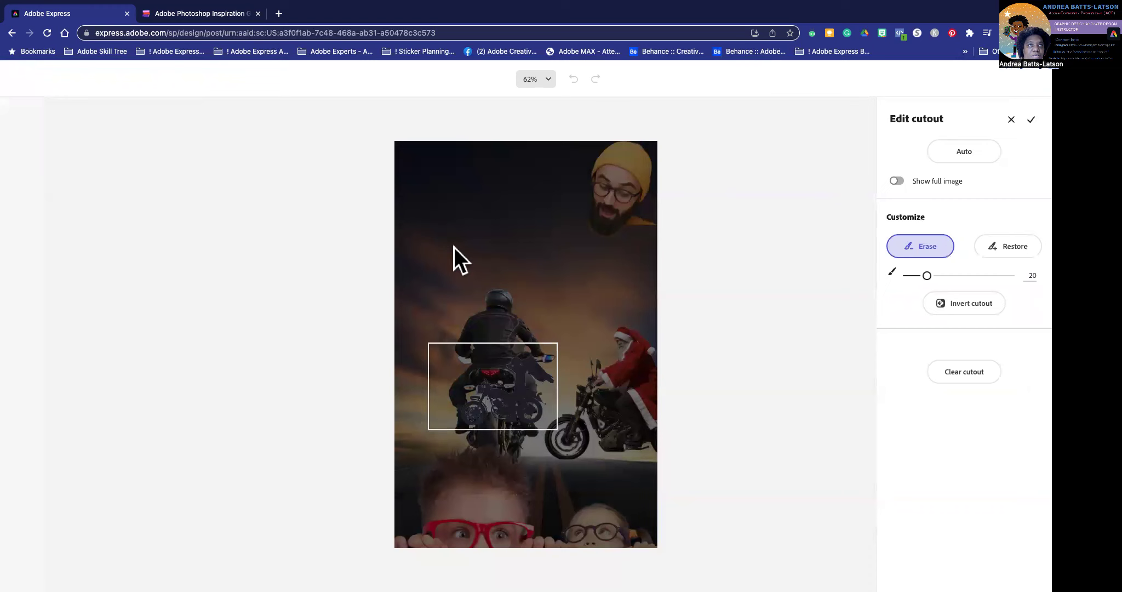
{"action": "left_click", "coordinate": [1031, 119]}
{"action": "left_click_drag", "start_coordinate": [502, 400], "coordinate": [475, 274]}
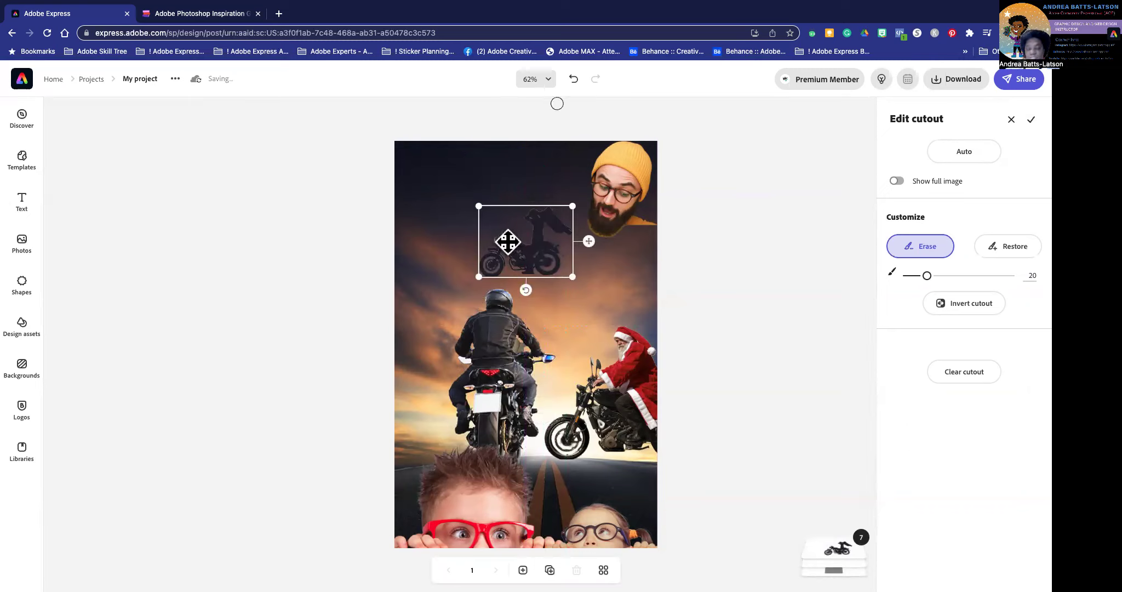
{"action": "key", "text": "Delete"}
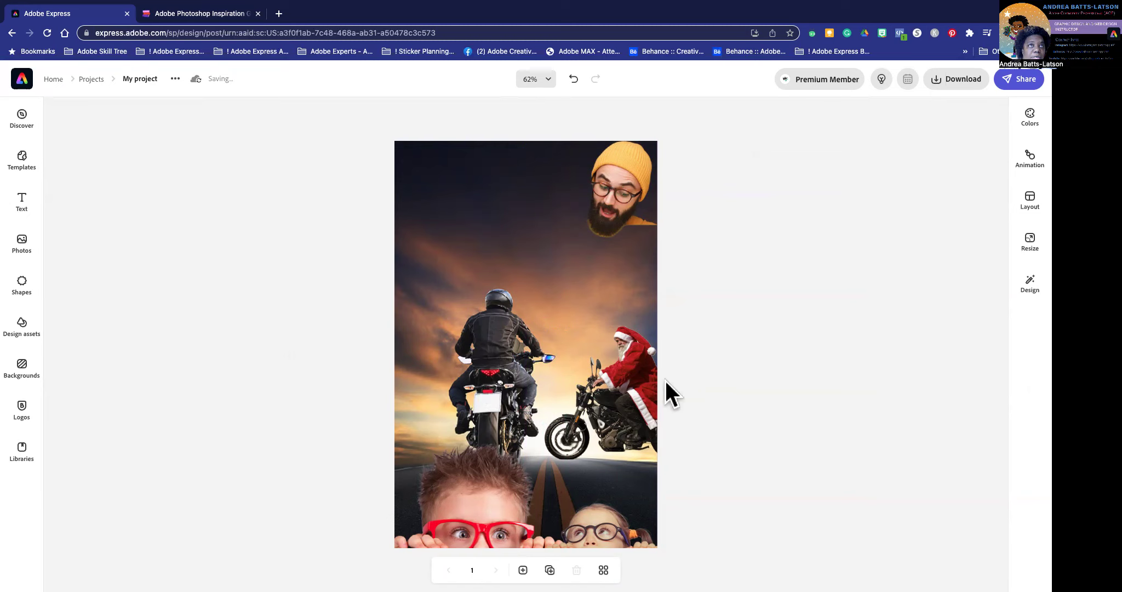
Enlarge the bearded man cutout and position it in the page's top right corner, slightly past the right edge
{"action": "left_click", "coordinate": [607, 198]}
{"action": "left_click_drag", "start_coordinate": [585, 237], "coordinate": [554, 255]}
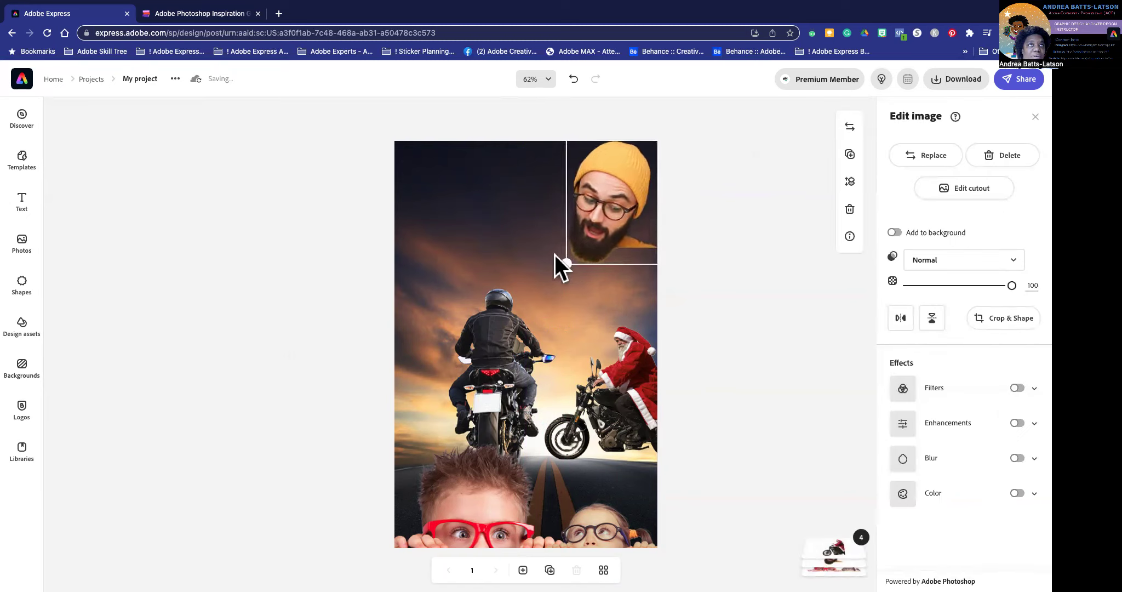
{"action": "left_click", "coordinate": [310, 227]}
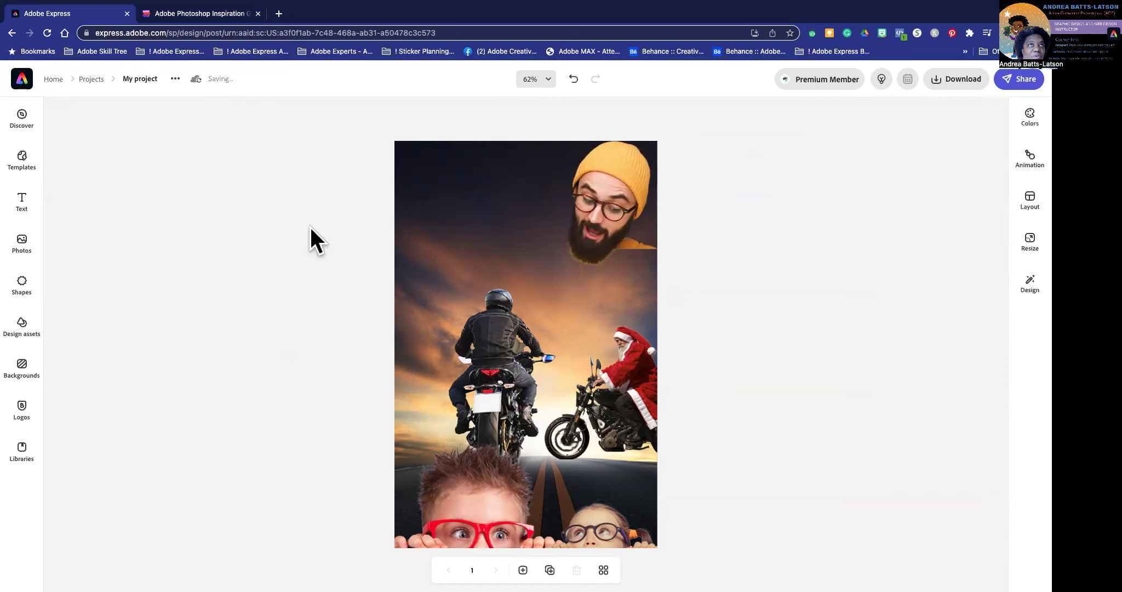
{"action": "left_click", "coordinate": [601, 229]}
{"action": "left_click_drag", "start_coordinate": [564, 267], "coordinate": [549, 284]}
{"action": "left_click_drag", "start_coordinate": [599, 232], "coordinate": [608, 229]}
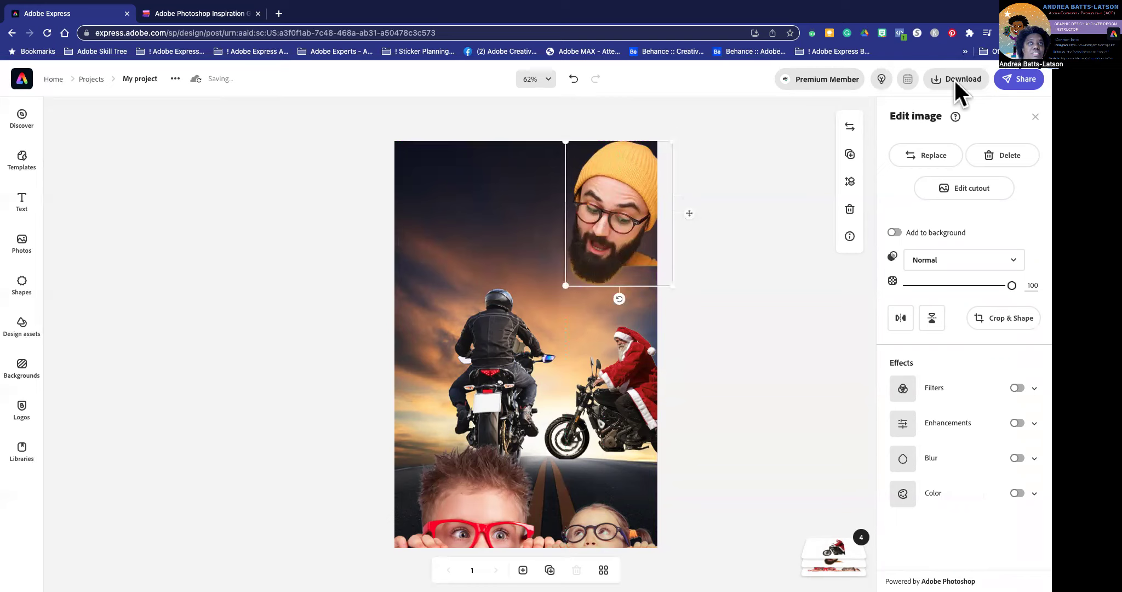
Erase the orange shoulder beside the man's beard from the cutout and shift the head left, fully onto the page
{"action": "left_click", "coordinate": [947, 188]}
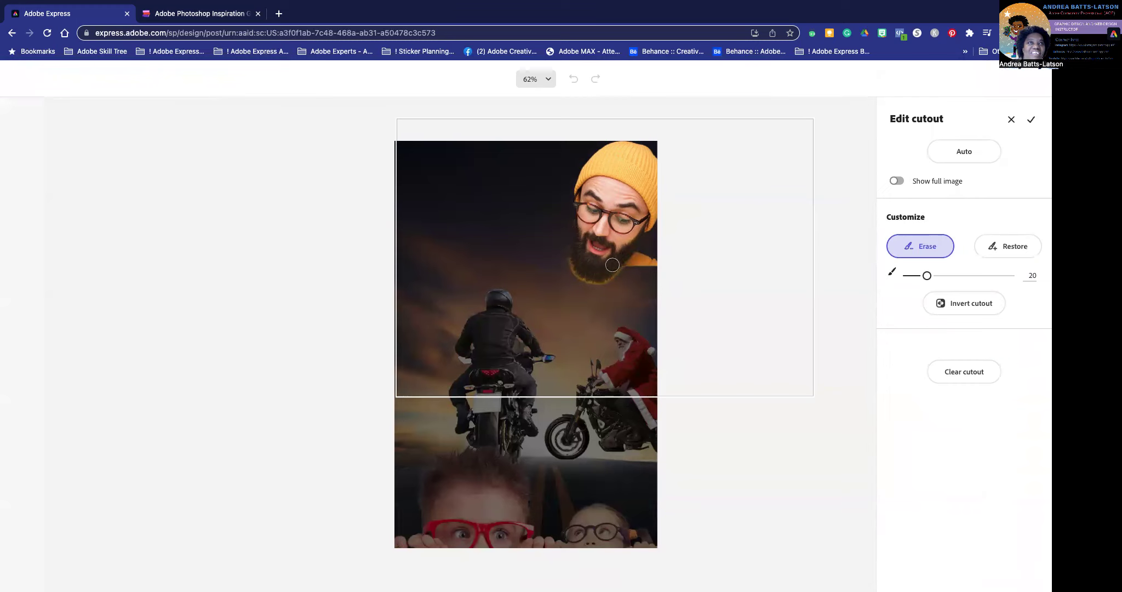
{"action": "mouse_move", "coordinate": [636, 267]}
{"action": "left_mouse_down"}
{"action": "mouse_move", "coordinate": [653, 262]}
{"action": "mouse_move", "coordinate": [641, 258]}
{"action": "left_mouse_up"}
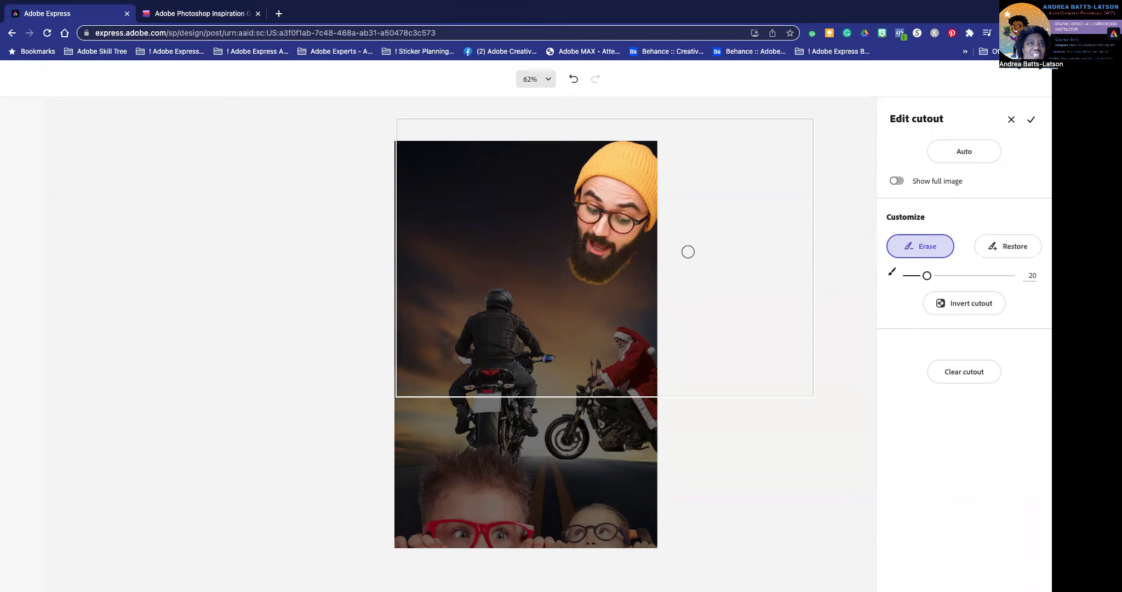
{"action": "left_click", "coordinate": [1031, 120]}
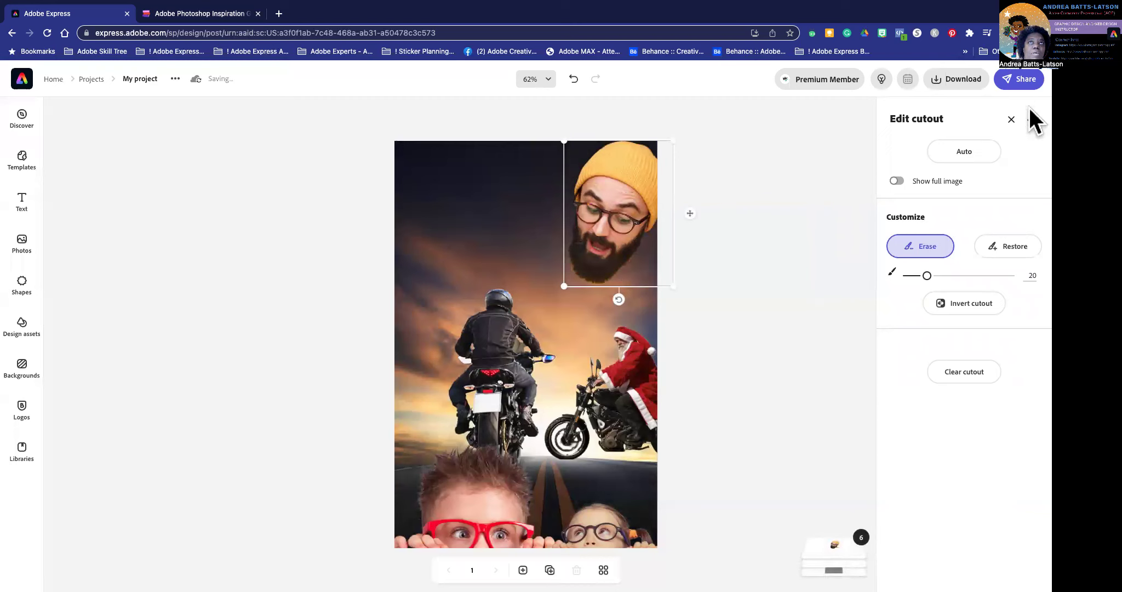
{"action": "mouse_move", "coordinate": [596, 209]}
{"action": "left_mouse_down"}
{"action": "mouse_move", "coordinate": [556, 211]}
{"action": "mouse_move", "coordinate": [580, 205]}
{"action": "mouse_move", "coordinate": [570, 209]}
{"action": "left_mouse_up"}
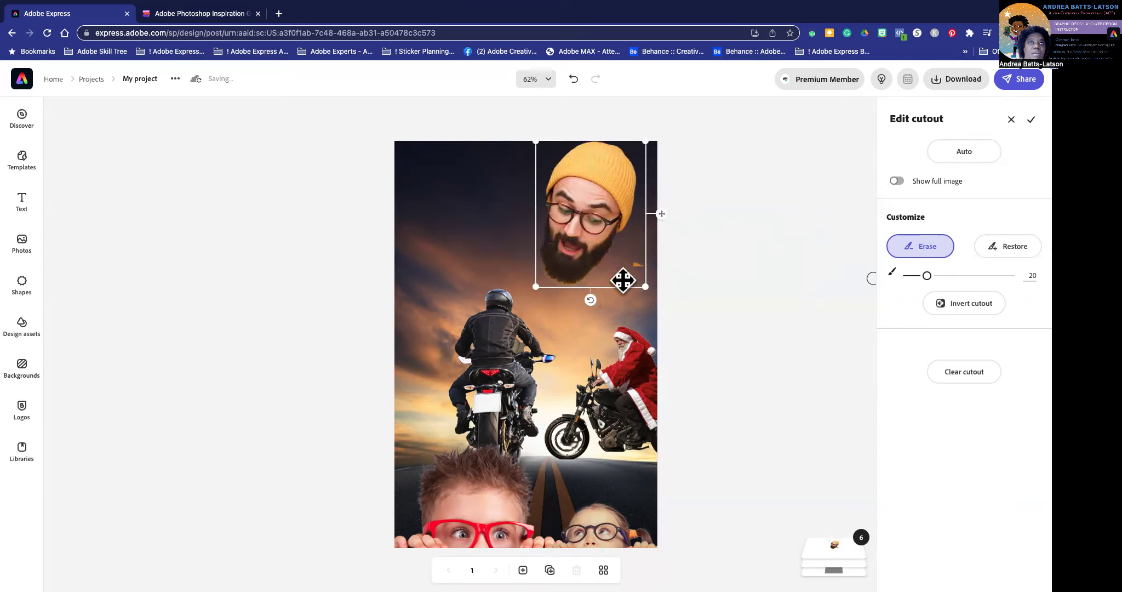
{"action": "left_click", "coordinate": [926, 250]}
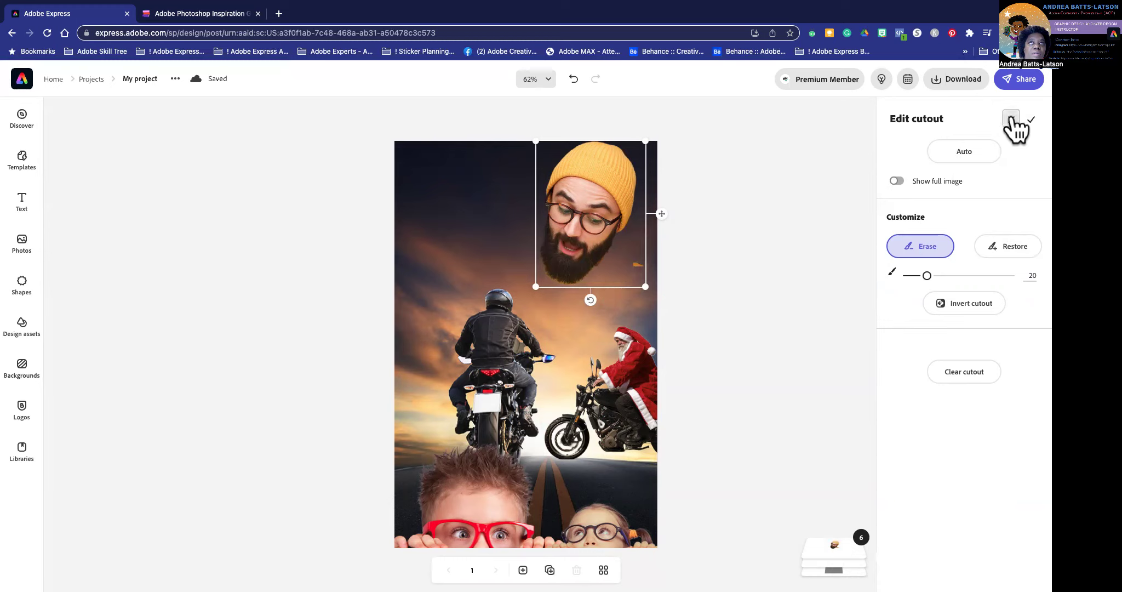
{"action": "left_click", "coordinate": [701, 186]}
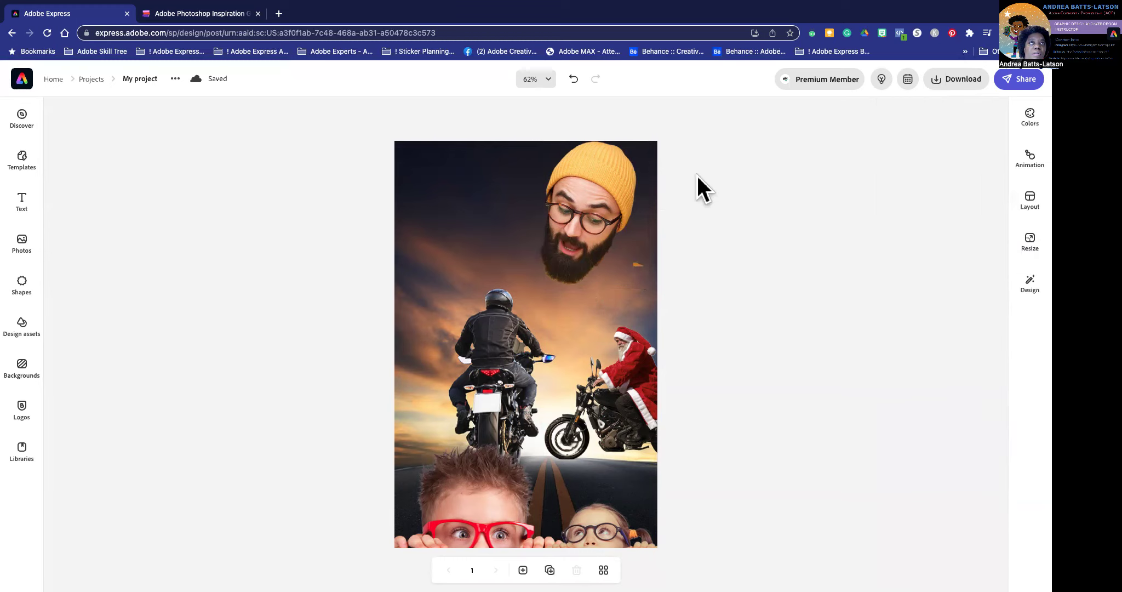
Erase the stray orange fragment and the yellow fringe around the beard, and align the head with the page's right edge
{"action": "left_click", "coordinate": [604, 240]}
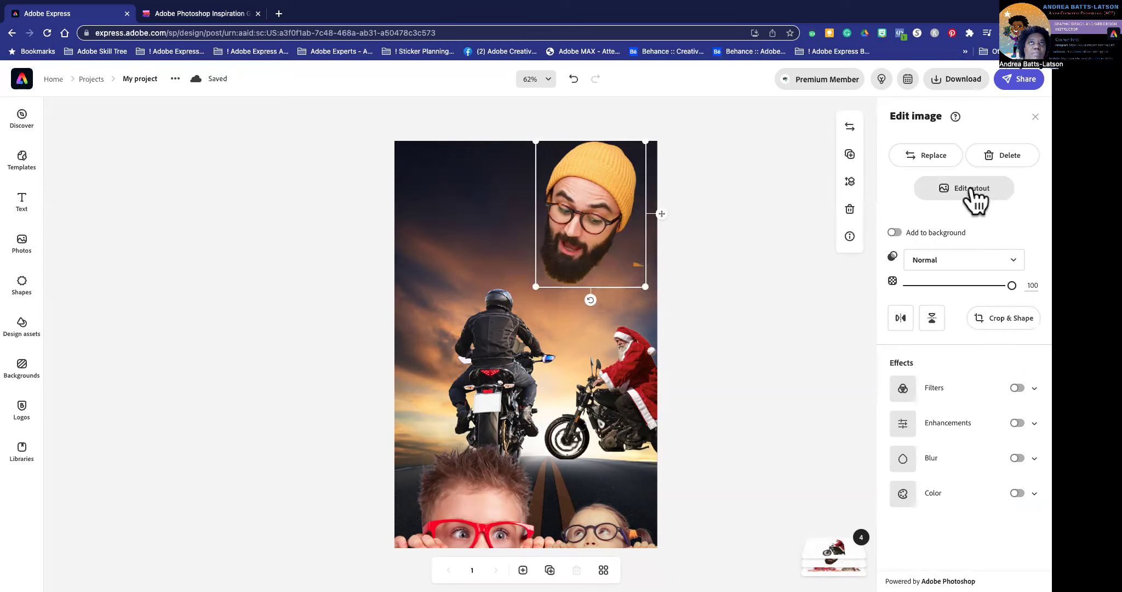
{"action": "left_click", "coordinate": [971, 189]}
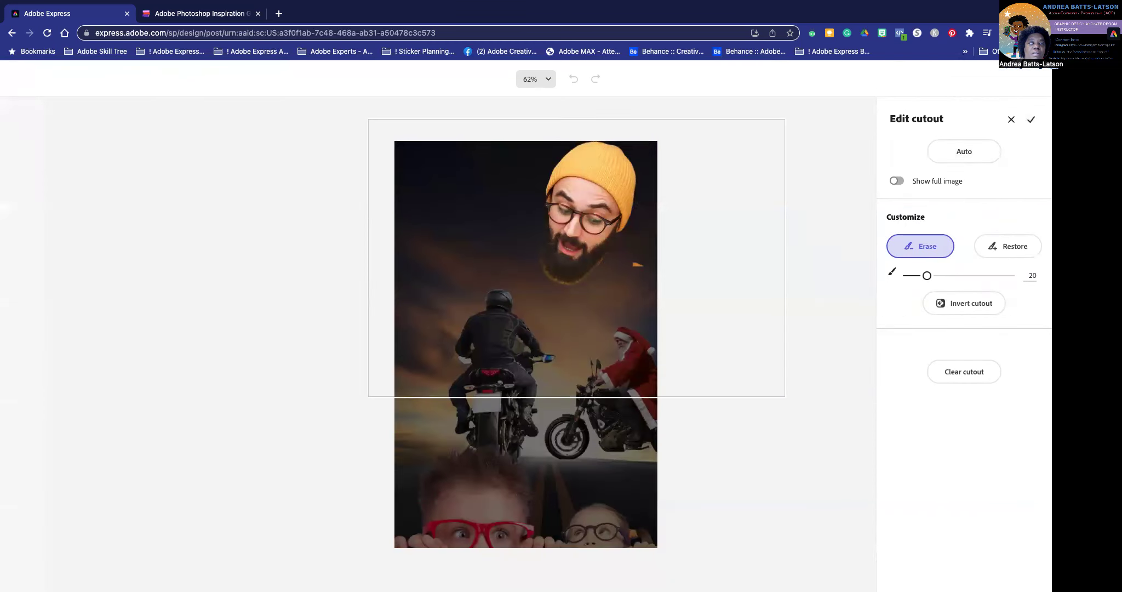
{"action": "left_click_drag", "start_coordinate": [633, 263], "coordinate": [640, 265]}
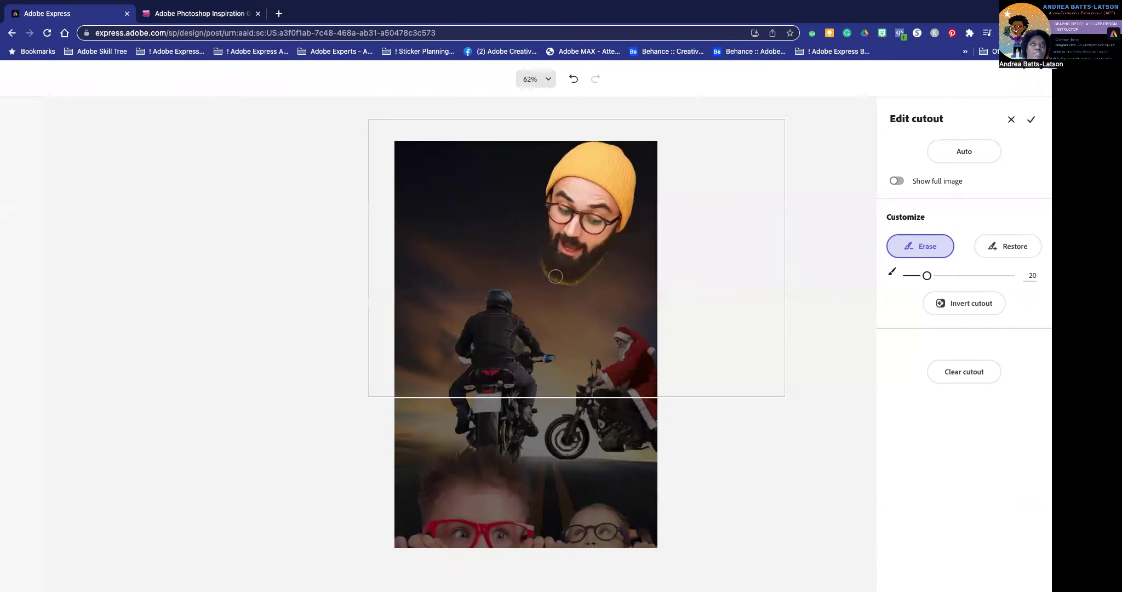
{"action": "mouse_move", "coordinate": [533, 264]}
{"action": "left_mouse_down"}
{"action": "mouse_move", "coordinate": [554, 289]}
{"action": "mouse_move", "coordinate": [581, 290]}
{"action": "mouse_move", "coordinate": [610, 261]}
{"action": "left_mouse_up"}
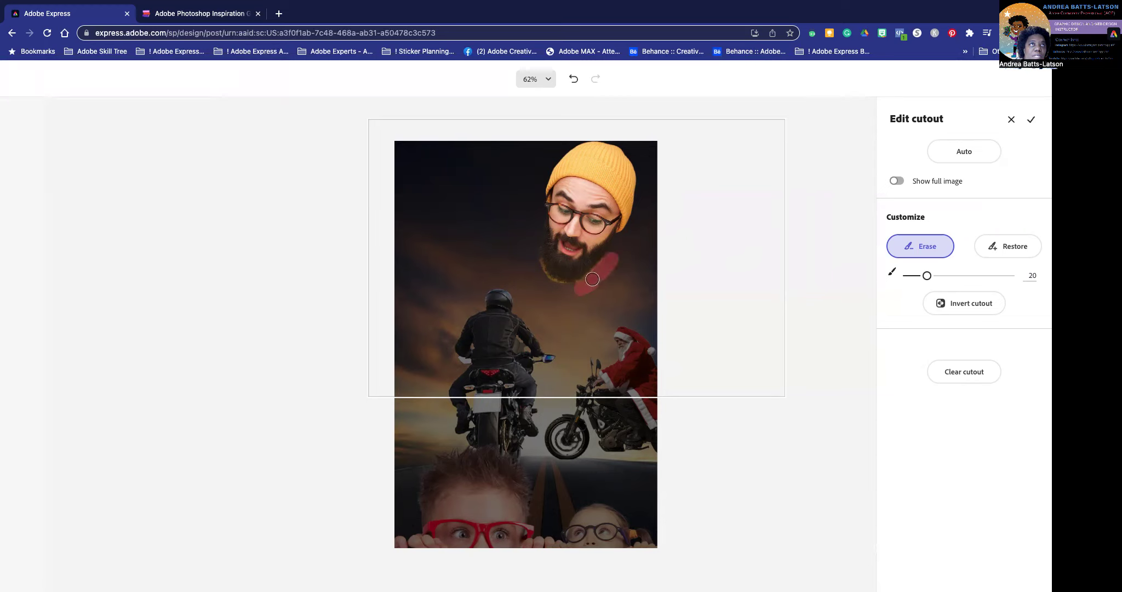
{"action": "left_click_drag", "start_coordinate": [584, 288], "coordinate": [584, 288]}
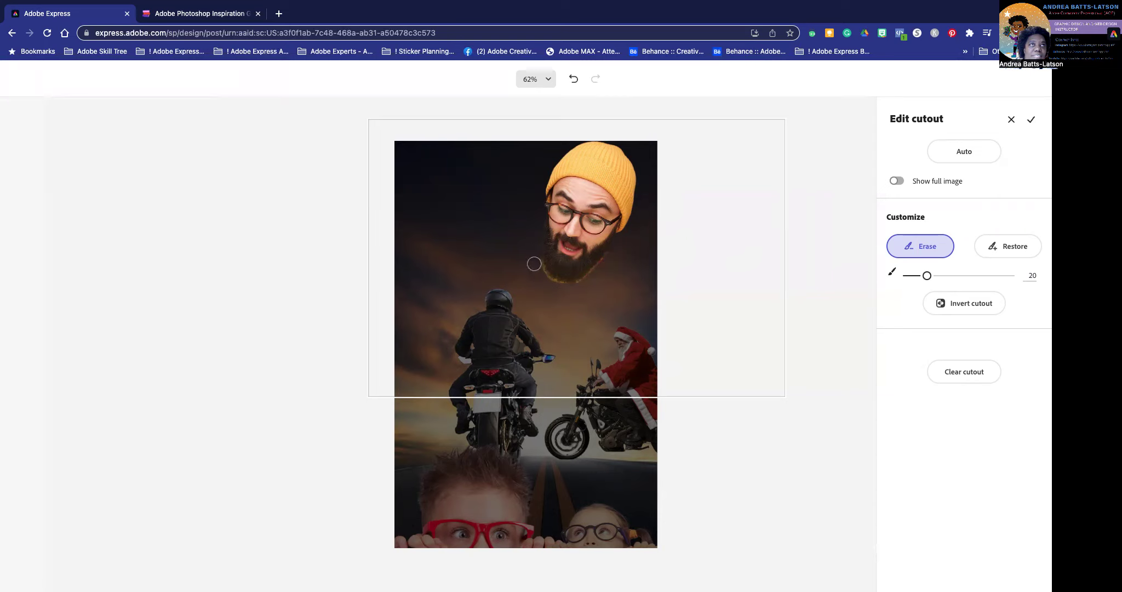
{"action": "left_click_drag", "start_coordinate": [530, 260], "coordinate": [536, 263]}
{"action": "left_click_drag", "start_coordinate": [567, 287], "coordinate": [612, 262]}
{"action": "left_click_drag", "start_coordinate": [578, 290], "coordinate": [565, 289]}
{"action": "left_click_drag", "start_coordinate": [526, 254], "coordinate": [531, 257]}
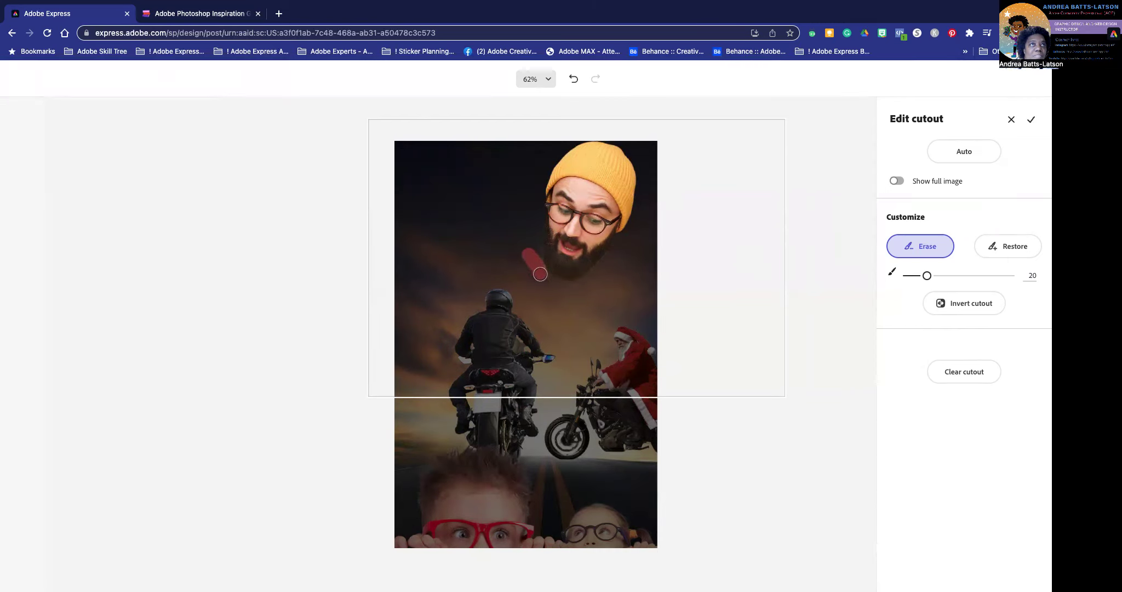
{"action": "left_click_drag", "start_coordinate": [546, 279], "coordinate": [543, 277]}
{"action": "left_click", "coordinate": [1031, 120]}
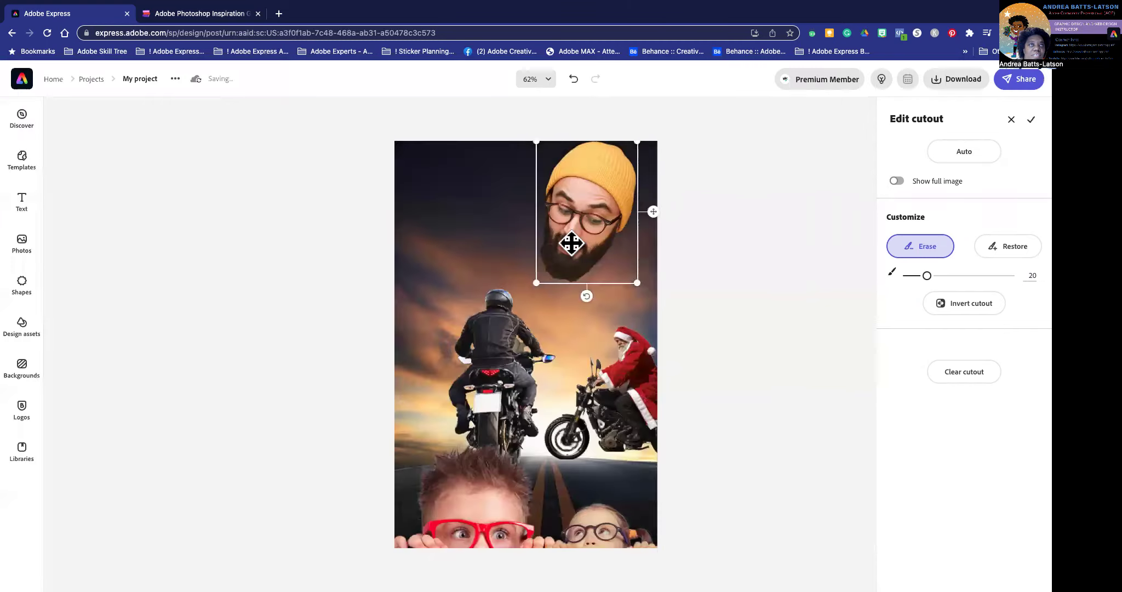
{"action": "mouse_move", "coordinate": [580, 225]}
{"action": "left_mouse_down"}
{"action": "mouse_move", "coordinate": [589, 236]}
{"action": "mouse_move", "coordinate": [600, 227]}
{"action": "left_mouse_up"}
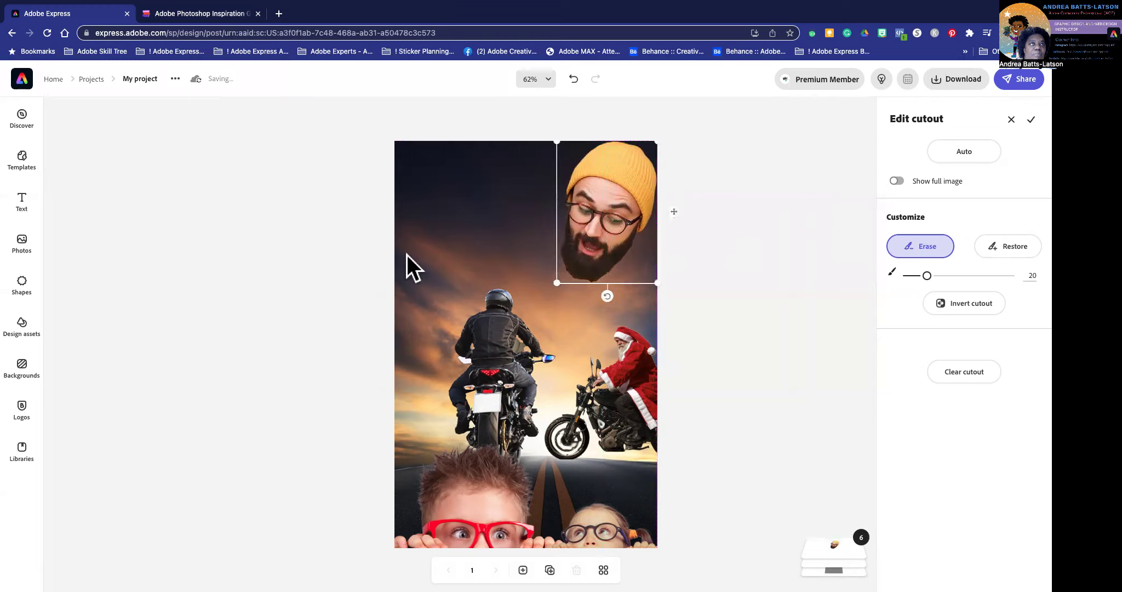
{"action": "left_click", "coordinate": [336, 248]}
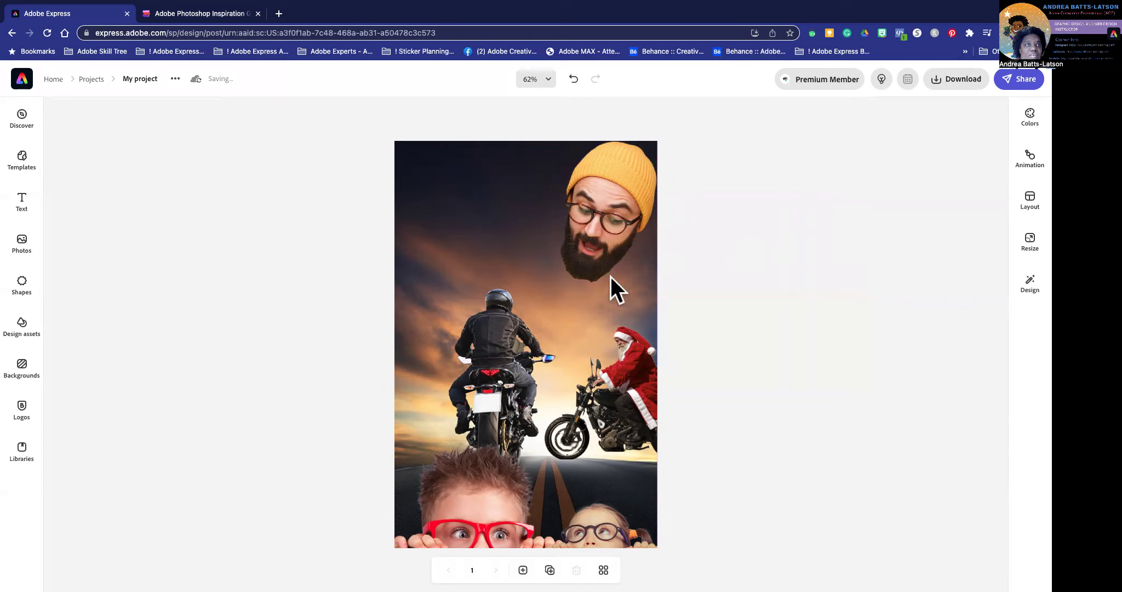
Shrink the Santa biker cutout slightly, keeping it against the page's right edge
{"action": "left_click", "coordinate": [489, 348]}
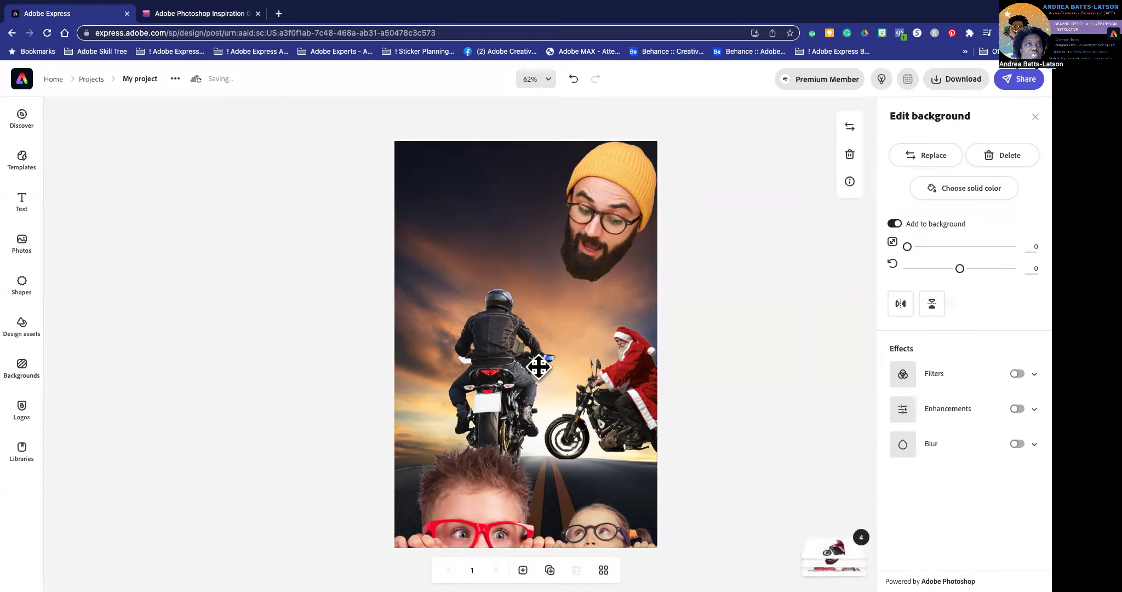
{"action": "left_click", "coordinate": [625, 398]}
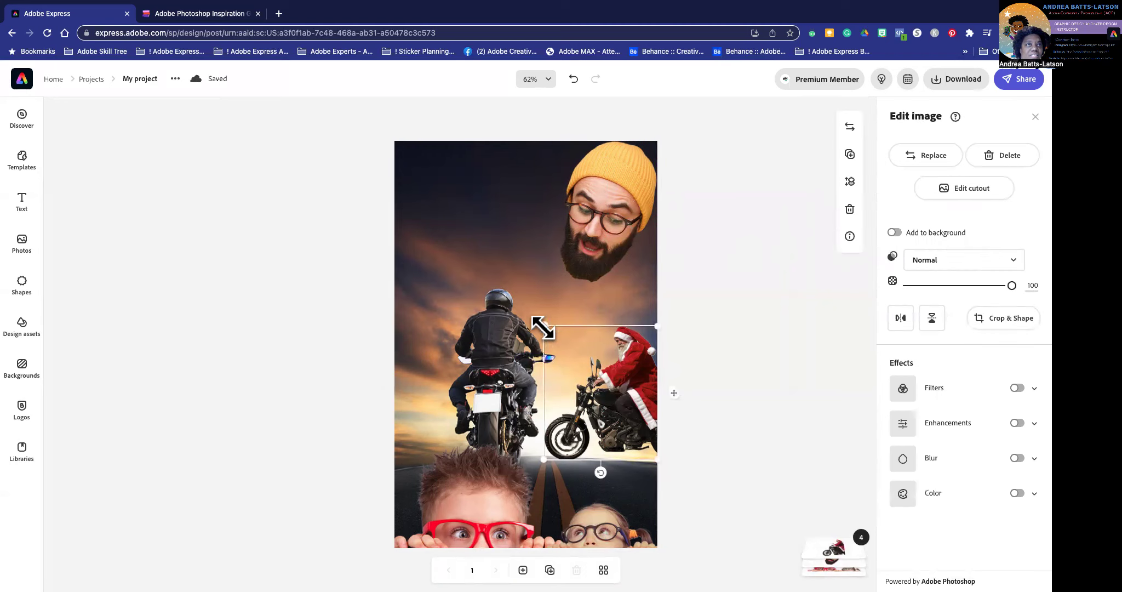
{"action": "left_click_drag", "start_coordinate": [539, 327], "coordinate": [556, 329]}
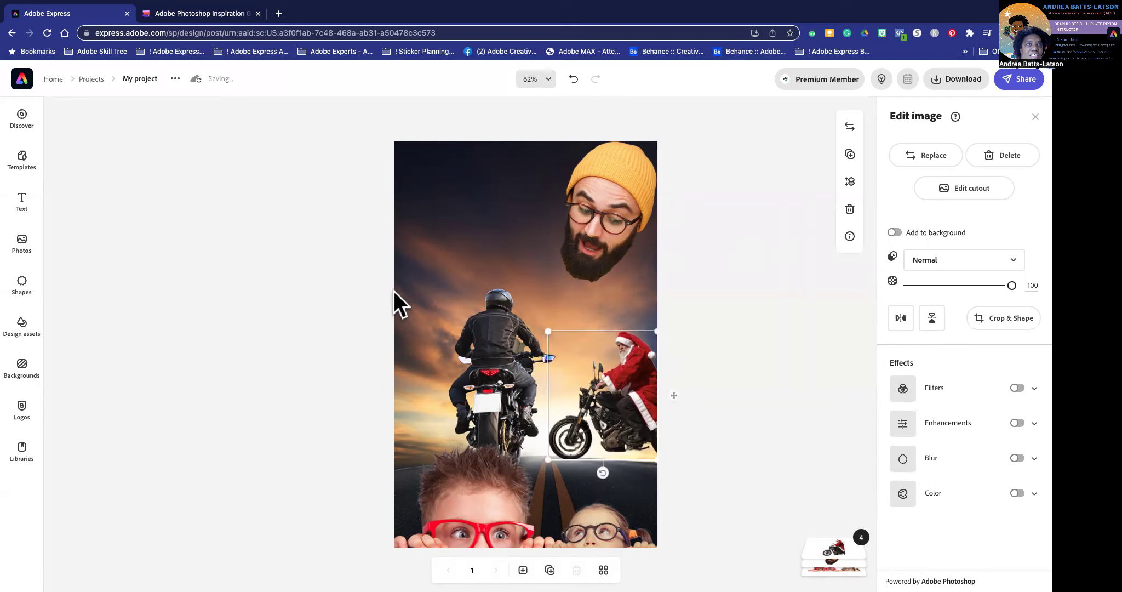
{"action": "left_click", "coordinate": [351, 283]}
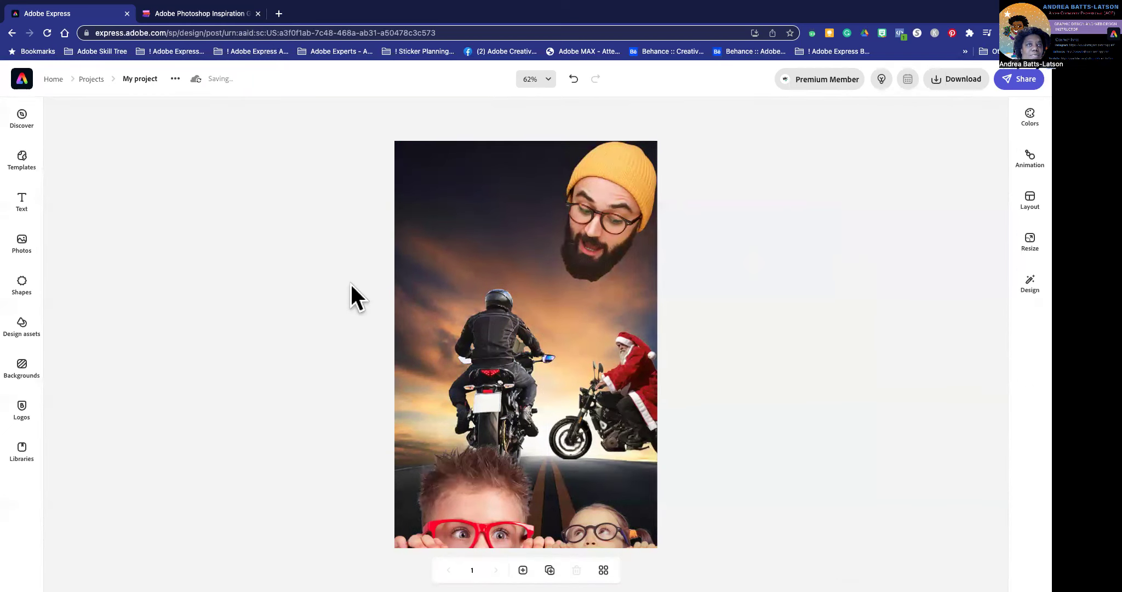
Duplicate the Santa biker cutout, flip the copy vertically and place it directly beneath the original as a reflection
{"action": "left_click", "coordinate": [609, 386]}
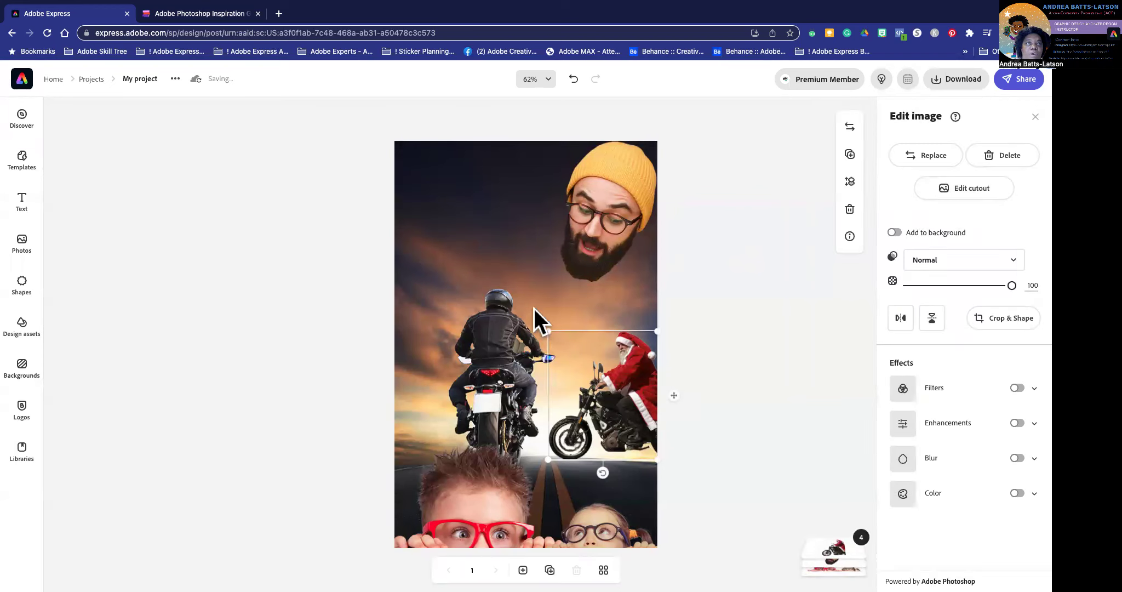
{"action": "left_click", "coordinate": [850, 155]}
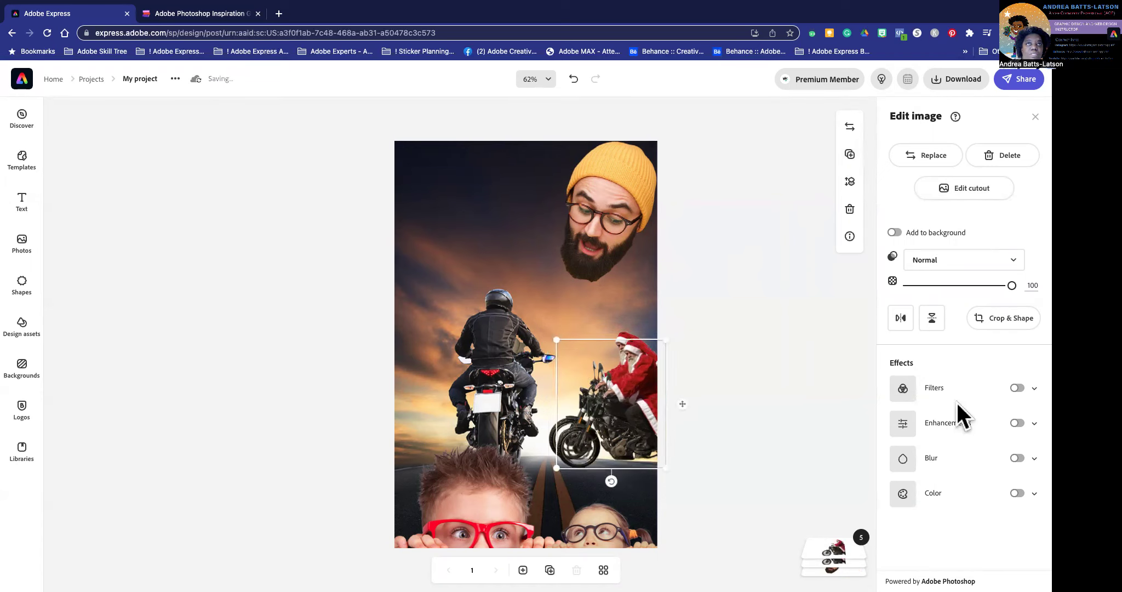
{"action": "left_click", "coordinate": [931, 320]}
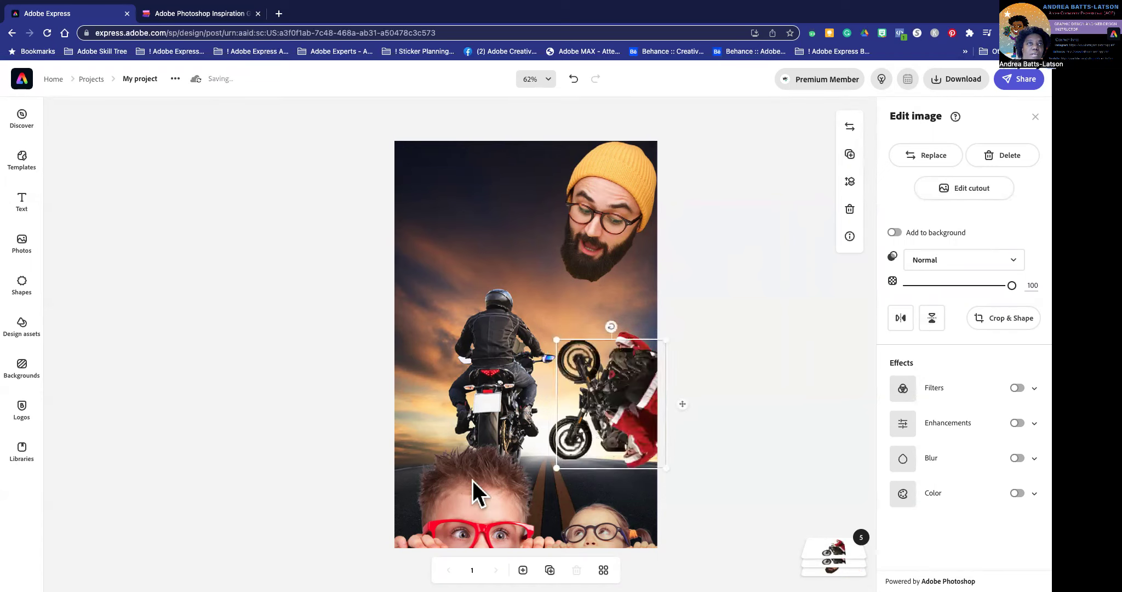
{"action": "left_click_drag", "start_coordinate": [625, 425], "coordinate": [613, 523]}
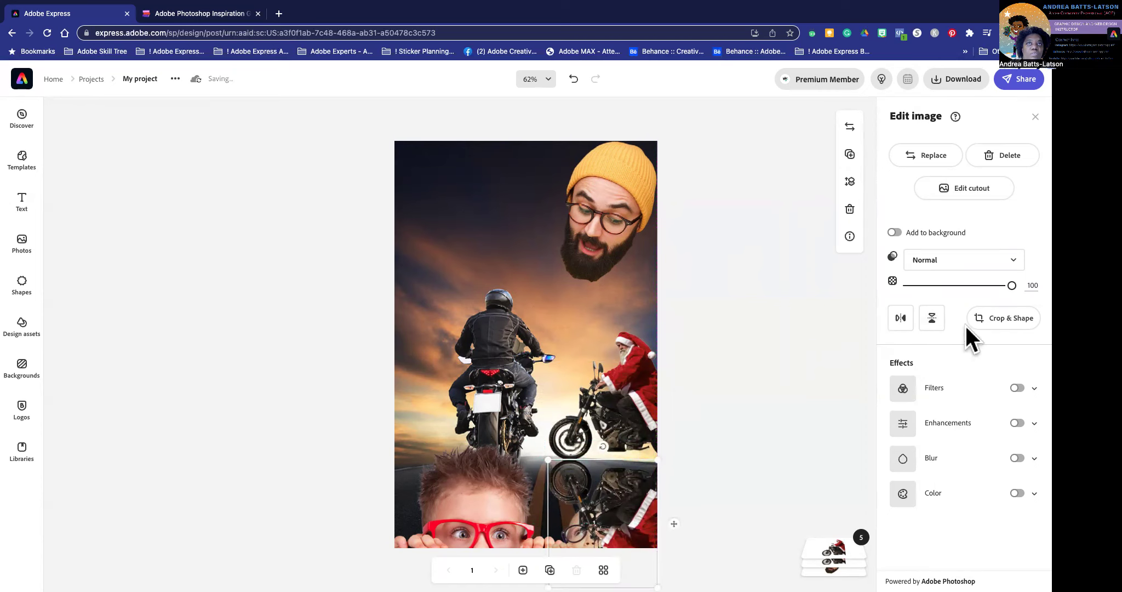
Crop the flipped Santa biker copy freeform from below to a shallow strip showing only the motorcycle and blur it at 5
{"action": "left_click", "coordinate": [985, 325]}
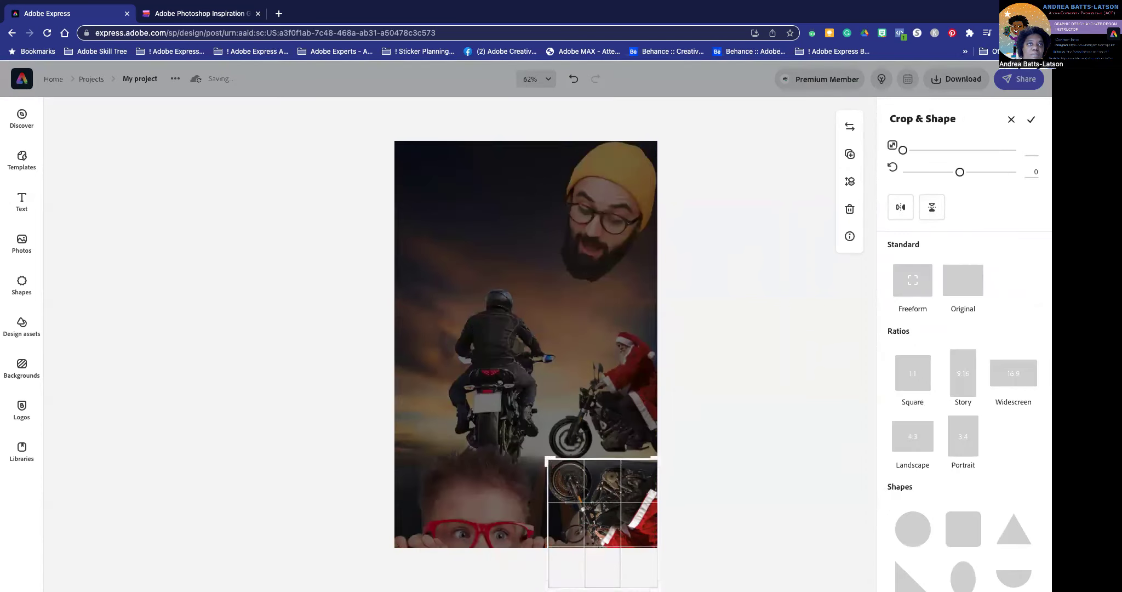
{"action": "left_click", "coordinate": [914, 284]}
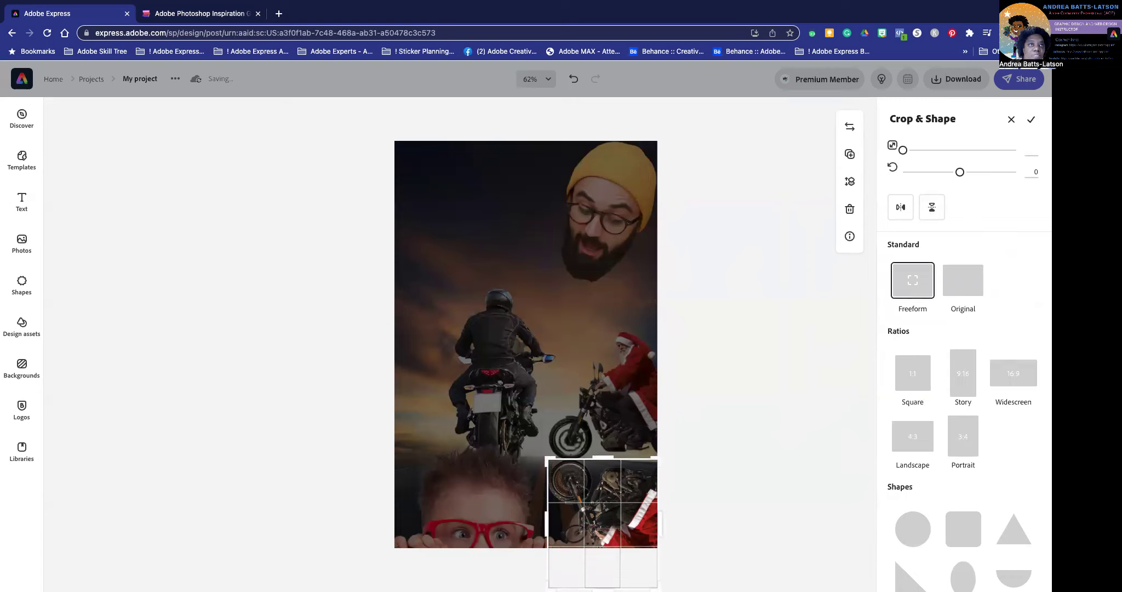
{"action": "left_click_drag", "start_coordinate": [603, 588], "coordinate": [589, 498]}
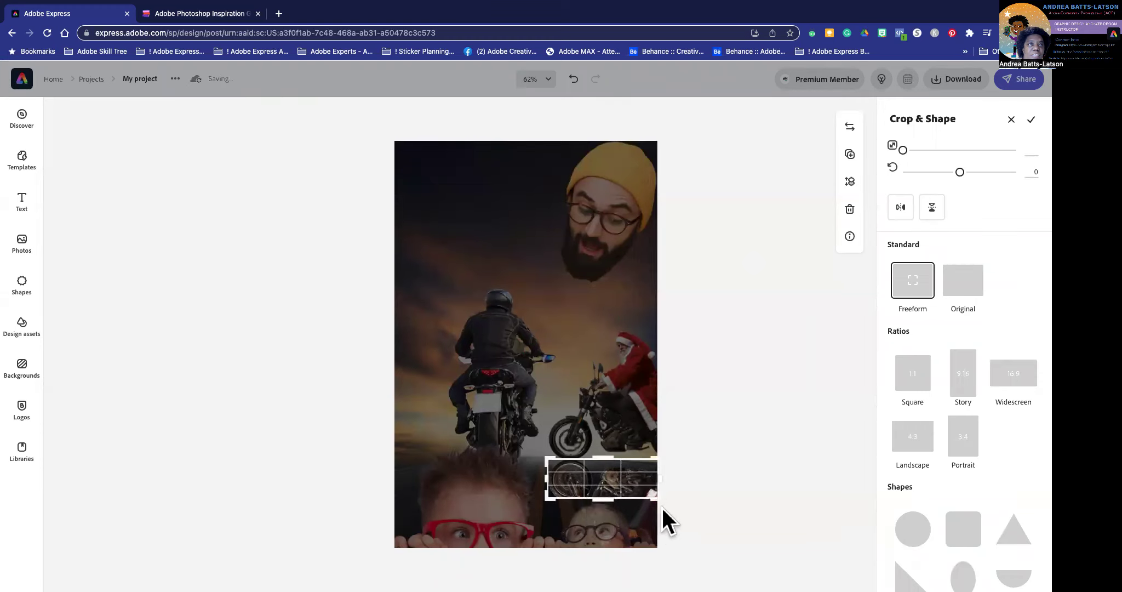
{"action": "left_click", "coordinate": [1031, 120]}
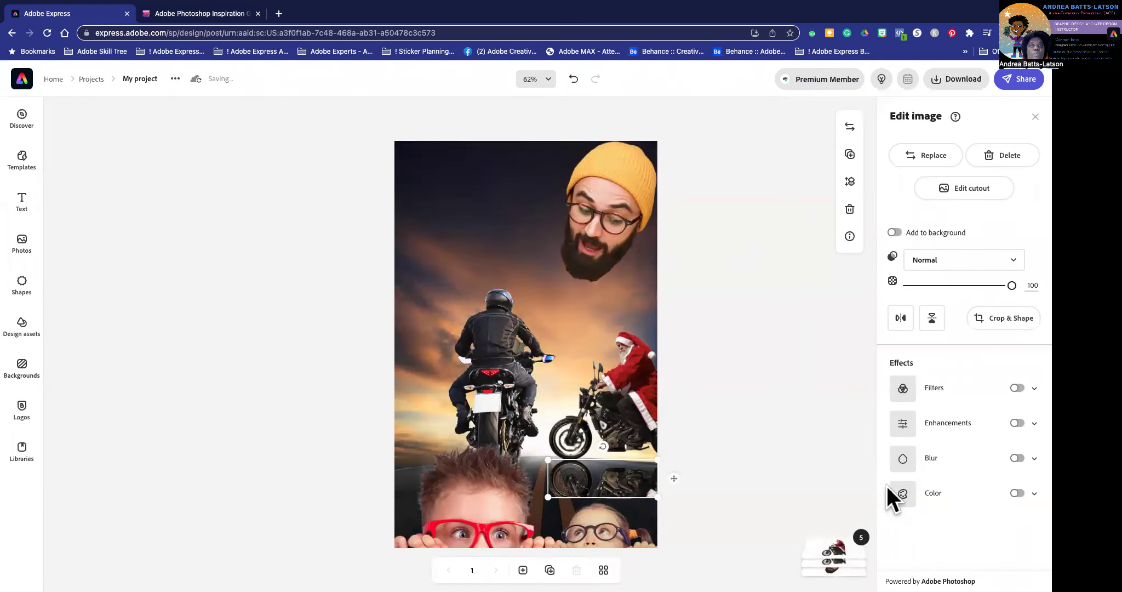
{"action": "left_click", "coordinate": [1018, 459]}
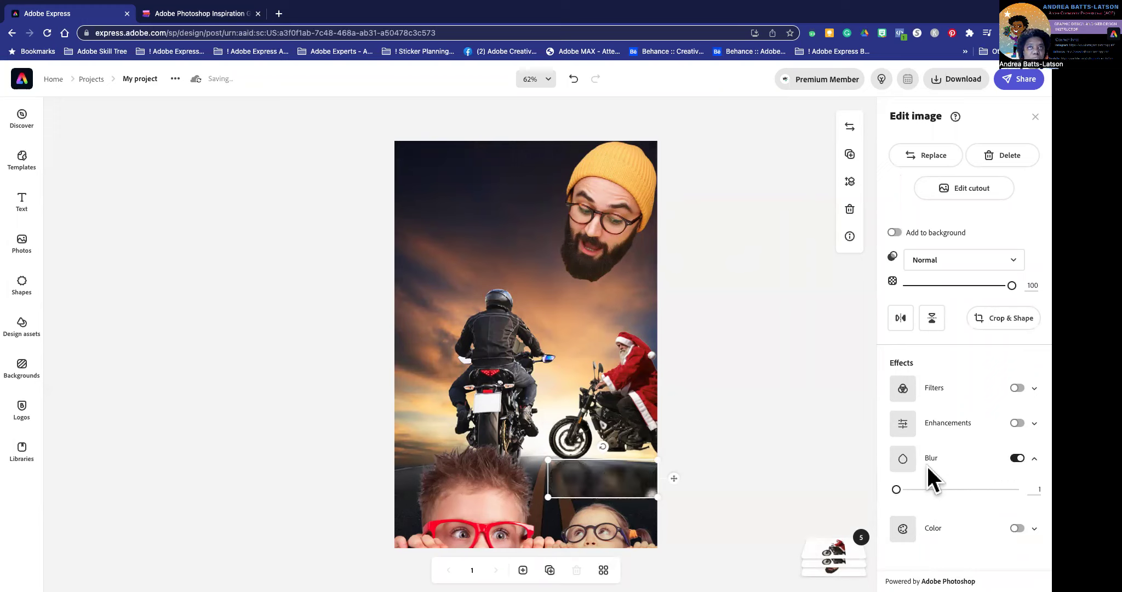
{"action": "mouse_move", "coordinate": [902, 493]}
{"action": "left_mouse_down"}
{"action": "mouse_move", "coordinate": [919, 498]}
{"action": "mouse_move", "coordinate": [900, 492]}
{"action": "left_mouse_up"}
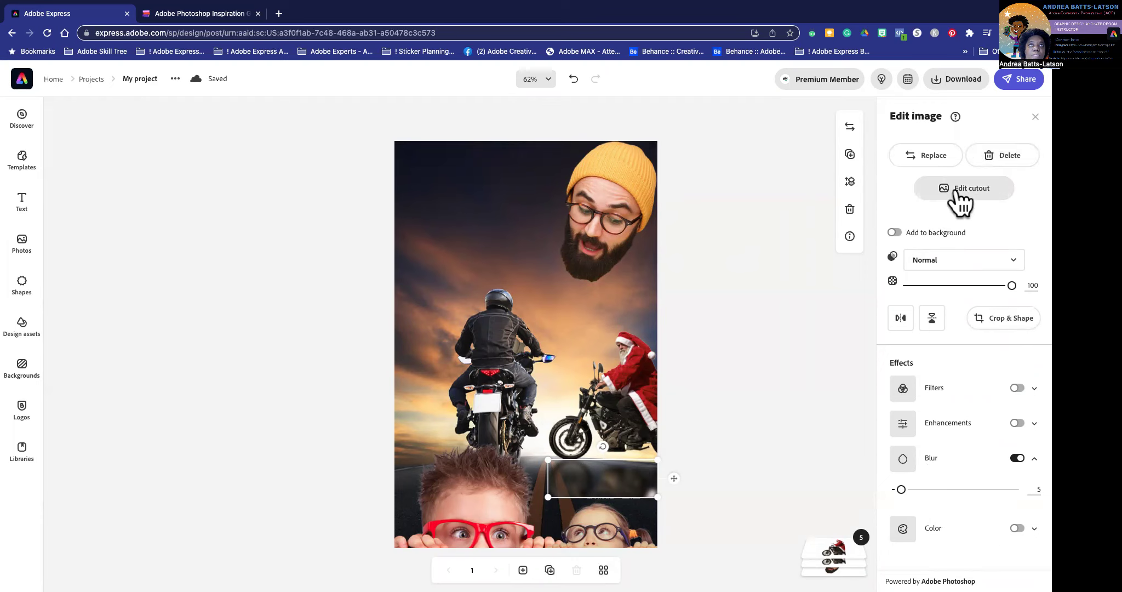
Try the Multiply and Screen blend modes on the blurred reflection, ending on Multiply
{"action": "left_click", "coordinate": [934, 258]}
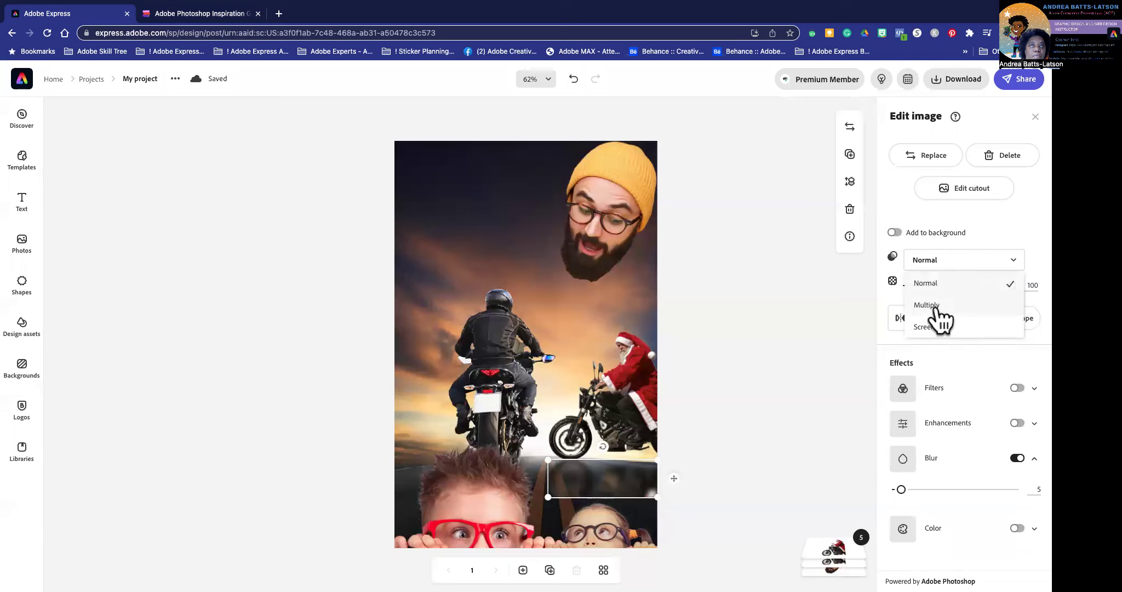
{"action": "left_click", "coordinate": [932, 306]}
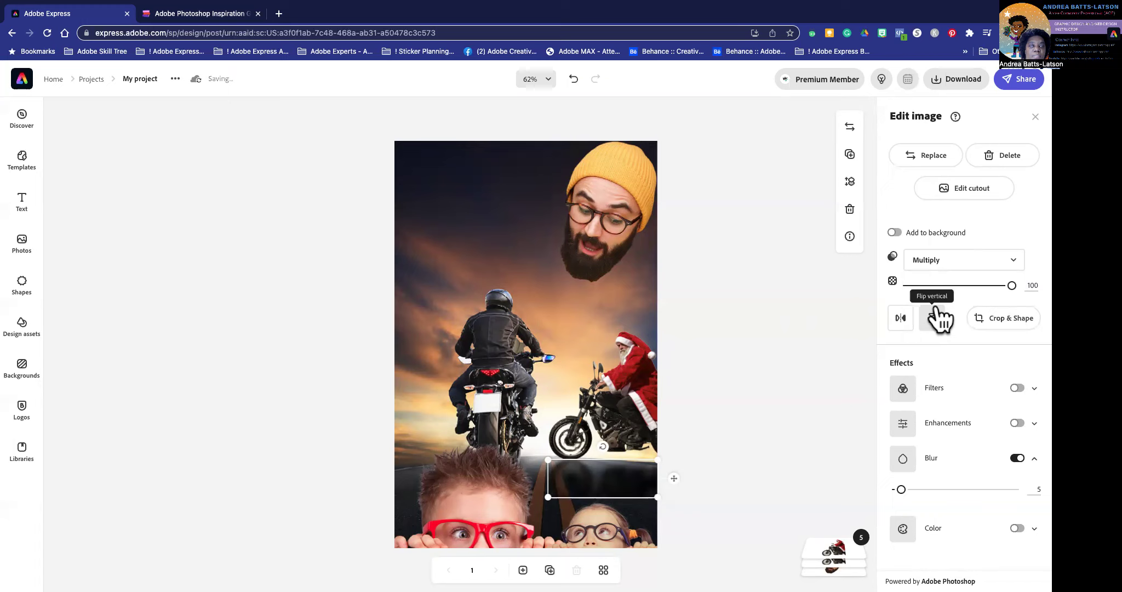
{"action": "left_click", "coordinate": [1011, 262]}
{"action": "left_click", "coordinate": [926, 327]}
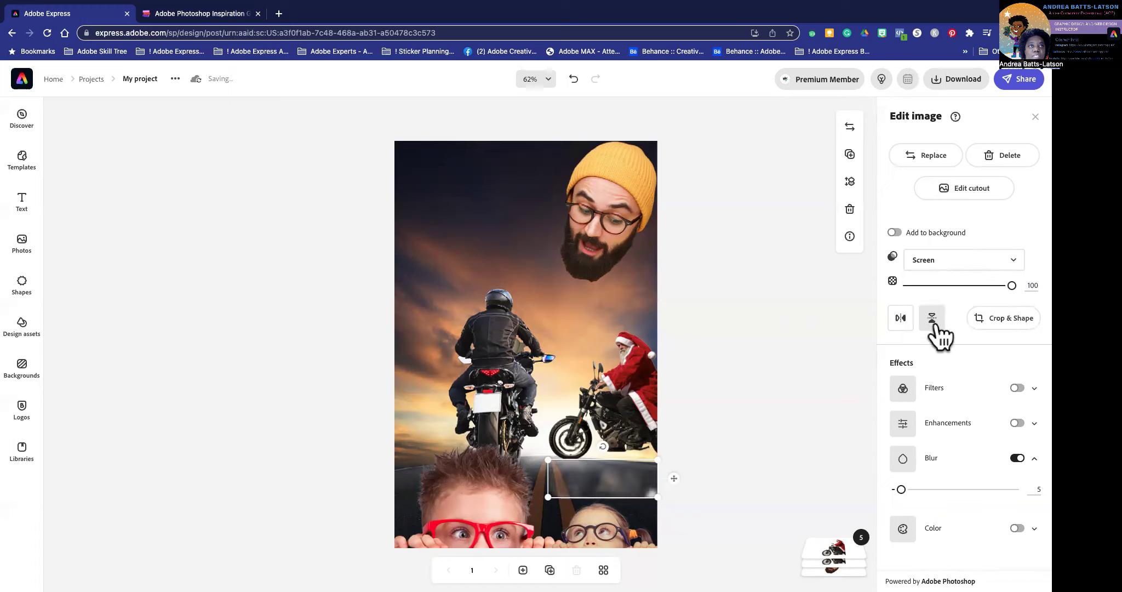
{"action": "left_click", "coordinate": [952, 270]}
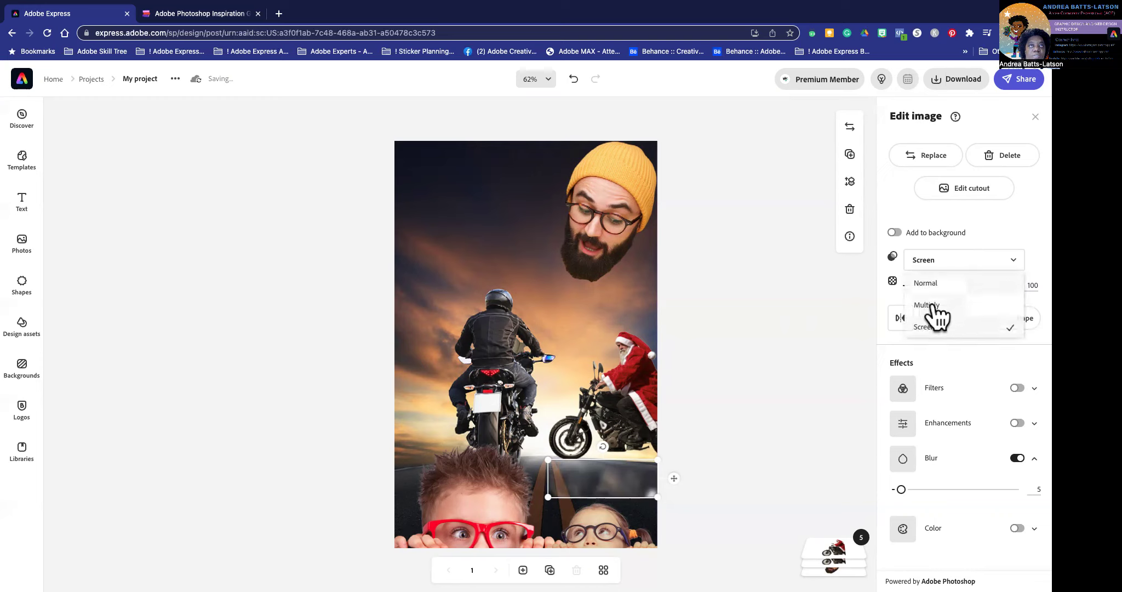
{"action": "left_click", "coordinate": [932, 306]}
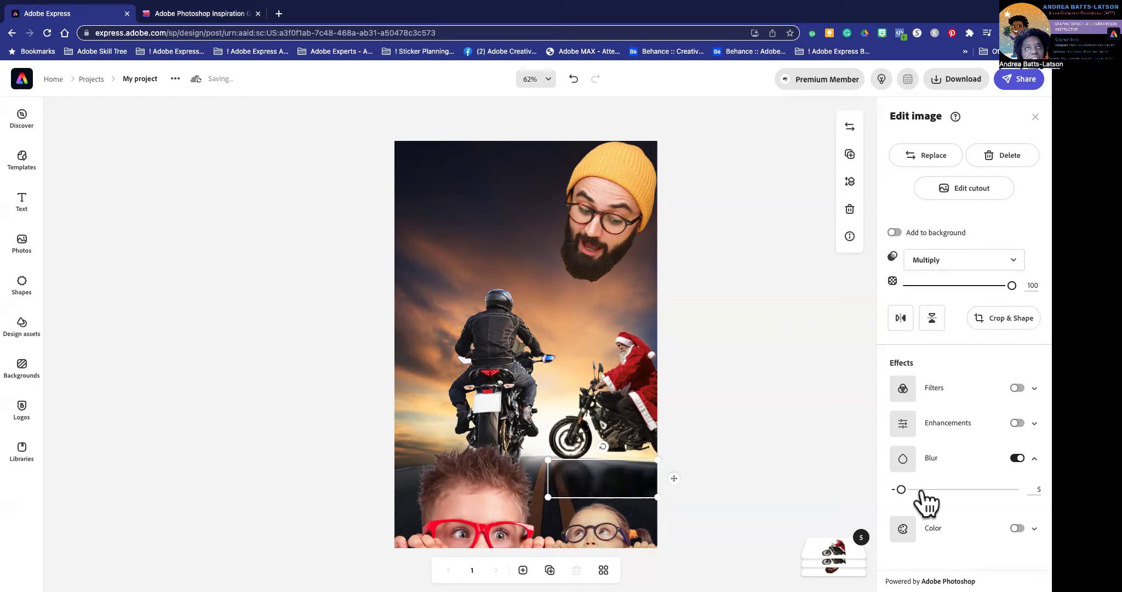
Compare blur strengths of 4 and 6 on the reflection, ending on 6
{"action": "left_click_drag", "start_coordinate": [902, 490], "coordinate": [899, 489]}
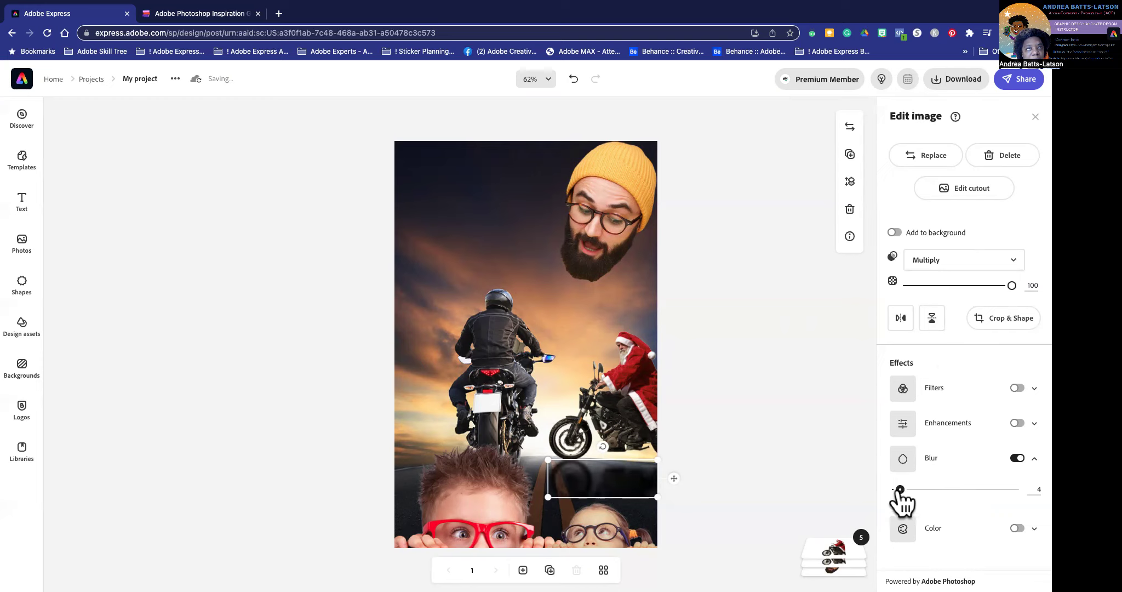
{"action": "left_click_drag", "start_coordinate": [900, 490], "coordinate": [905, 490]}
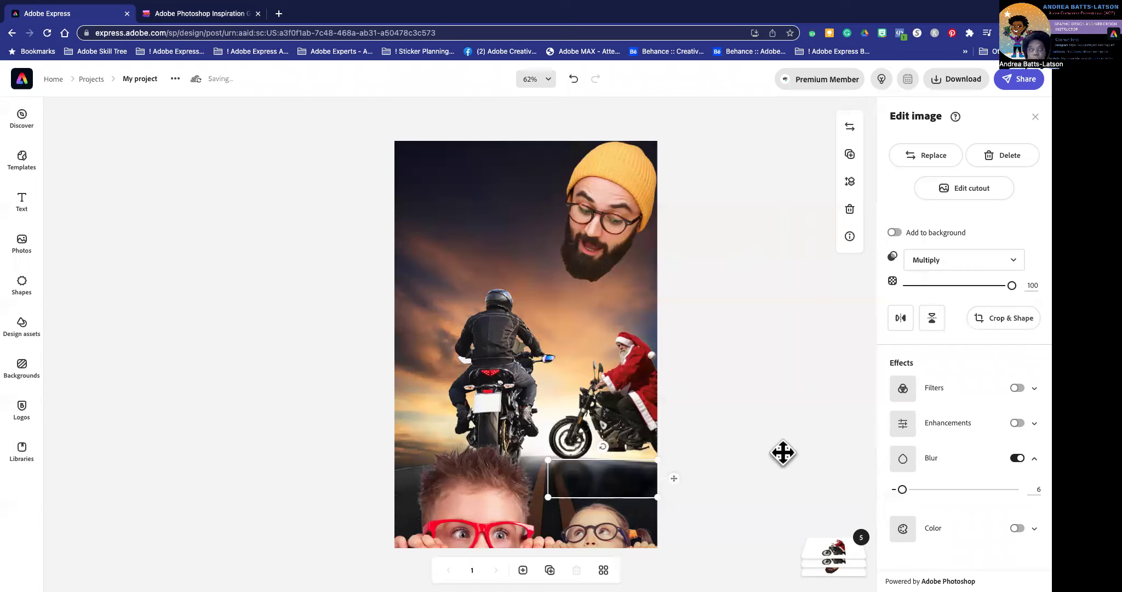
{"action": "left_click", "coordinate": [773, 164]}
Nudge the reflection slightly upward, closer to the wheels of Santa's motorcycle
{"action": "left_click", "coordinate": [617, 479]}
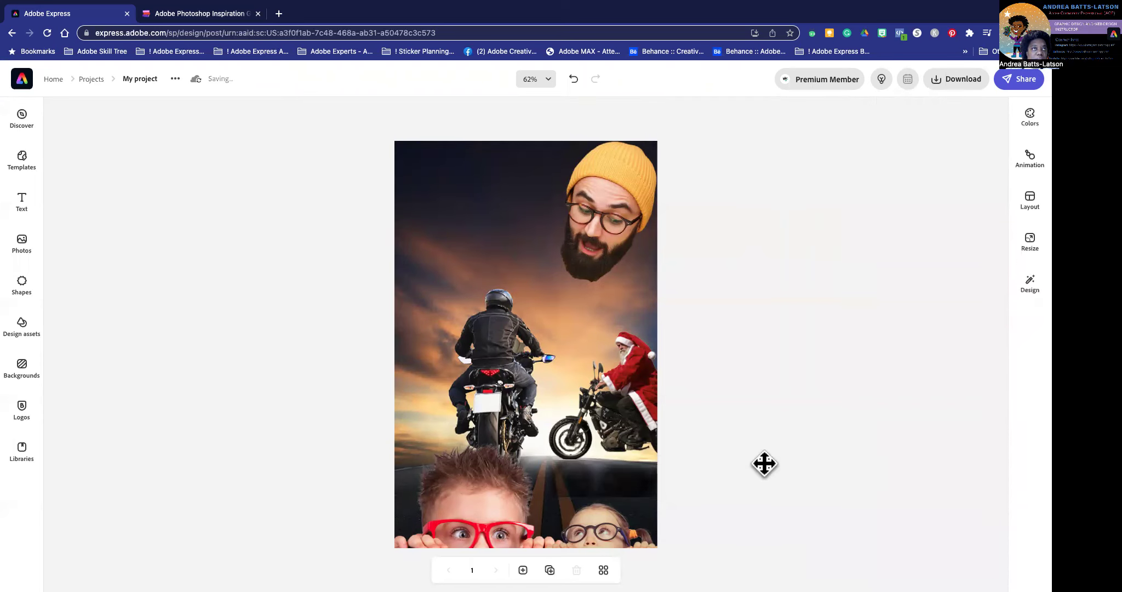
{"action": "key", "text": "Up"}
{"action": "key", "text": "Up"}
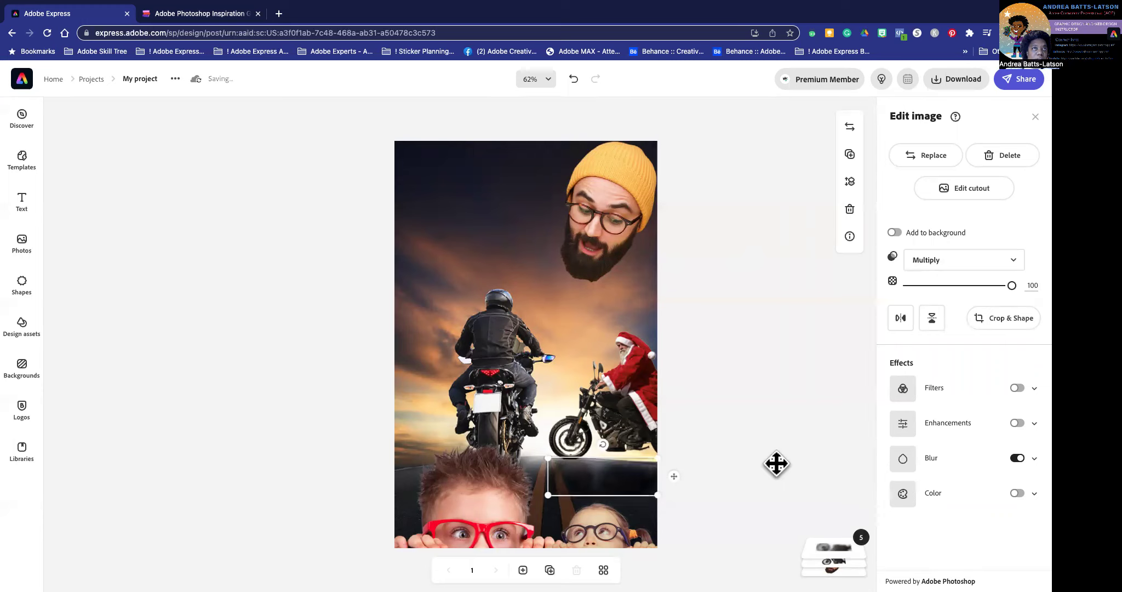
{"action": "left_click", "coordinate": [781, 388]}
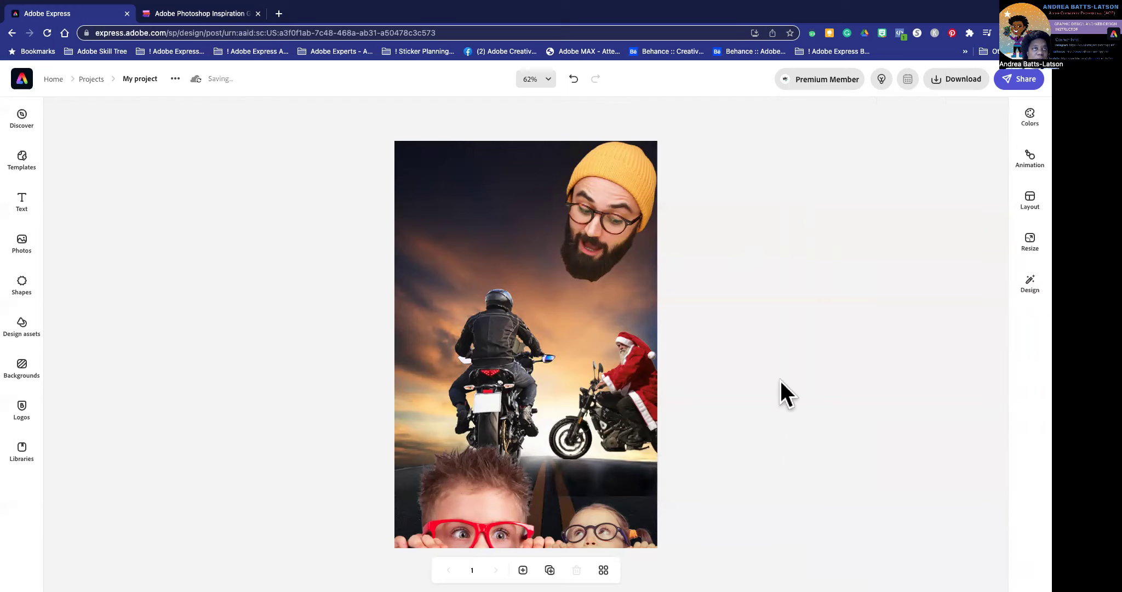
Reapply the reflection's blur at a strength of 5 and return its blend mode to Normal
{"action": "left_click", "coordinate": [598, 481]}
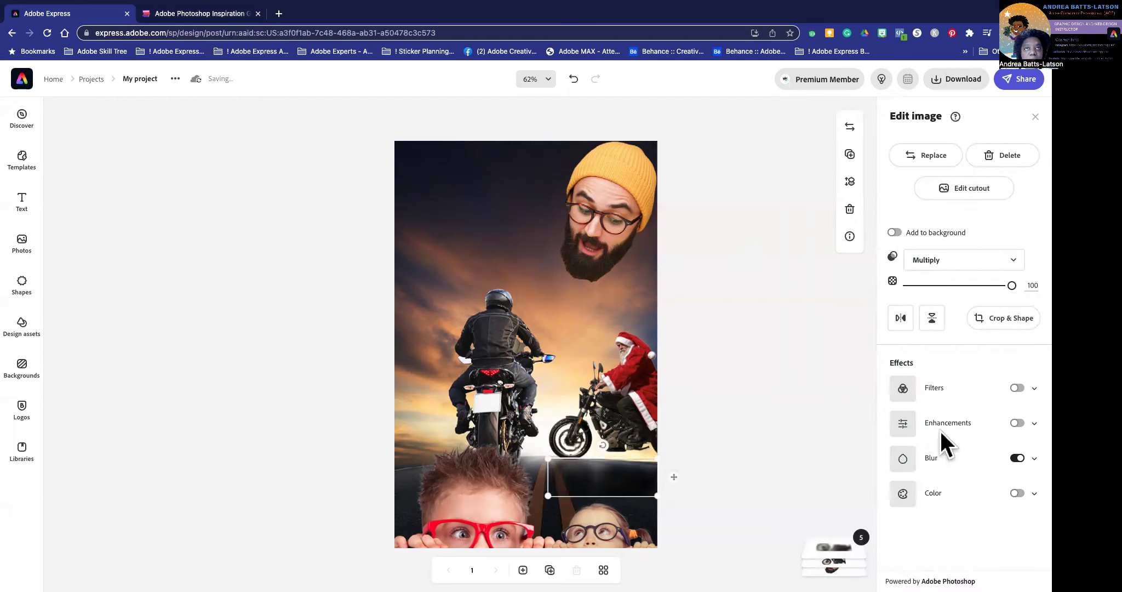
{"action": "left_click", "coordinate": [942, 462]}
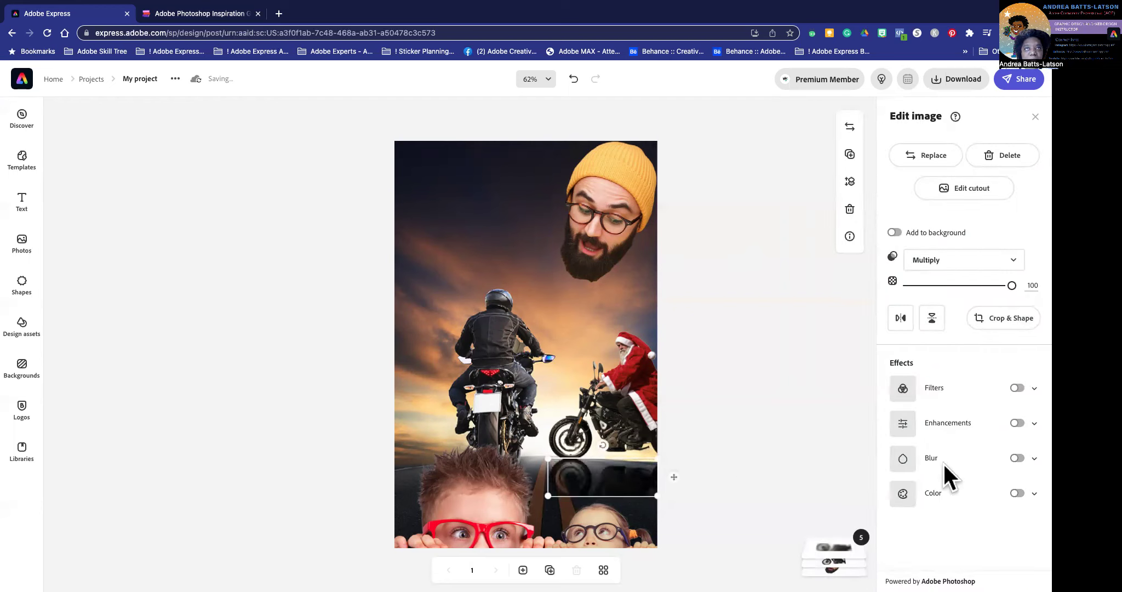
{"action": "left_click", "coordinate": [1018, 459]}
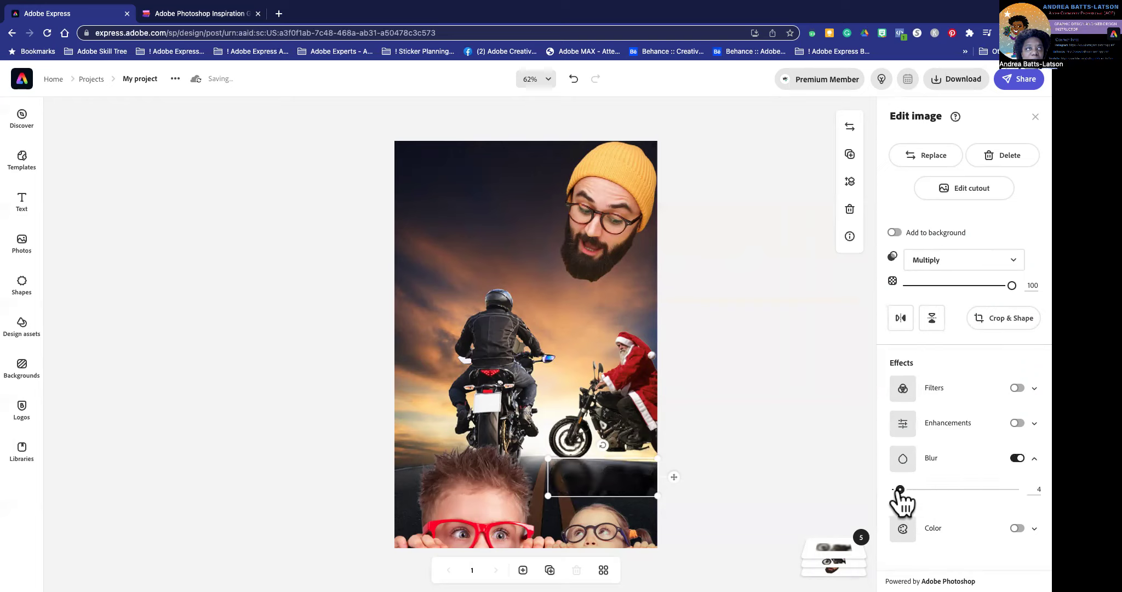
{"action": "left_click", "coordinate": [940, 260]}
{"action": "left_click", "coordinate": [925, 282]}
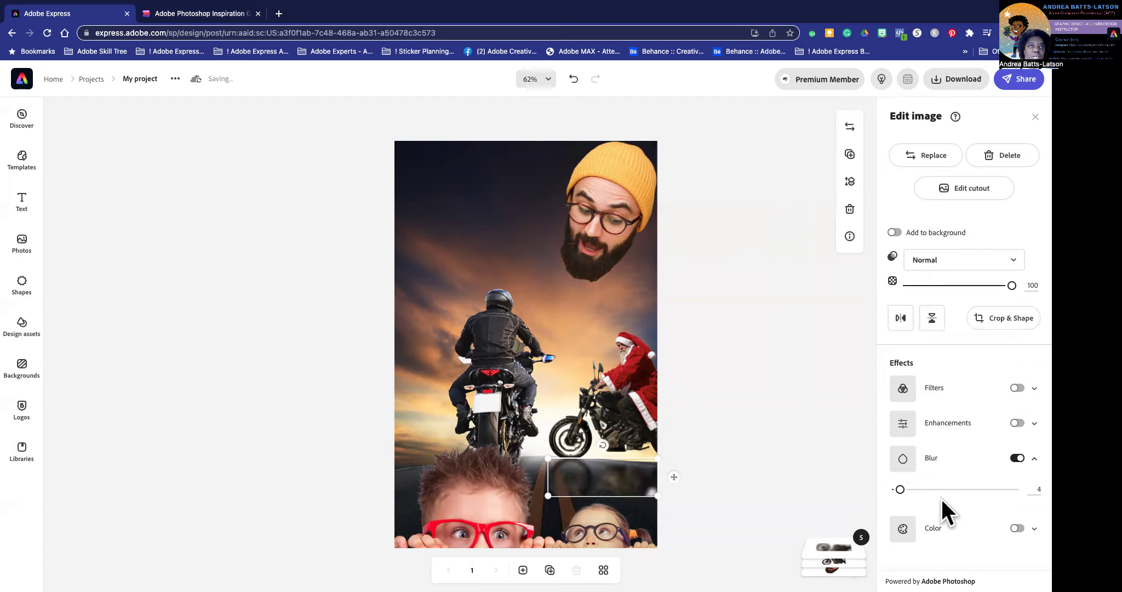
{"action": "left_click", "coordinate": [902, 489]}
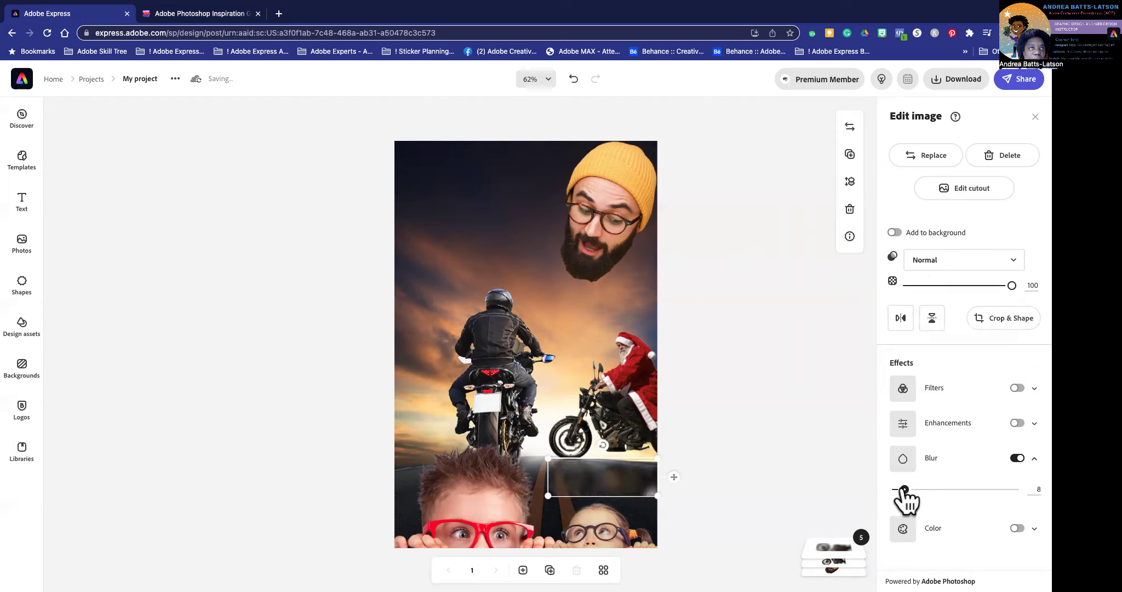
{"action": "left_click_drag", "start_coordinate": [902, 489], "coordinate": [900, 489]}
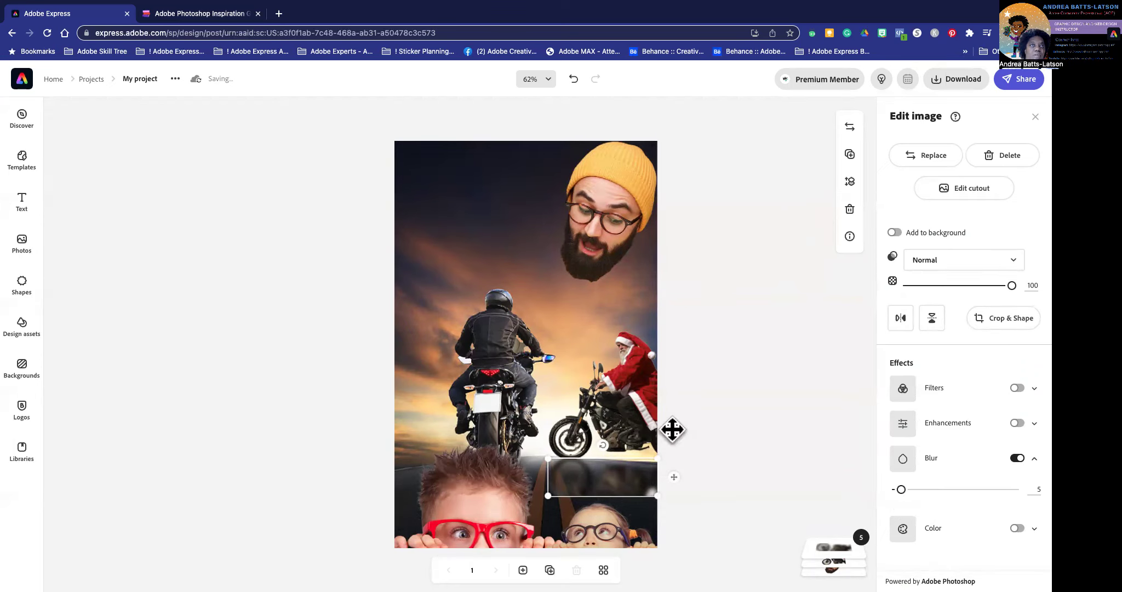
{"action": "left_click", "coordinate": [707, 430]}
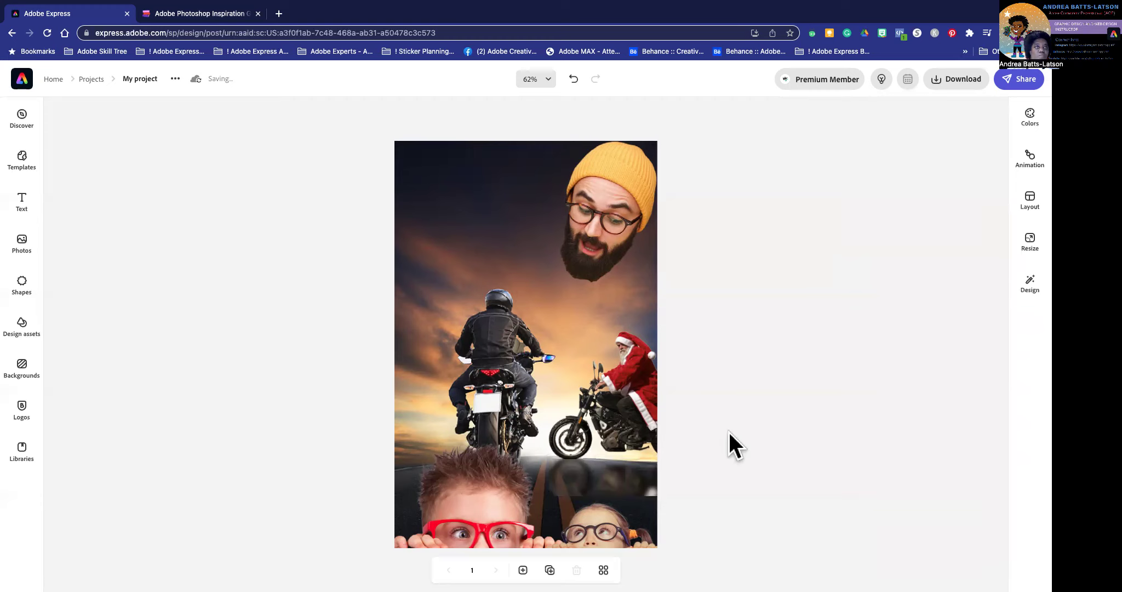
Crop the blurred reflection a little more along its lower edge to make the strip shallower
{"action": "left_click", "coordinate": [593, 484]}
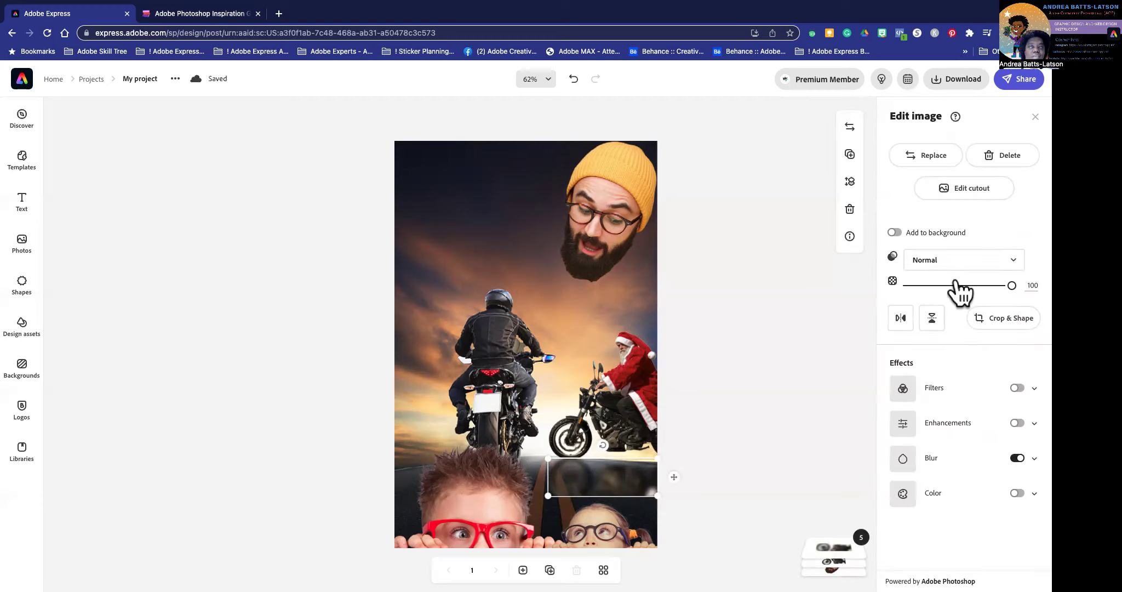
{"action": "left_click", "coordinate": [999, 320]}
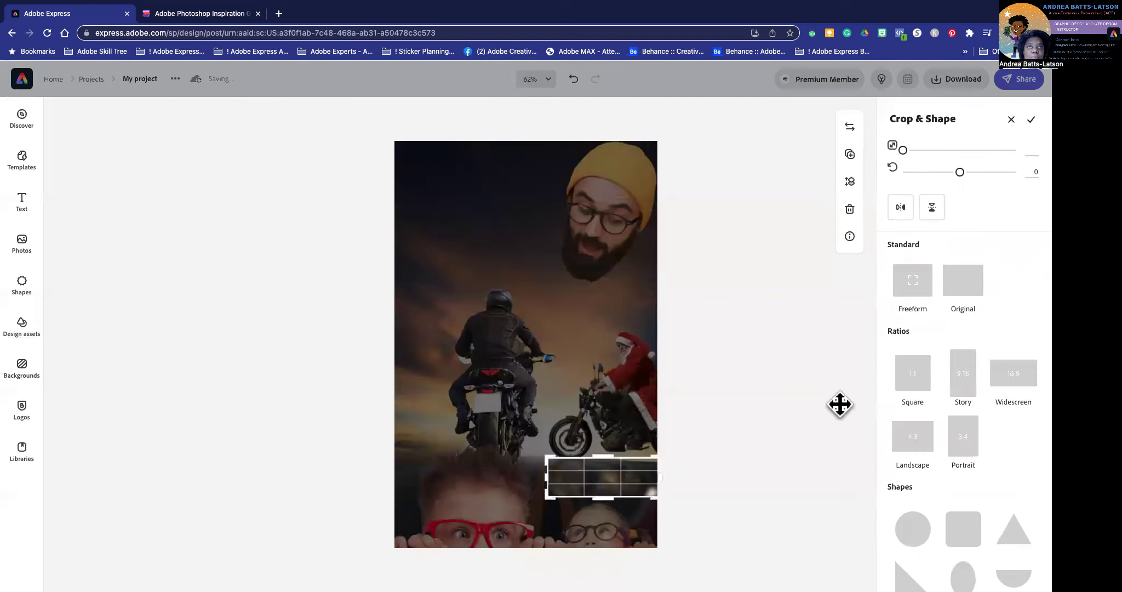
{"action": "mouse_move", "coordinate": [607, 503]}
{"action": "left_mouse_down"}
{"action": "mouse_move", "coordinate": [636, 486]}
{"action": "mouse_move", "coordinate": [606, 491]}
{"action": "left_mouse_up"}
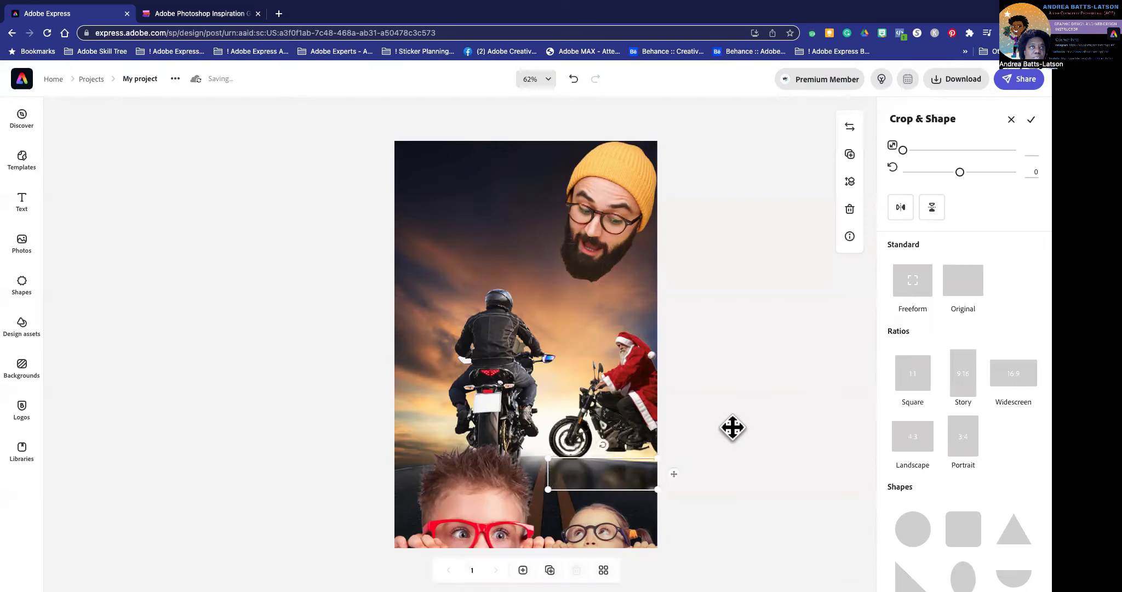
{"action": "left_click", "coordinate": [745, 422]}
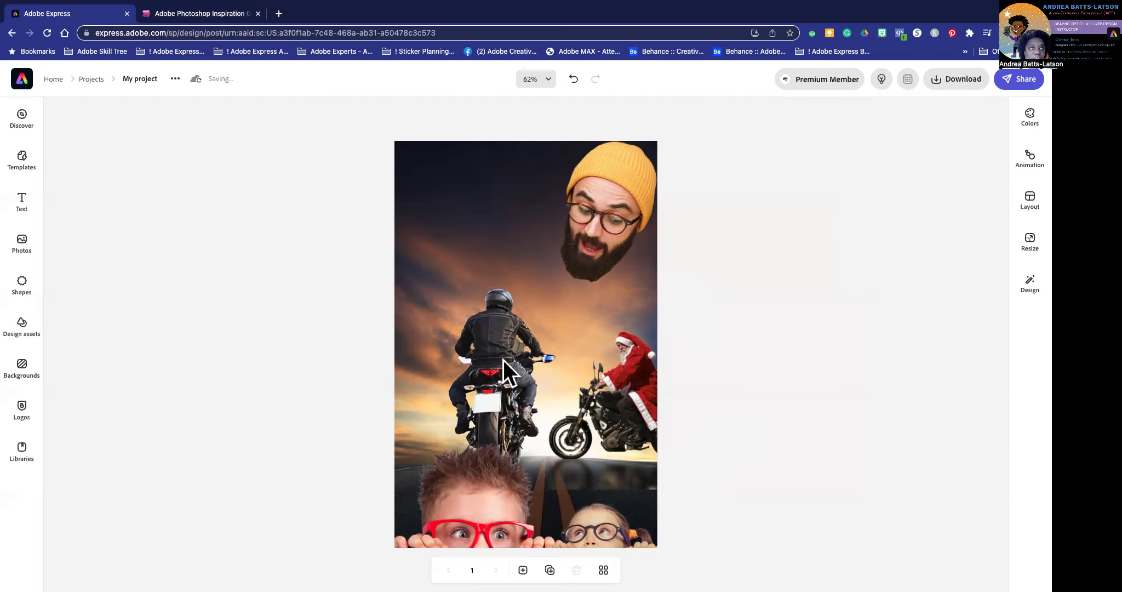
Apply the Multiply filter to the bearded man's head cutout
{"action": "left_click", "coordinate": [586, 204]}
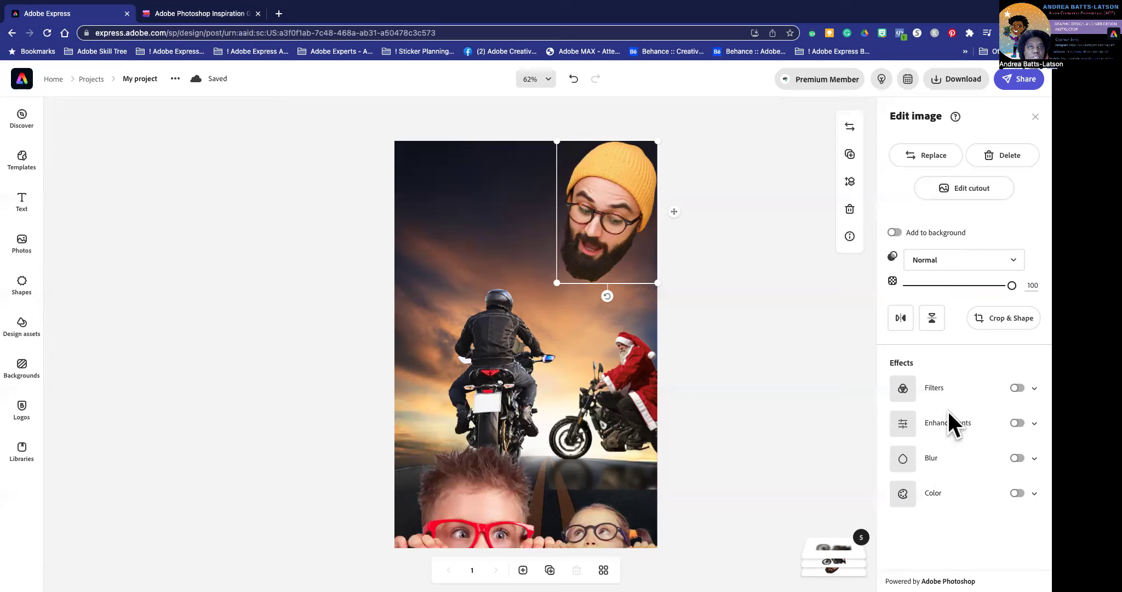
{"action": "left_click", "coordinate": [1017, 389]}
{"action": "scroll", "coordinate": [922, 467], "scroll_direction": "down", "scroll_amount": 1}
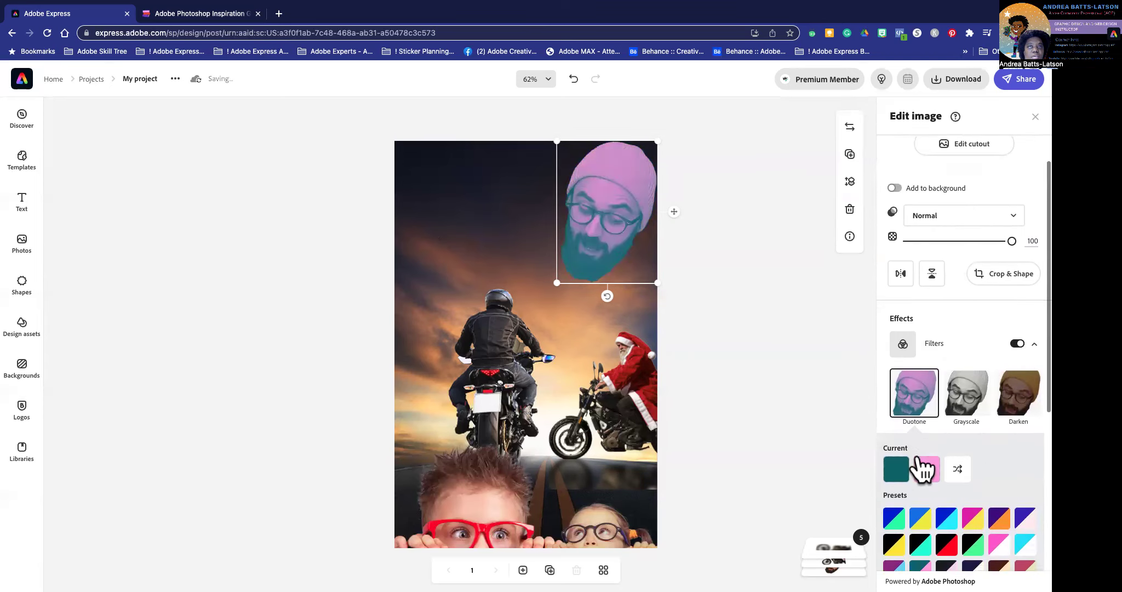
{"action": "scroll", "coordinate": [923, 469], "scroll_direction": "down", "scroll_amount": 1}
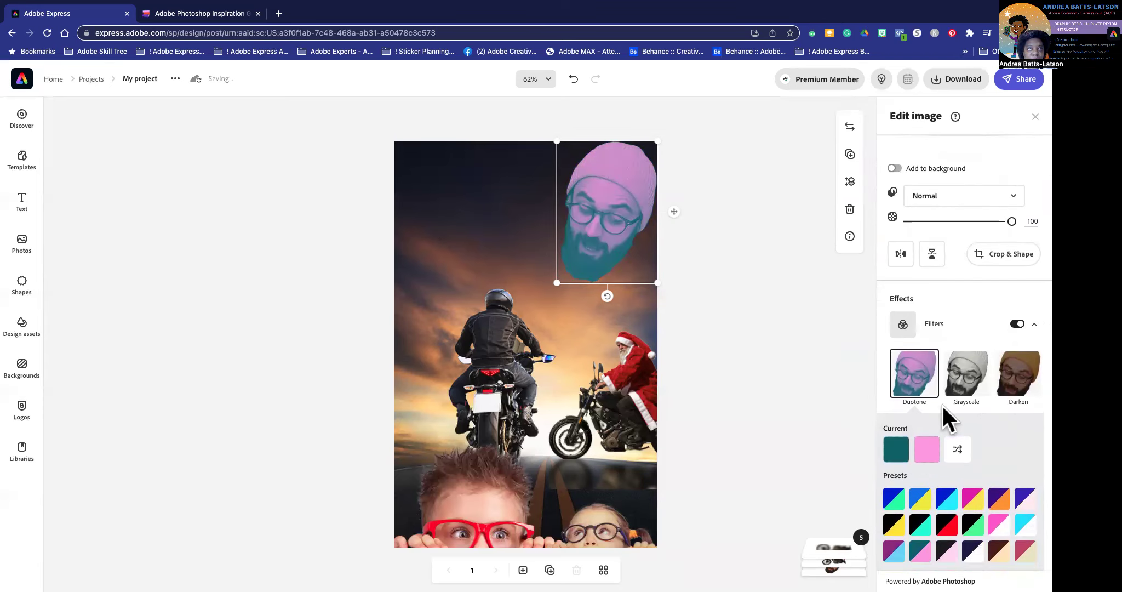
{"action": "scroll", "coordinate": [957, 401], "scroll_direction": "down", "scroll_amount": 5}
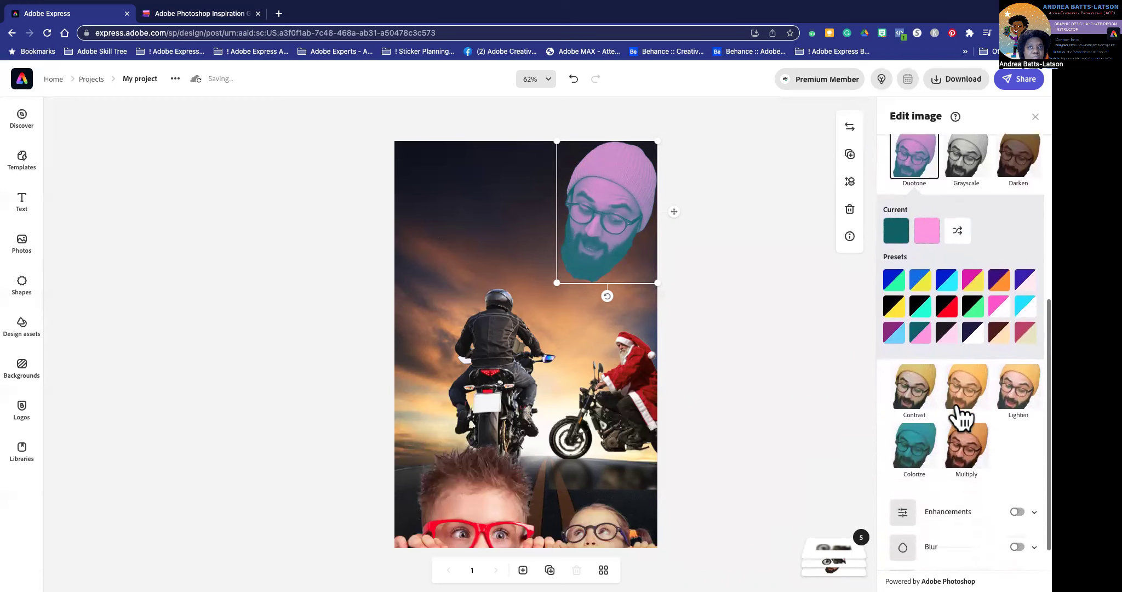
{"action": "left_click", "coordinate": [967, 428]}
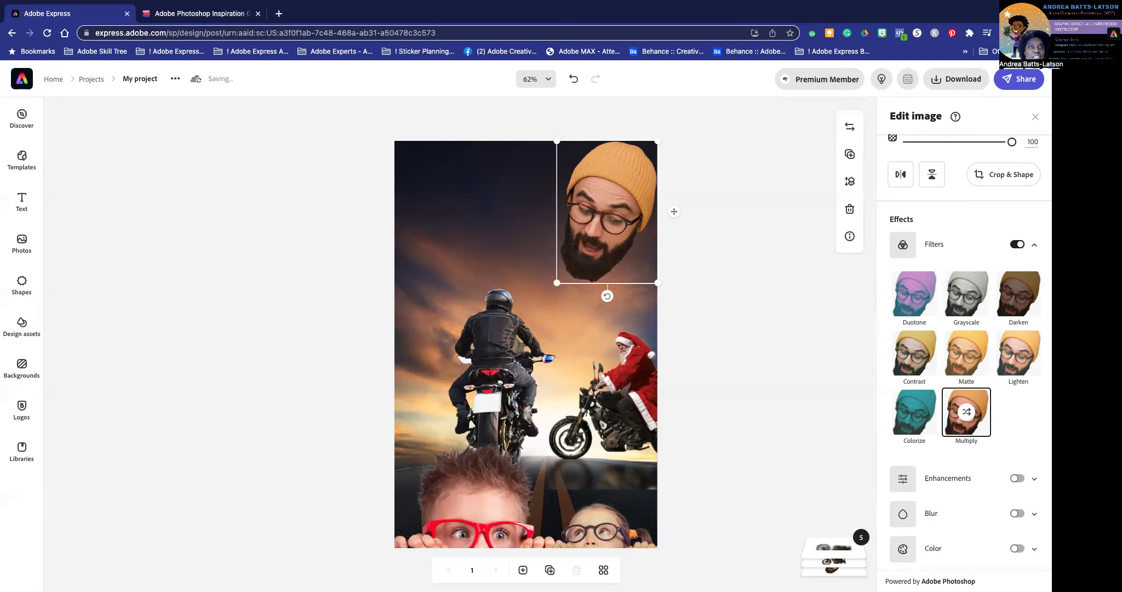
Apply the Multiply filter to the cutout of the boy with red glasses inside the grouped children
{"action": "left_click", "coordinate": [488, 522]}
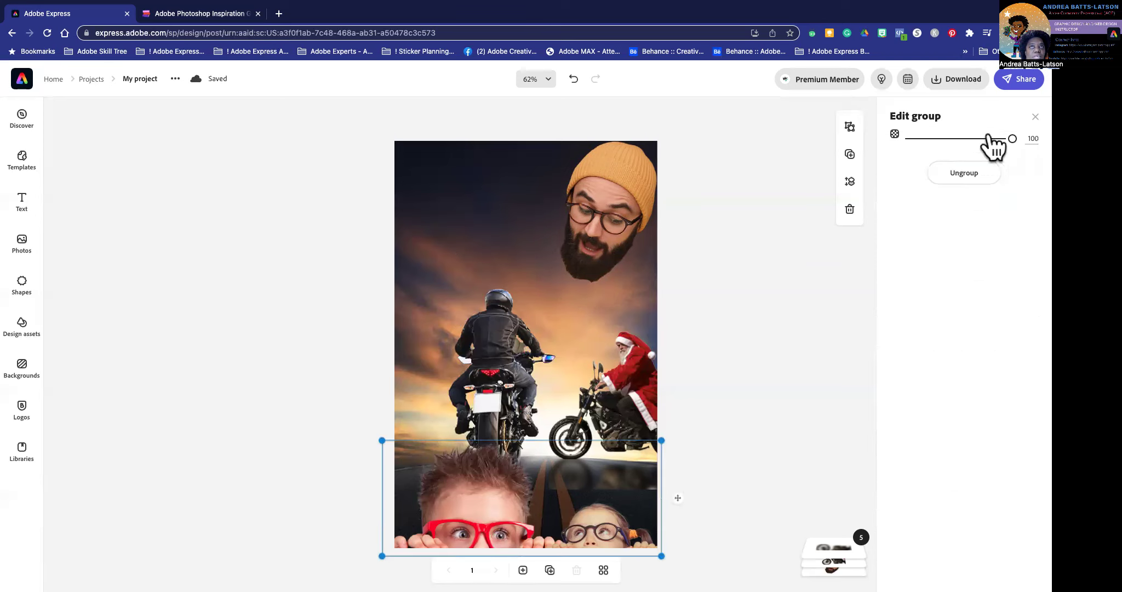
{"action": "double_click", "coordinate": [426, 508]}
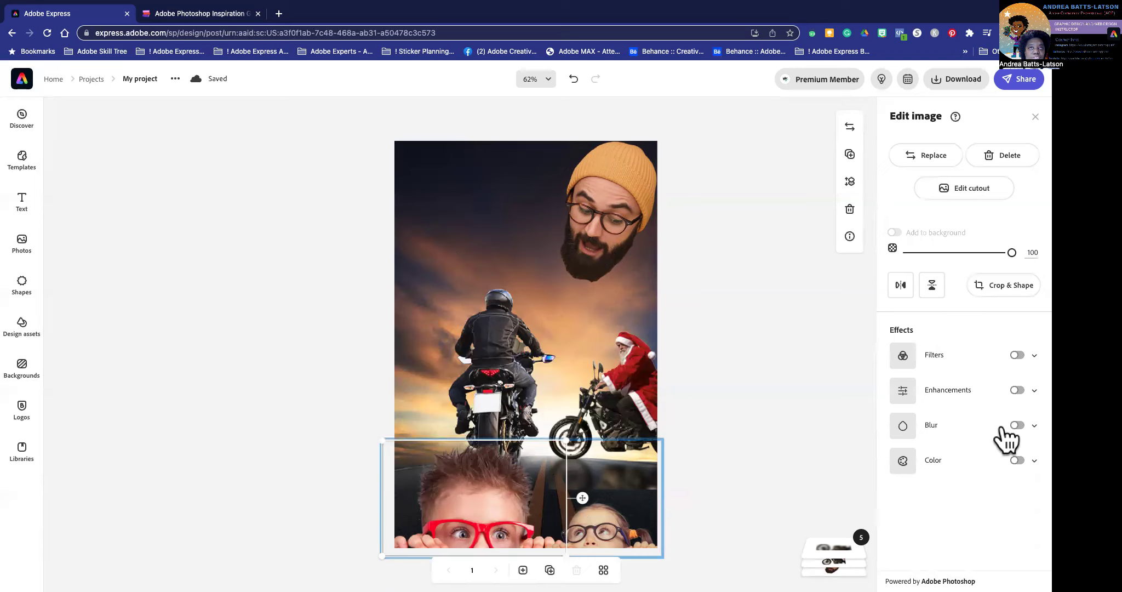
{"action": "left_click", "coordinate": [1016, 355]}
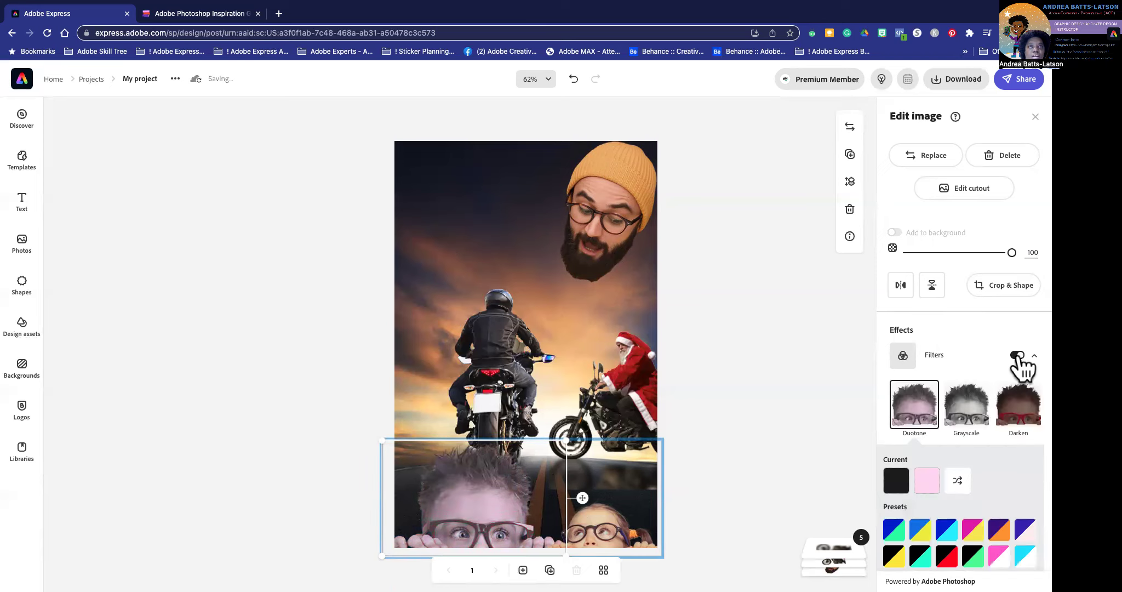
{"action": "scroll", "coordinate": [931, 488], "scroll_direction": "down", "scroll_amount": 5}
{"action": "scroll", "coordinate": [933, 485], "scroll_direction": "down", "scroll_amount": 1}
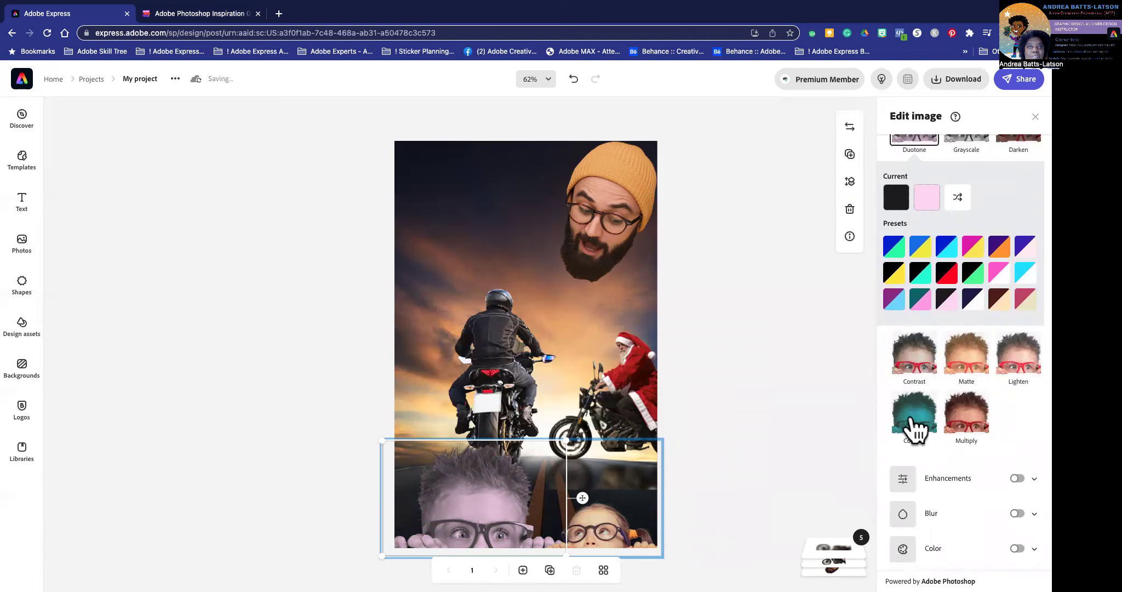
{"action": "left_click", "coordinate": [970, 422]}
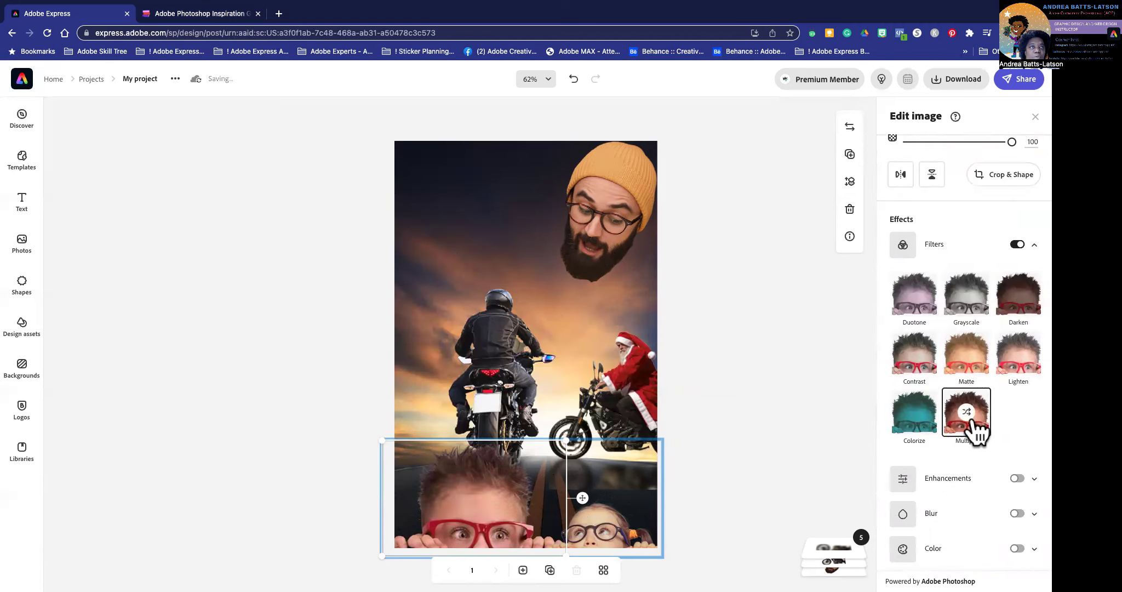
Apply the Multiply filter to the cutout of the girl with round glasses in the same group
{"action": "left_click", "coordinate": [606, 520]}
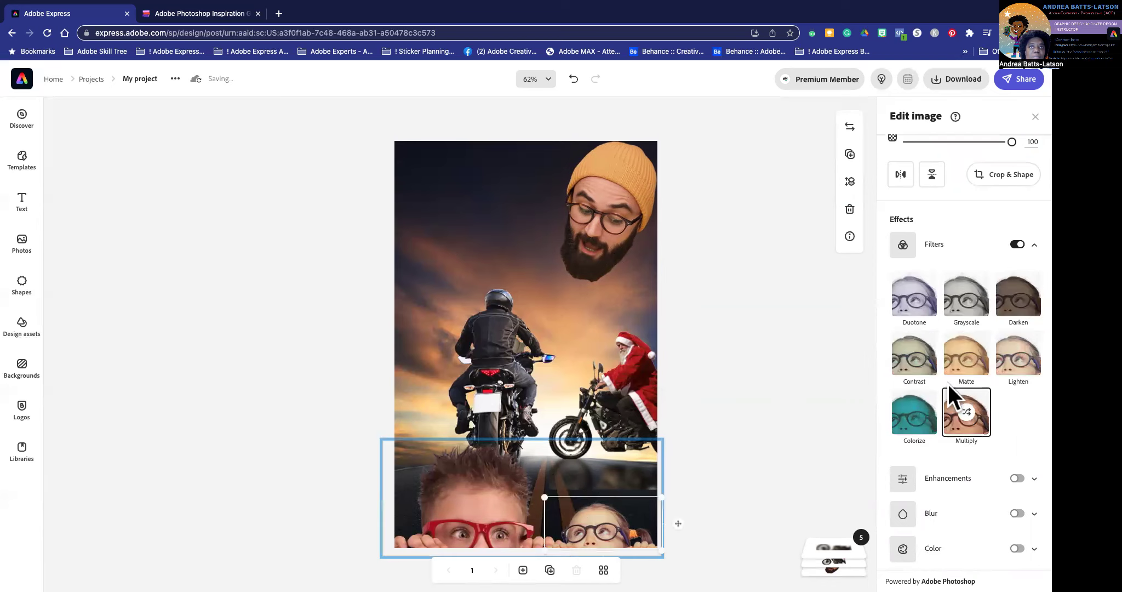
{"action": "left_click", "coordinate": [967, 417]}
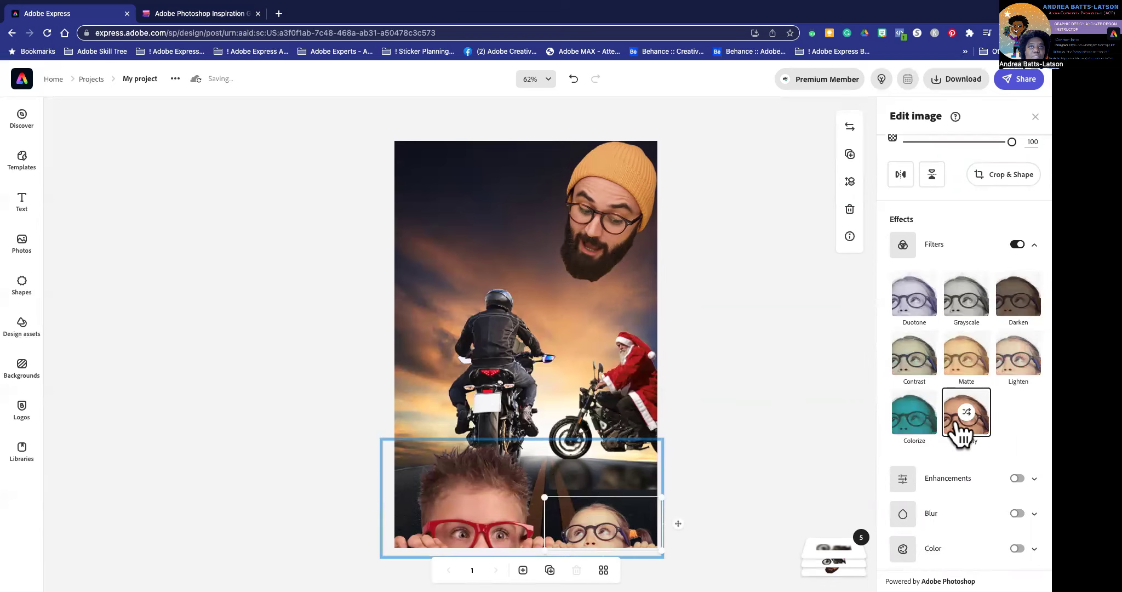
{"action": "left_click", "coordinate": [301, 411]}
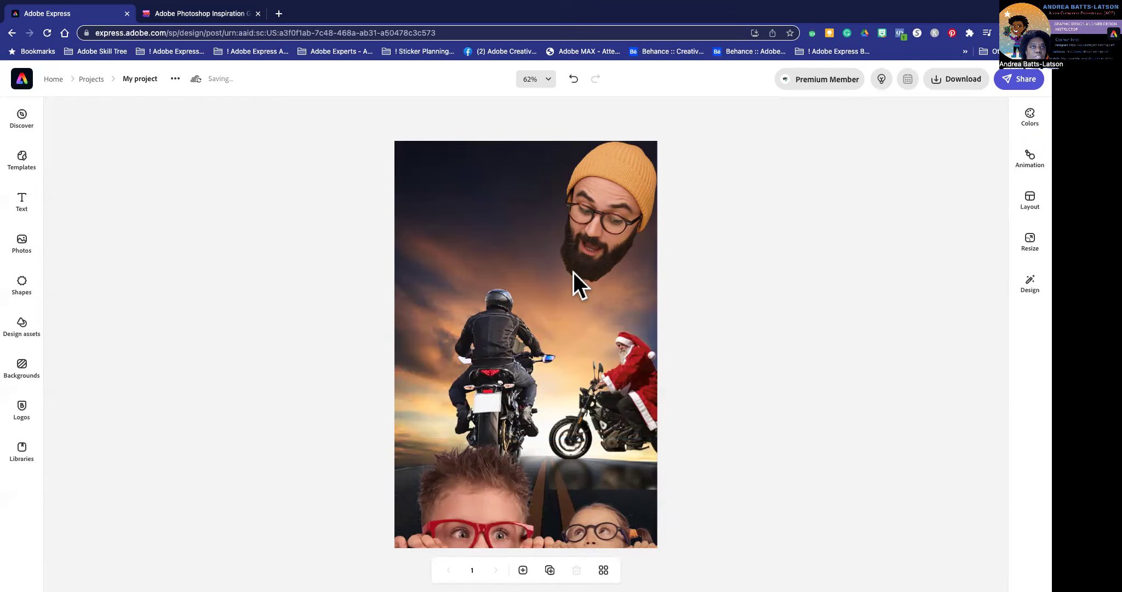
Apply the Multiply filter to the Santa biker cutout
{"action": "left_click", "coordinate": [622, 393]}
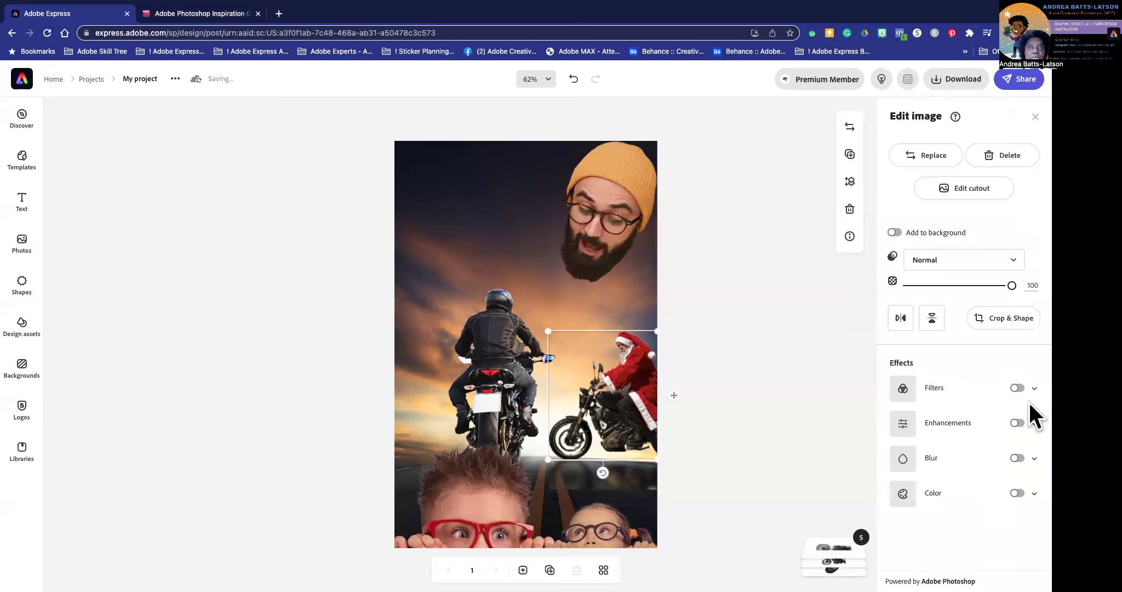
{"action": "left_click", "coordinate": [1018, 388]}
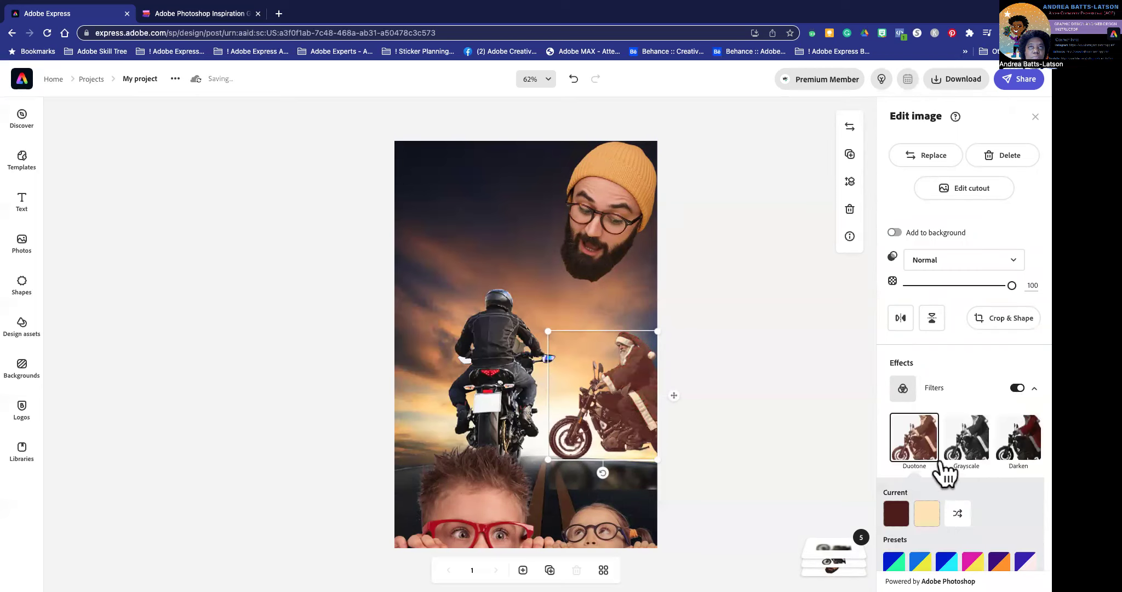
{"action": "scroll", "coordinate": [964, 488], "scroll_direction": "down", "scroll_amount": 5}
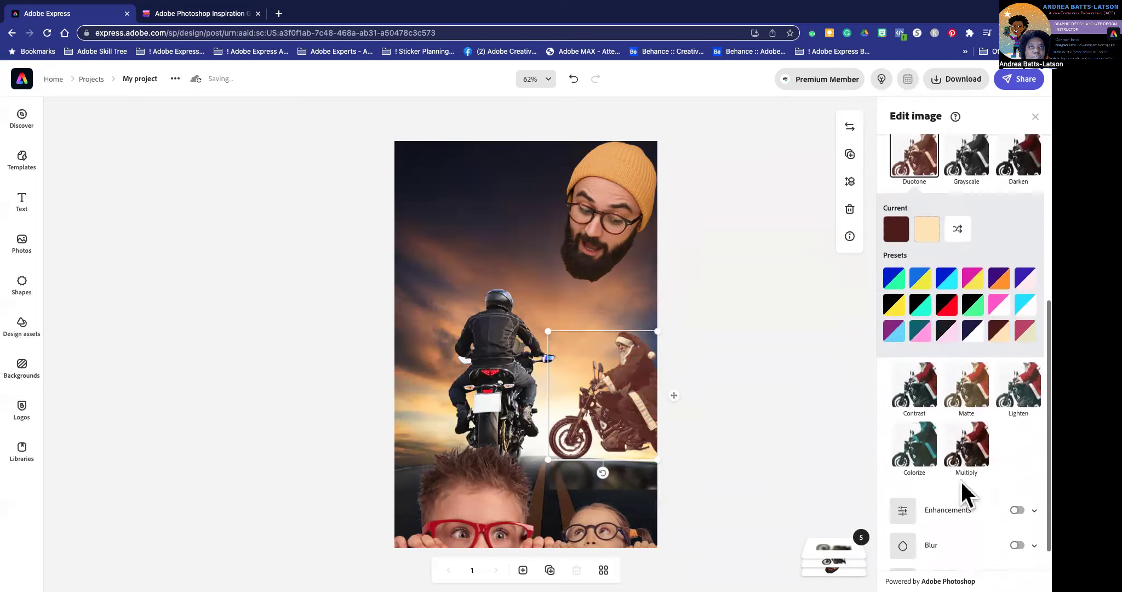
{"action": "left_click", "coordinate": [968, 425]}
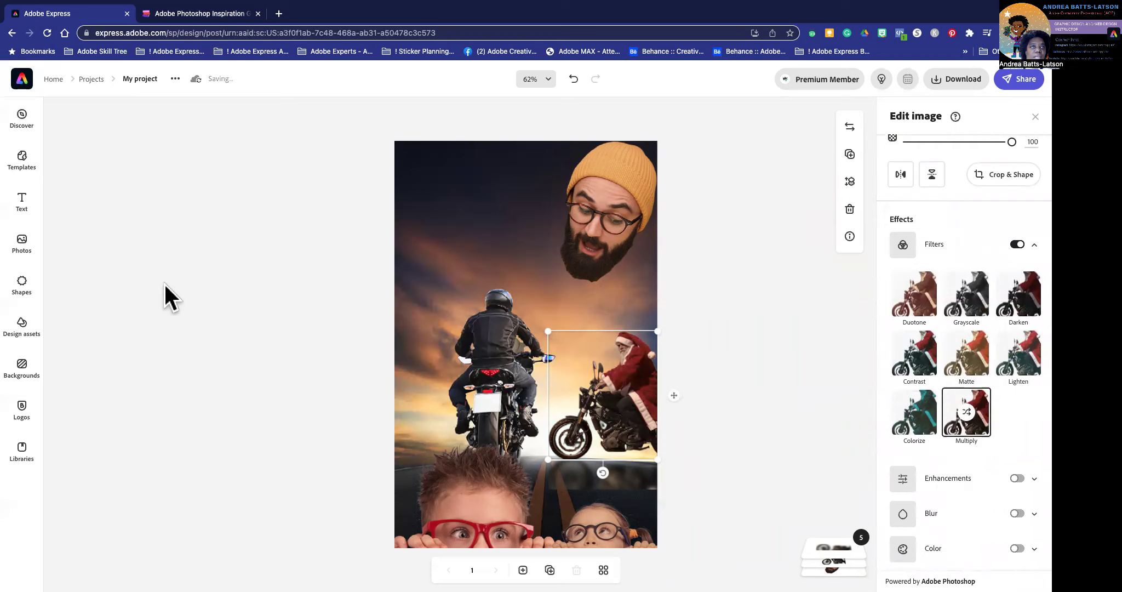
{"action": "left_click", "coordinate": [243, 288]}
Group the Santa biker with the blurred reflection below his motorcycle
{"action": "left_click", "coordinate": [598, 401]}
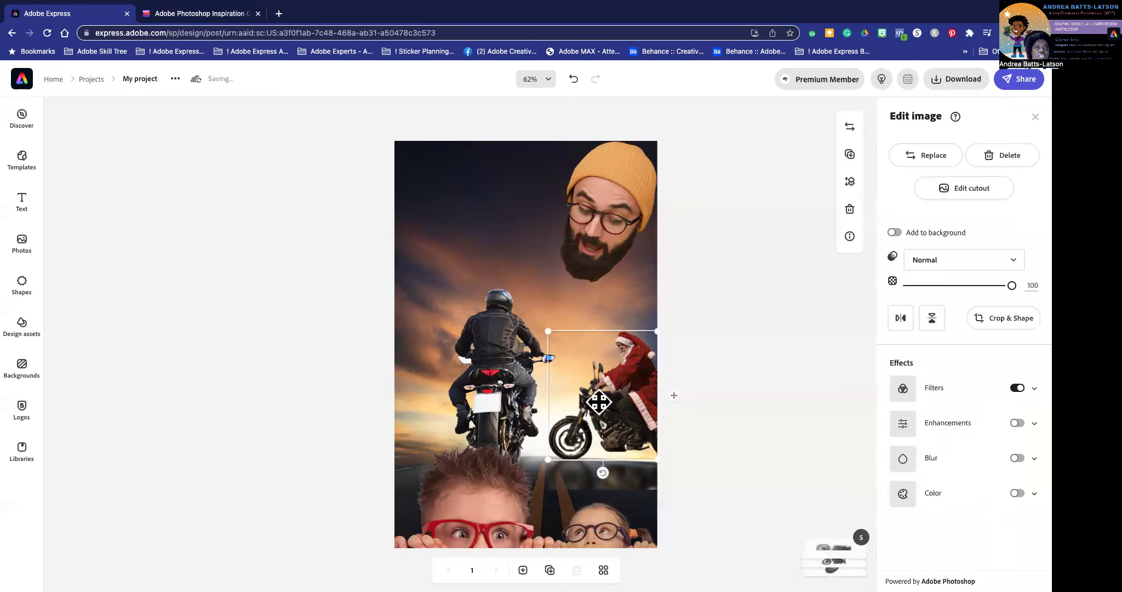
{"action": "left_click", "coordinate": [631, 482], "text": "shift"}
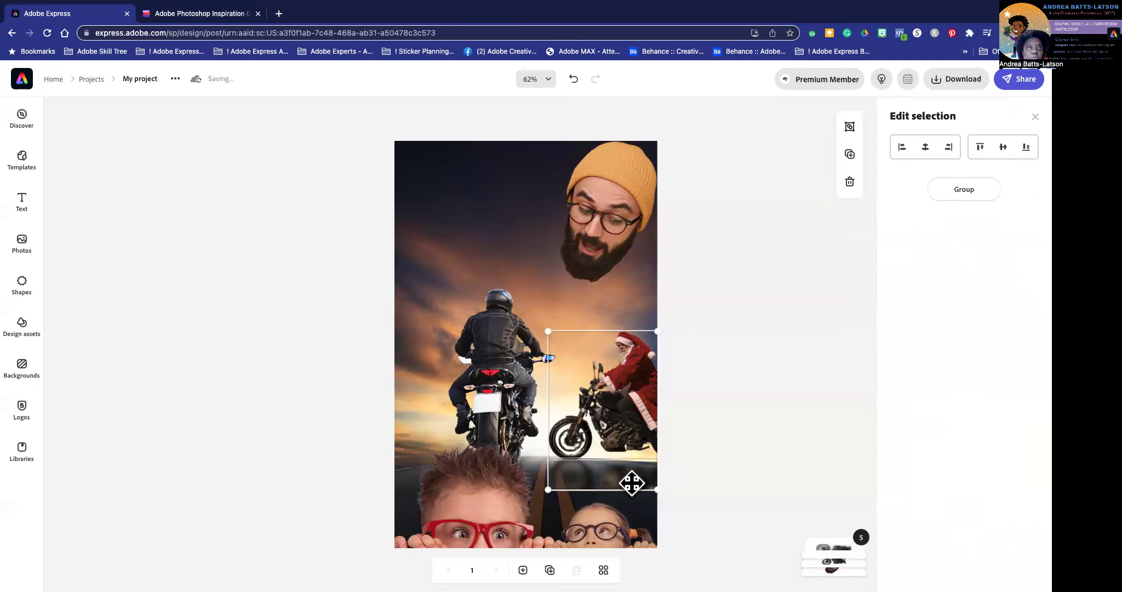
{"action": "left_click", "coordinate": [978, 188]}
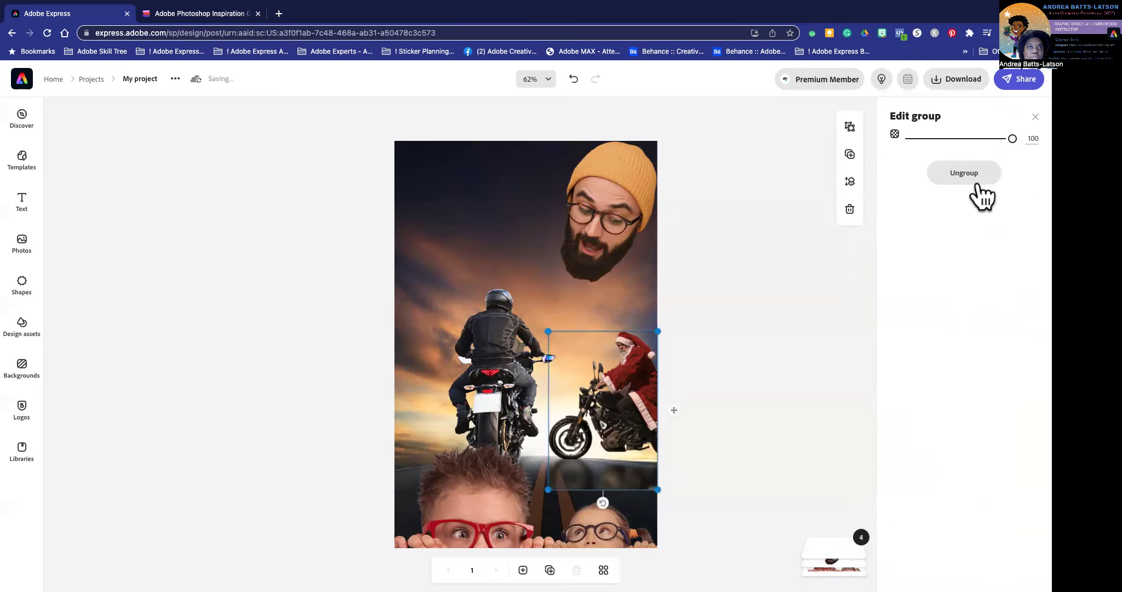
{"action": "left_click", "coordinate": [242, 287]}
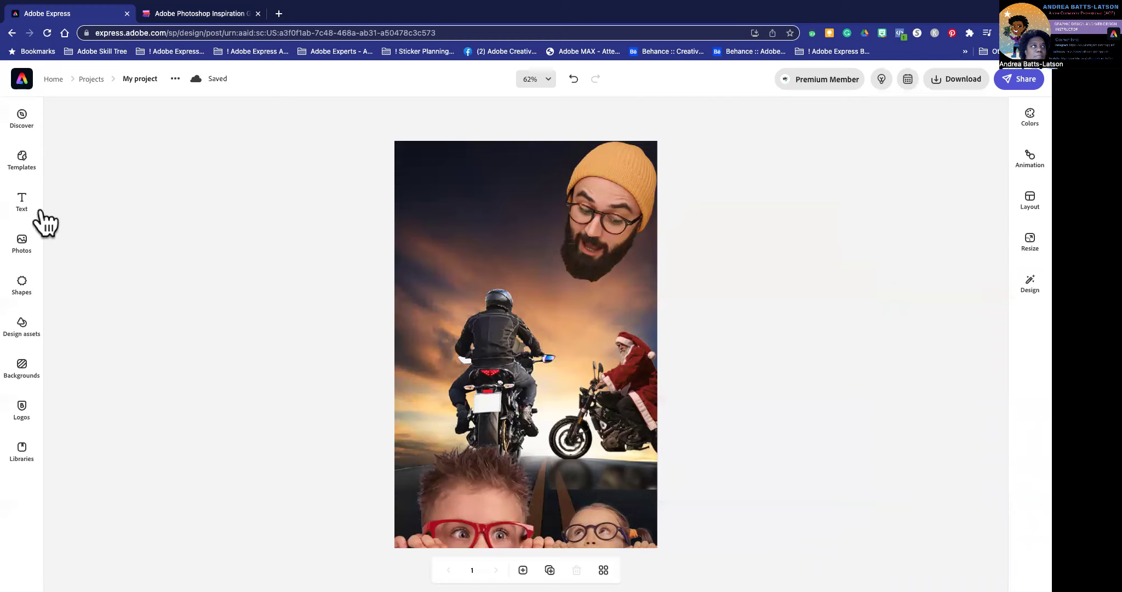
Search the shapes for "dream bubble" and add a solid cloud-shaped thought bubble and a solid round one to the poster
{"action": "left_click", "coordinate": [22, 282]}
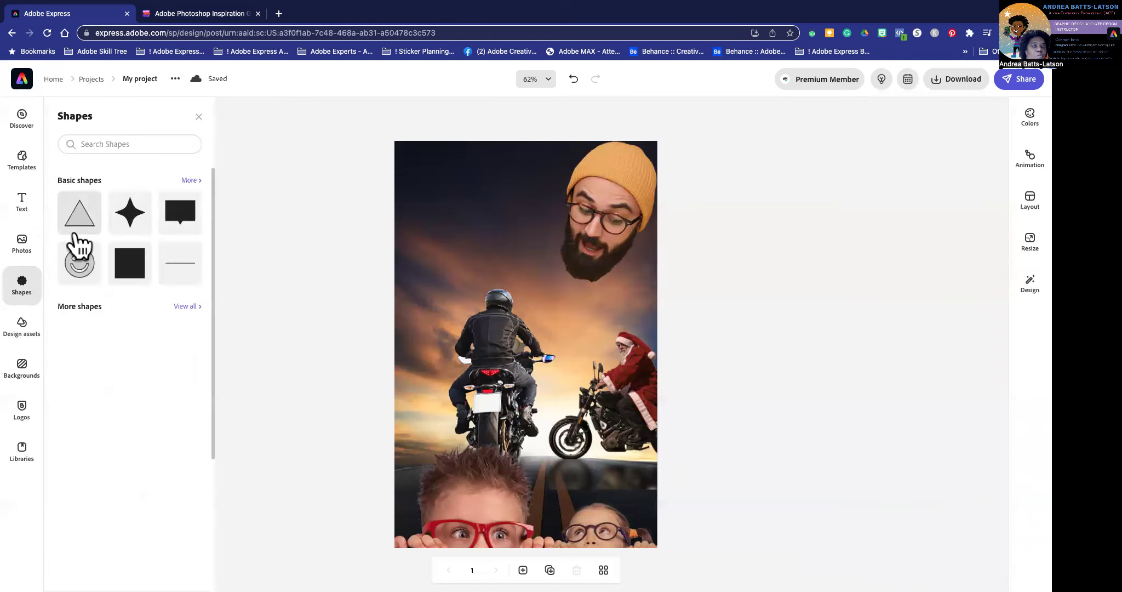
{"action": "left_click", "coordinate": [91, 144]}
{"action": "type", "text": "dream bubble"}
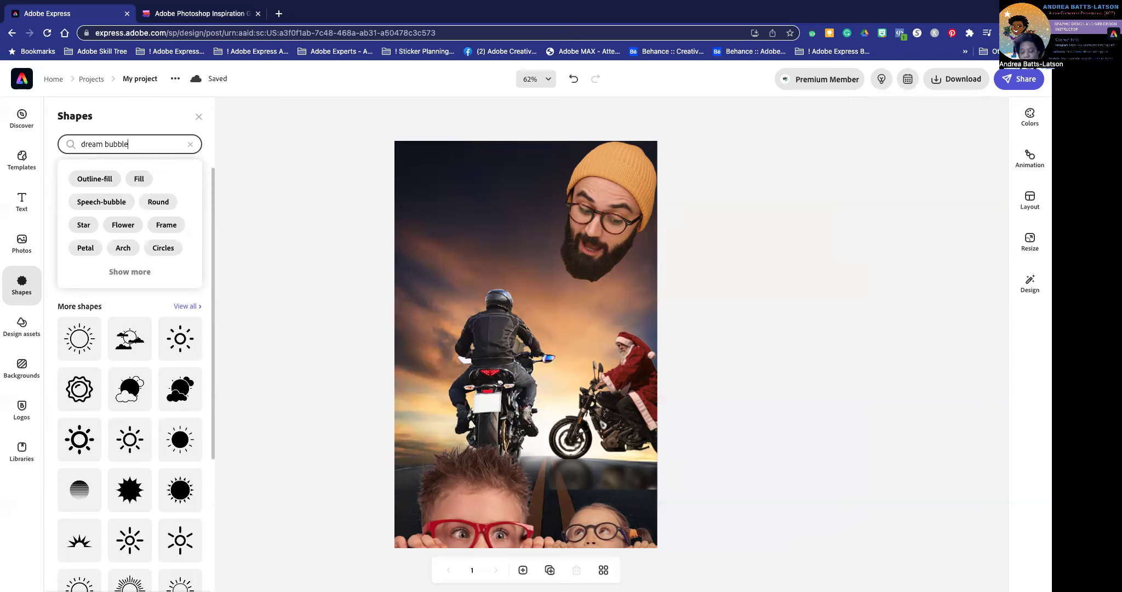
{"action": "key", "text": "Return"}
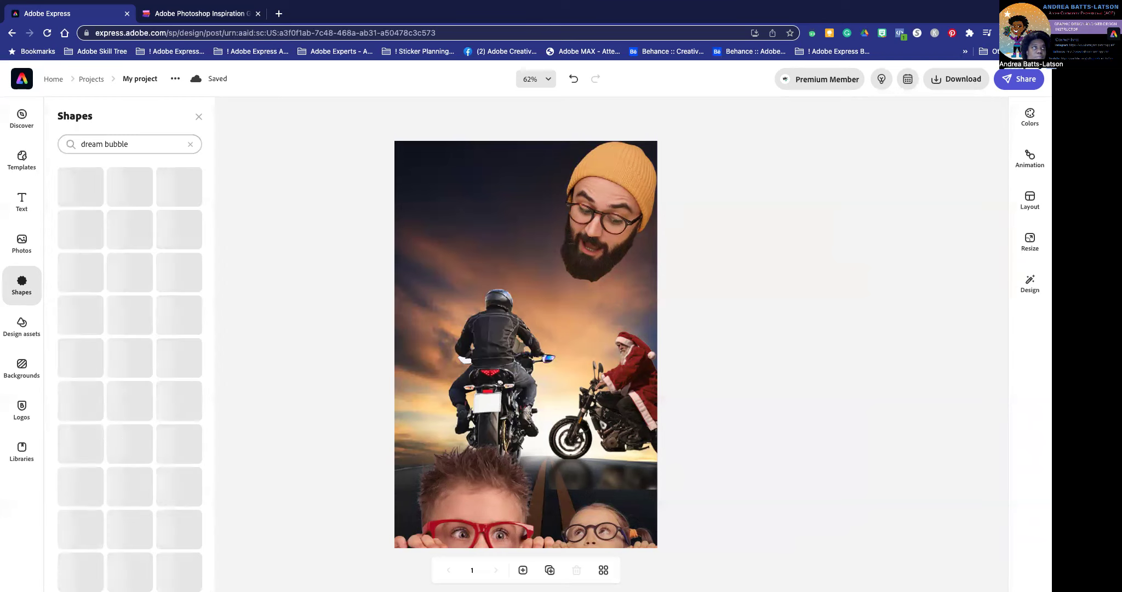
{"action": "scroll", "coordinate": [87, 363], "scroll_direction": "down", "scroll_amount": 5}
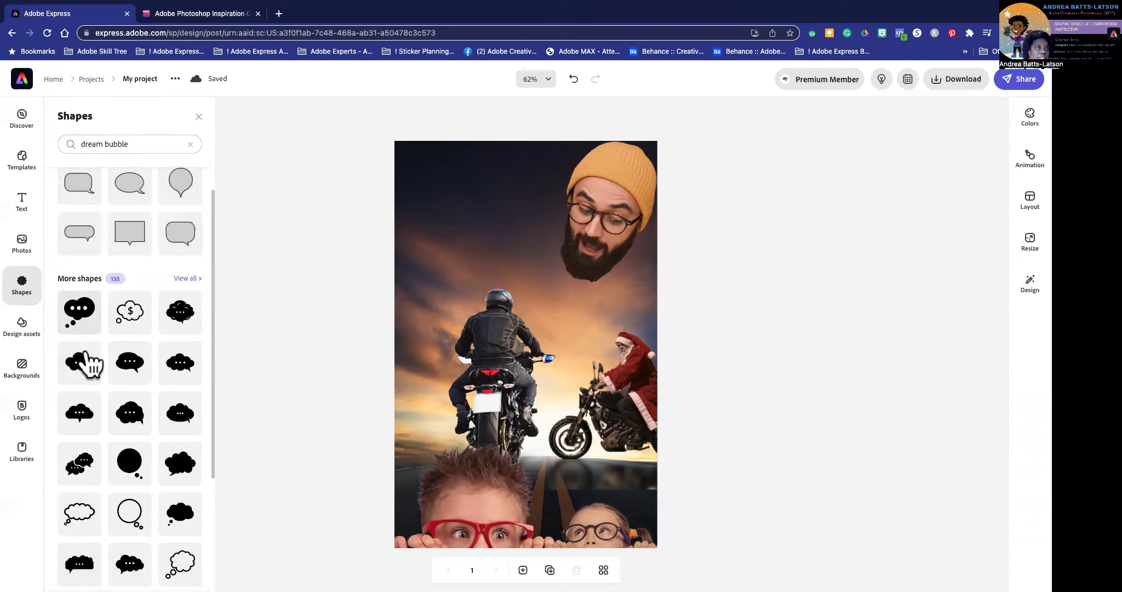
{"action": "scroll", "coordinate": [90, 363], "scroll_direction": "down", "scroll_amount": 3}
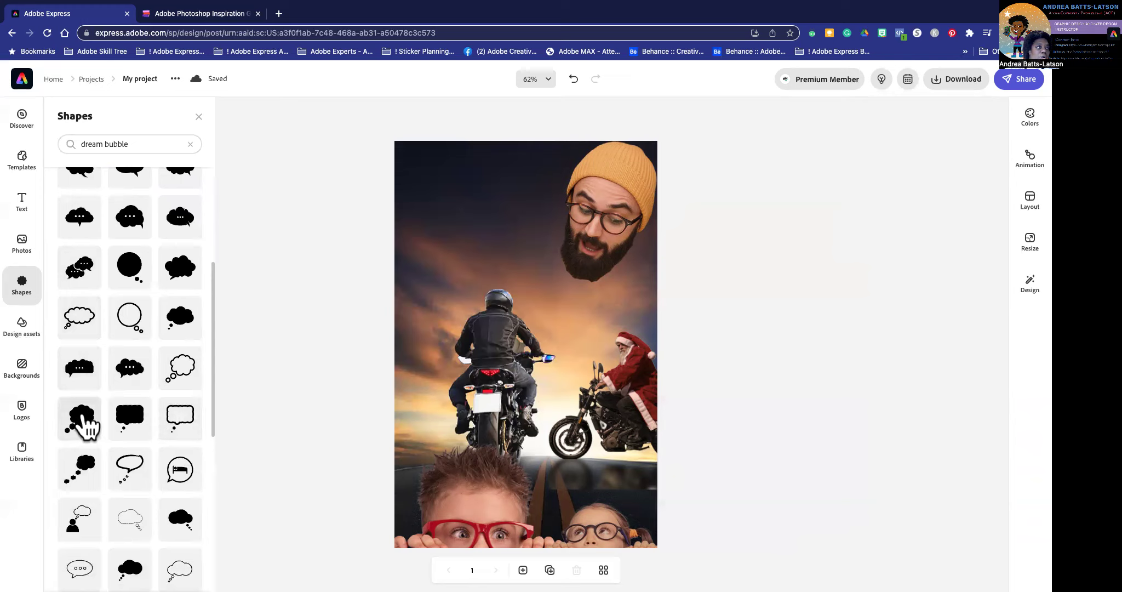
{"action": "left_click", "coordinate": [83, 421]}
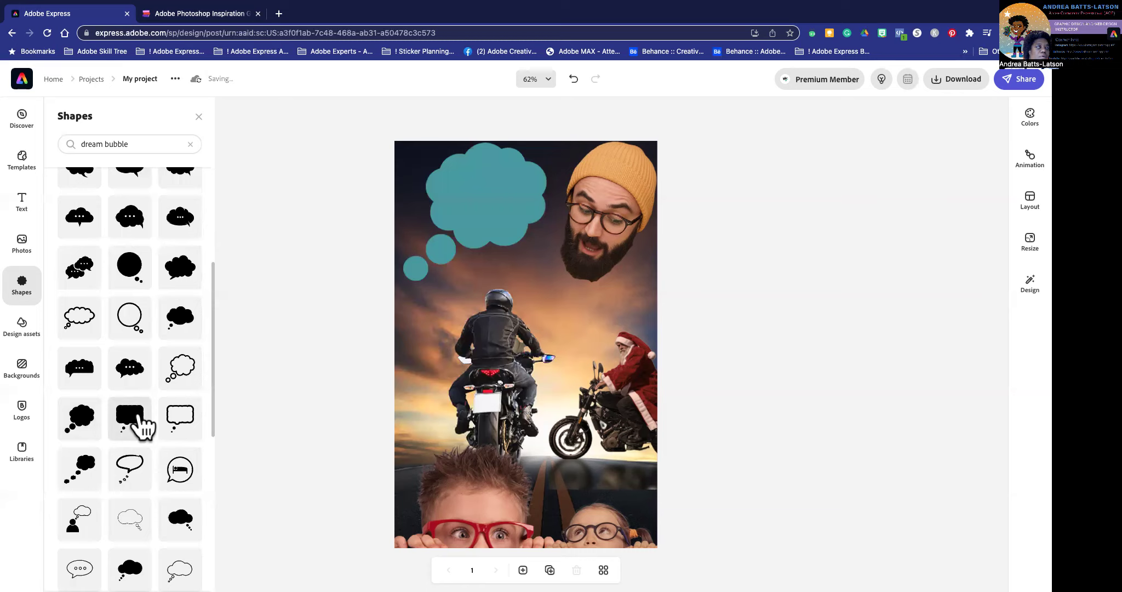
{"action": "scroll", "coordinate": [141, 422], "scroll_direction": "up", "scroll_amount": 1}
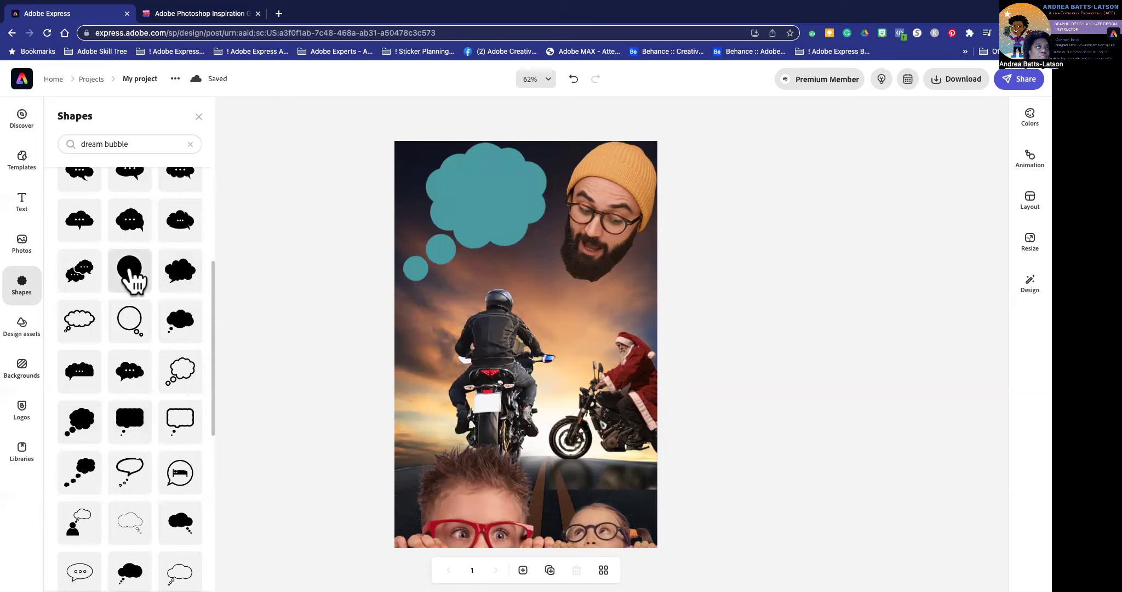
{"action": "left_click", "coordinate": [132, 274]}
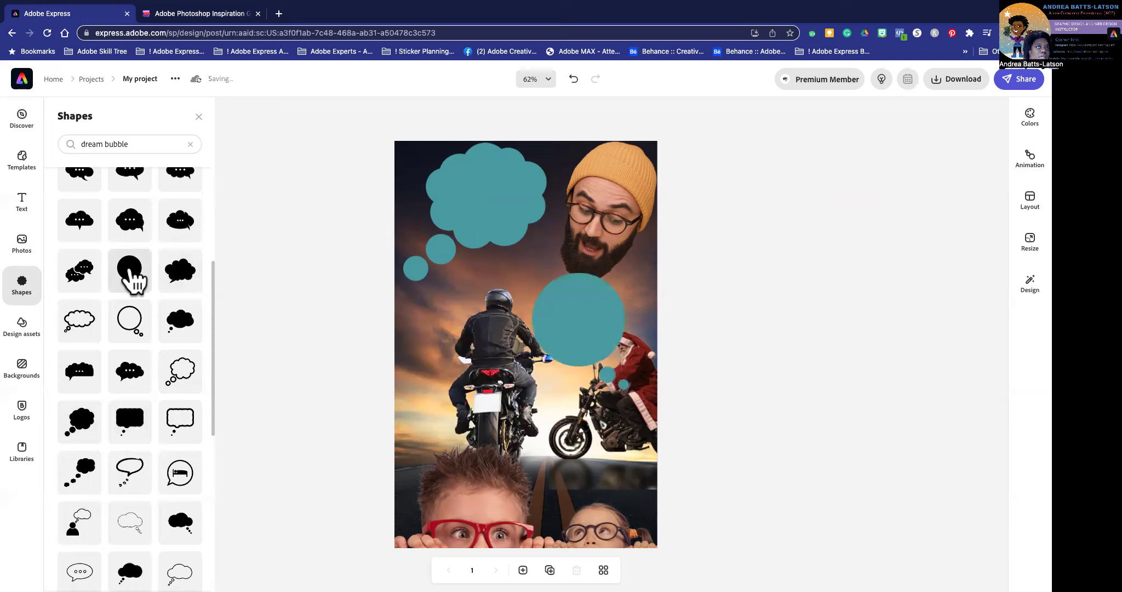
Shrink the cloud bubble and place it above the girl's head with its tail trailing down-left, moving the round bubble into the upper-left sky
{"action": "left_click", "coordinate": [491, 199]}
{"action": "left_click_drag", "start_coordinate": [491, 198], "coordinate": [500, 327]}
{"action": "mouse_move", "coordinate": [559, 422]}
{"action": "left_mouse_down"}
{"action": "mouse_move", "coordinate": [571, 452]}
{"action": "mouse_move", "coordinate": [578, 430]}
{"action": "left_mouse_up"}
{"action": "left_click_drag", "start_coordinate": [499, 401], "coordinate": [619, 428]}
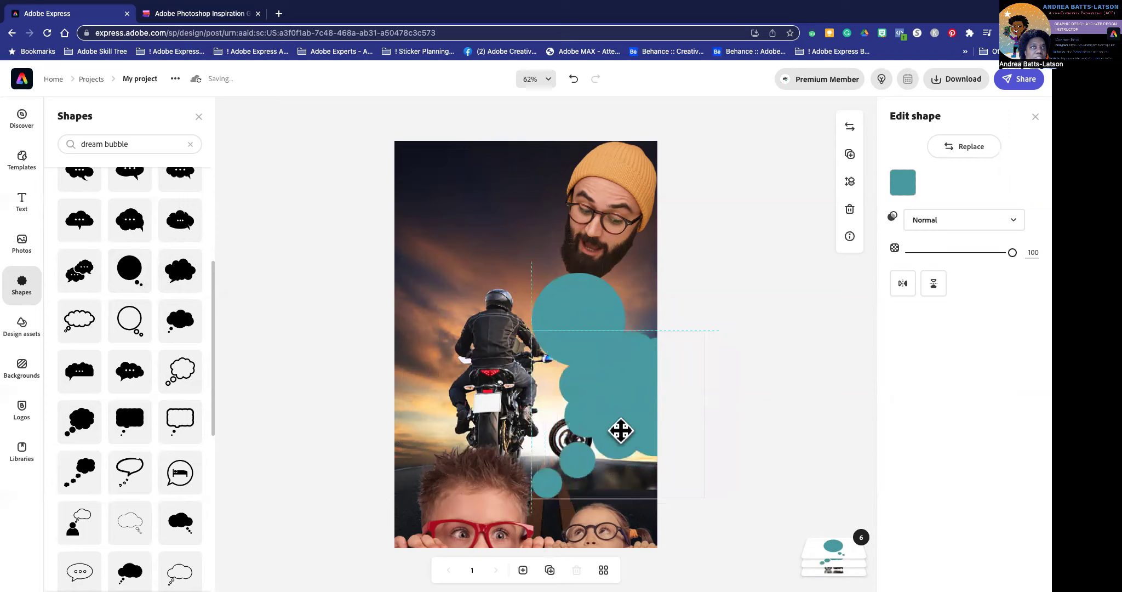
{"action": "left_click", "coordinate": [902, 283]}
{"action": "left_click_drag", "start_coordinate": [601, 388], "coordinate": [485, 311]}
{"action": "left_click_drag", "start_coordinate": [597, 431], "coordinate": [529, 435]}
{"action": "left_click_drag", "start_coordinate": [465, 340], "coordinate": [597, 467]}
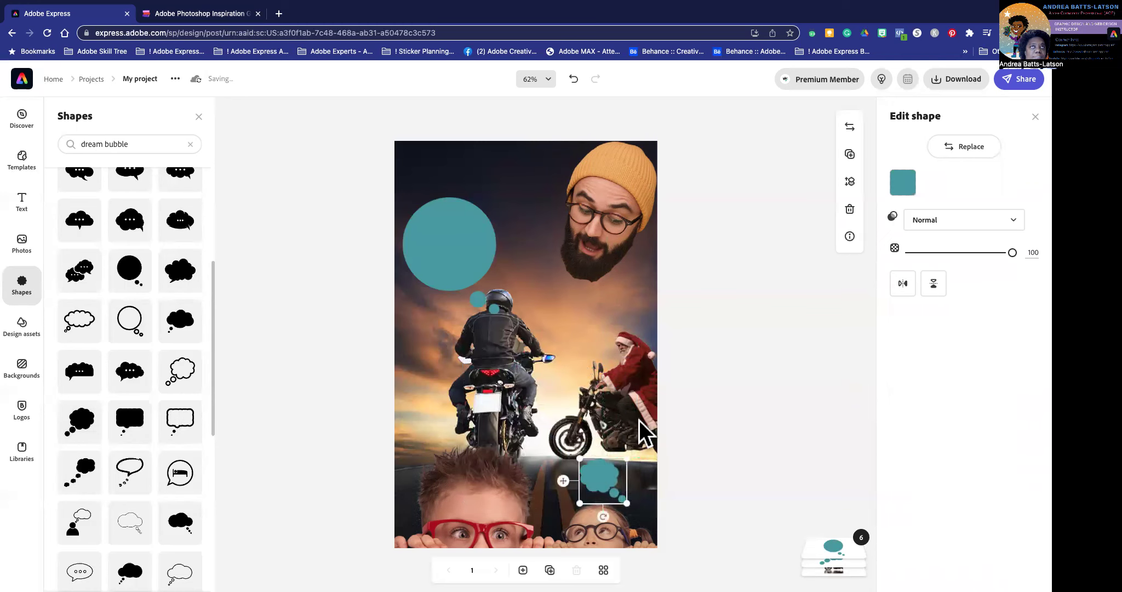
{"action": "left_click", "coordinate": [903, 283]}
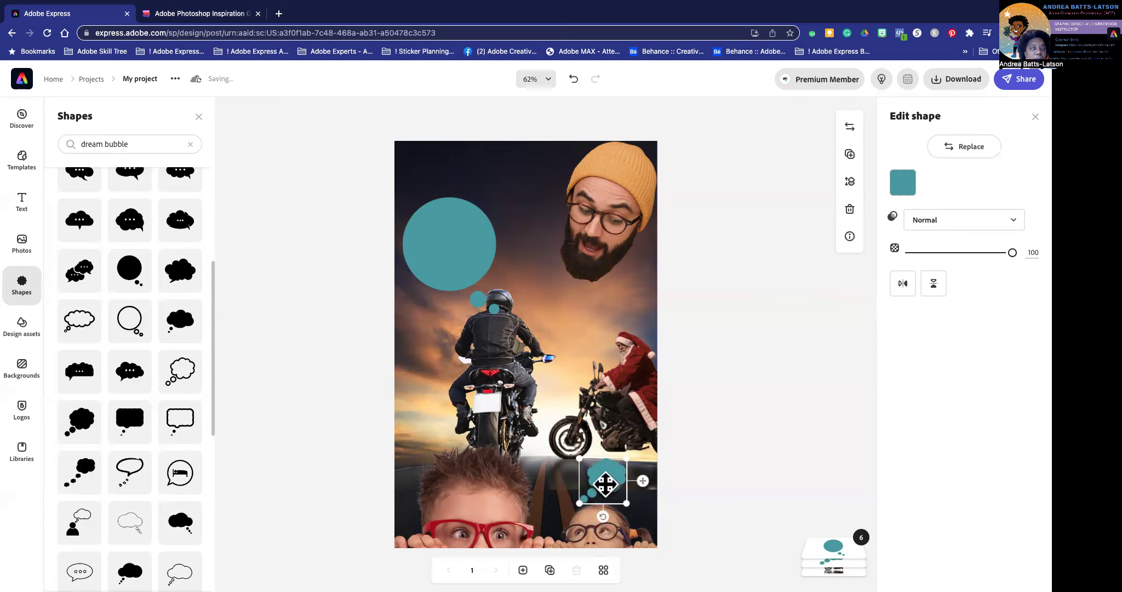
{"action": "left_click_drag", "start_coordinate": [608, 479], "coordinate": [610, 472]}
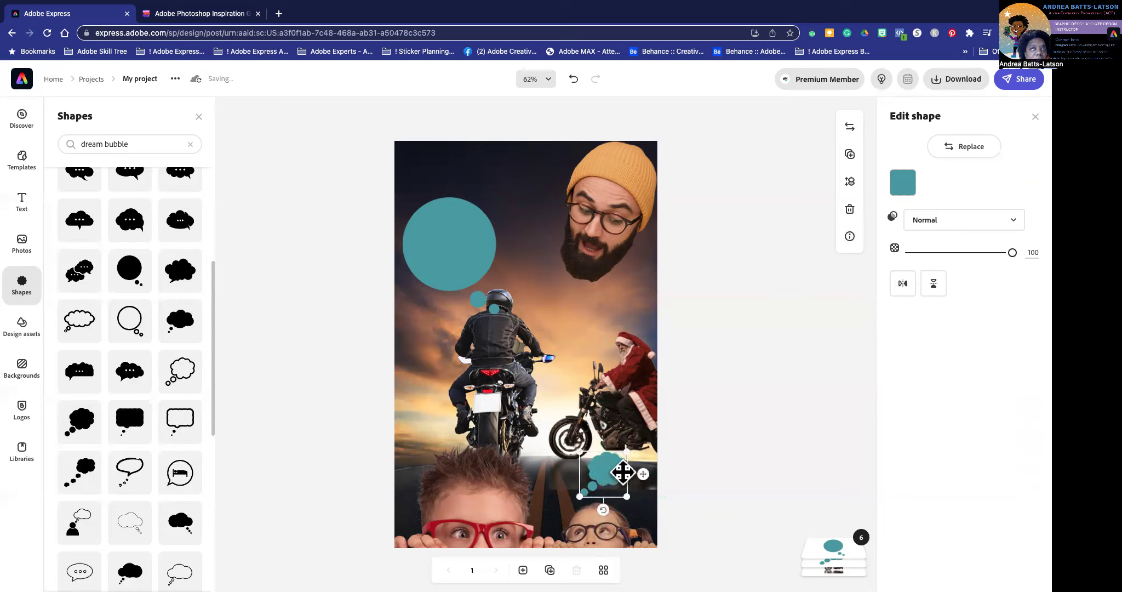
Recolour the cloud bubble with the peach tone EFB97D sampled from the sunset sky and shift it closer to the poster's right edge
{"action": "left_click", "coordinate": [904, 184]}
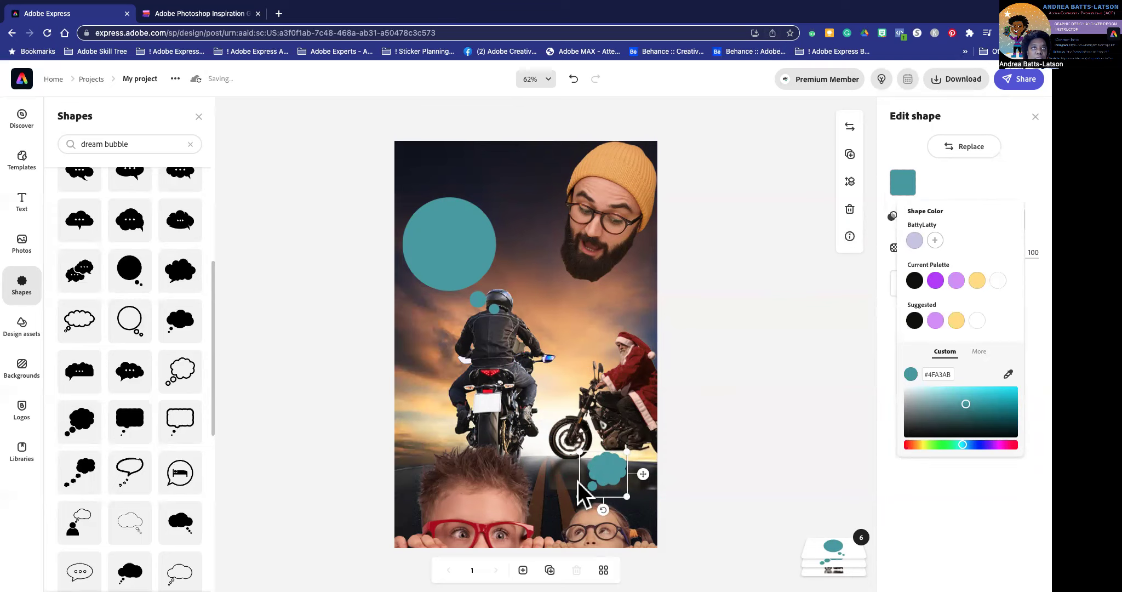
{"action": "left_click", "coordinate": [1010, 374]}
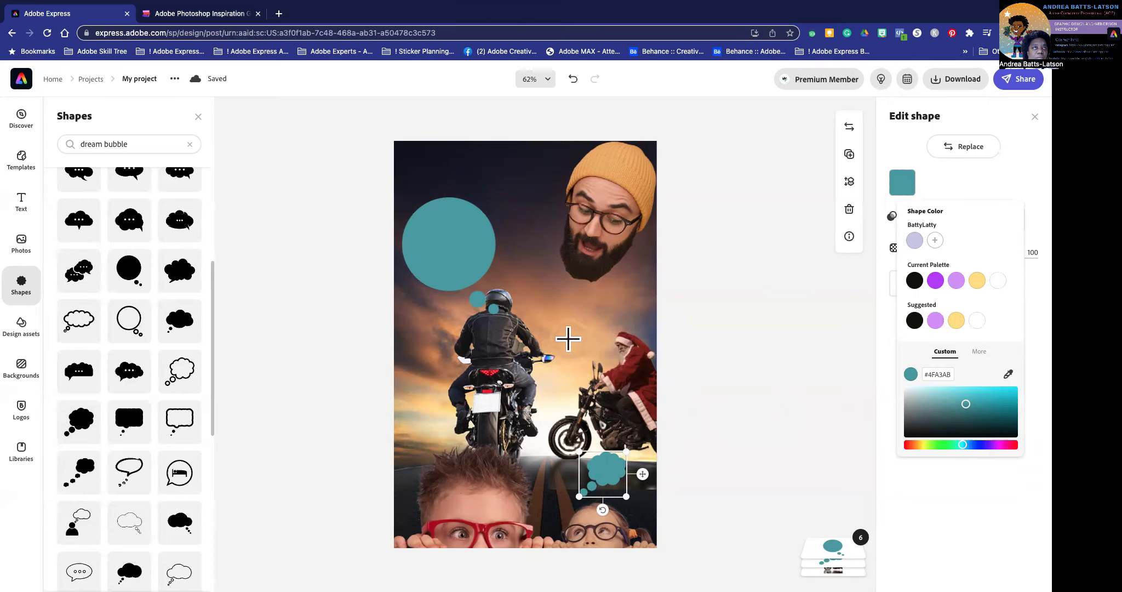
{"action": "left_click", "coordinate": [582, 335]}
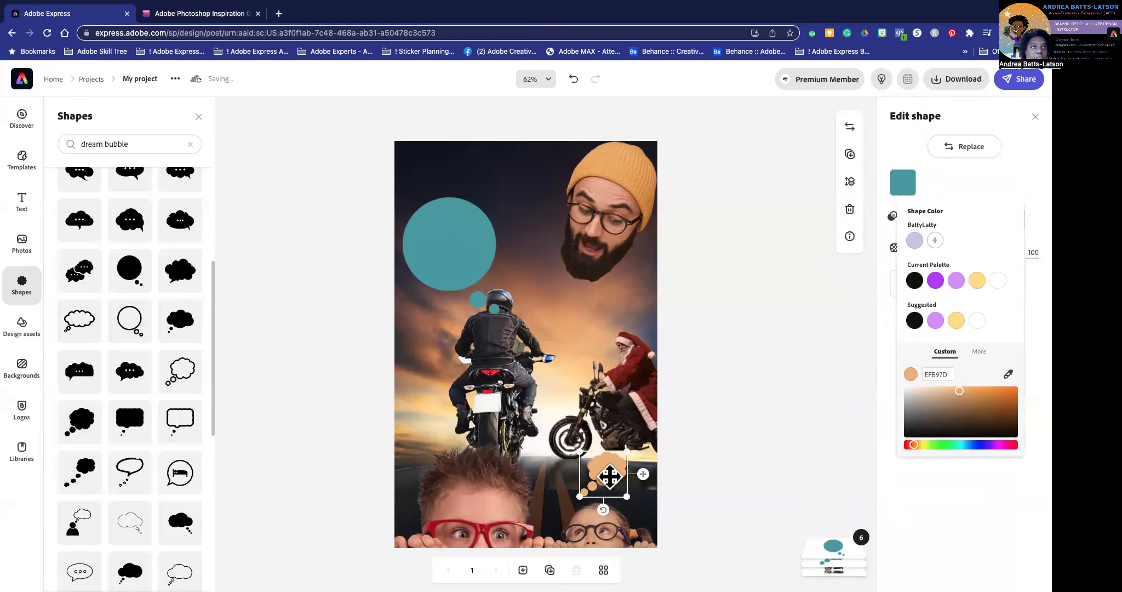
{"action": "left_click_drag", "start_coordinate": [598, 464], "coordinate": [632, 470]}
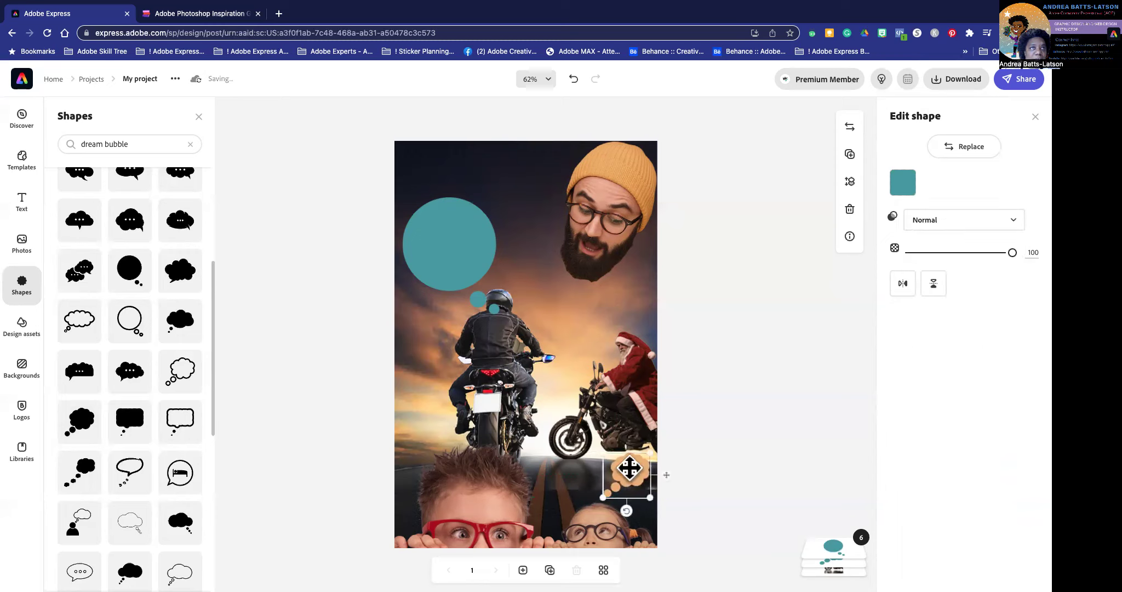
{"action": "left_click", "coordinate": [339, 428]}
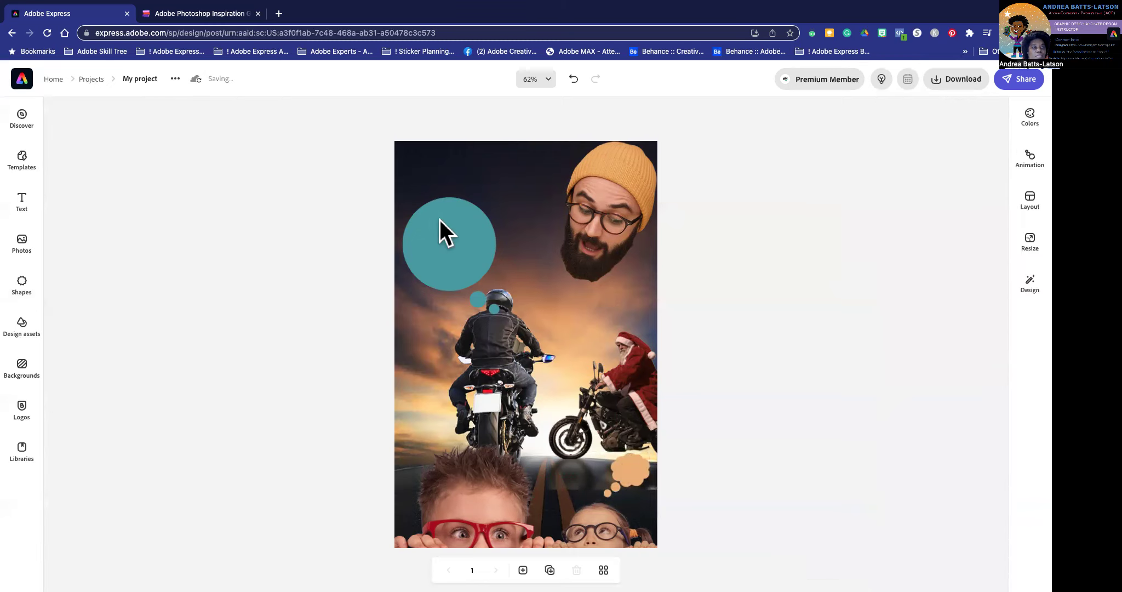
Shrink the teal round thought bubble and place it above the red-glasses boy's hair, beside the central biker's motorcycle
{"action": "left_click", "coordinate": [439, 237]}
{"action": "left_click_drag", "start_coordinate": [440, 254], "coordinate": [419, 359]}
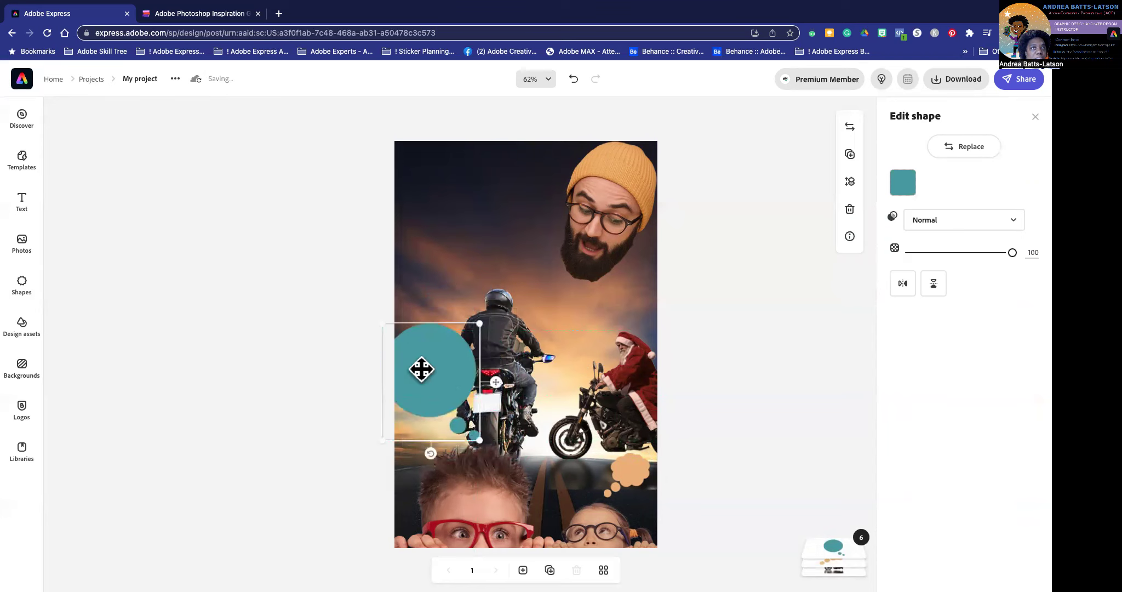
{"action": "left_click_drag", "start_coordinate": [475, 445], "coordinate": [426, 401]}
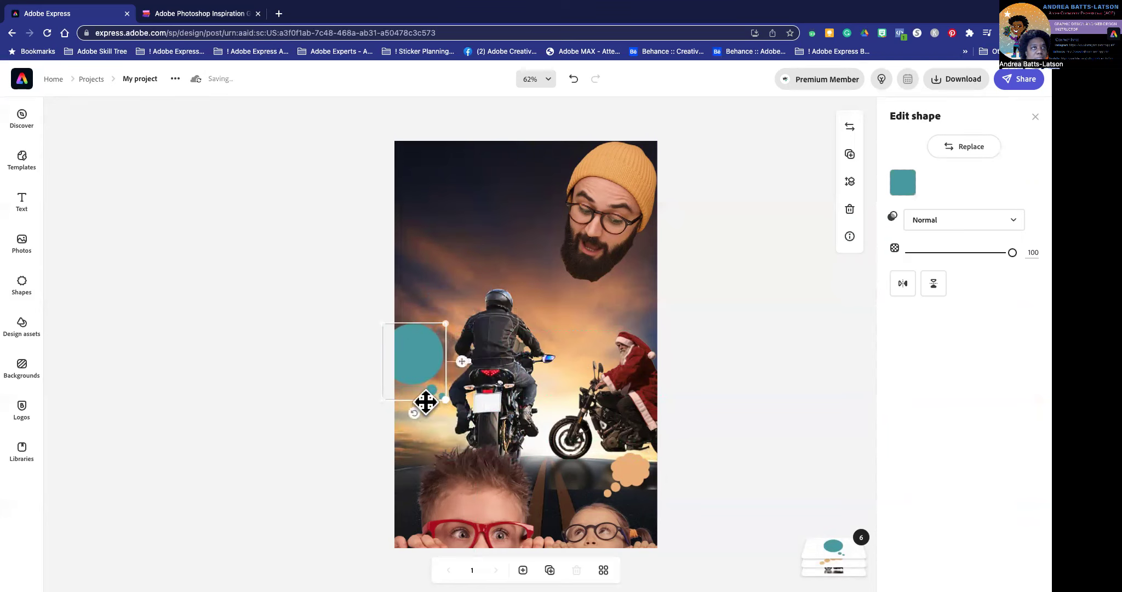
{"action": "left_click_drag", "start_coordinate": [428, 363], "coordinate": [427, 390]}
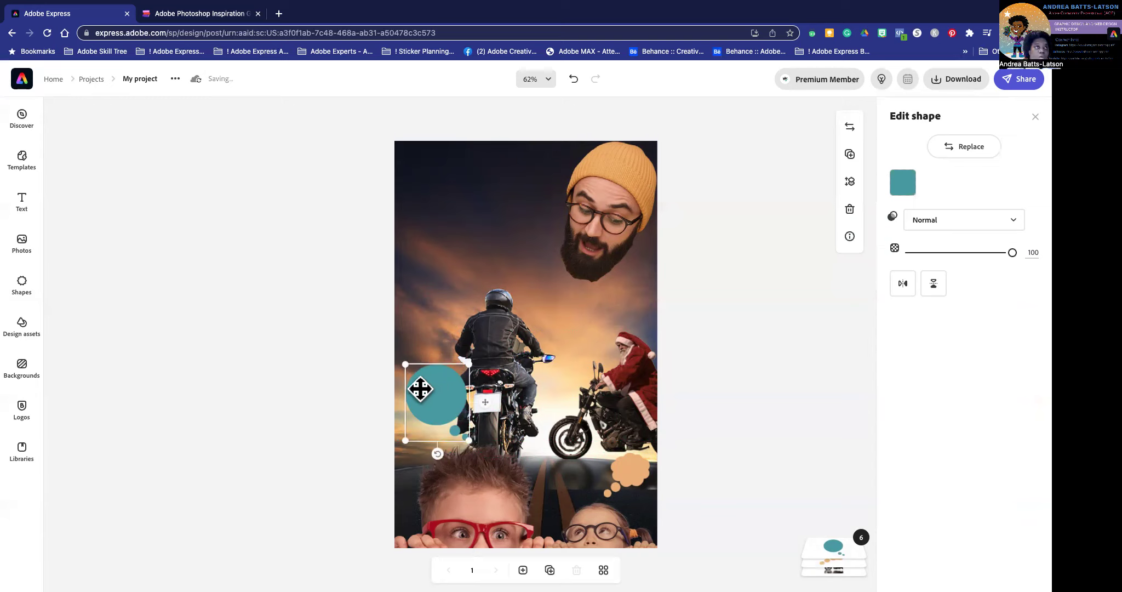
Recolour the round bubble with the orange tone E09F65 sampled from the sunset sky, then shrink it slightly and lower it towards the boy's hair
{"action": "left_click", "coordinate": [905, 184]}
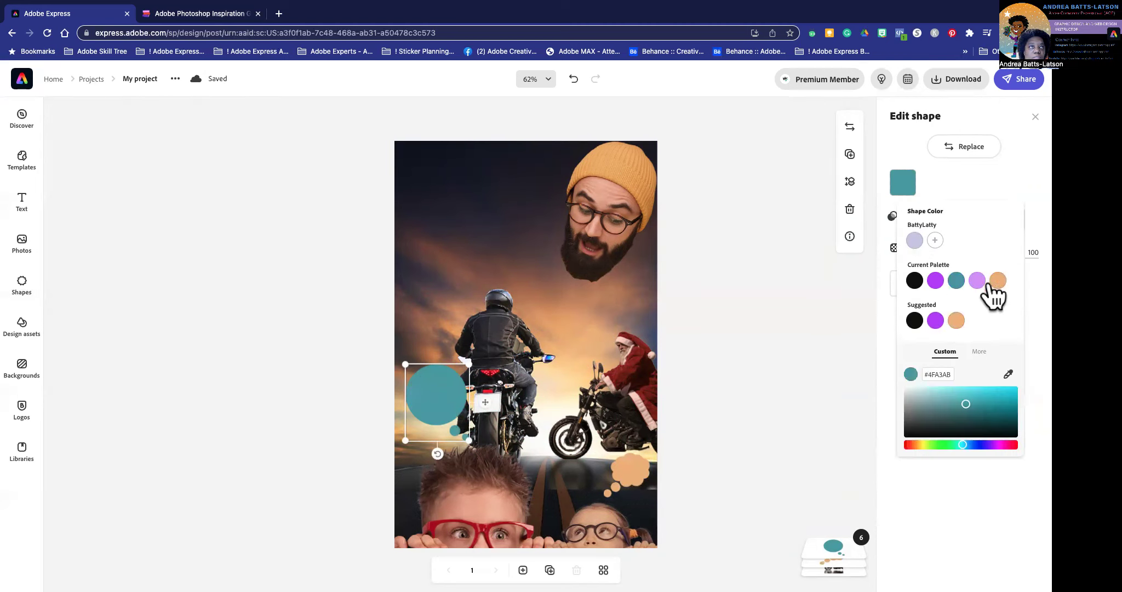
{"action": "left_click", "coordinate": [1008, 375]}
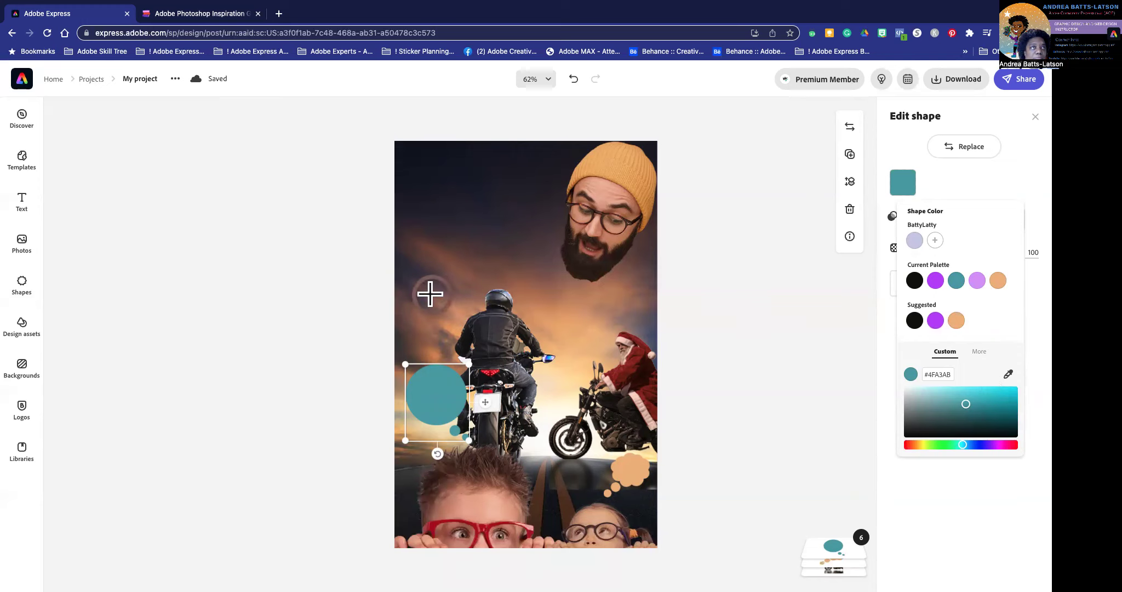
{"action": "left_click", "coordinate": [427, 291]}
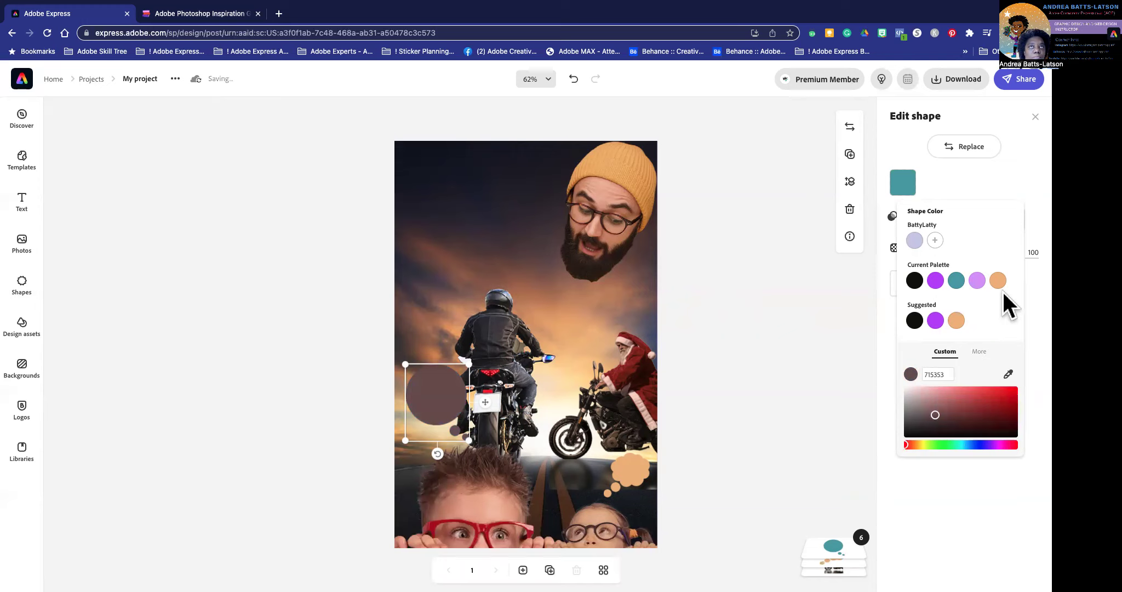
{"action": "left_click", "coordinate": [1009, 375]}
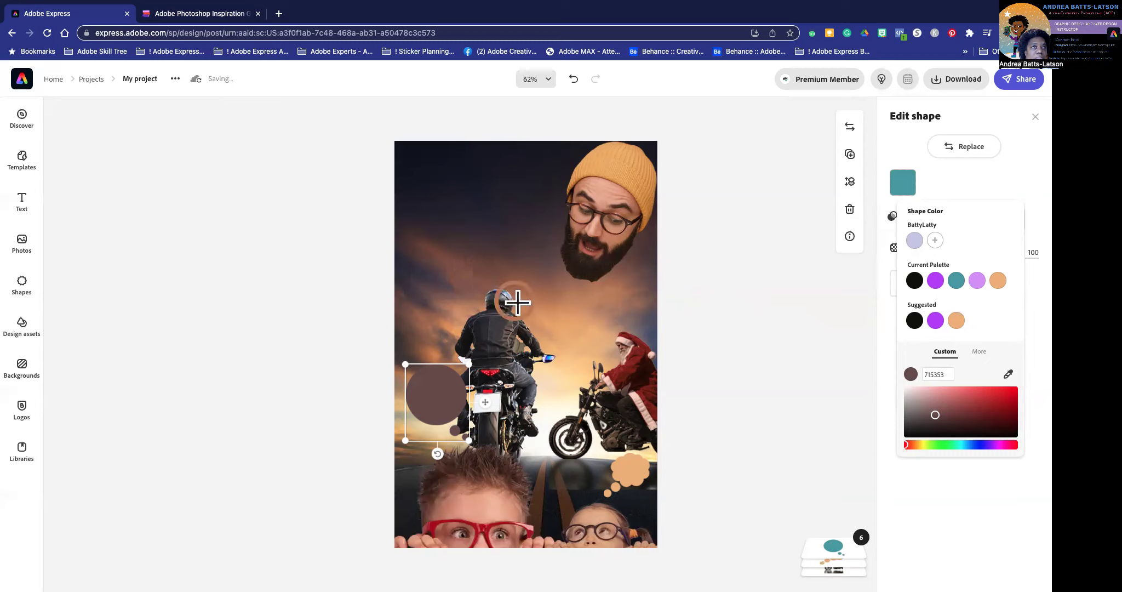
{"action": "left_click", "coordinate": [543, 310]}
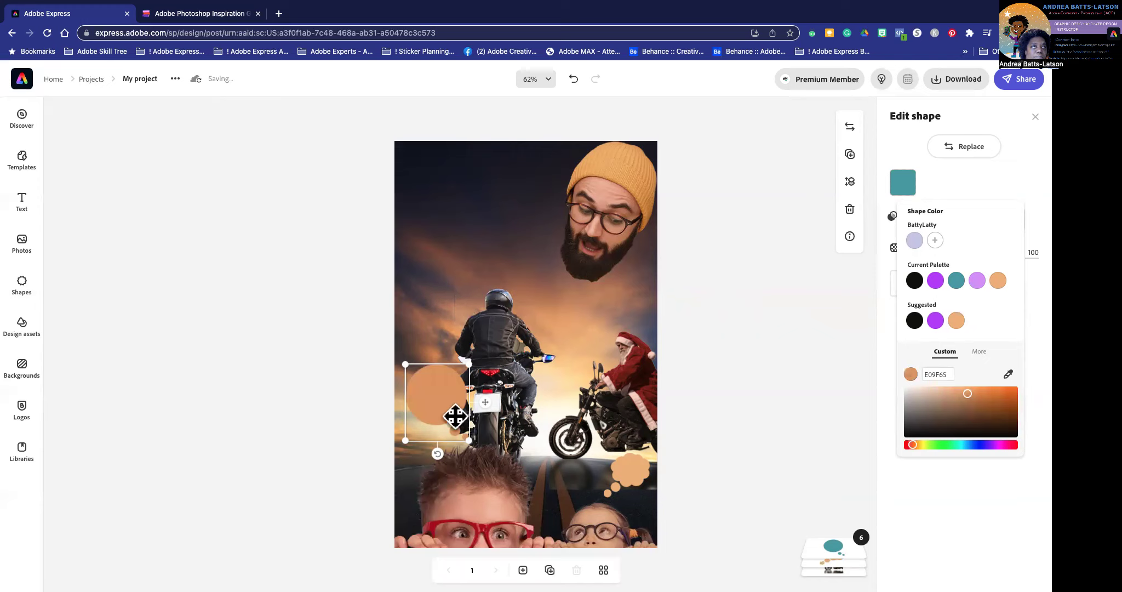
{"action": "left_click_drag", "start_coordinate": [404, 369], "coordinate": [434, 425]}
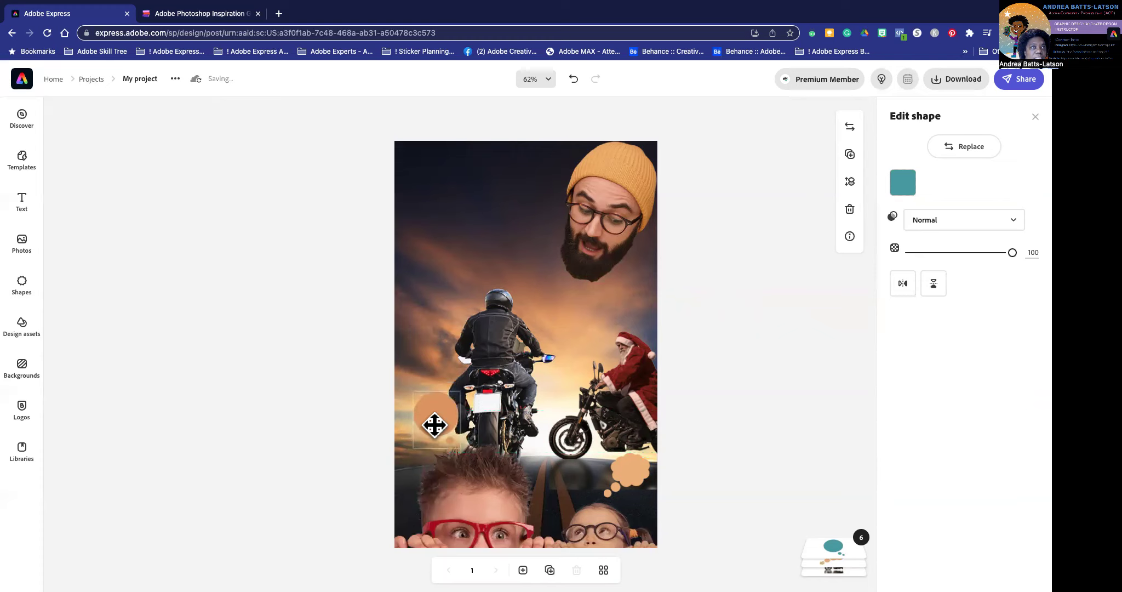
{"action": "left_click", "coordinate": [326, 322]}
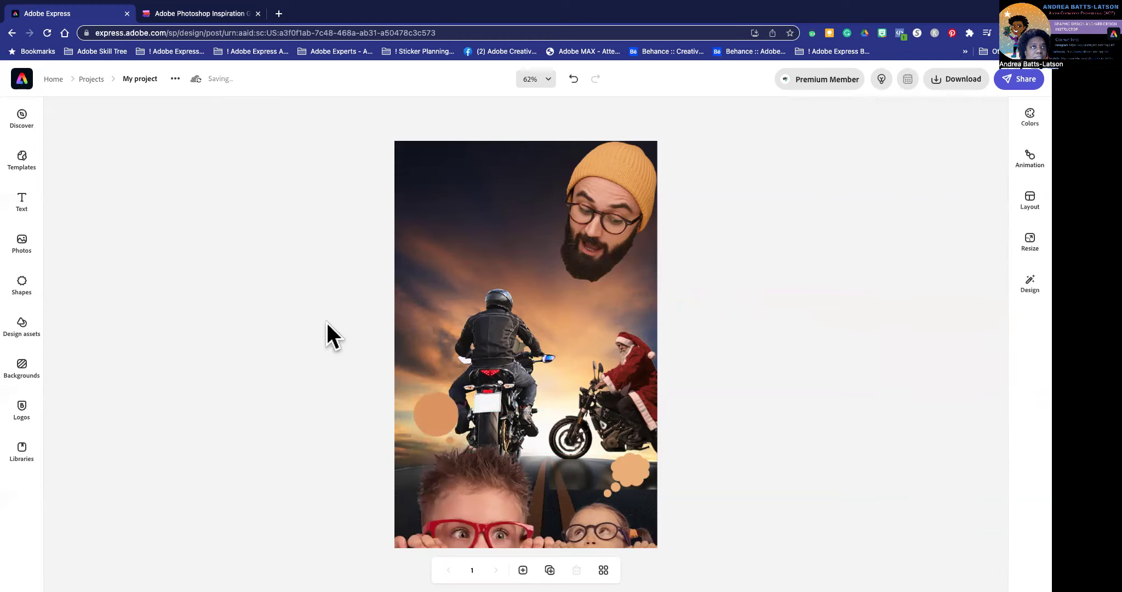
{"action": "left_click", "coordinate": [430, 406]}
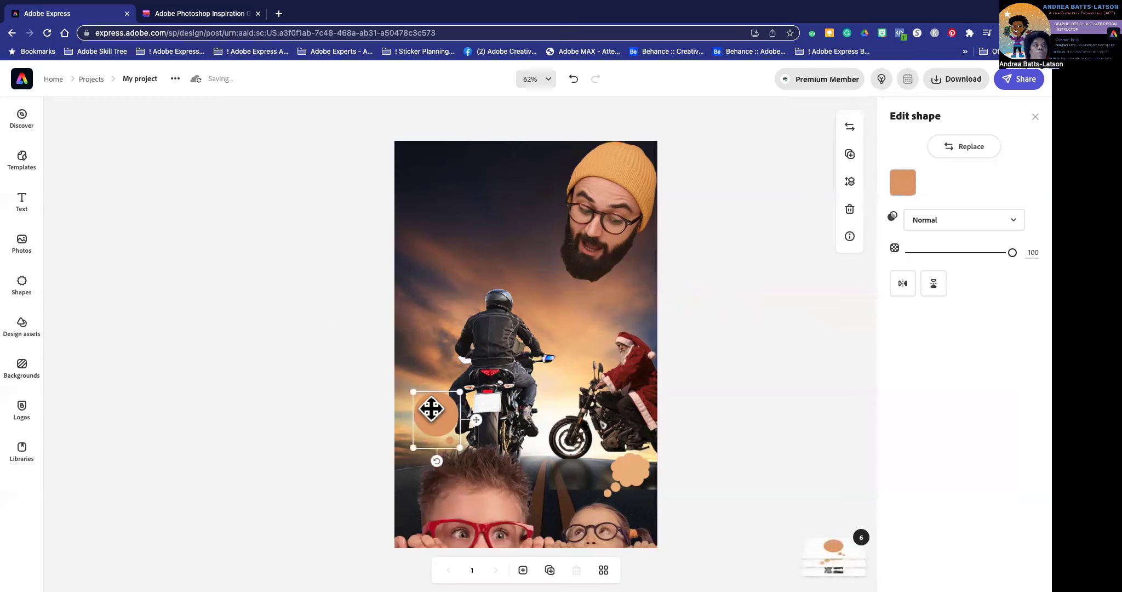
{"action": "left_click", "coordinate": [244, 289]}
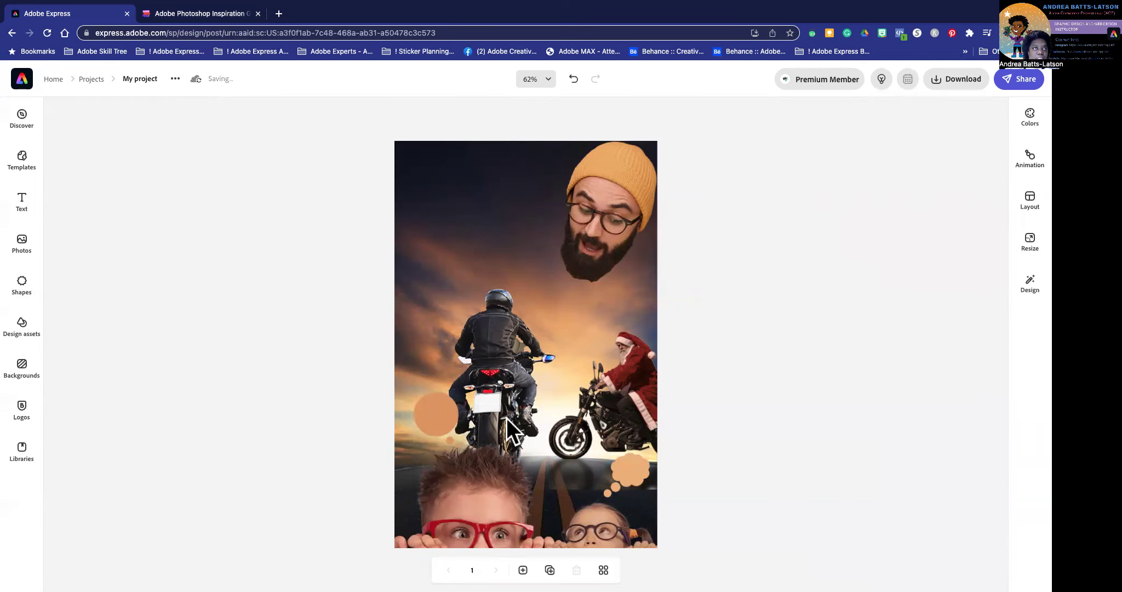
Duplicate the round thought bubble and recolor the copy with dark #302B35 sampled from the sky
{"action": "left_click", "coordinate": [431, 422]}
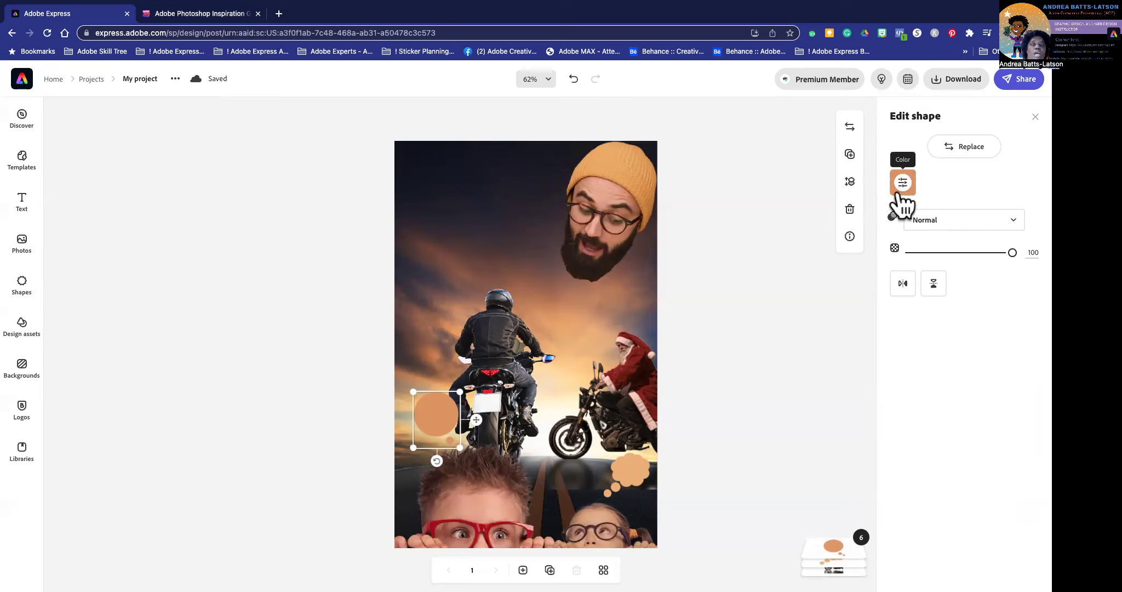
{"action": "left_click", "coordinate": [850, 155]}
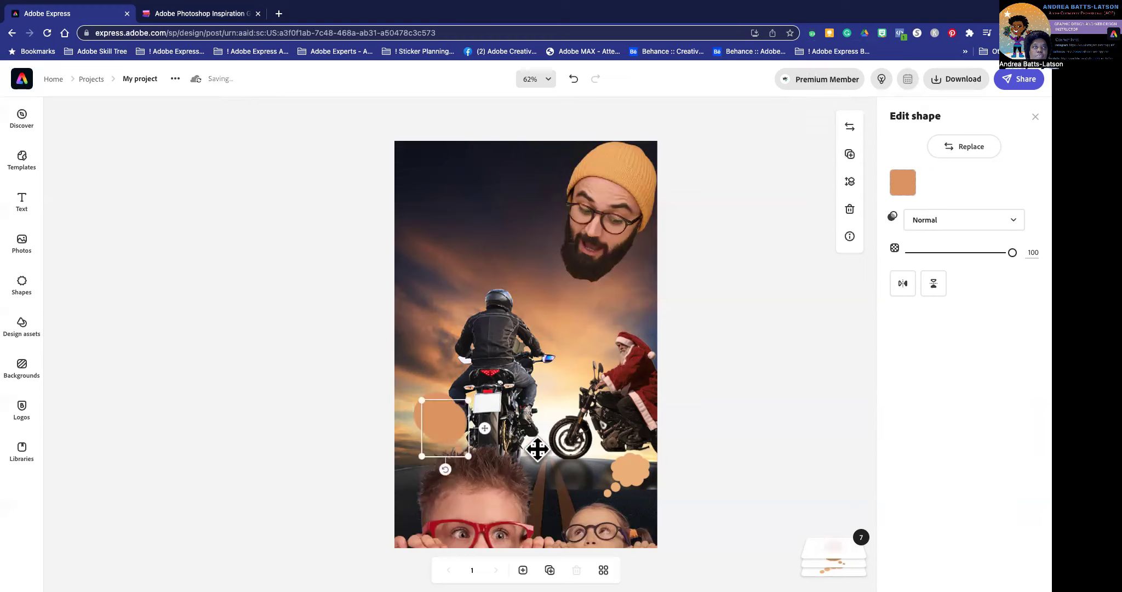
{"action": "left_click", "coordinate": [902, 184]}
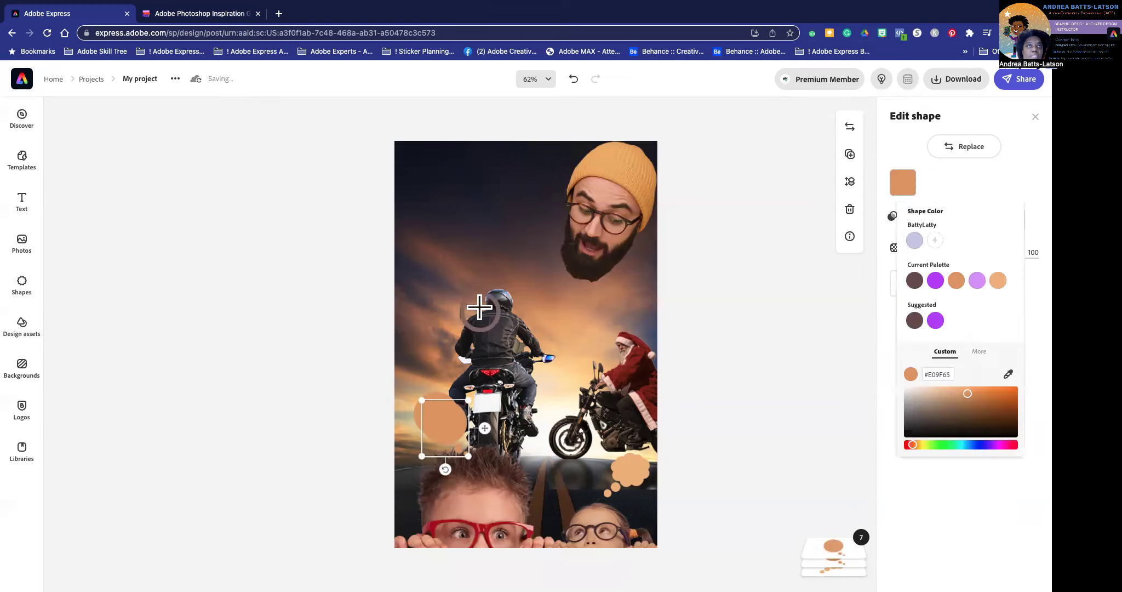
{"action": "left_click", "coordinate": [466, 222]}
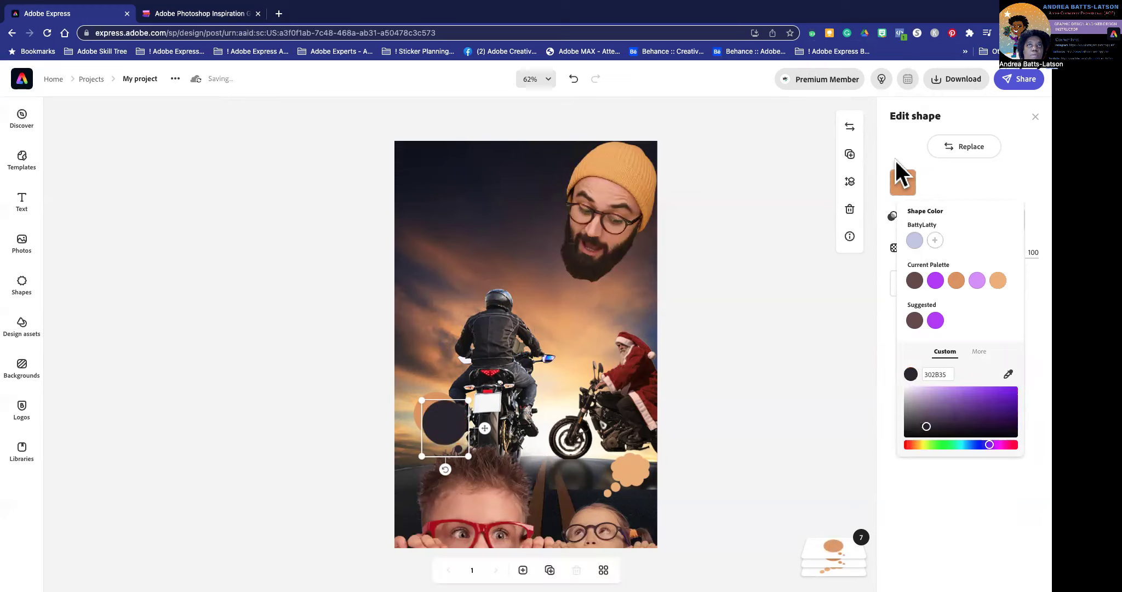
Place the dark copy behind the orange round bubble and nudge it up and left so it forms a narrow offset shadow
{"action": "left_click", "coordinate": [846, 548]}
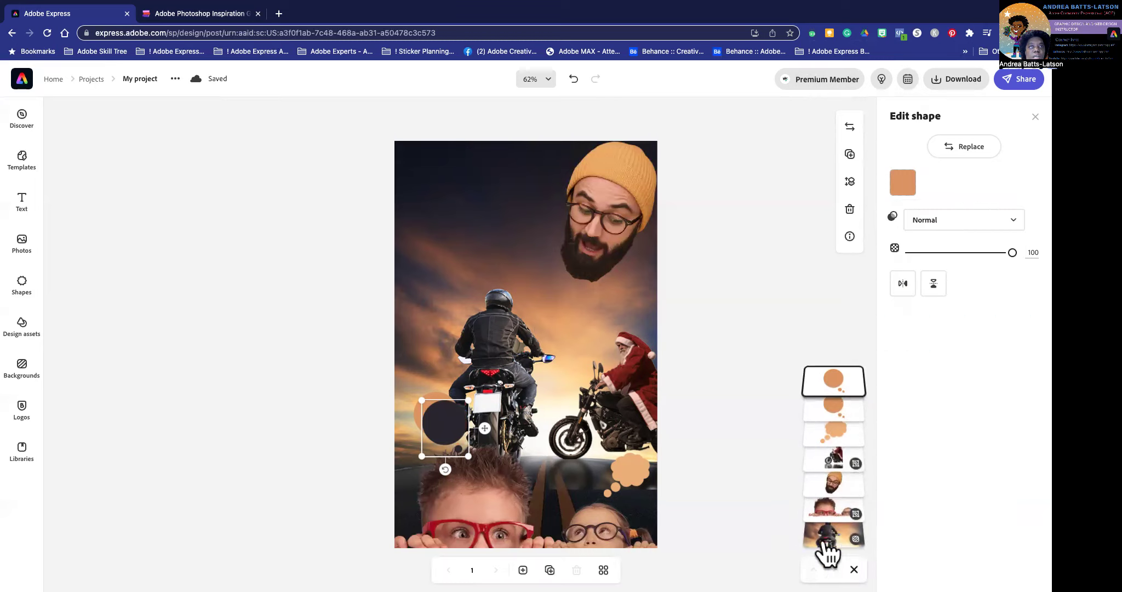
{"action": "left_click_drag", "start_coordinate": [822, 380], "coordinate": [829, 416]}
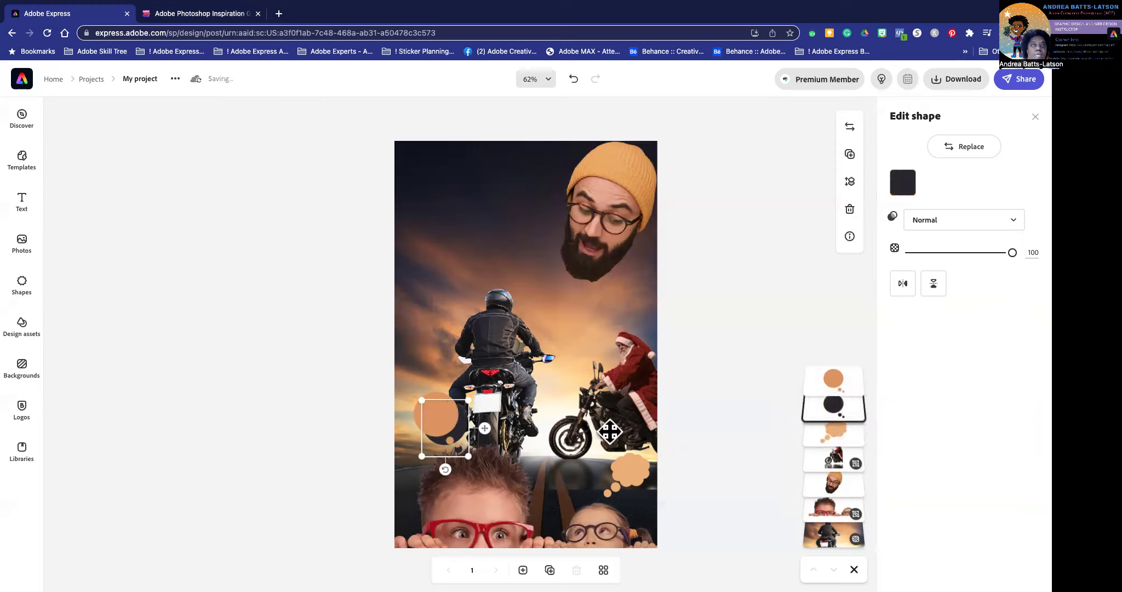
{"action": "key", "text": "Left"}
{"action": "key", "text": "Left"}
{"action": "key", "text": "Left"}
{"action": "key", "text": "Left"}
{"action": "key", "text": "Left"}
{"action": "key", "text": "Left"}
{"action": "key", "text": "Left"}
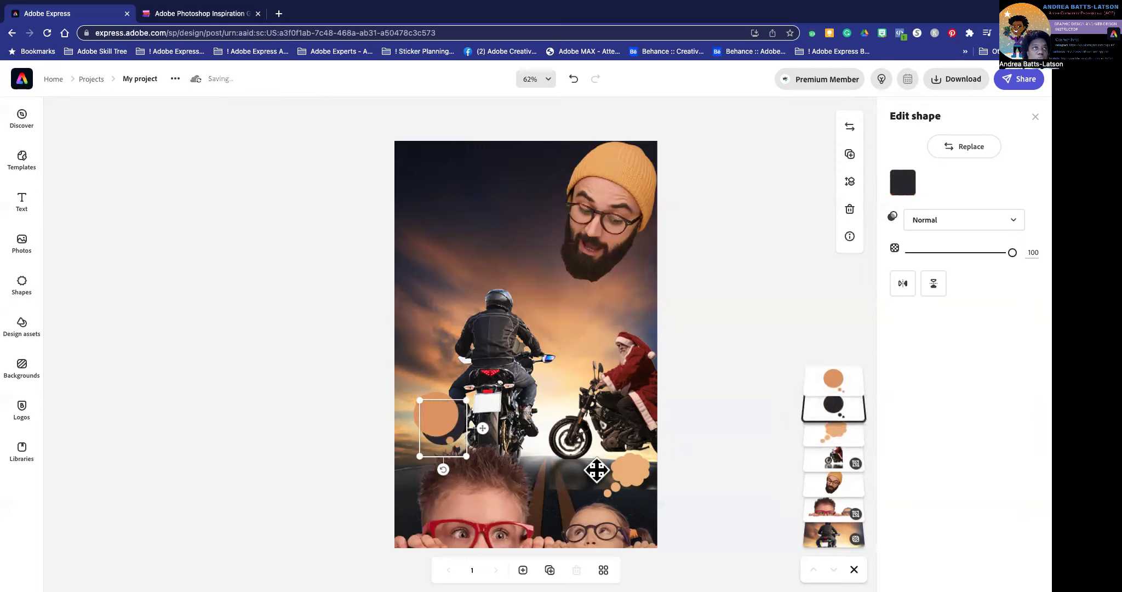
{"action": "key", "text": "Up"}
{"action": "key", "text": "Up"}
{"action": "key", "text": "Up"}
{"action": "key", "text": "Up"}
{"action": "key", "text": "Up"}
{"action": "key", "text": "Up"}
{"action": "key", "text": "Up"}
{"action": "key", "text": "Up"}
{"action": "key", "text": "Up"}
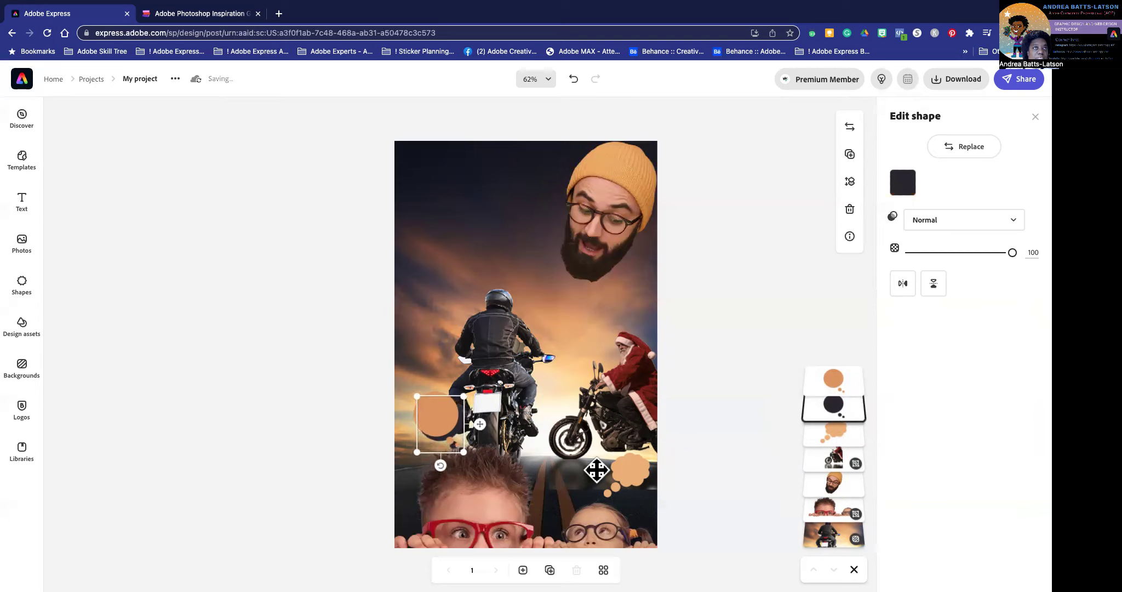
{"action": "key", "text": "Left"}
{"action": "key", "text": "Up"}
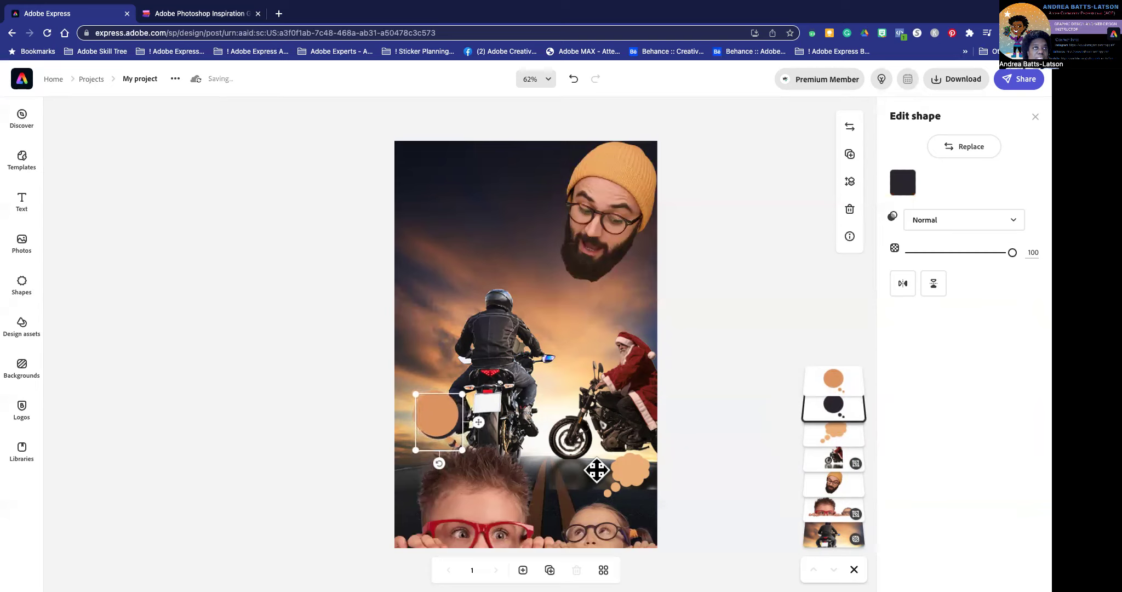
{"action": "key", "text": "Right"}
{"action": "key", "text": "Right"}
{"action": "key", "text": "Right"}
{"action": "key", "text": "Up"}
{"action": "key", "text": "Up"}
{"action": "key", "text": "Up"}
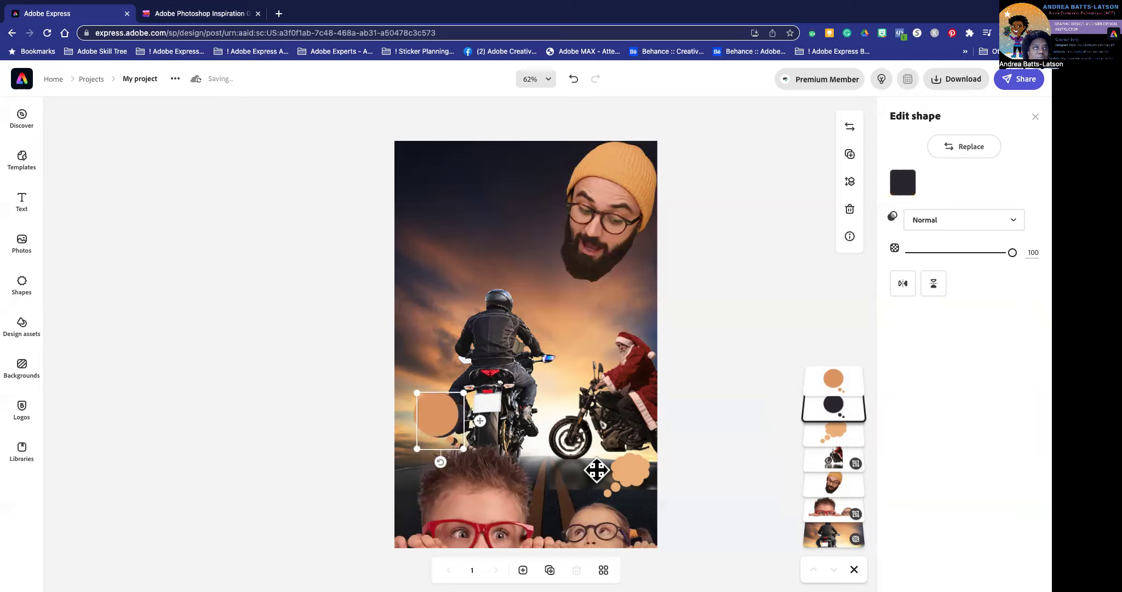
{"action": "key", "text": "Left"}
{"action": "key", "text": "Left"}
{"action": "key", "text": "Right"}
{"action": "key", "text": "Right"}
{"action": "key", "text": "Down"}
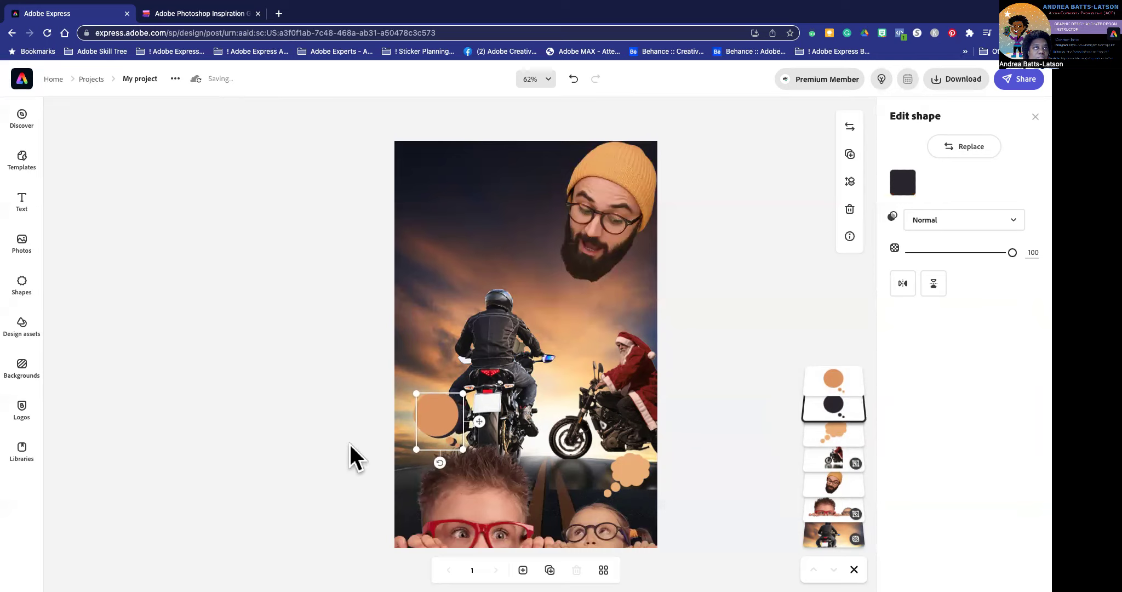
{"action": "left_click", "coordinate": [841, 269]}
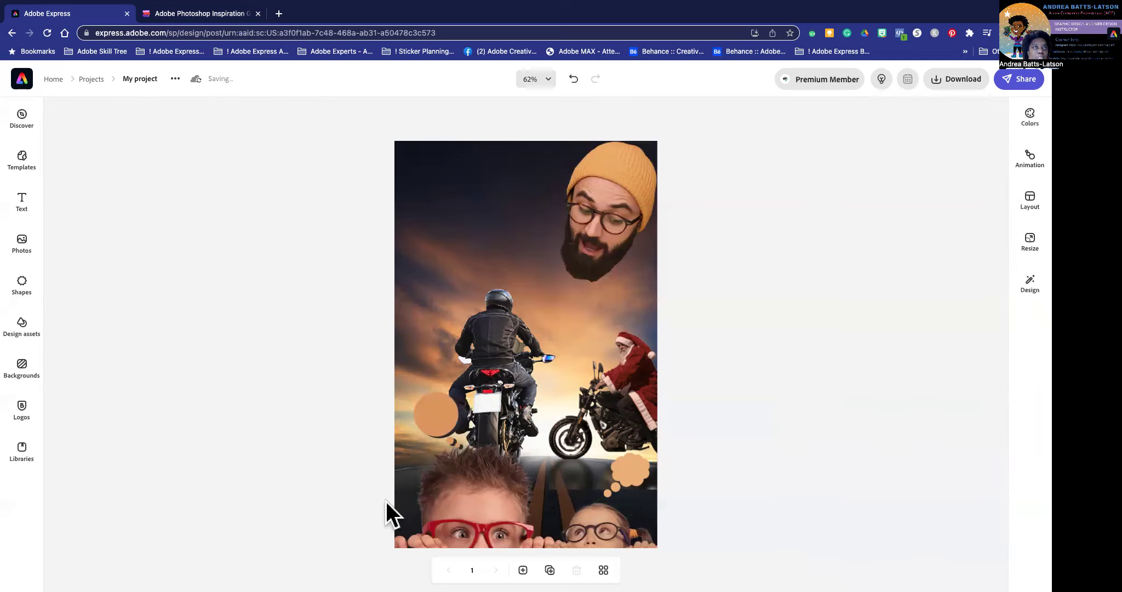
Recolor the front round thought bubble with pale cream #FFE5B3 sampled from the bright sky between the motorcycles
{"action": "left_click", "coordinate": [430, 417]}
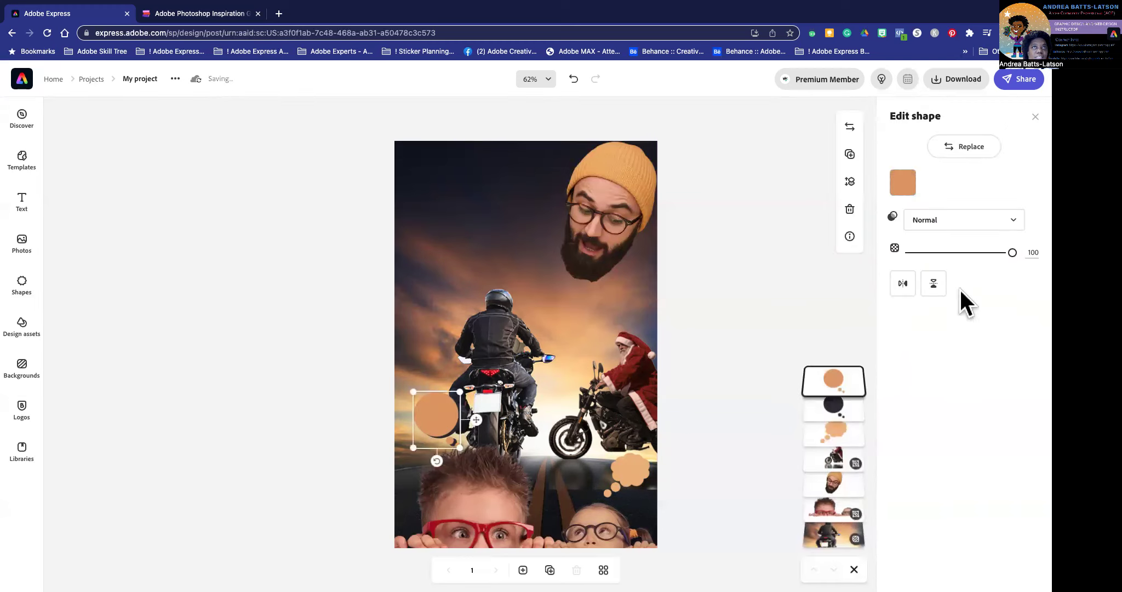
{"action": "left_click", "coordinate": [901, 182]}
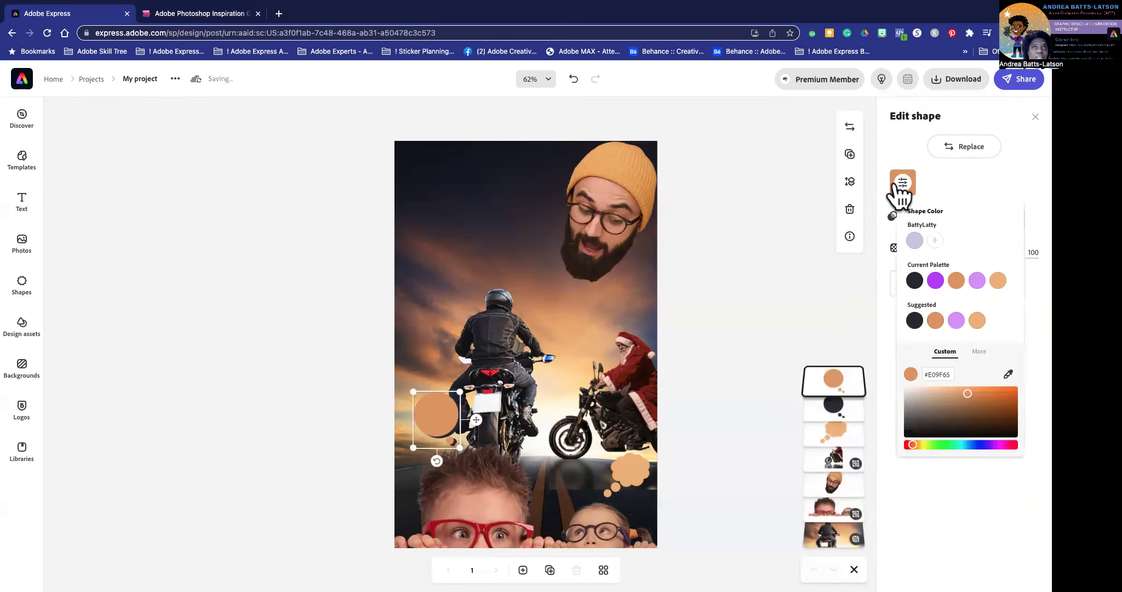
{"action": "left_click", "coordinate": [1009, 374]}
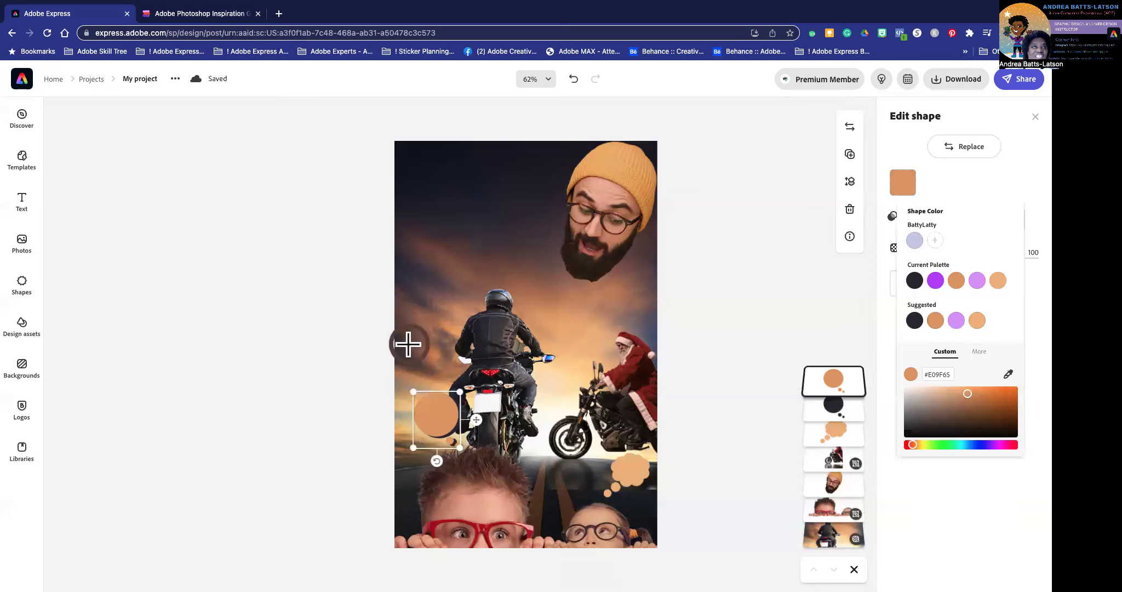
{"action": "left_click", "coordinate": [559, 380]}
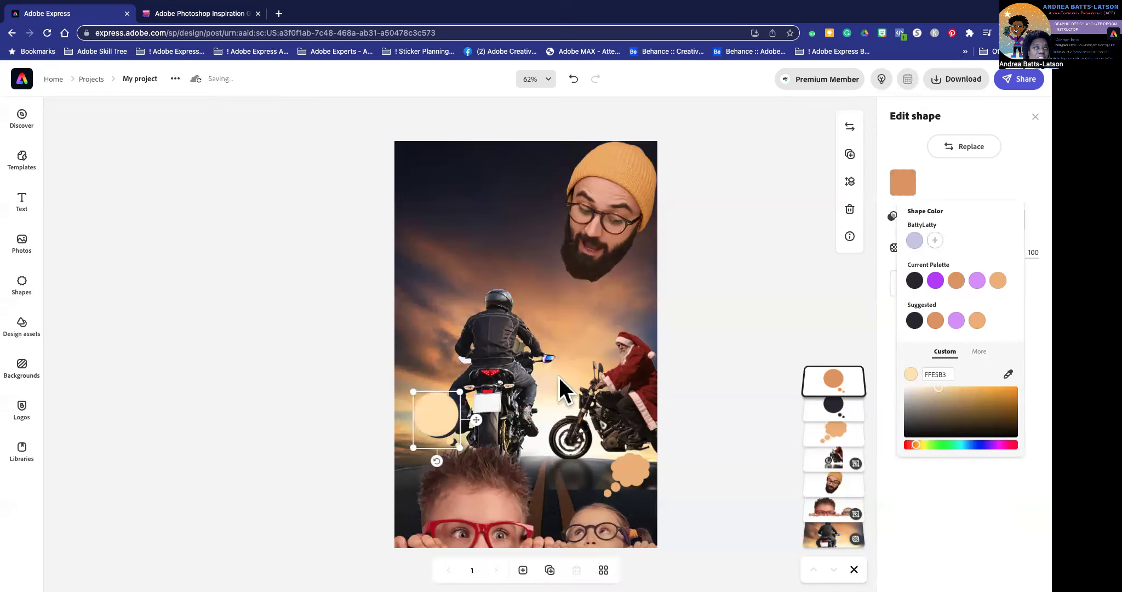
{"action": "left_click", "coordinate": [253, 312]}
{"action": "left_click", "coordinate": [253, 311]}
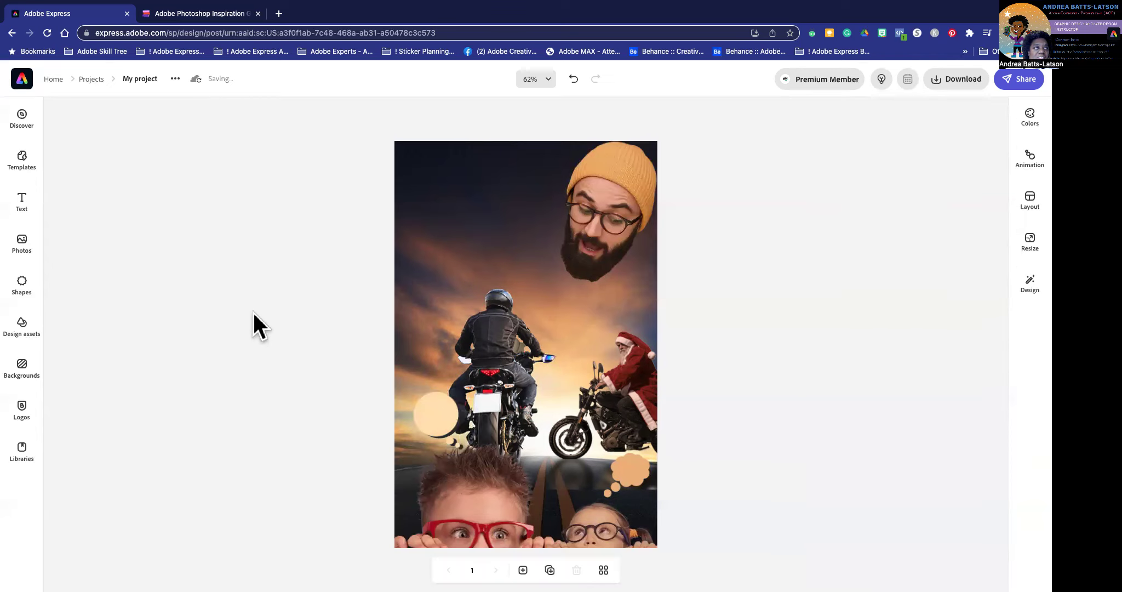
Duplicate the cloud-shaped thought bubble above the girl and move the copy one layer below the original
{"action": "left_click", "coordinate": [640, 472]}
{"action": "left_click", "coordinate": [666, 475]}
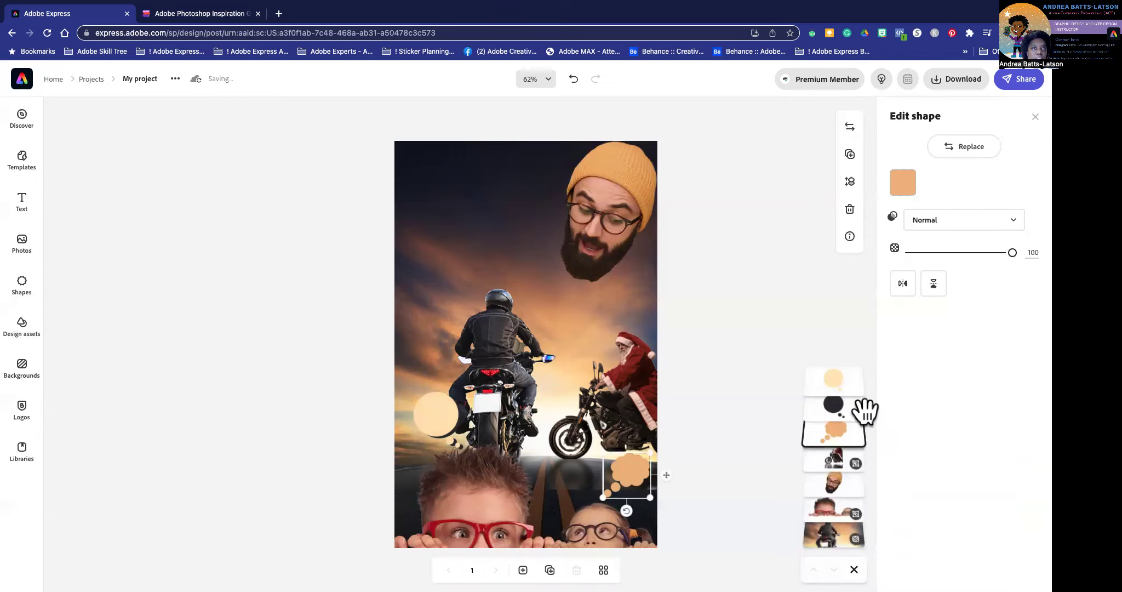
{"action": "left_click", "coordinate": [849, 154]}
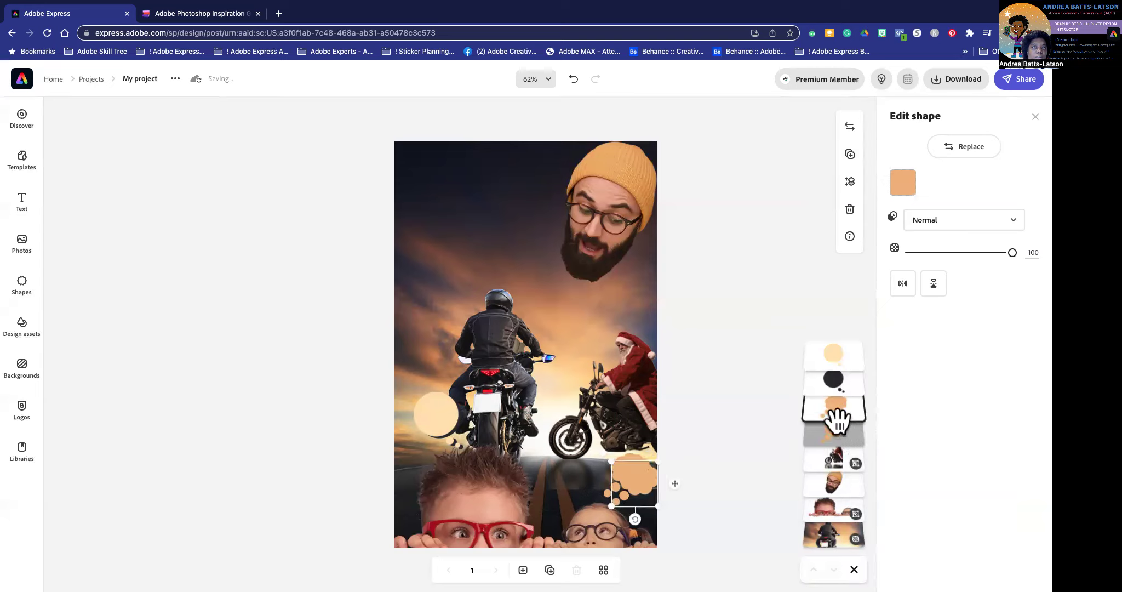
{"action": "left_click_drag", "start_coordinate": [834, 409], "coordinate": [767, 437]}
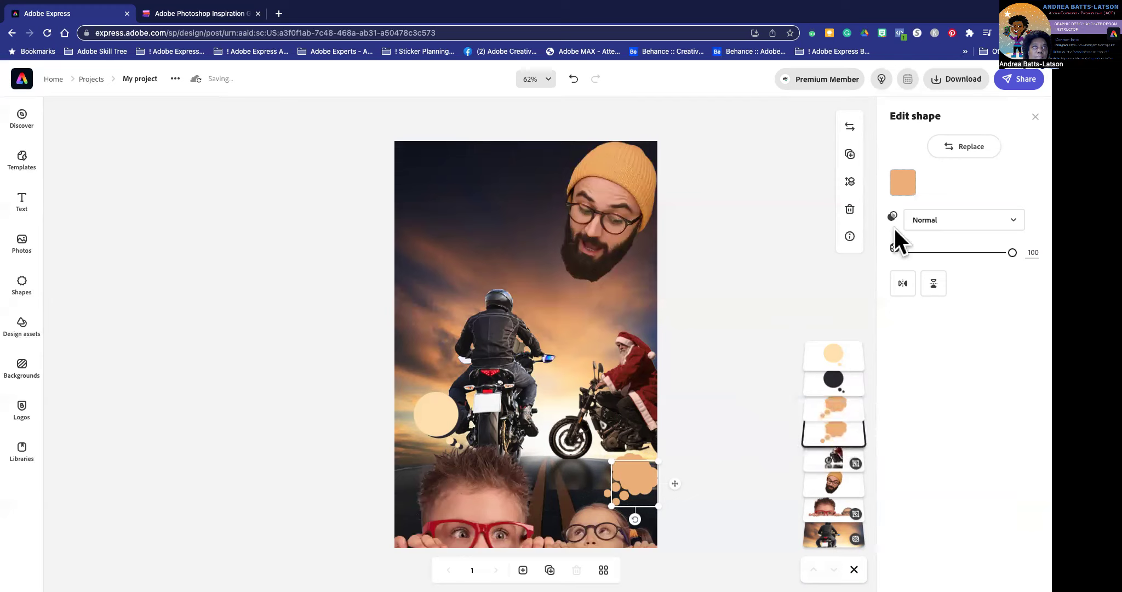
Offset the rear cloud copy slightly from the original and color it pale cream #FFE5B3 after trying dark #302B35
{"action": "left_click", "coordinate": [904, 186]}
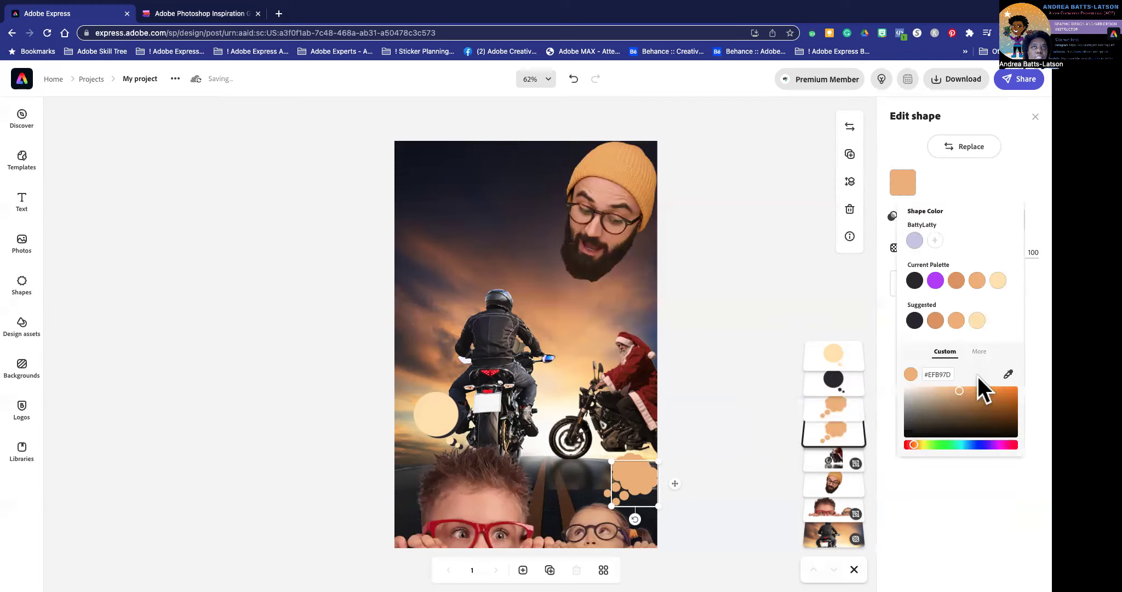
{"action": "left_click", "coordinate": [1009, 375]}
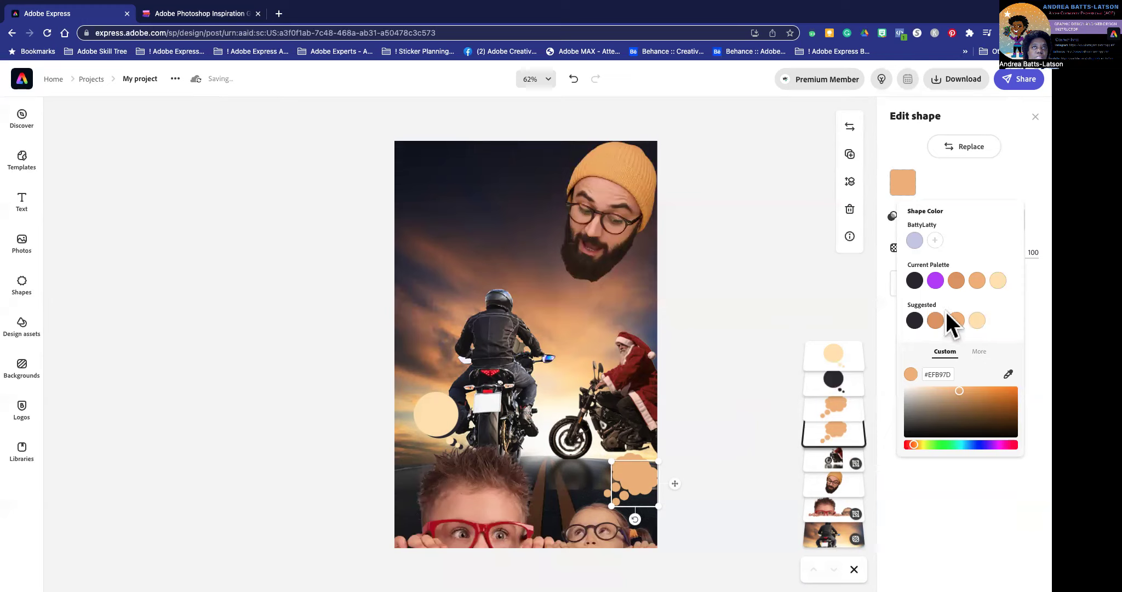
{"action": "left_click", "coordinate": [915, 282]}
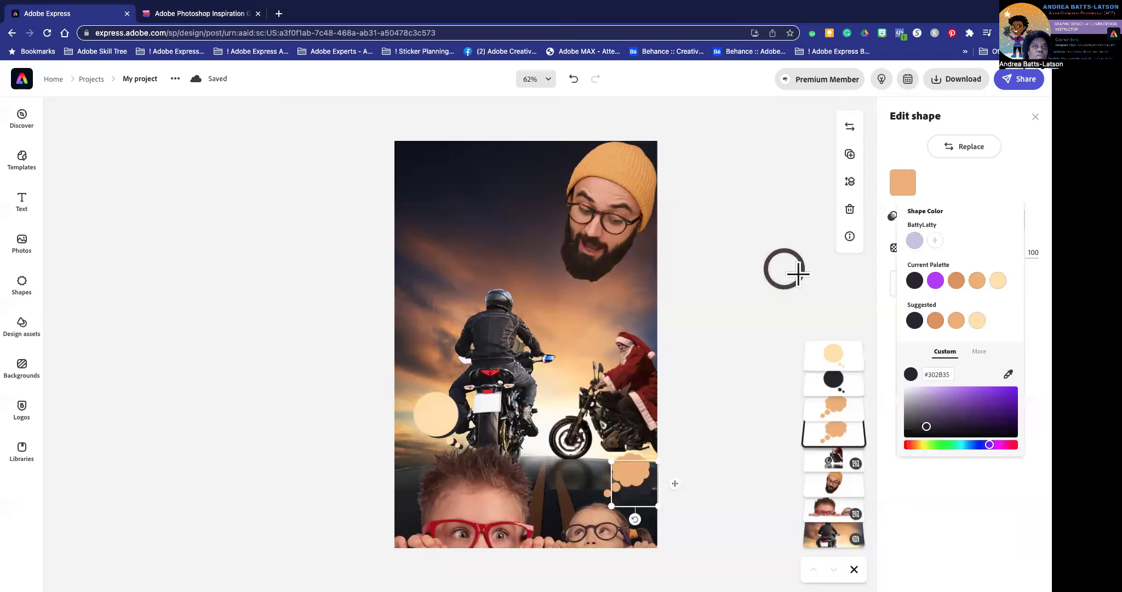
{"action": "left_click", "coordinate": [978, 322]}
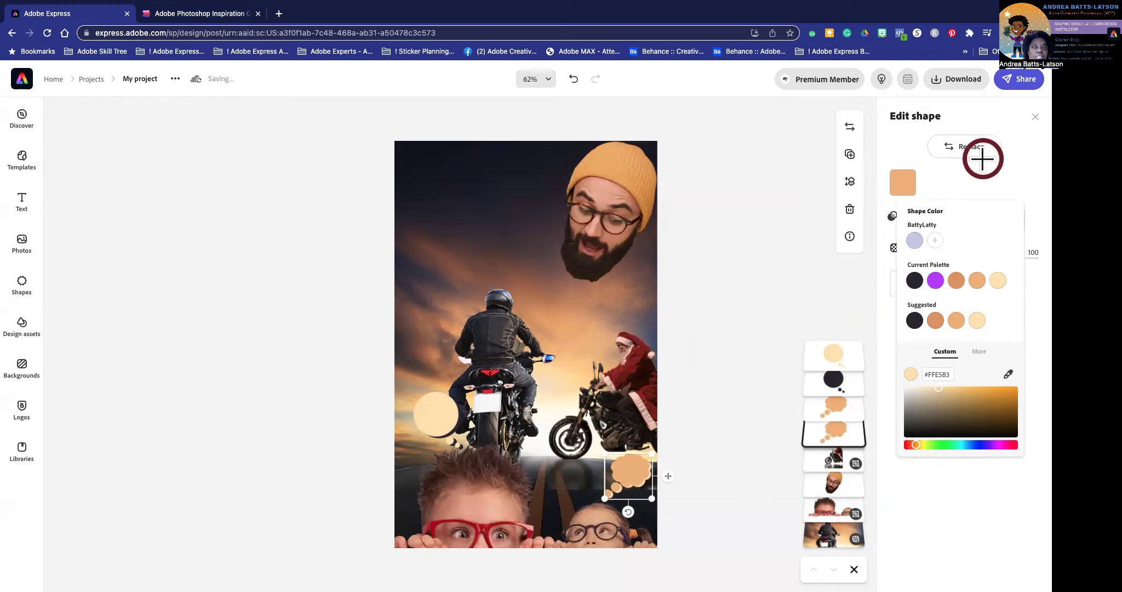
{"action": "key", "text": "Escape"}
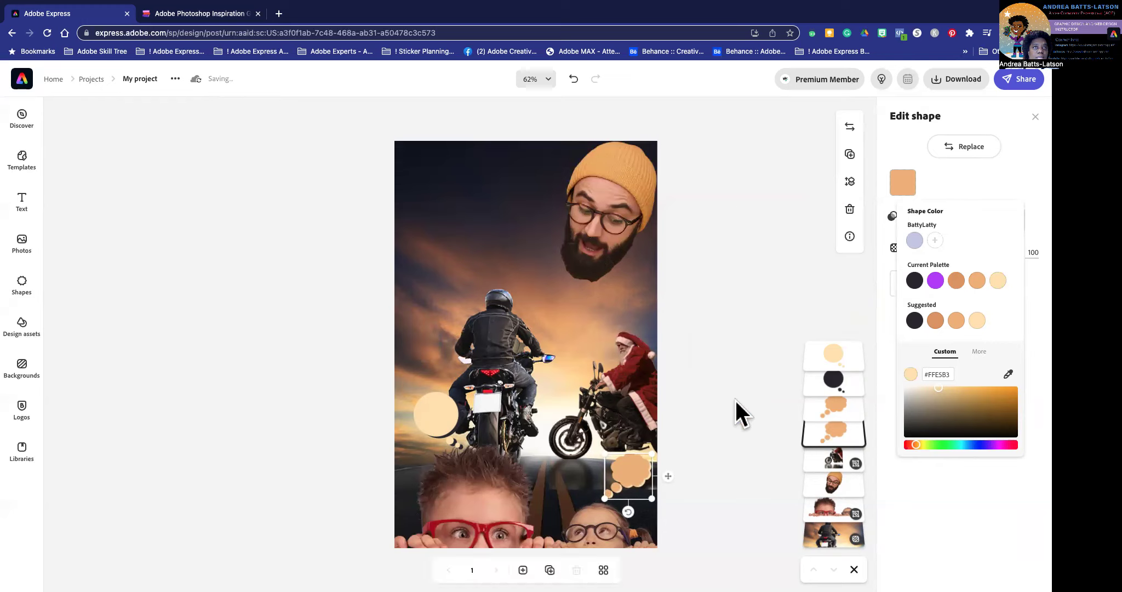
Try dark #302B35, sampled gray-blue #5D5B70, purple #BB3DFF and Santa-suit red #772210 on the front cloud thought bubble
{"action": "left_click", "coordinate": [633, 472]}
{"action": "left_click", "coordinate": [834, 406]}
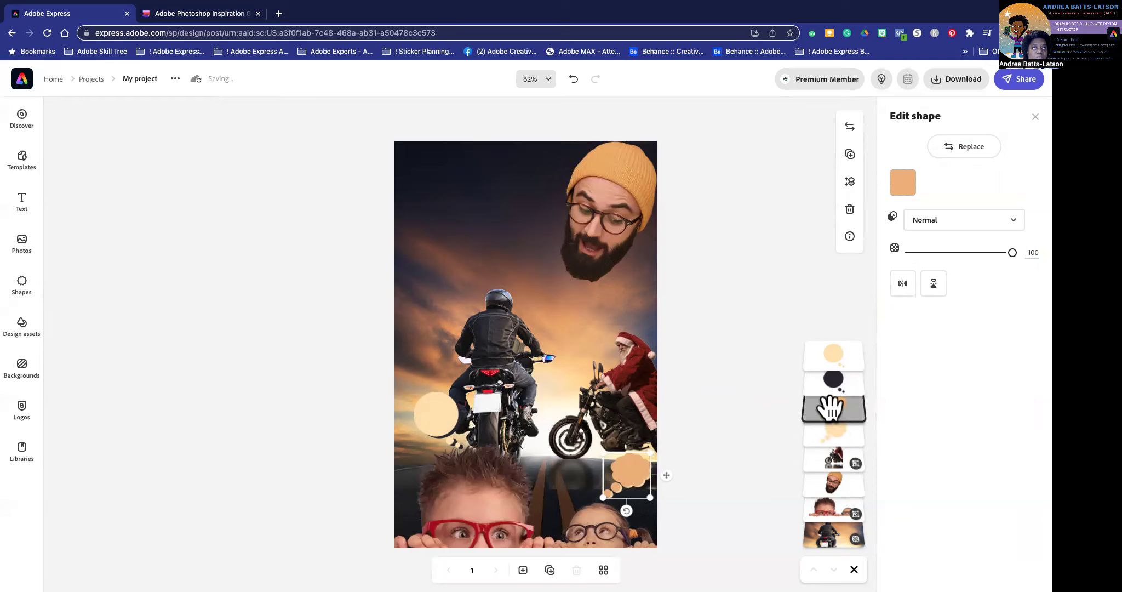
{"action": "left_click", "coordinate": [903, 183]}
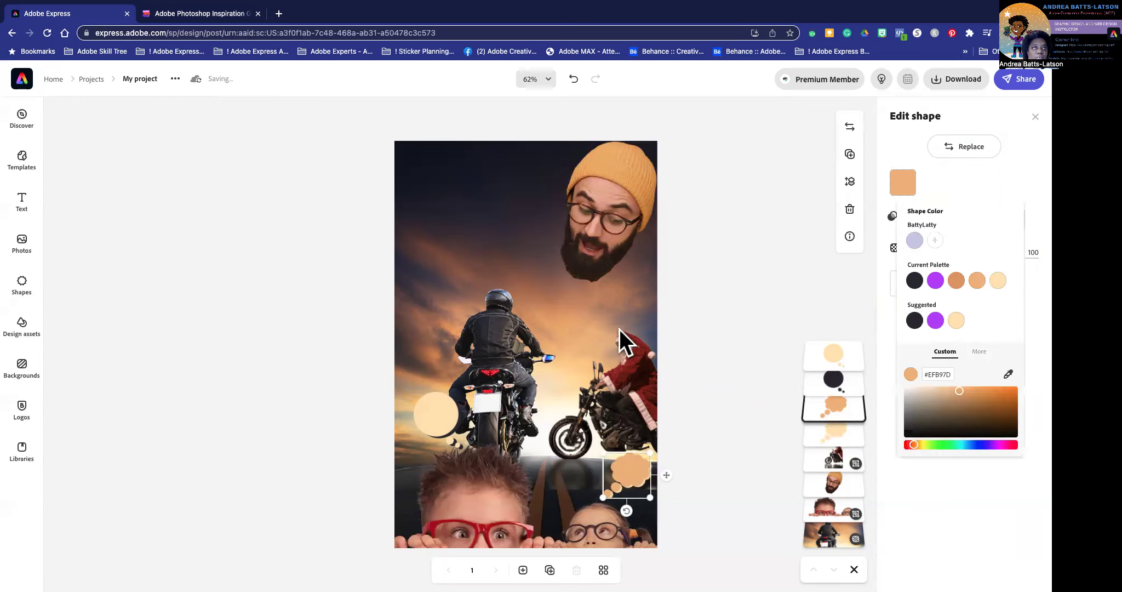
{"action": "left_click", "coordinate": [913, 280]}
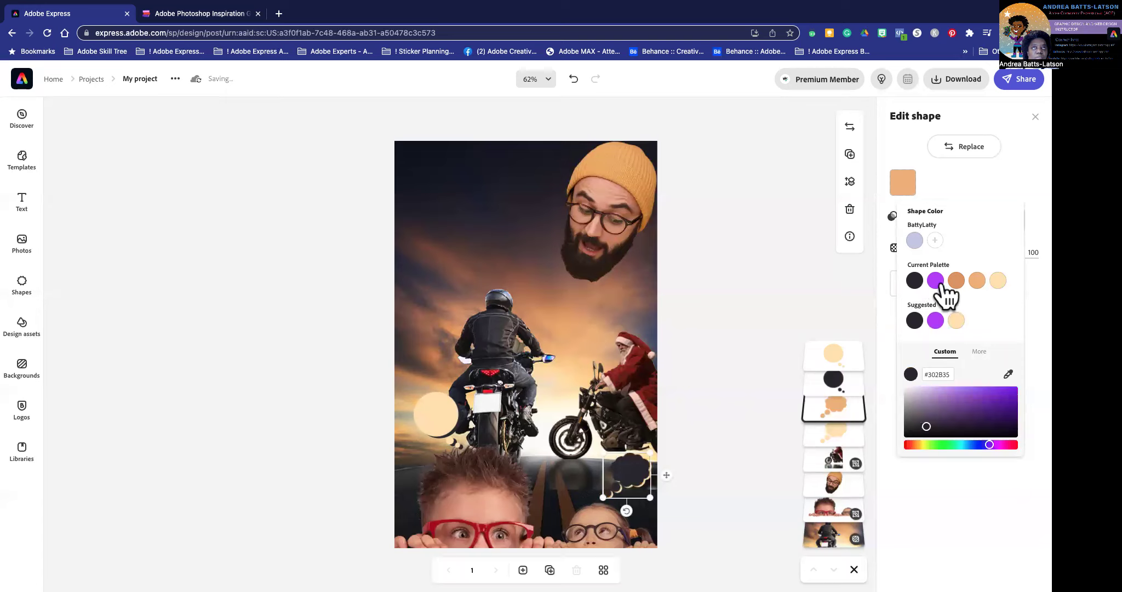
{"action": "left_click", "coordinate": [1009, 373]}
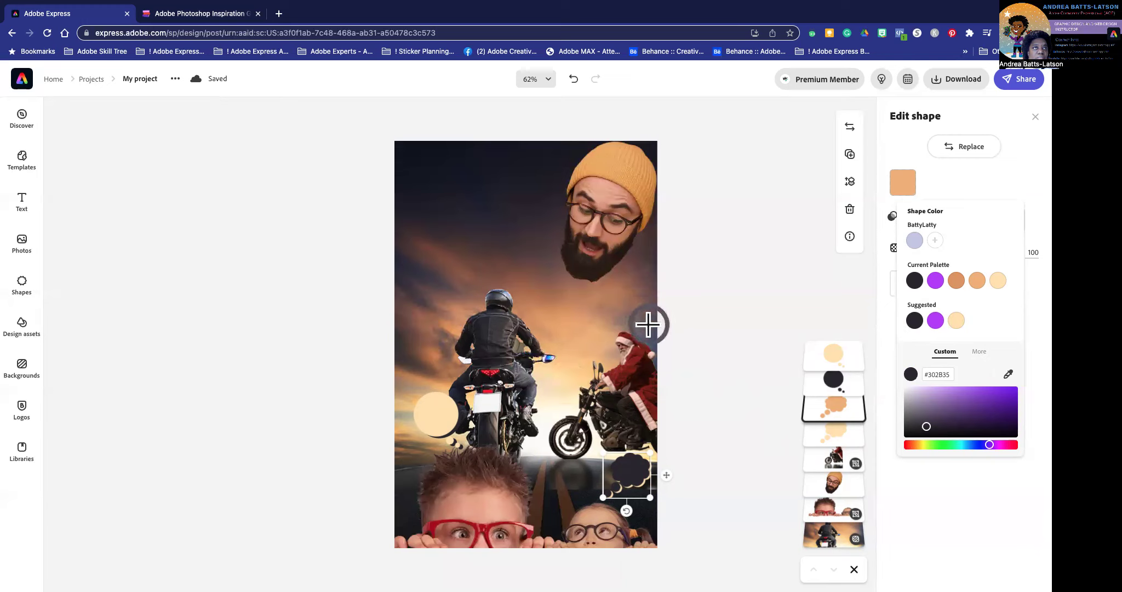
{"action": "left_click", "coordinate": [649, 325]}
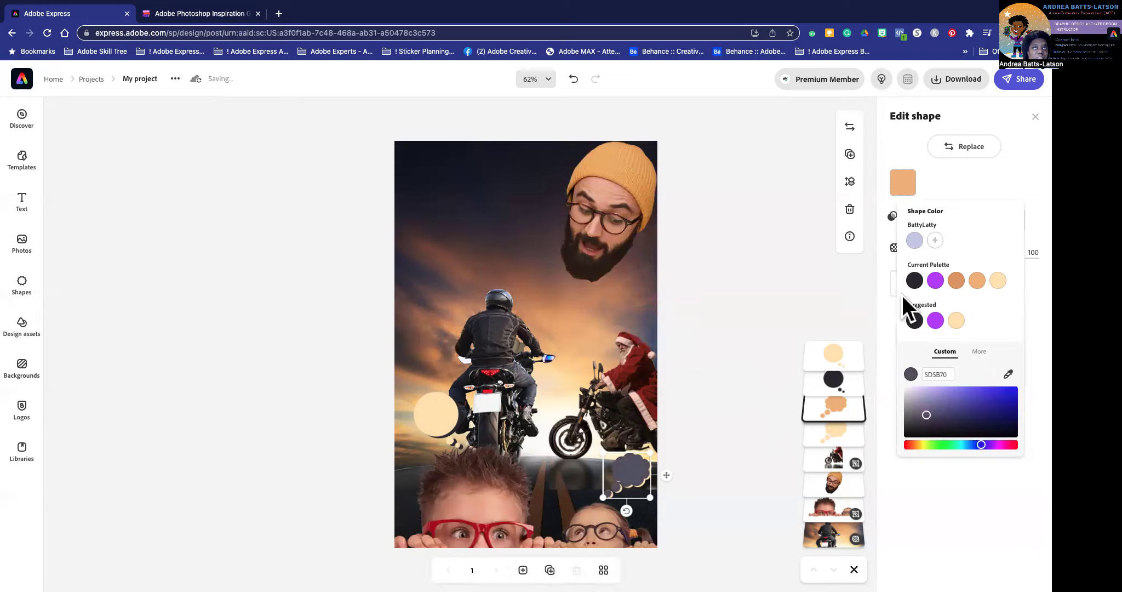
{"action": "left_click", "coordinate": [935, 320]}
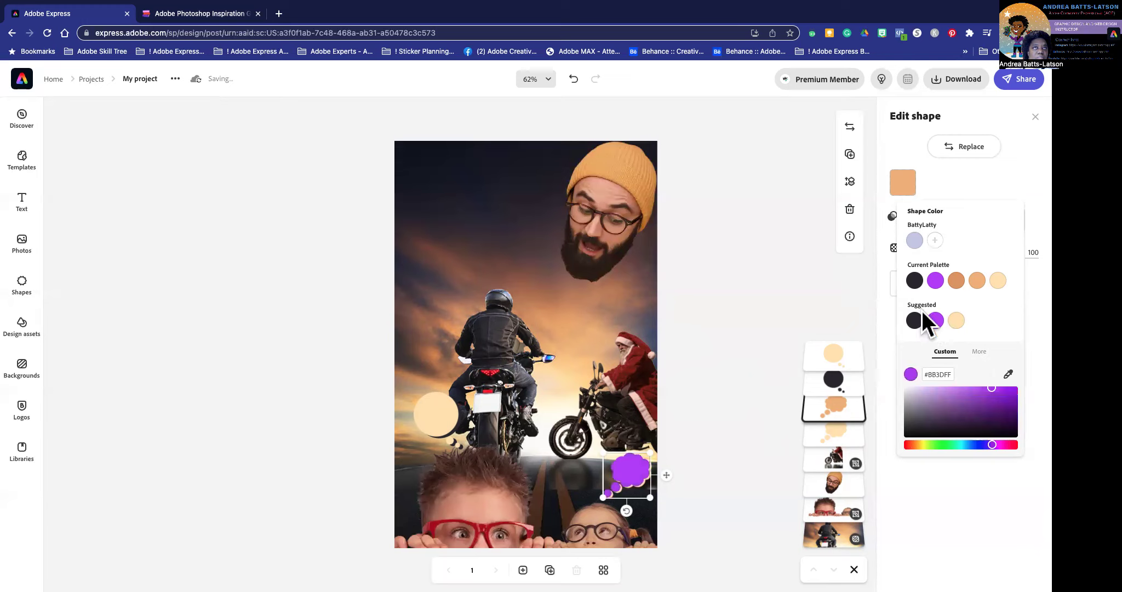
{"action": "left_click", "coordinate": [1009, 374]}
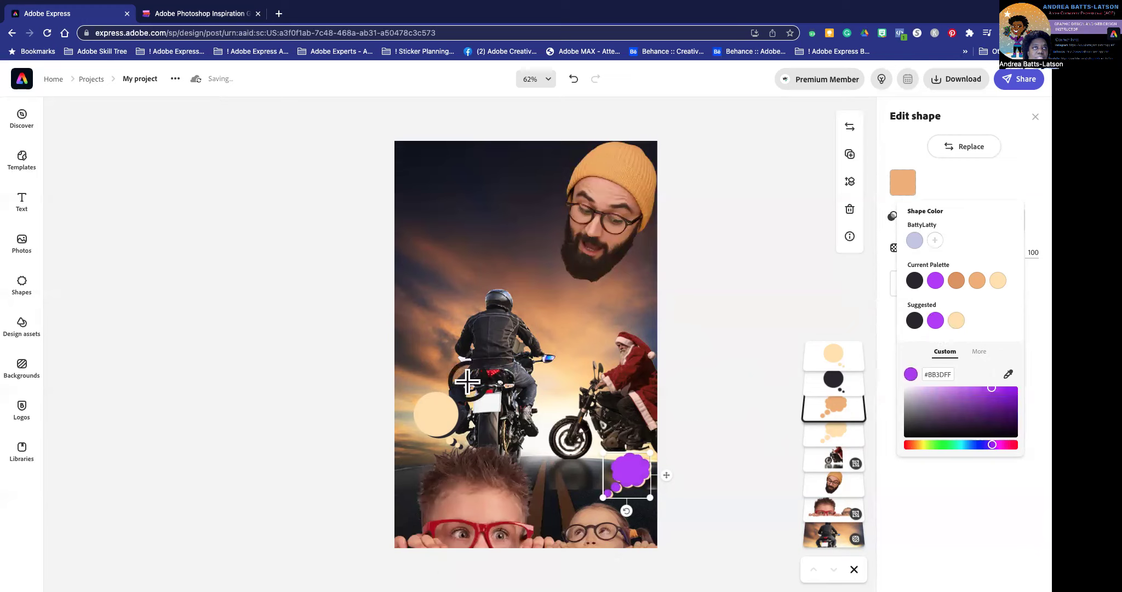
{"action": "left_click", "coordinate": [631, 365]}
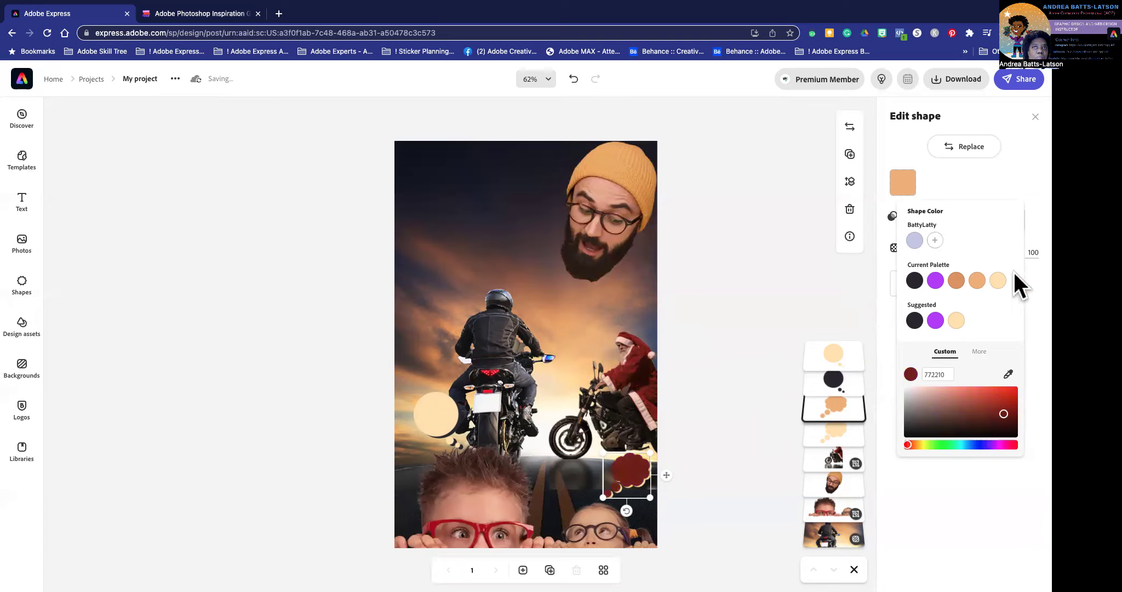
Recolor the front cloud thought bubble with golden orange #E9B05E sampled from the bearded man's beanie and deselect it
{"action": "left_click", "coordinate": [1009, 374]}
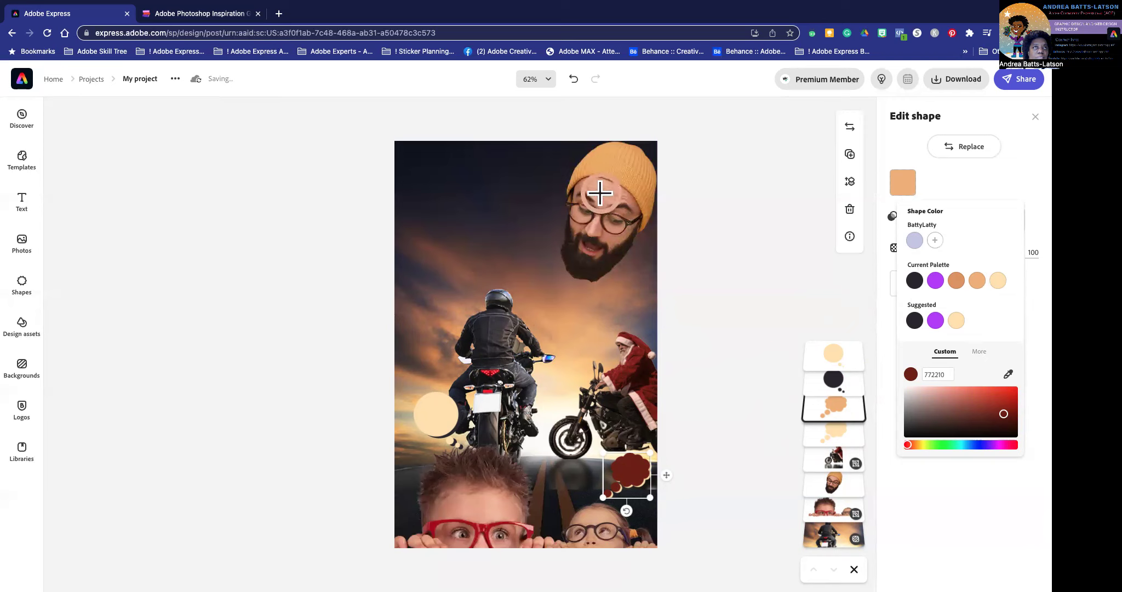
{"action": "left_click", "coordinate": [620, 163]}
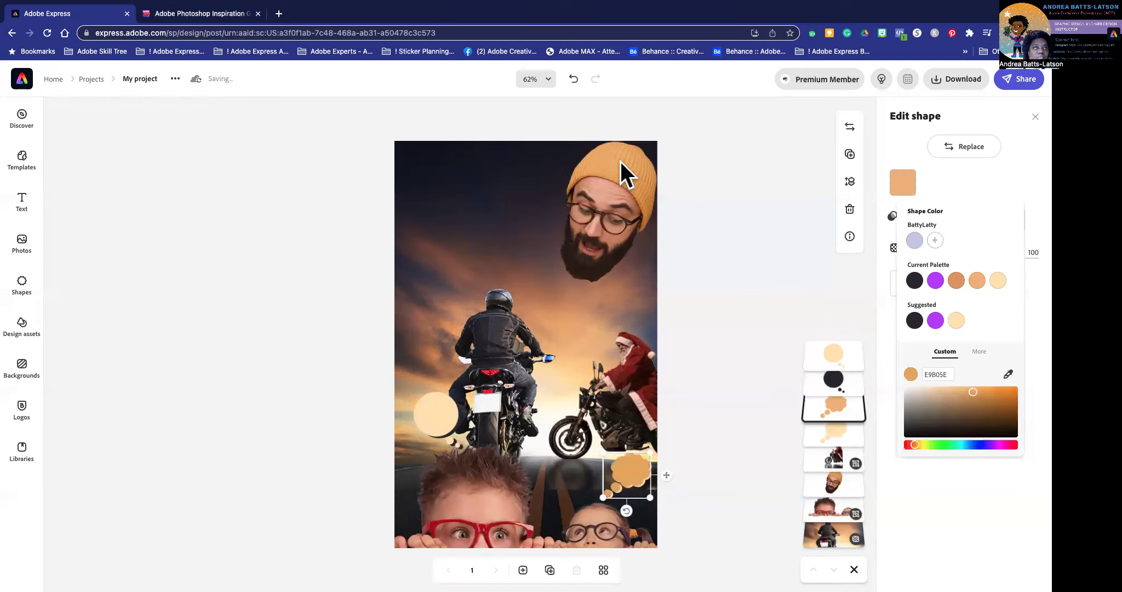
{"action": "left_click", "coordinate": [771, 222]}
{"action": "left_click", "coordinate": [326, 293]}
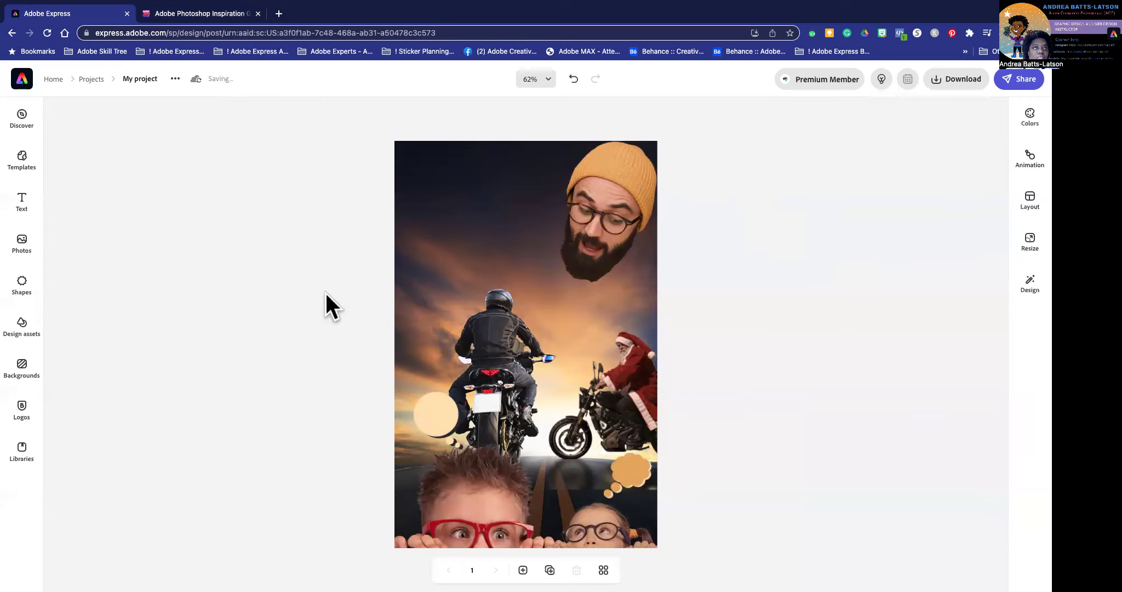
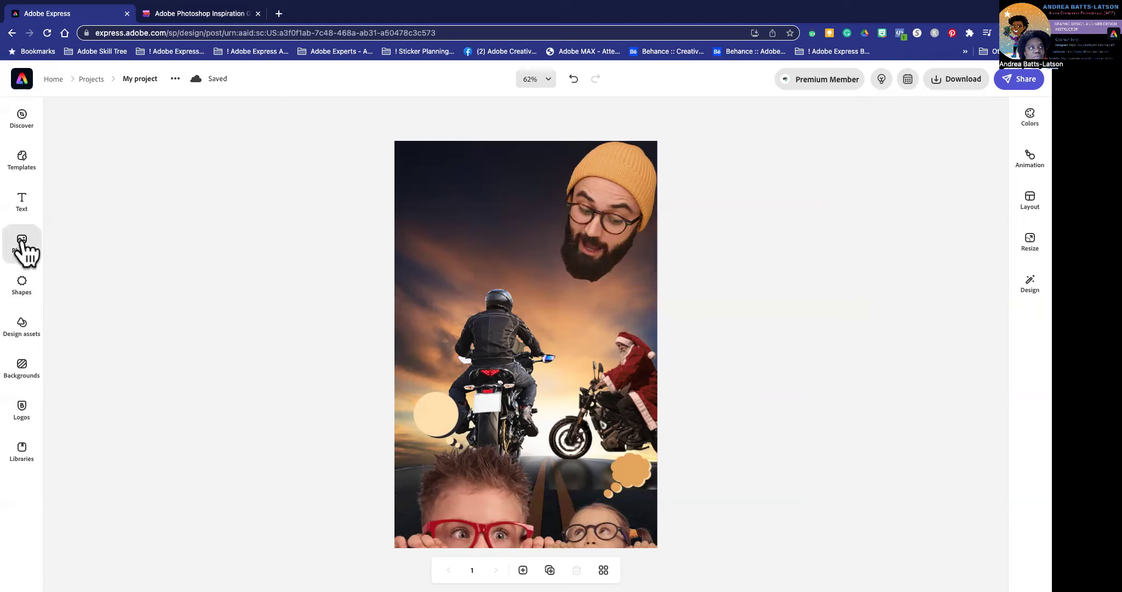
Search the shapes for "biker" and add the side-view motorcycle rider icon to the page
{"action": "left_click", "coordinate": [23, 287]}
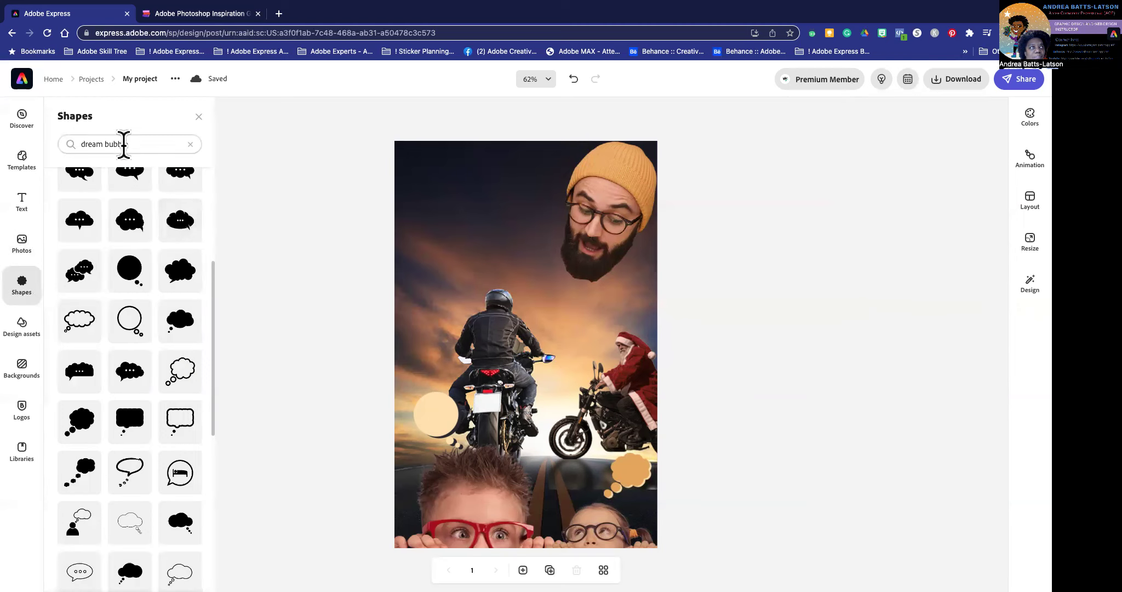
{"action": "left_click", "coordinate": [126, 143]}
{"action": "triple_click", "coordinate": [126, 143]}
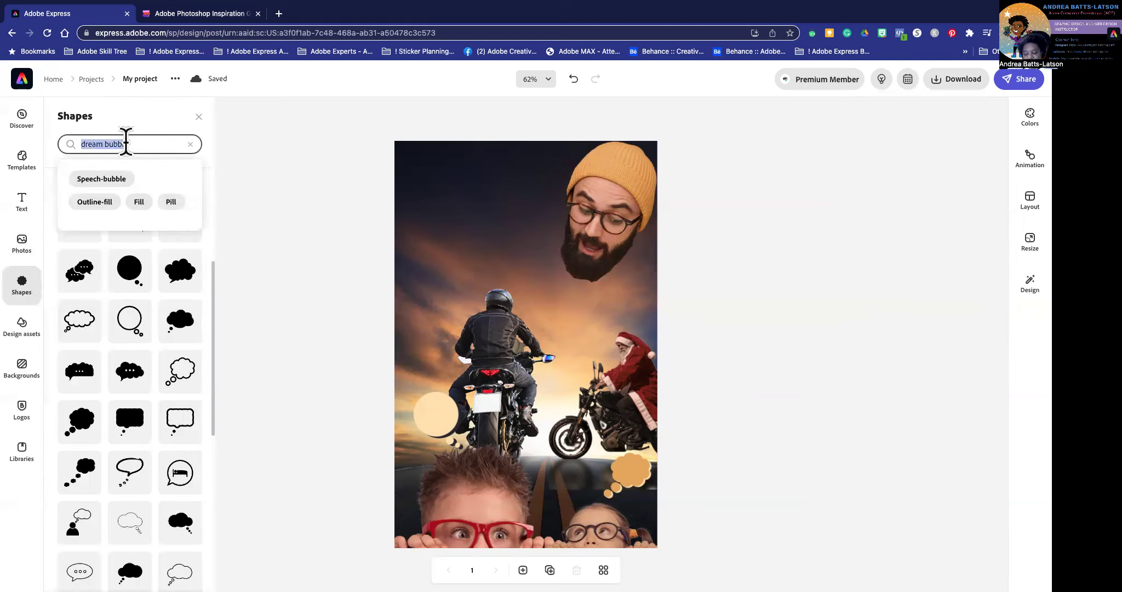
{"action": "type", "text": "biker"}
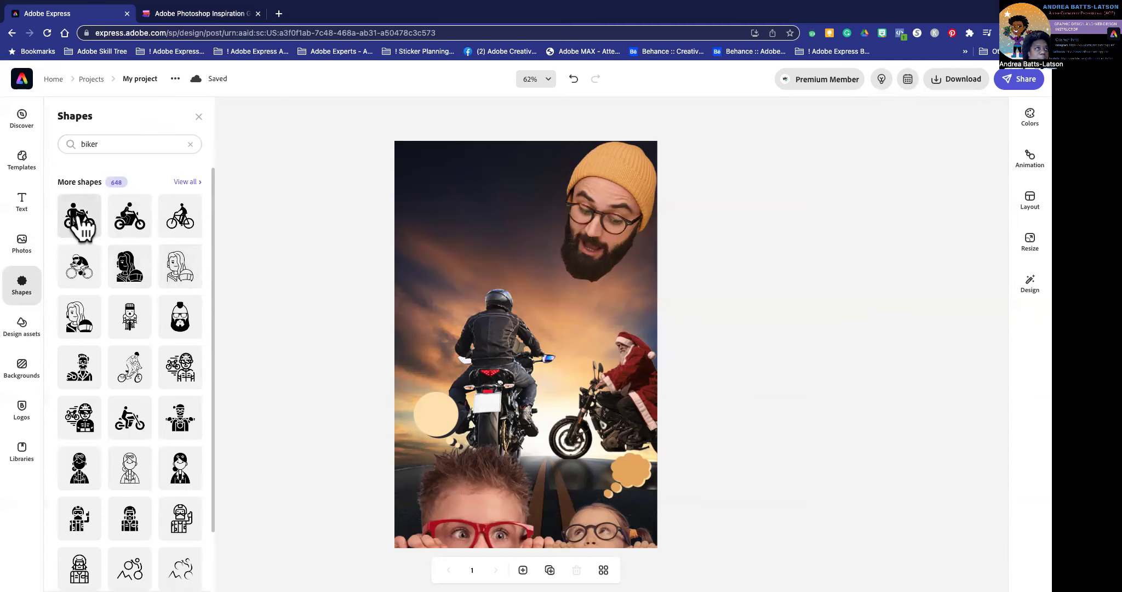
{"action": "left_click", "coordinate": [130, 219]}
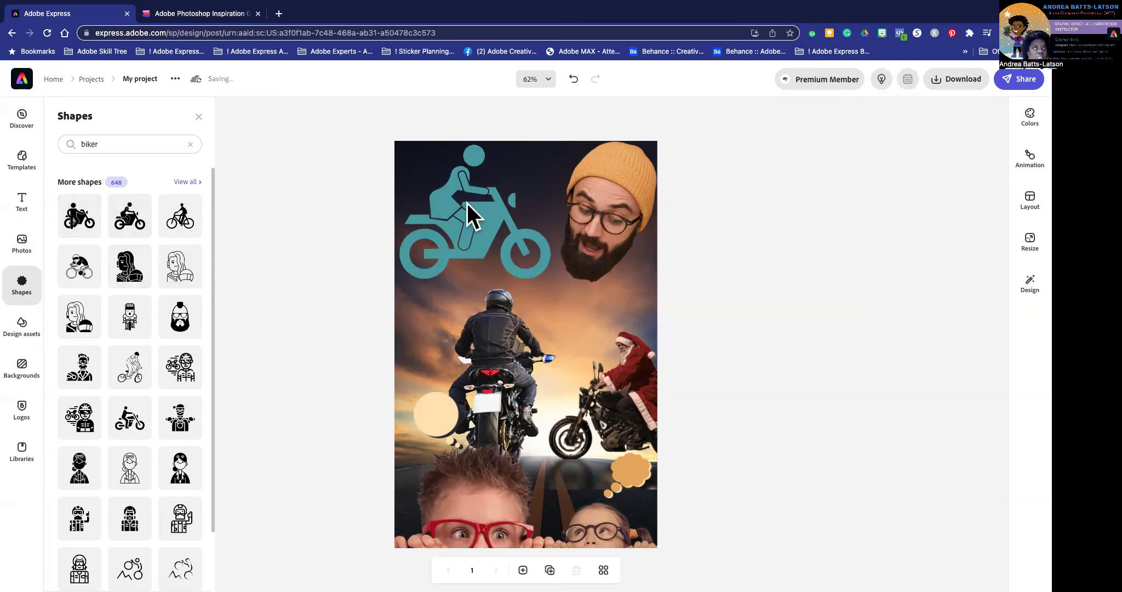
Shrink the motorcycle rider icon and center it inside the cloud thought bubble above the girl
{"action": "left_click", "coordinate": [466, 203]}
{"action": "left_click_drag", "start_coordinate": [543, 276], "coordinate": [633, 463]}
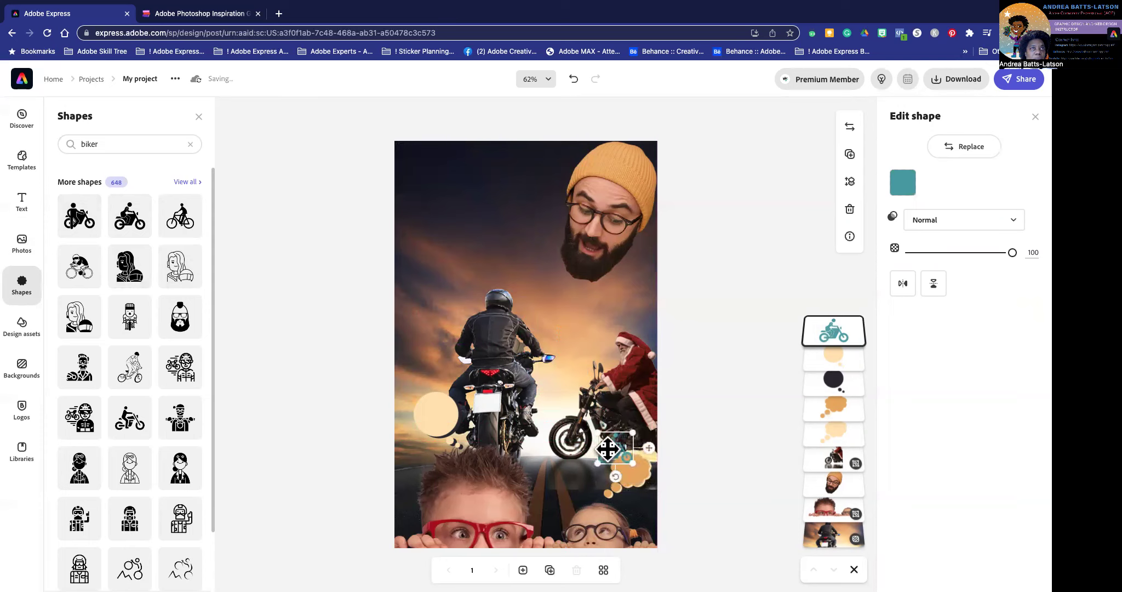
{"action": "key", "text": "ctrl+z"}
{"action": "left_click_drag", "start_coordinate": [621, 467], "coordinate": [632, 468]}
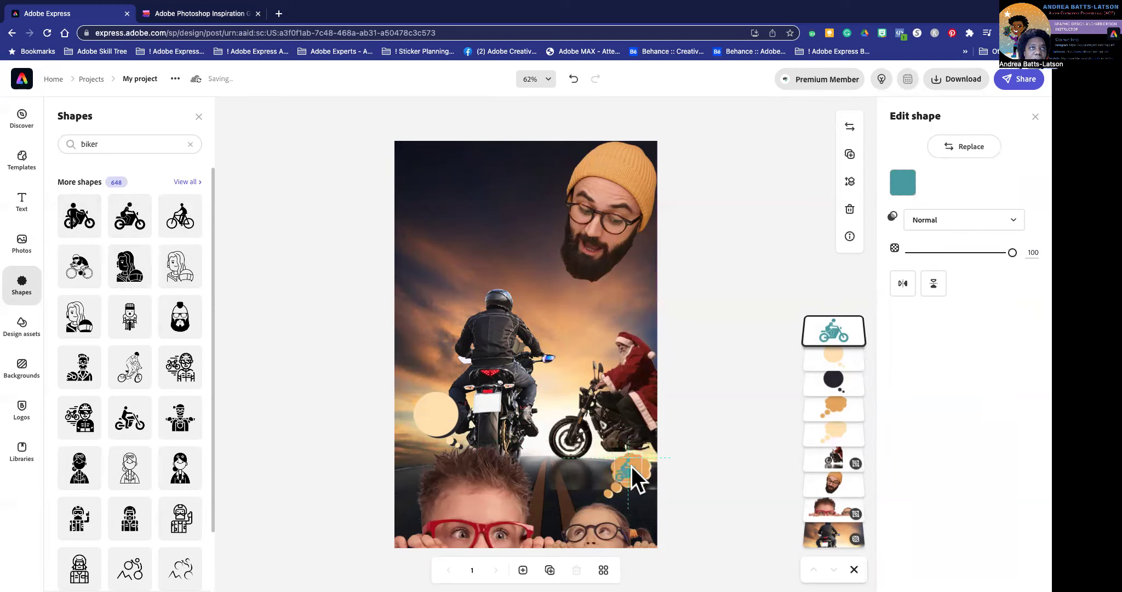
{"action": "left_click_drag", "start_coordinate": [633, 467], "coordinate": [631, 466]}
{"action": "key", "text": "Down"}
{"action": "key", "text": "Down"}
{"action": "key", "text": "Down"}
{"action": "key", "text": "Down"}
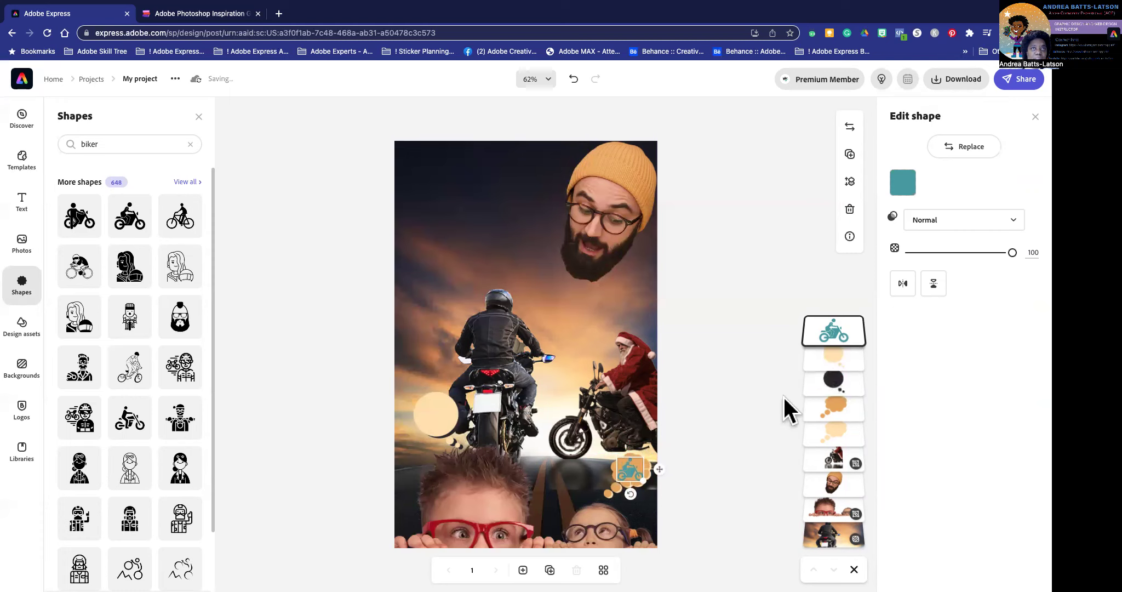
Color the motorcycle rider icon dark red #772210 and deselect it
{"action": "left_click", "coordinate": [903, 183]}
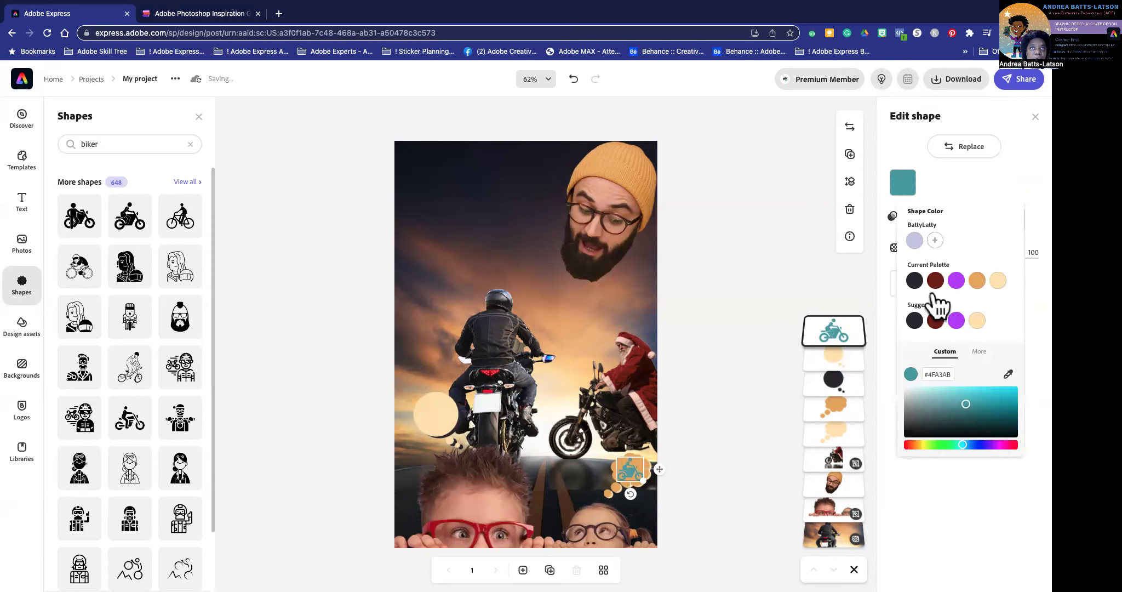
{"action": "left_click", "coordinate": [935, 321]}
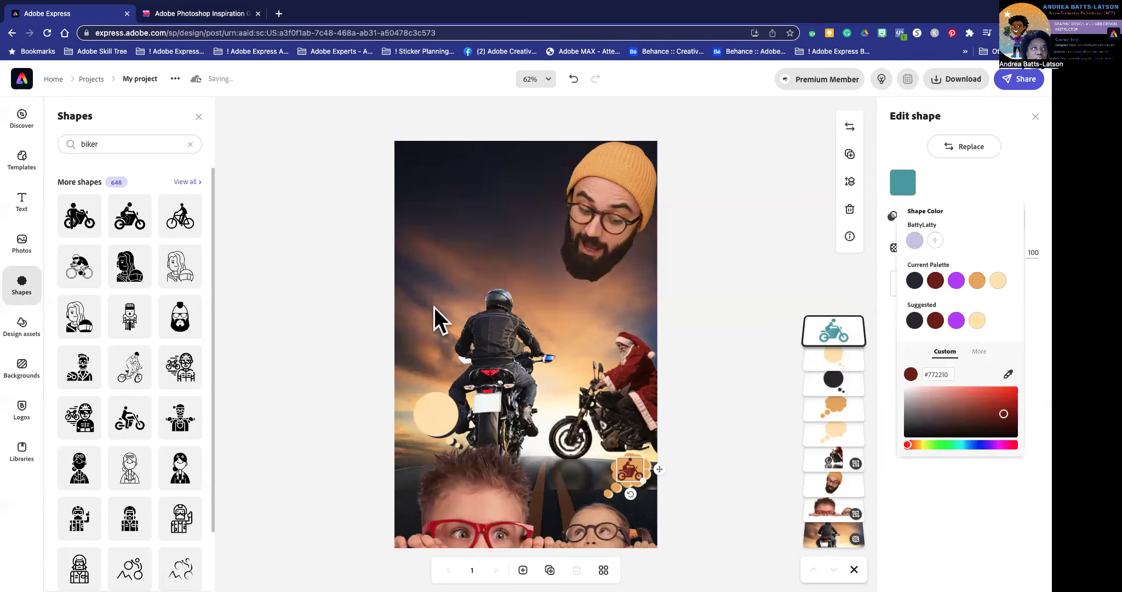
{"action": "left_click", "coordinate": [359, 306]}
{"action": "left_click", "coordinate": [360, 305]}
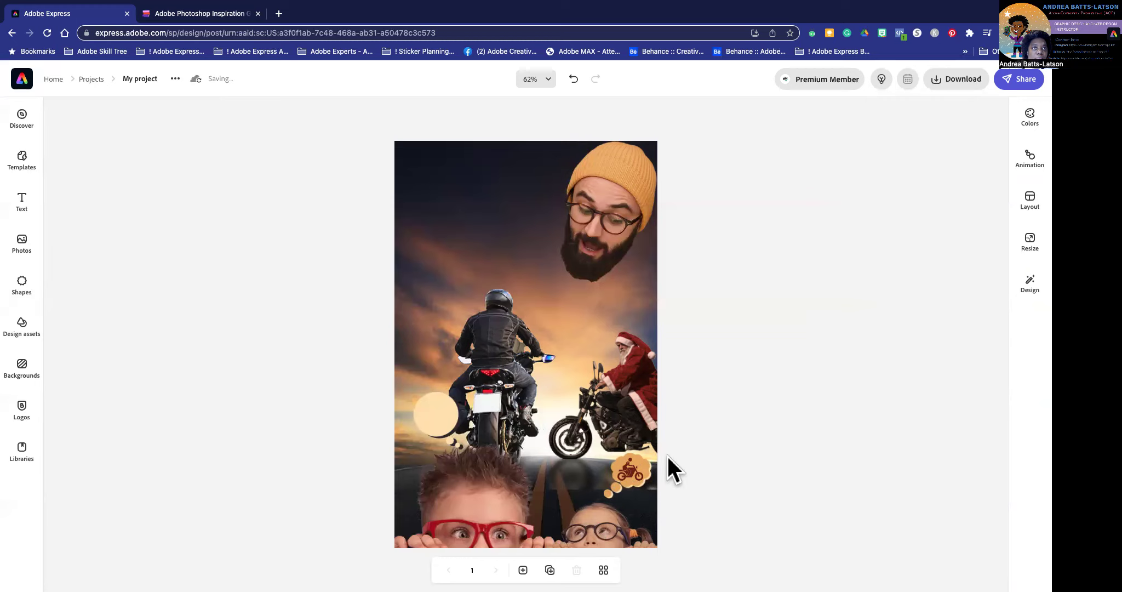
Flip the motorcycle rider icon horizontally and tilt it slightly clockwise so its front wheel lifts inside the cloud bubble
{"action": "left_click", "coordinate": [619, 467]}
{"action": "left_click", "coordinate": [634, 470]}
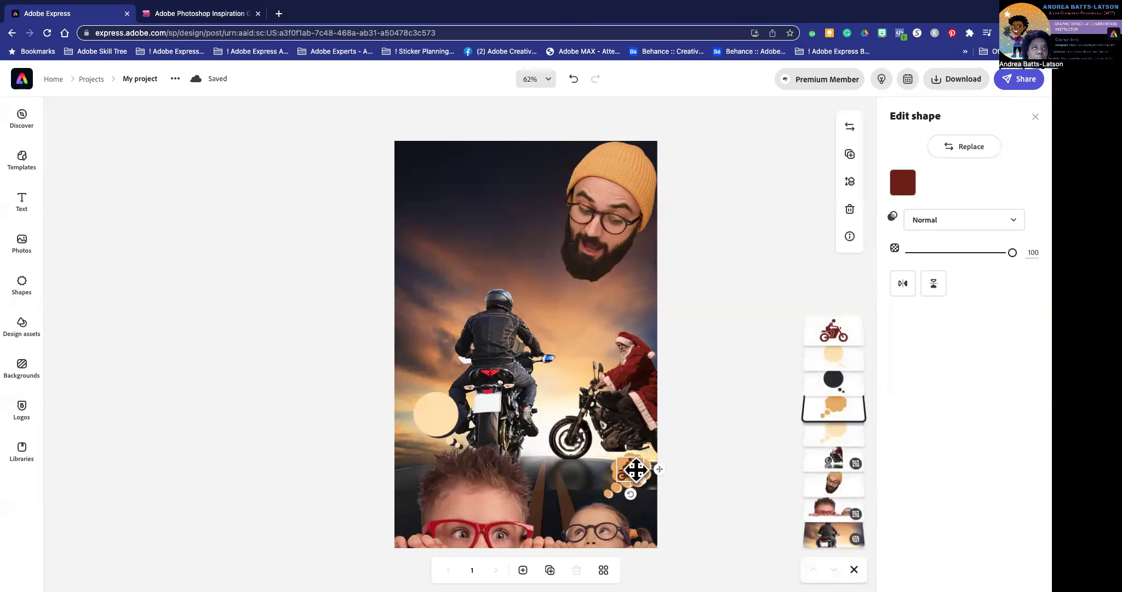
{"action": "left_click", "coordinate": [906, 282]}
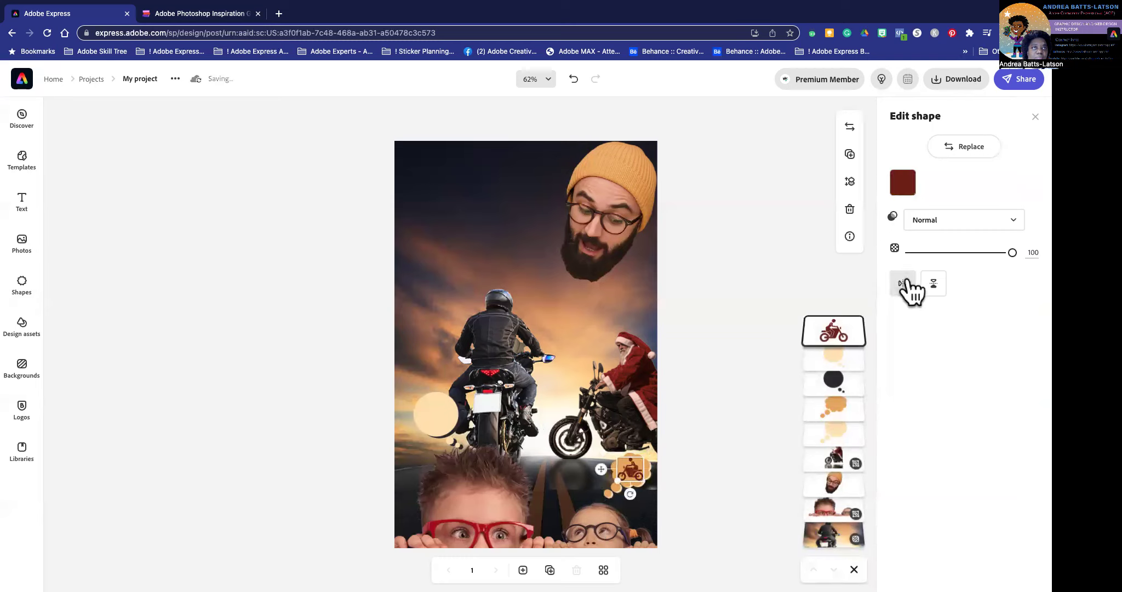
{"action": "left_click", "coordinate": [275, 408]}
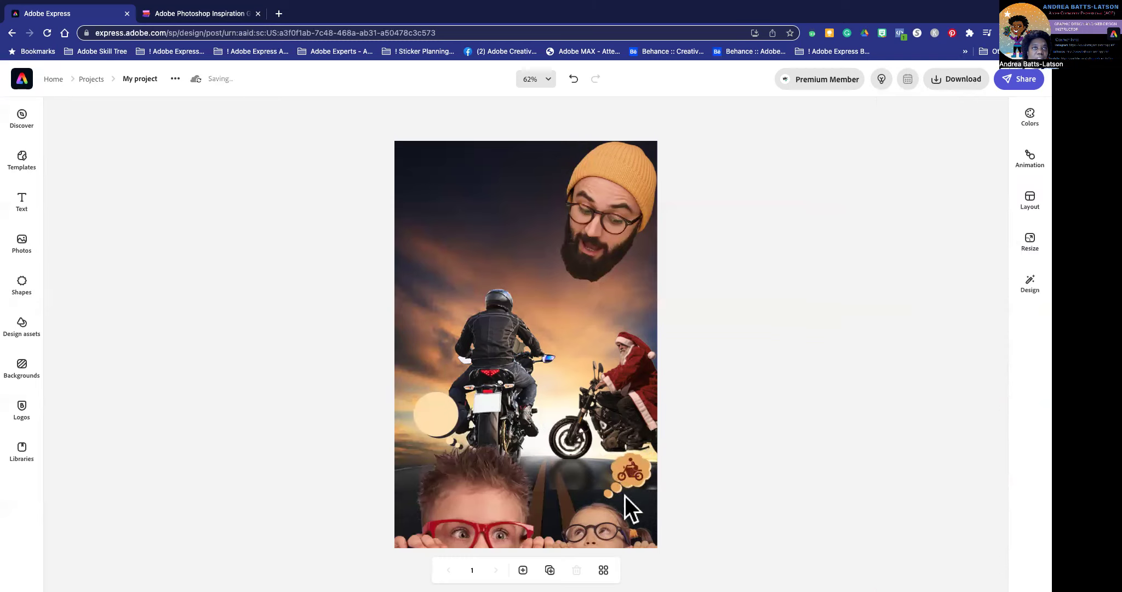
{"action": "left_click", "coordinate": [631, 472]}
{"action": "left_click_drag", "start_coordinate": [631, 496], "coordinate": [624, 500]}
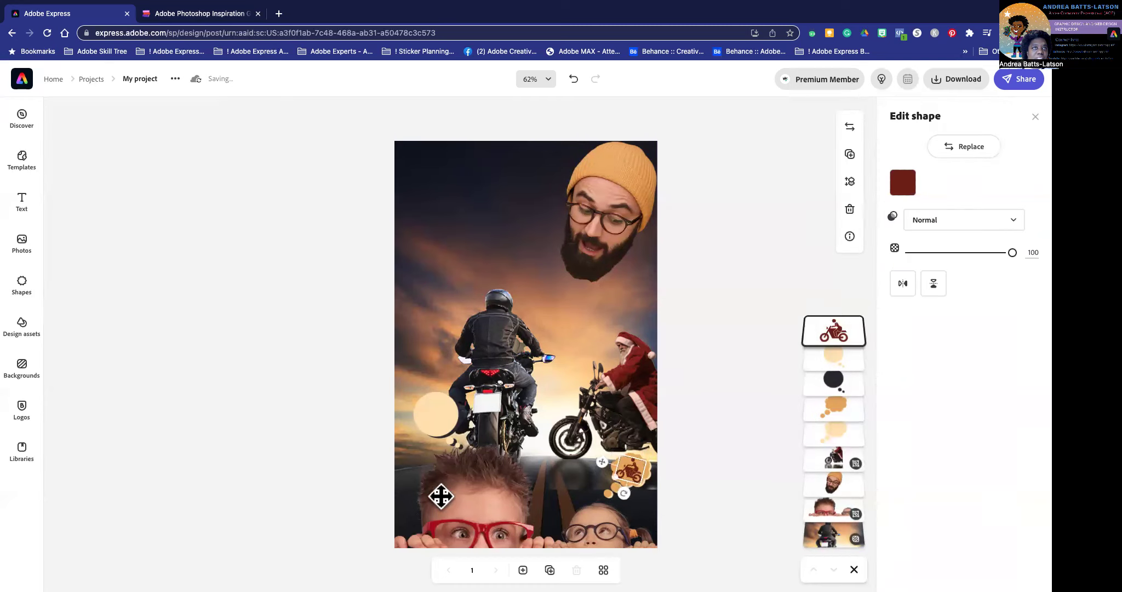
{"action": "left_click", "coordinate": [339, 485]}
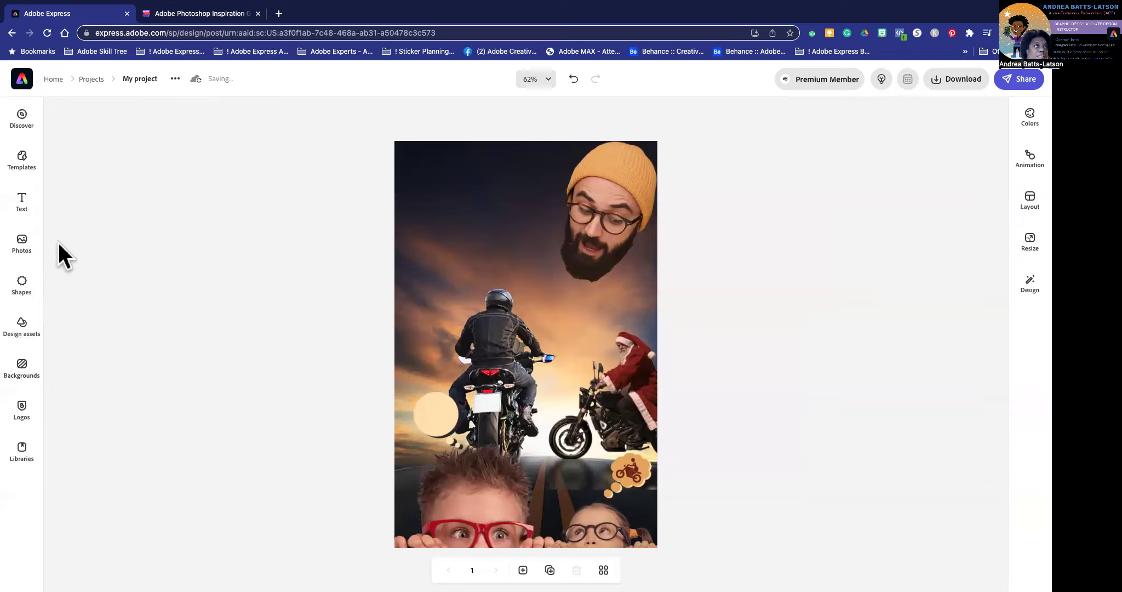
Add the solid motorcycle helmet shape from the "biker" shape results to the page
{"action": "left_click", "coordinate": [23, 282]}
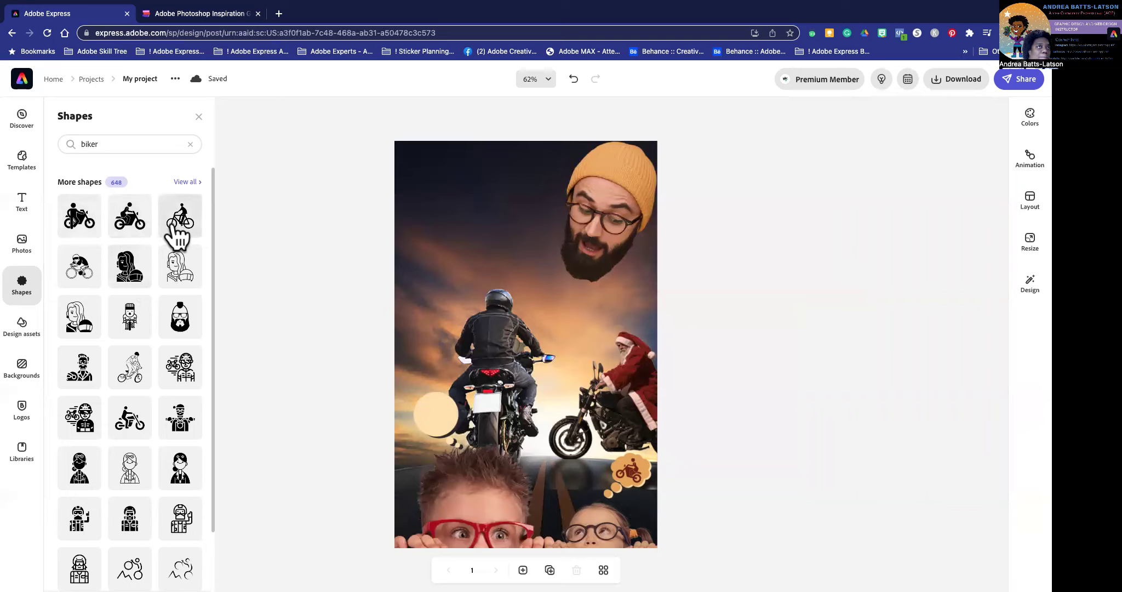
{"action": "scroll", "coordinate": [107, 298], "scroll_direction": "down", "scroll_amount": 1}
{"action": "scroll", "coordinate": [106, 299], "scroll_direction": "down", "scroll_amount": 10}
{"action": "scroll", "coordinate": [106, 300], "scroll_direction": "down", "scroll_amount": 10}
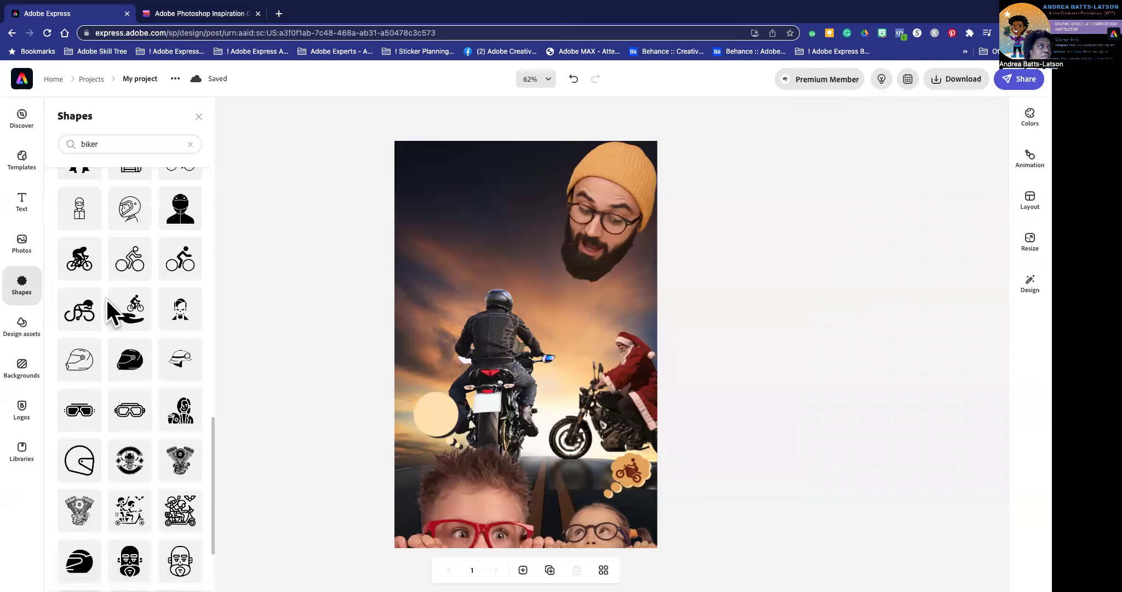
{"action": "scroll", "coordinate": [106, 299], "scroll_direction": "up", "scroll_amount": 20}
{"action": "scroll", "coordinate": [107, 298], "scroll_direction": "down", "scroll_amount": 19}
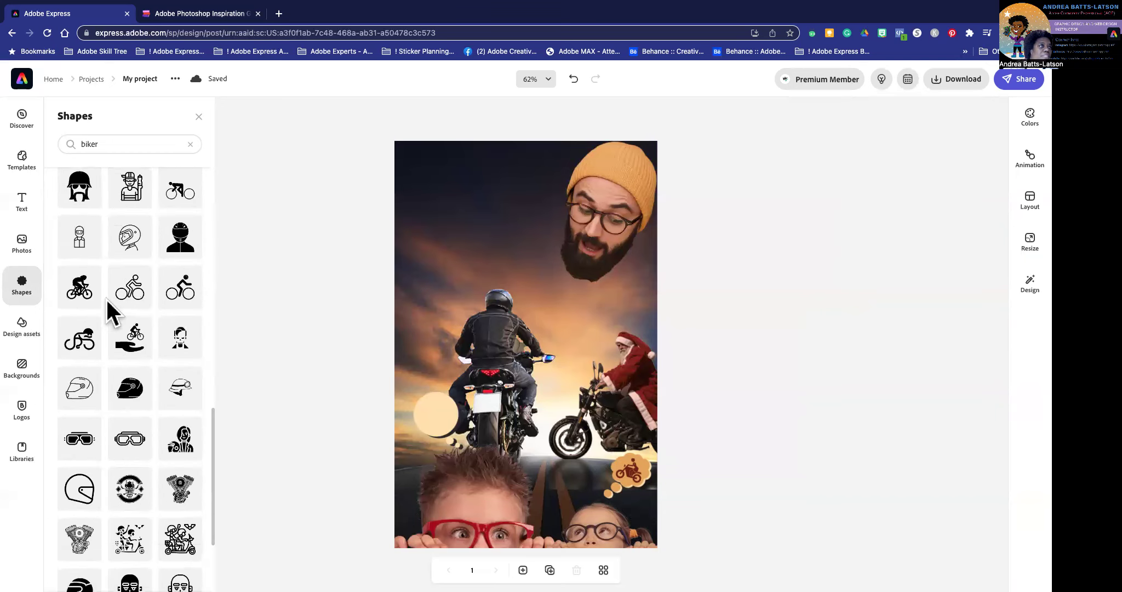
{"action": "left_click", "coordinate": [126, 386]}
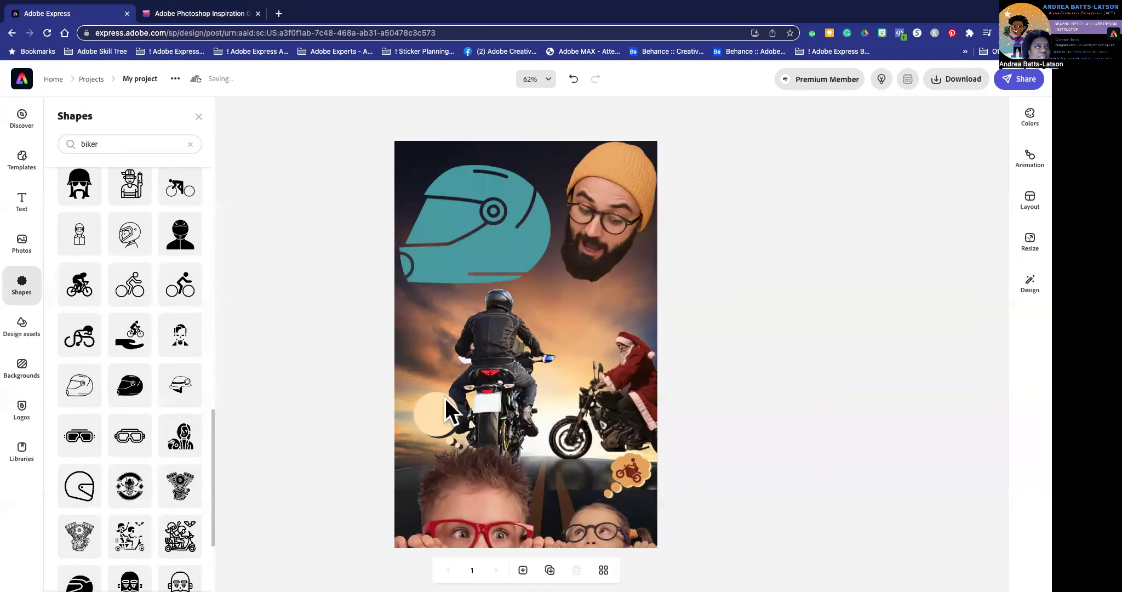
Move the helmet down over the motorcycle rider near the round bubble and flip it horizontally
{"action": "left_click_drag", "start_coordinate": [449, 195], "coordinate": [453, 261]}
{"action": "left_click_drag", "start_coordinate": [425, 354], "coordinate": [459, 324]}
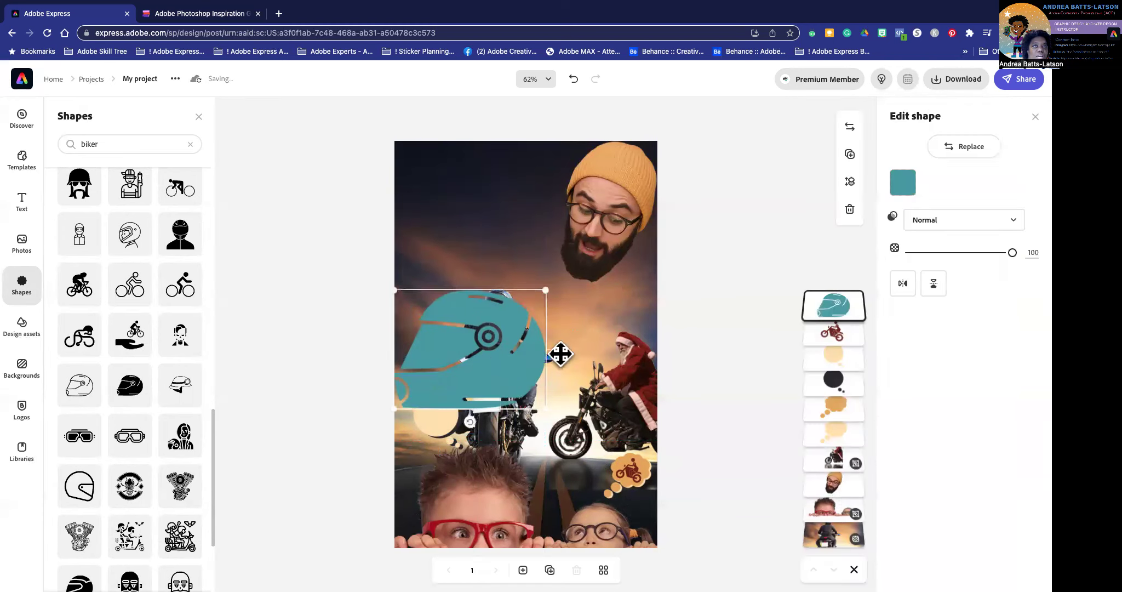
{"action": "left_click", "coordinate": [904, 287]}
Shrink the helmet to fit inside the round thought bubble above the boy and tilt it slightly counterclockwise
{"action": "left_click_drag", "start_coordinate": [544, 415], "coordinate": [434, 417]}
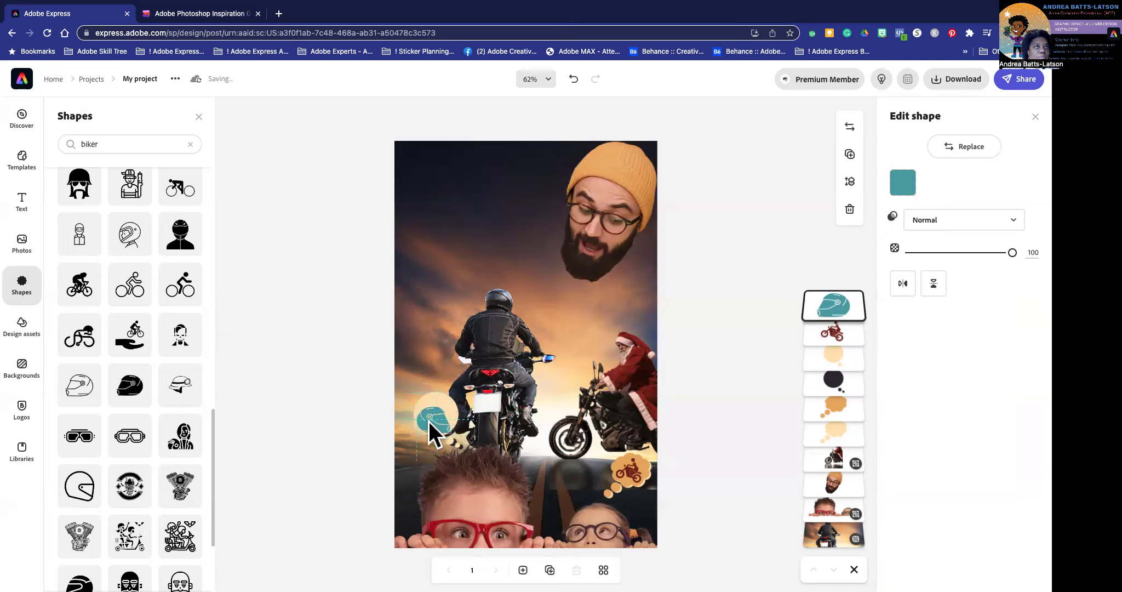
{"action": "left_click_drag", "start_coordinate": [426, 422], "coordinate": [421, 426]}
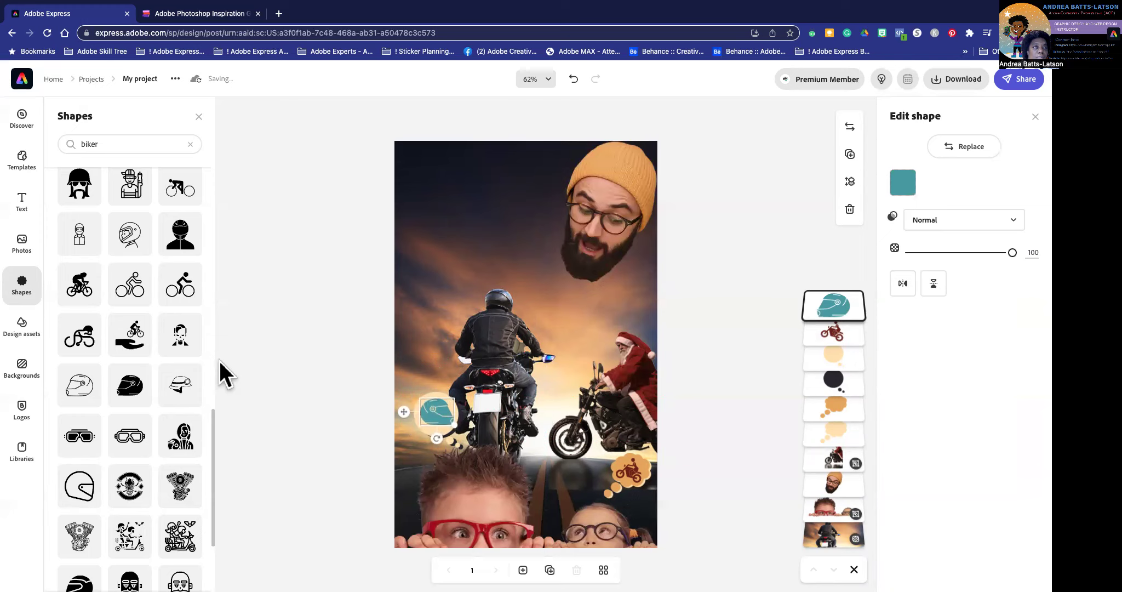
{"action": "mouse_move", "coordinate": [437, 439]}
{"action": "left_mouse_down"}
{"action": "mouse_move", "coordinate": [444, 450]}
{"action": "mouse_move", "coordinate": [433, 441]}
{"action": "left_mouse_up"}
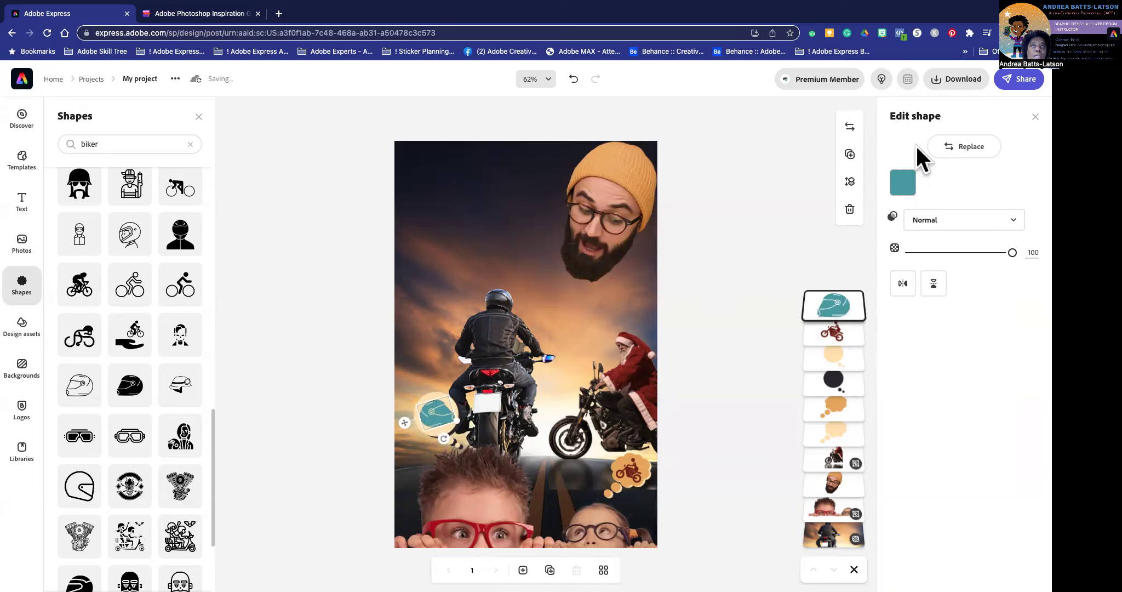
Recolor the helmet in the round thought bubble with the dark purple-grey #54434B sampled from the sky in the collage
{"action": "left_click", "coordinate": [903, 183]}
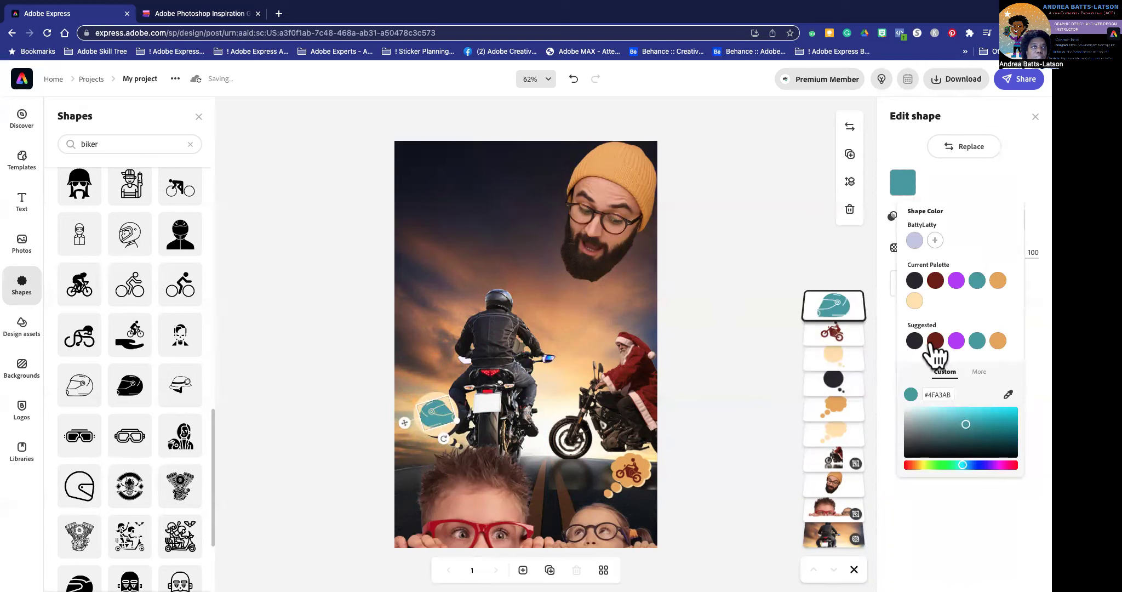
{"action": "left_click", "coordinate": [934, 281]}
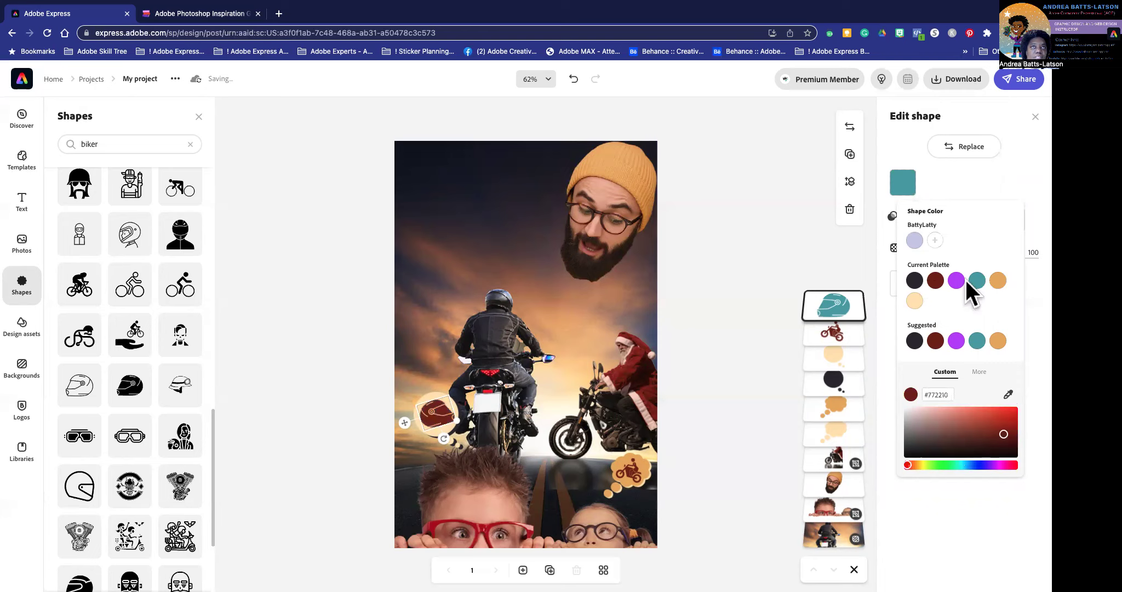
{"action": "left_click", "coordinate": [998, 281]}
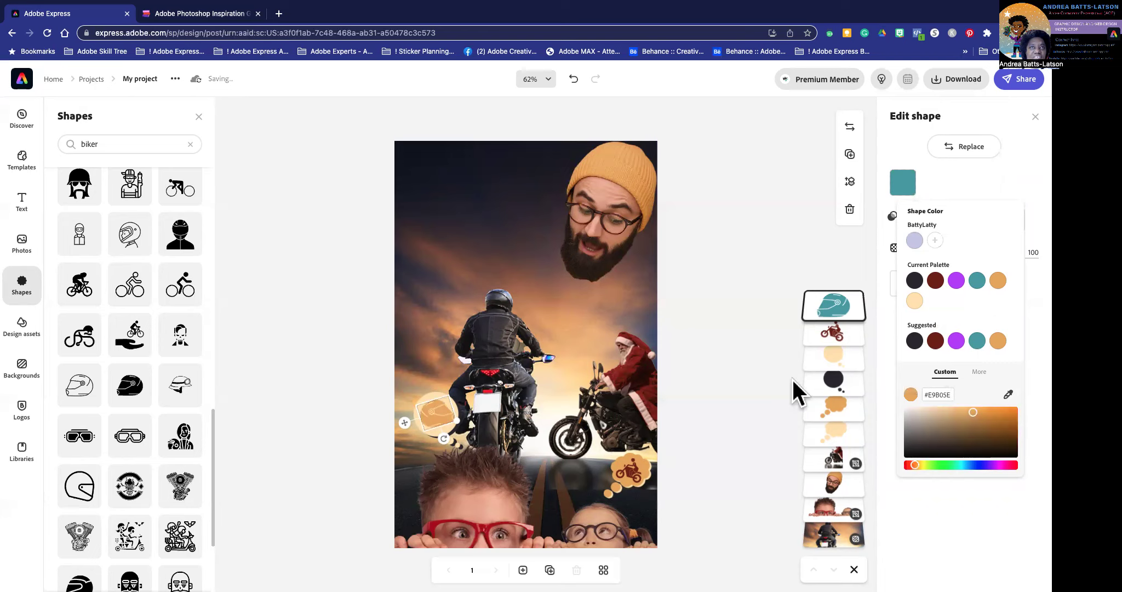
{"action": "left_click", "coordinate": [1008, 394]}
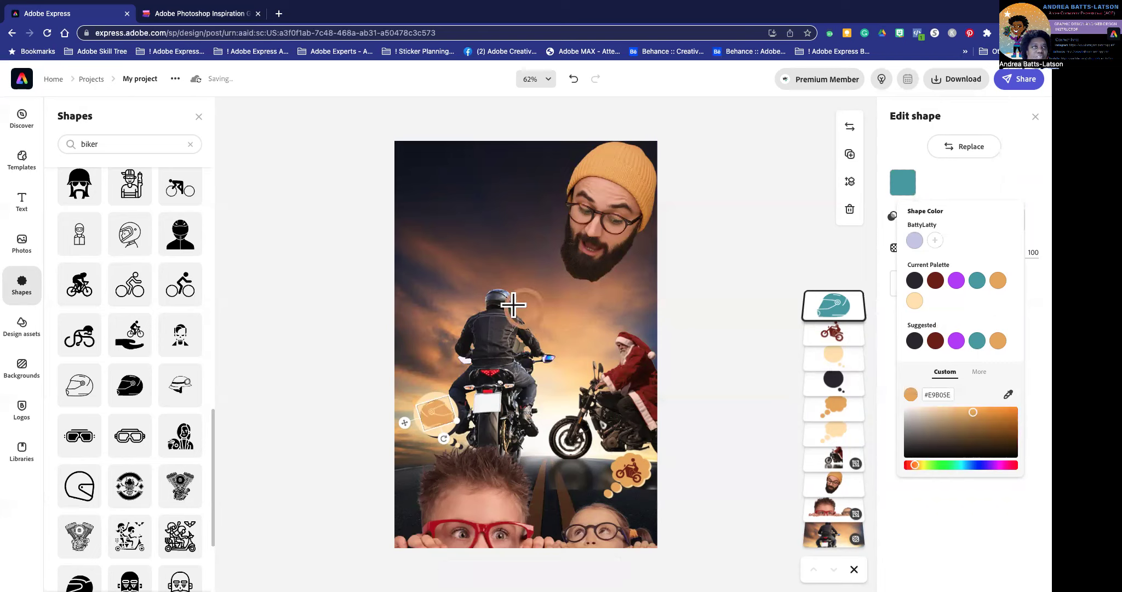
{"action": "left_click", "coordinate": [424, 284]}
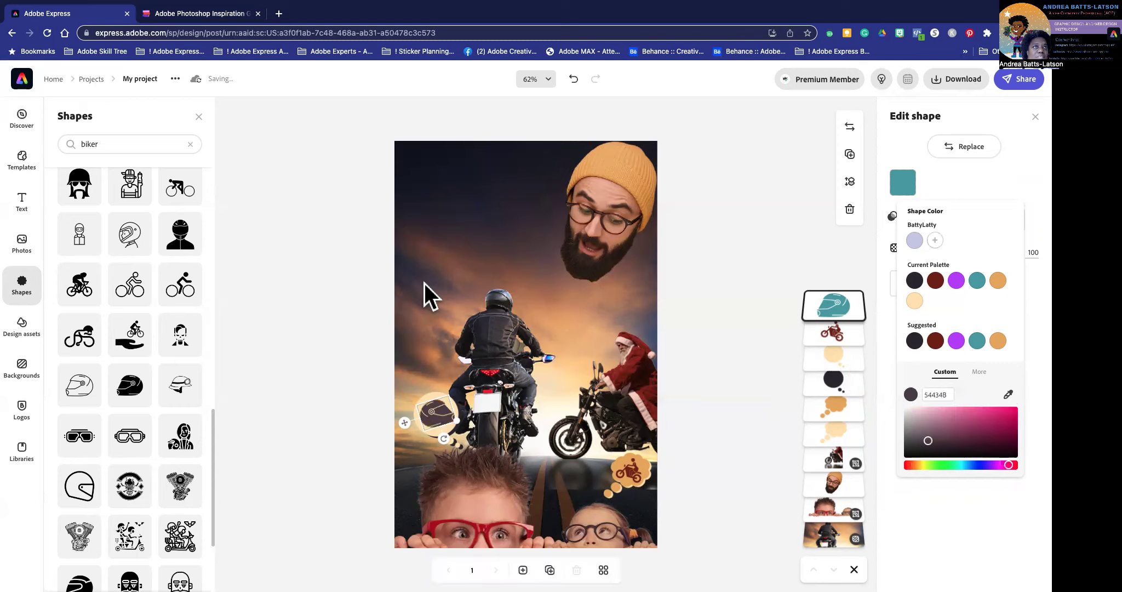
{"action": "left_click", "coordinate": [334, 278]}
{"action": "left_click", "coordinate": [335, 277]}
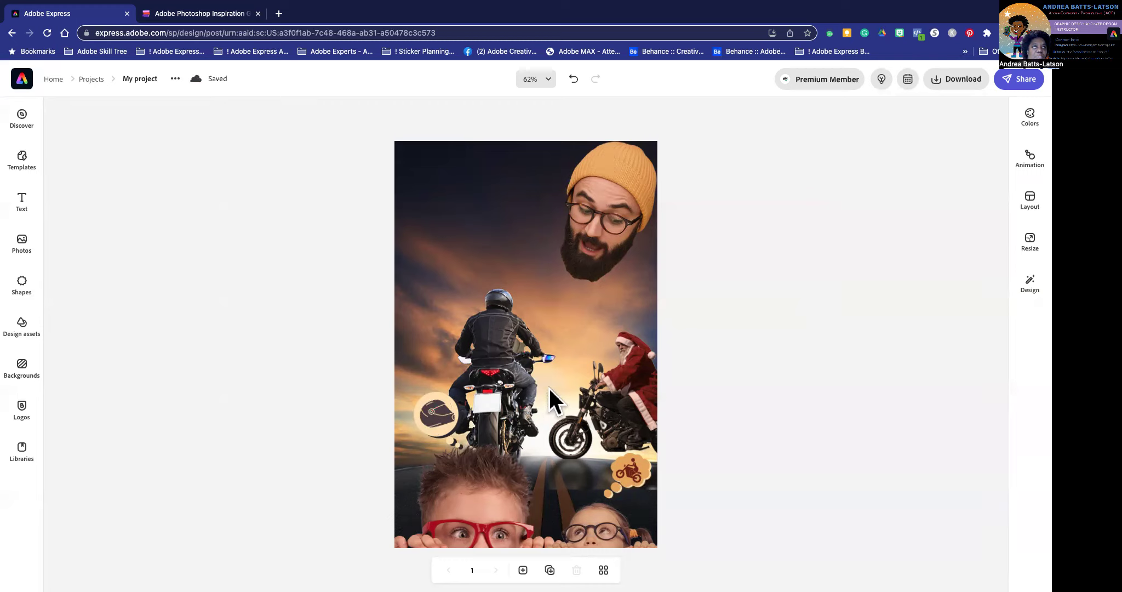
Browse the text template categories from Social through Education for a title design
{"action": "left_click", "coordinate": [25, 205]}
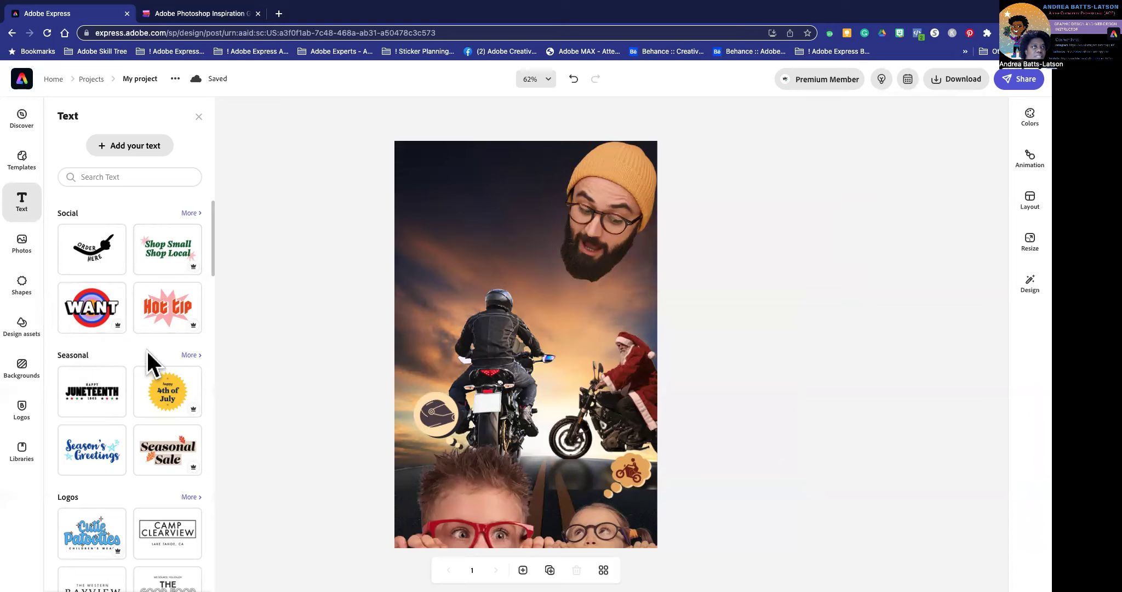
{"action": "scroll", "coordinate": [120, 415], "scroll_direction": "down", "scroll_amount": 3}
{"action": "scroll", "coordinate": [120, 416], "scroll_direction": "down", "scroll_amount": 1}
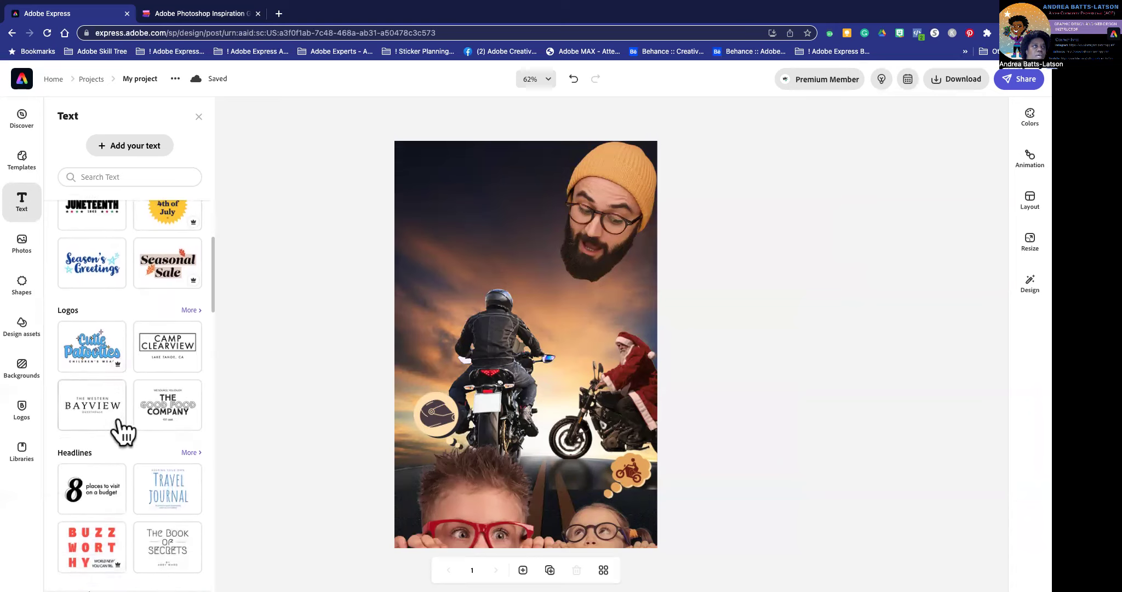
{"action": "scroll", "coordinate": [127, 380], "scroll_direction": "down", "scroll_amount": 3}
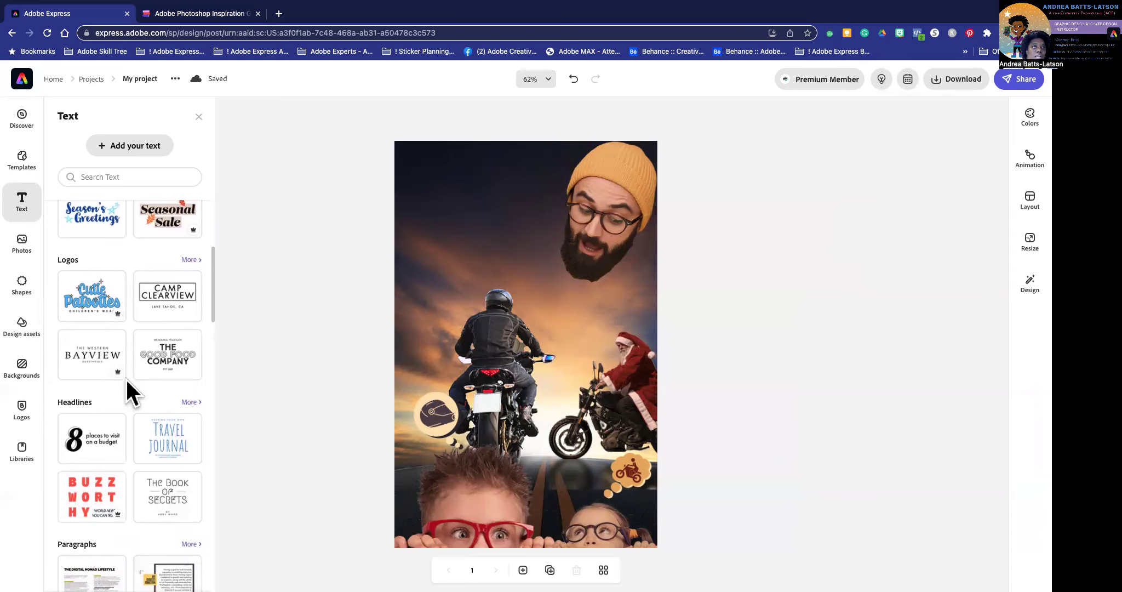
{"action": "scroll", "coordinate": [126, 380], "scroll_direction": "down", "scroll_amount": 1}
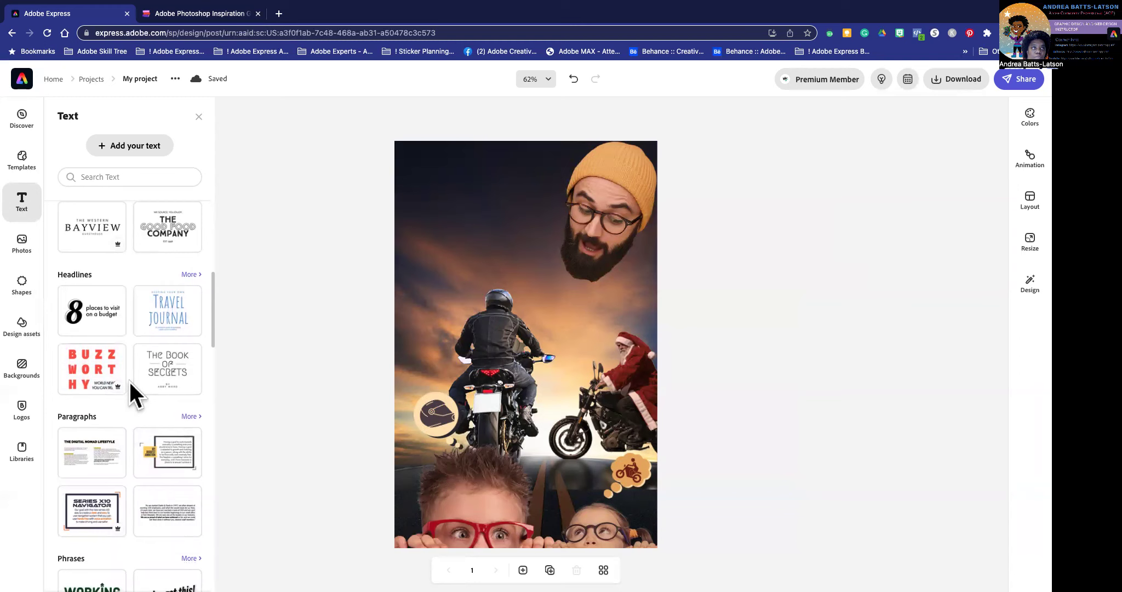
{"action": "scroll", "coordinate": [128, 384], "scroll_direction": "down", "scroll_amount": 5}
{"action": "scroll", "coordinate": [129, 380], "scroll_direction": "down", "scroll_amount": 4}
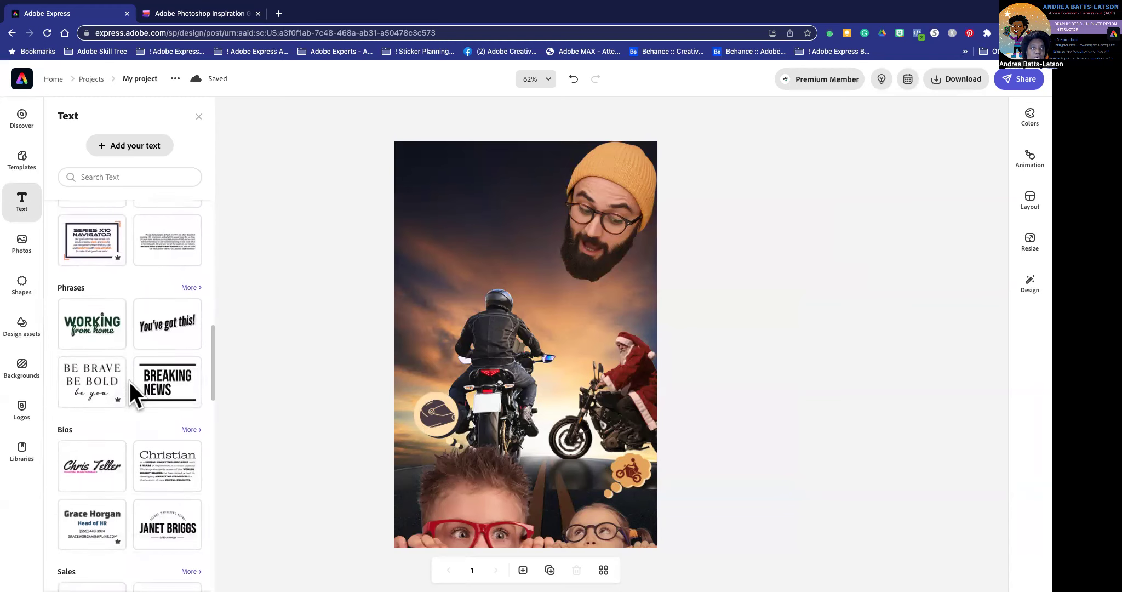
{"action": "scroll", "coordinate": [130, 382], "scroll_direction": "down", "scroll_amount": 5}
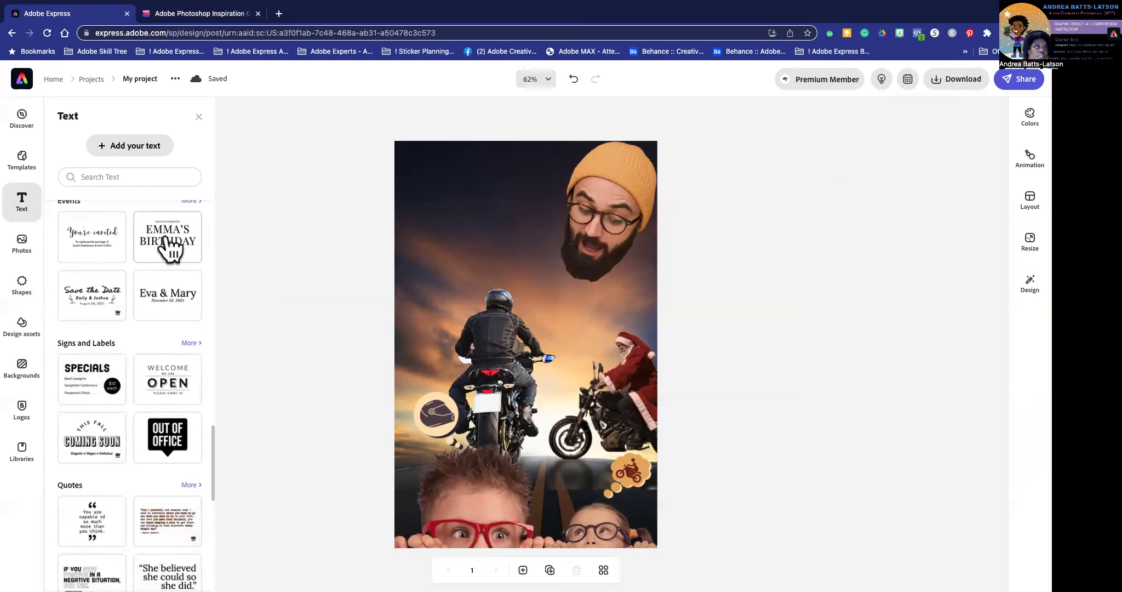
{"action": "scroll", "coordinate": [98, 340], "scroll_direction": "down", "scroll_amount": 4}
{"action": "scroll", "coordinate": [99, 341], "scroll_direction": "down", "scroll_amount": 5}
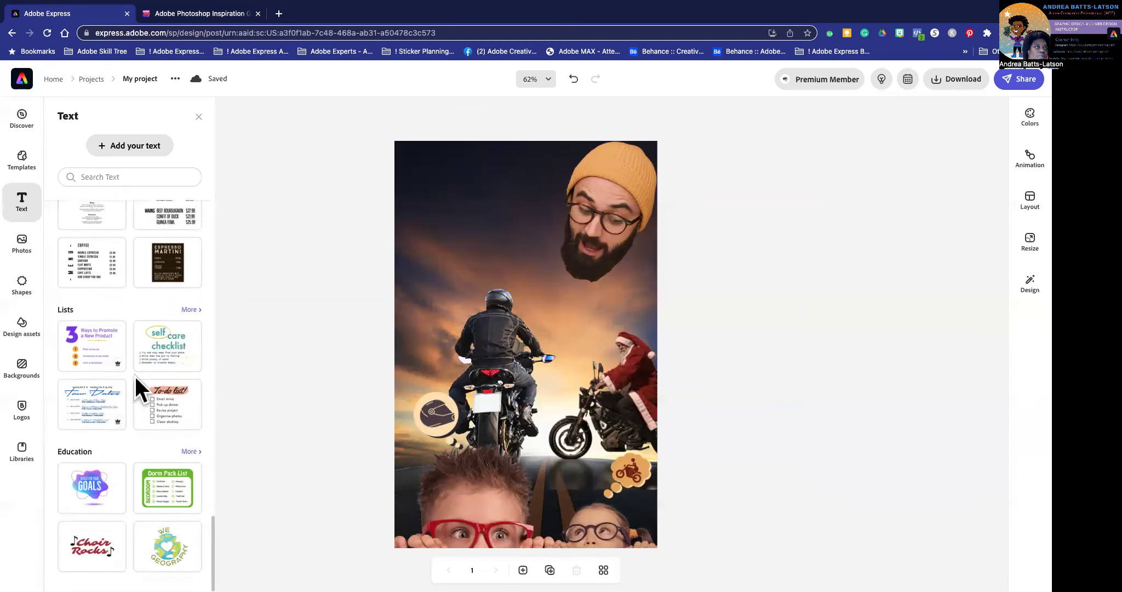
{"action": "scroll", "coordinate": [137, 383], "scroll_direction": "up", "scroll_amount": 8}
{"action": "scroll", "coordinate": [139, 385], "scroll_direction": "up", "scroll_amount": 10}
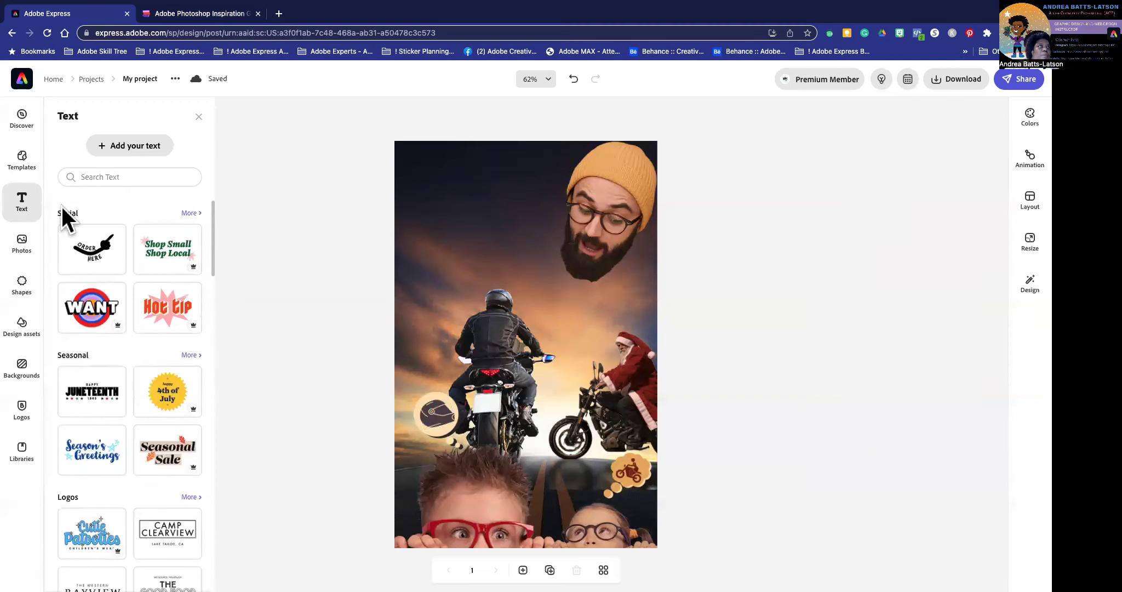
Add the "Makers Gonna Make" design from the Social text templates and place it in the sky beside the bearded man's head
{"action": "left_click", "coordinate": [187, 214]}
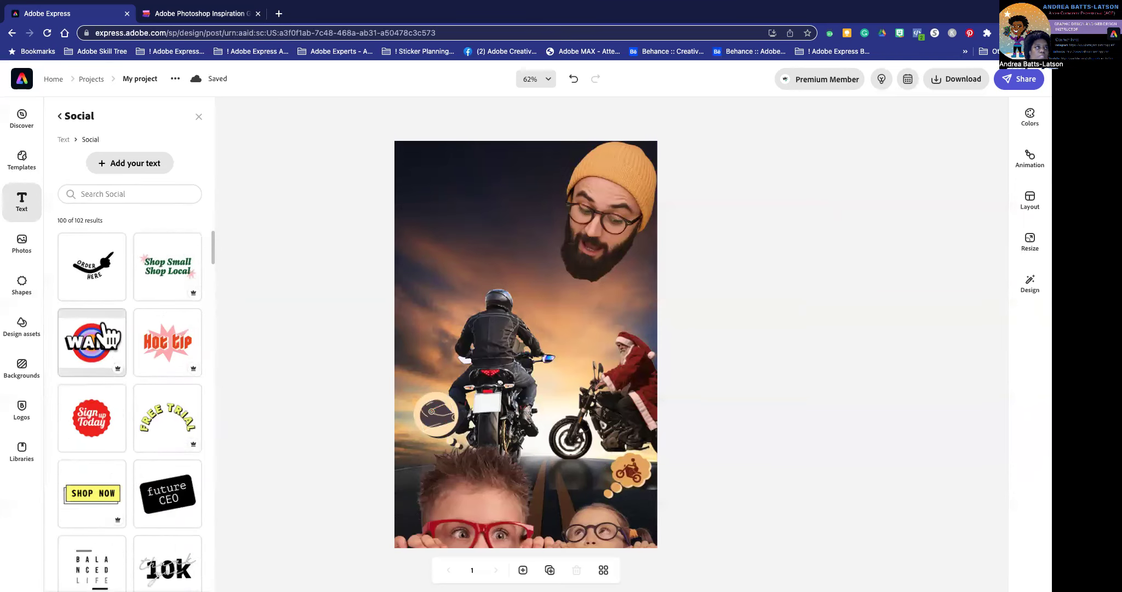
{"action": "scroll", "coordinate": [104, 335], "scroll_direction": "down", "scroll_amount": 3}
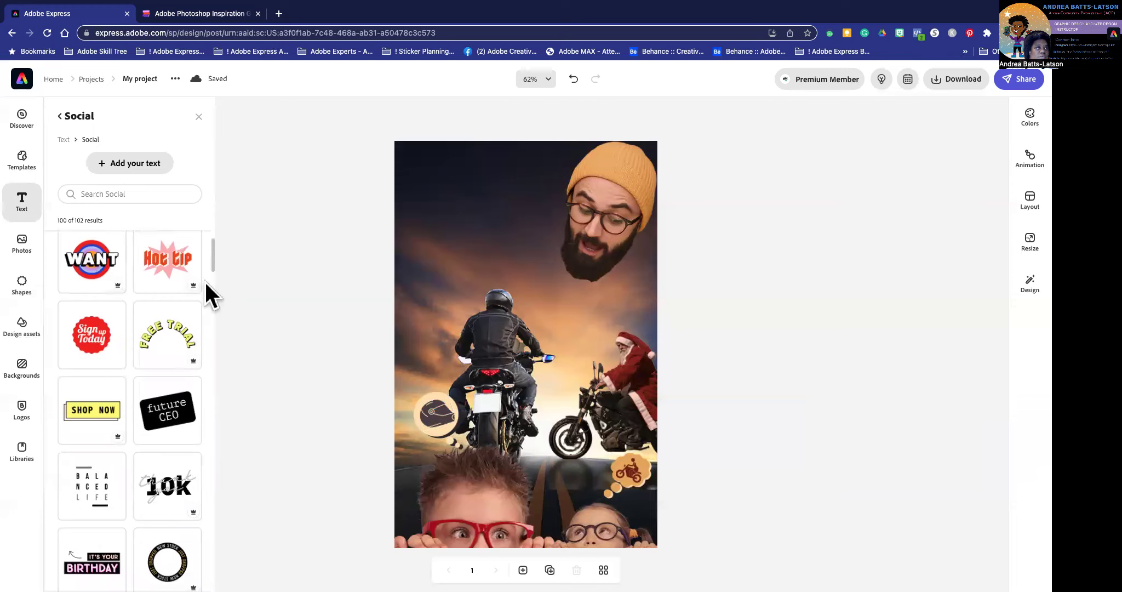
{"action": "scroll", "coordinate": [173, 288], "scroll_direction": "down", "scroll_amount": 10}
{"action": "scroll", "coordinate": [174, 285], "scroll_direction": "down", "scroll_amount": 15}
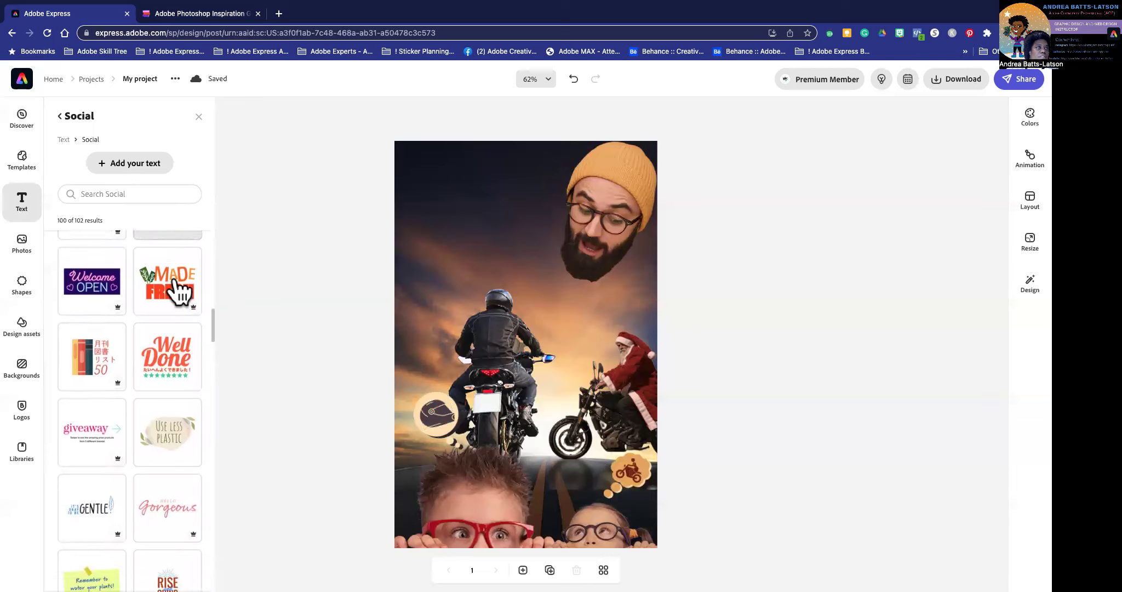
{"action": "scroll", "coordinate": [164, 293], "scroll_direction": "down", "scroll_amount": 10}
{"action": "scroll", "coordinate": [126, 289], "scroll_direction": "down", "scroll_amount": 8}
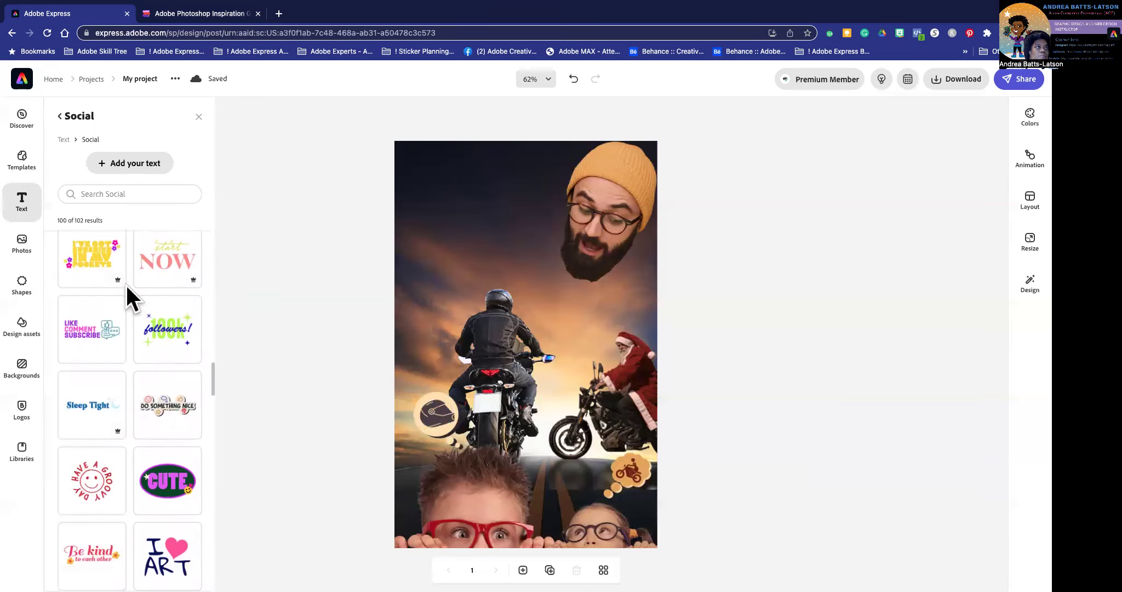
{"action": "scroll", "coordinate": [125, 283], "scroll_direction": "down", "scroll_amount": 2}
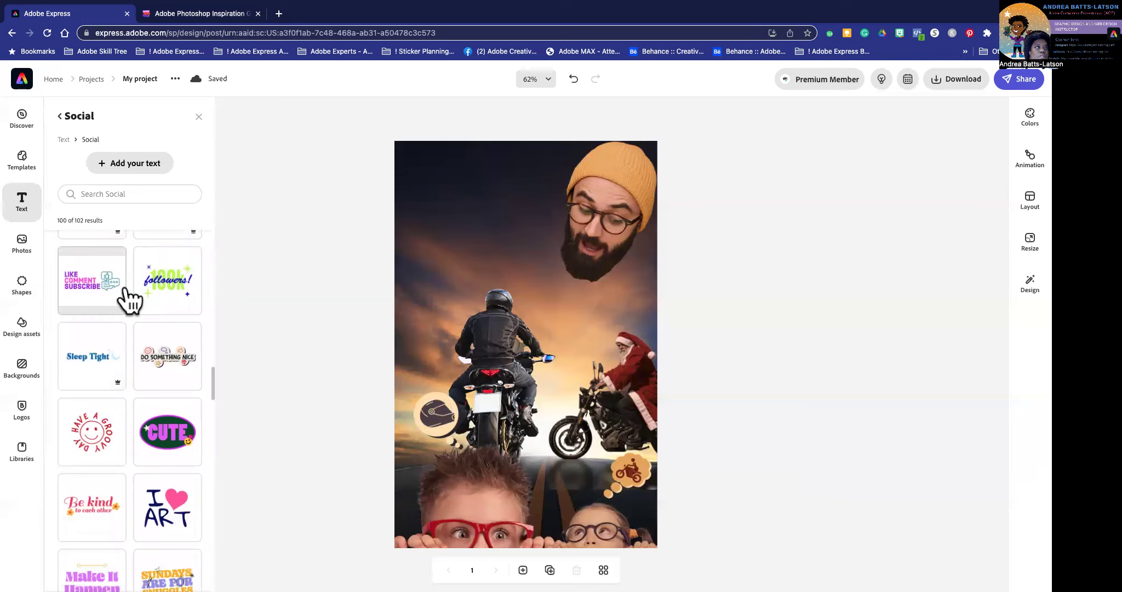
{"action": "scroll", "coordinate": [114, 319], "scroll_direction": "down", "scroll_amount": 6}
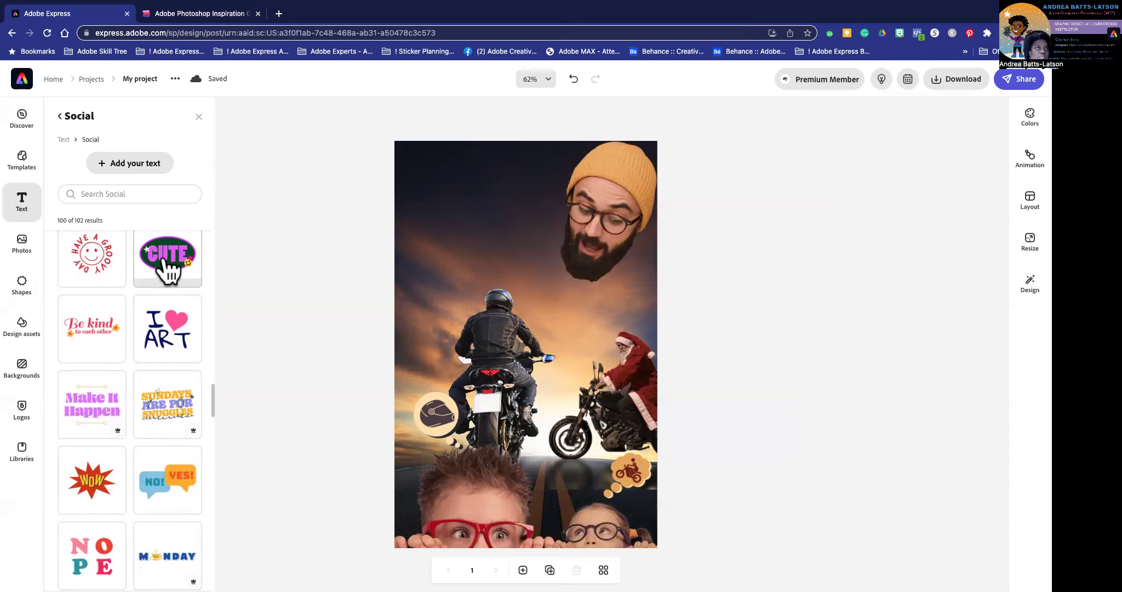
{"action": "scroll", "coordinate": [168, 269], "scroll_direction": "down", "scroll_amount": 3}
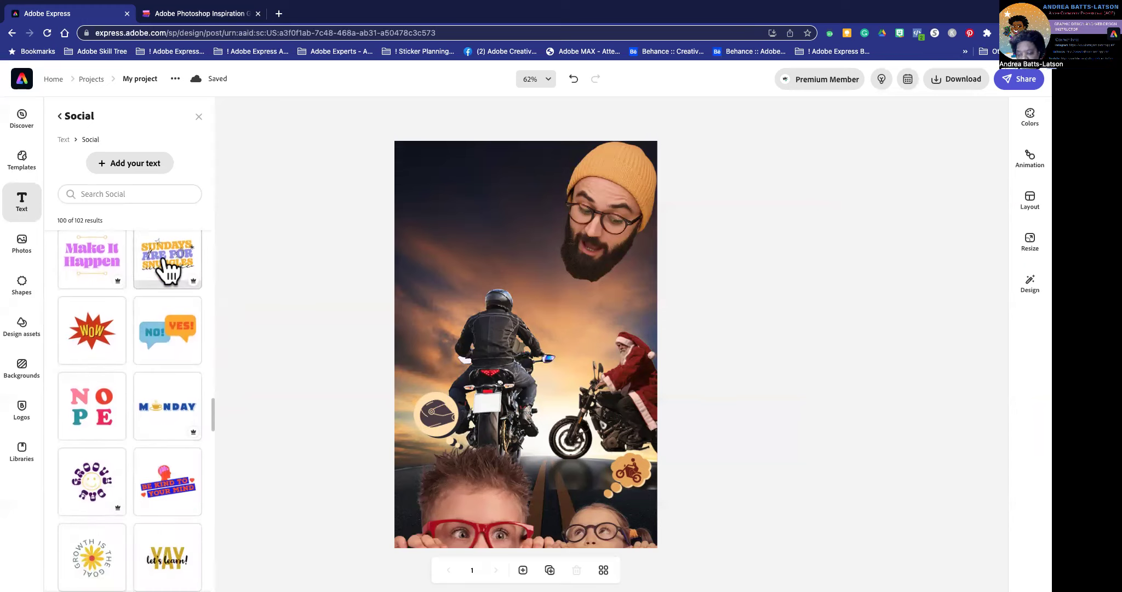
{"action": "scroll", "coordinate": [170, 272], "scroll_direction": "down", "scroll_amount": 3}
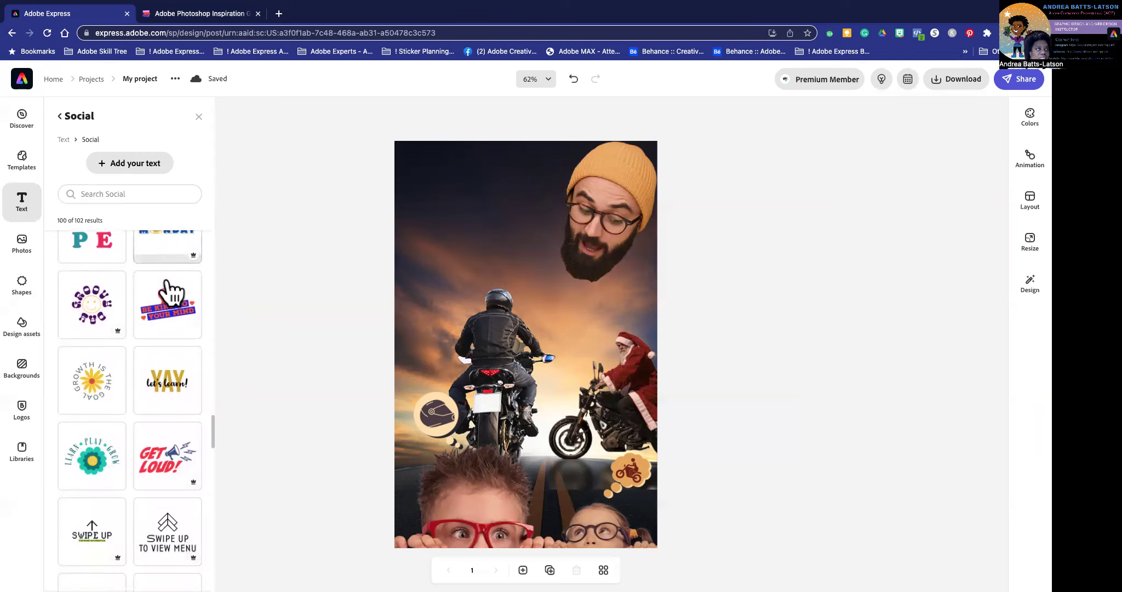
{"action": "scroll", "coordinate": [169, 290], "scroll_direction": "down", "scroll_amount": 1}
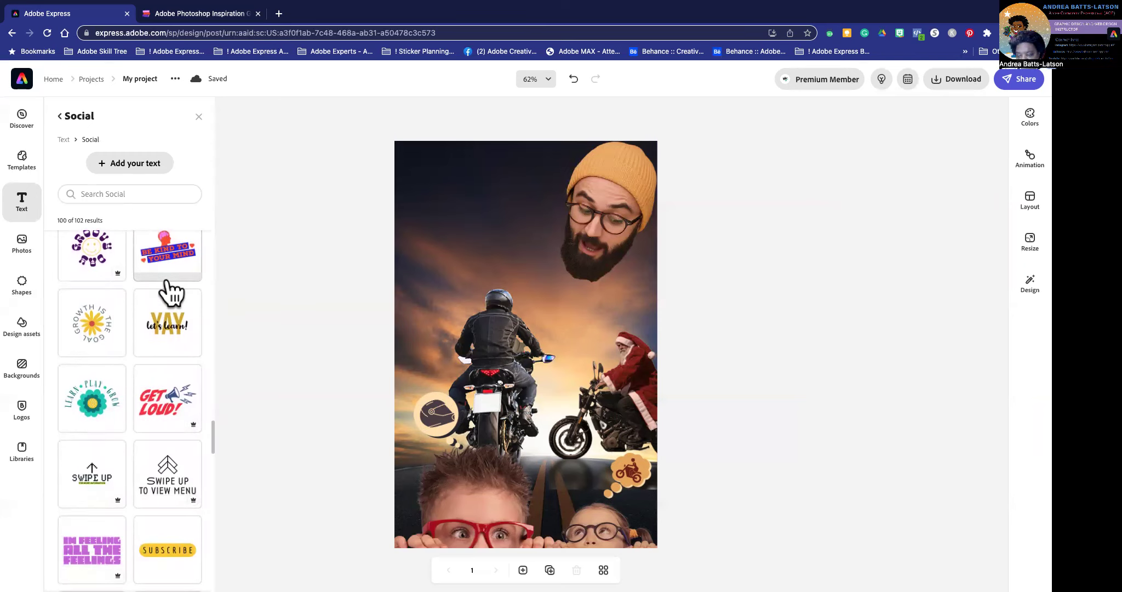
{"action": "scroll", "coordinate": [170, 293], "scroll_direction": "down", "scroll_amount": 3}
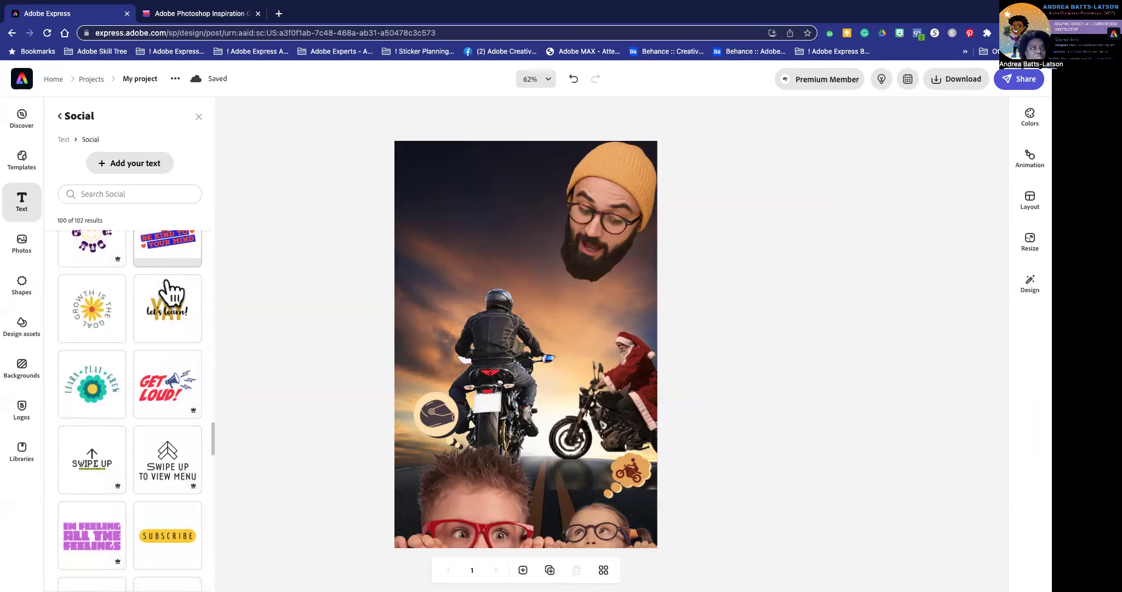
{"action": "scroll", "coordinate": [166, 288], "scroll_direction": "down", "scroll_amount": 4}
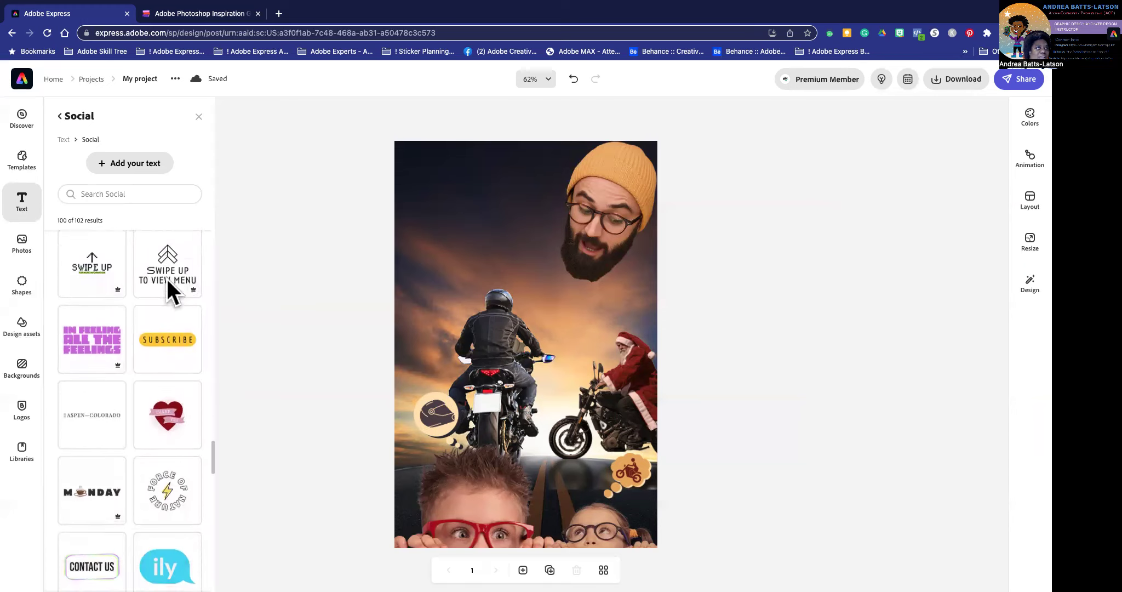
{"action": "scroll", "coordinate": [104, 318], "scroll_direction": "down", "scroll_amount": 4}
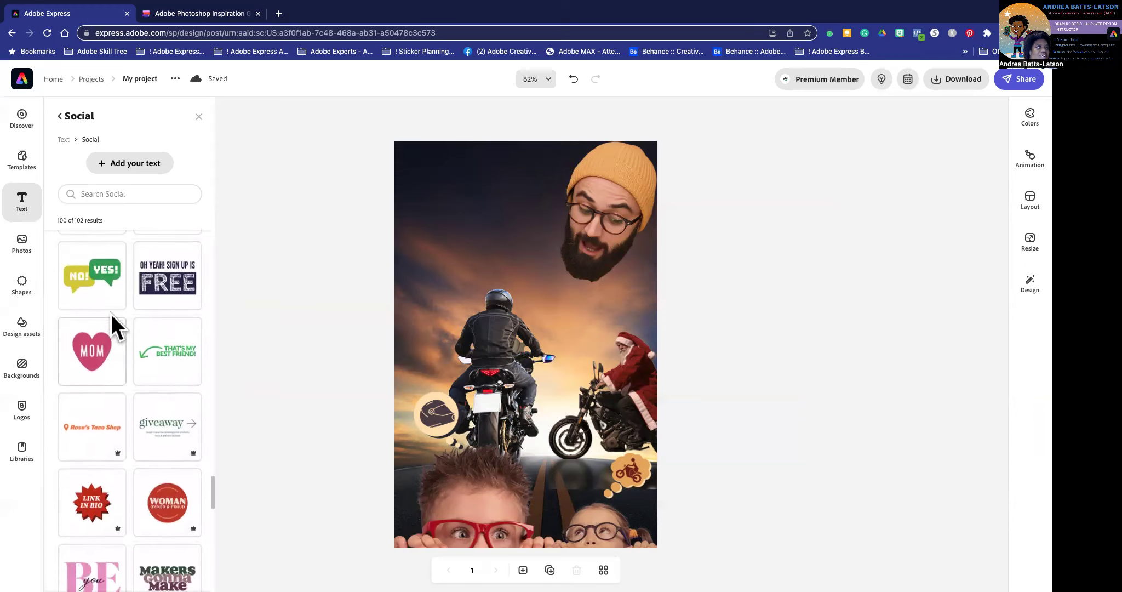
{"action": "scroll", "coordinate": [113, 277], "scroll_direction": "down", "scroll_amount": 4}
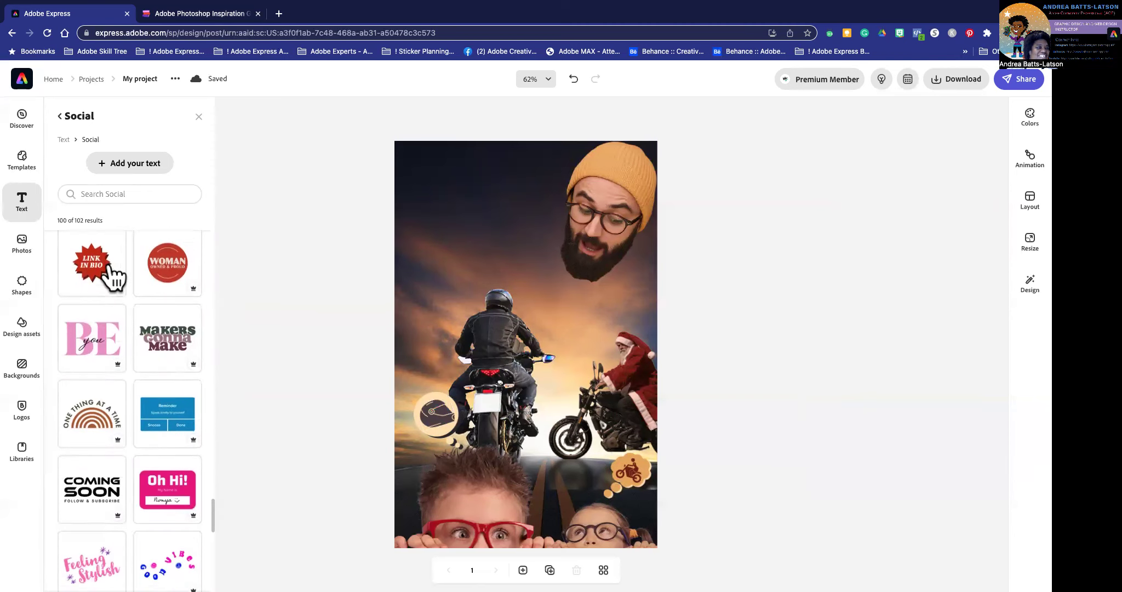
{"action": "left_click", "coordinate": [164, 316]}
{"action": "left_click_drag", "start_coordinate": [489, 490], "coordinate": [455, 194]}
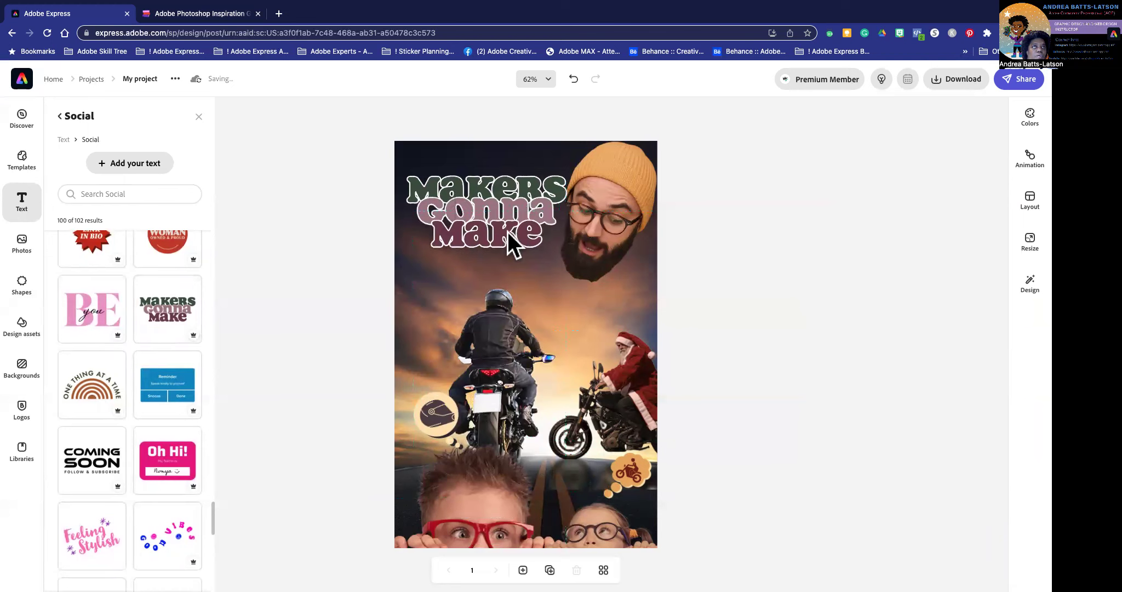
Replace the word "Makers" in the title group with "BIkers"
{"action": "left_click", "coordinate": [491, 224]}
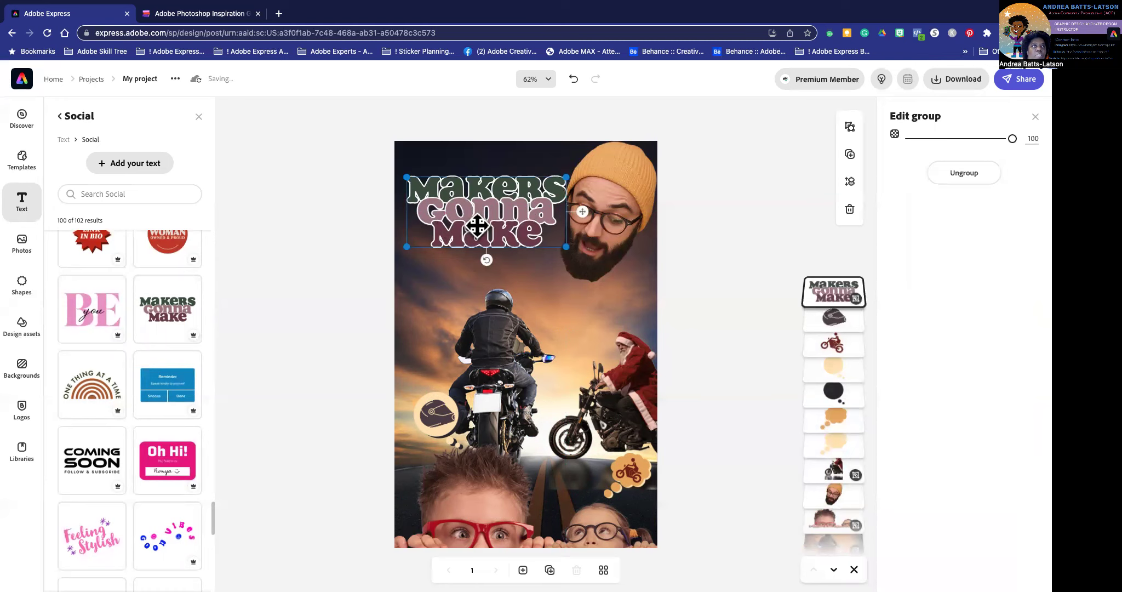
{"action": "left_click", "coordinate": [463, 188]}
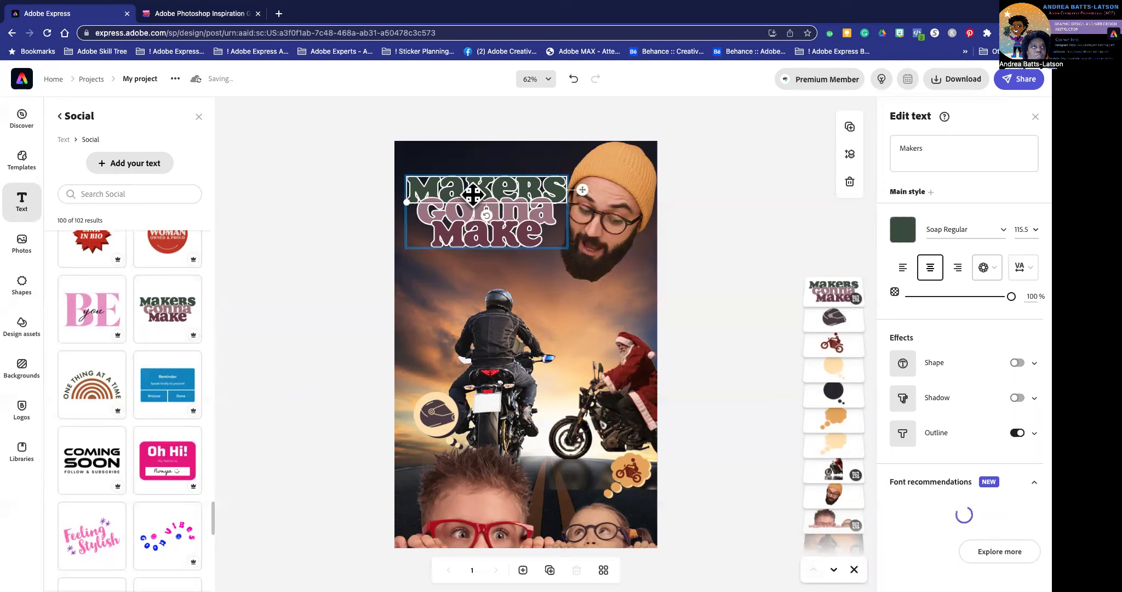
{"action": "double_click", "coordinate": [923, 149]}
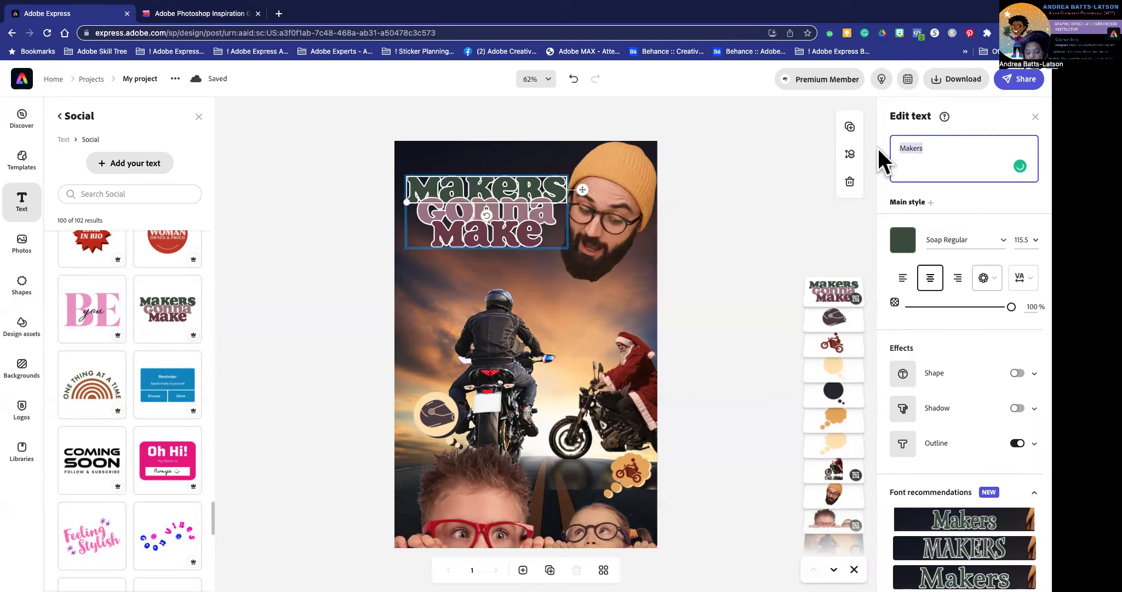
{"action": "type", "text": "BIker"}
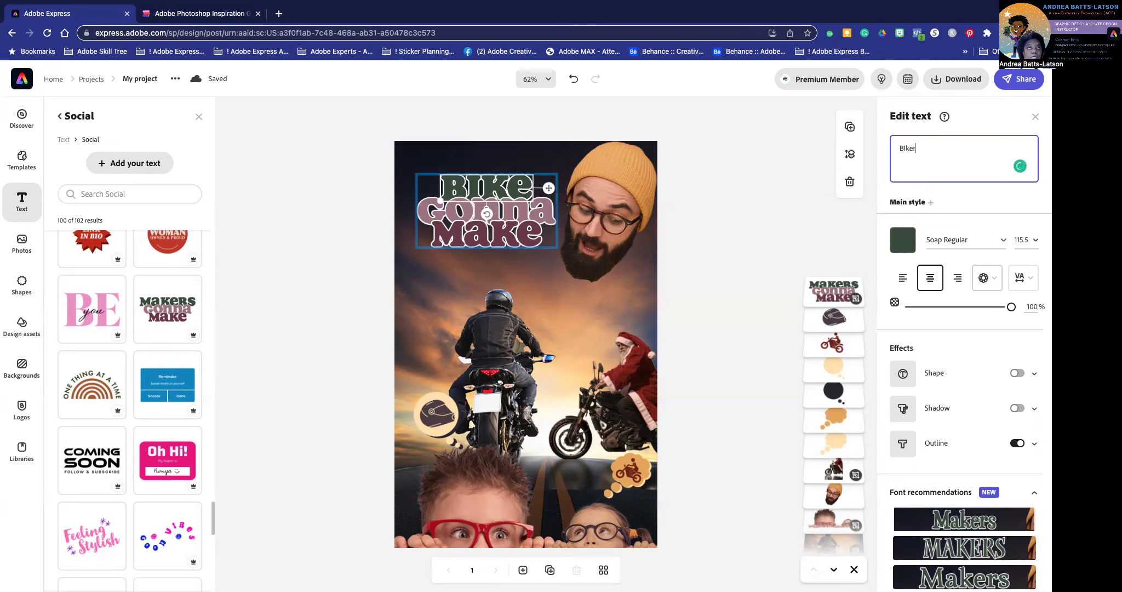
{"action": "type", "text": "s"}
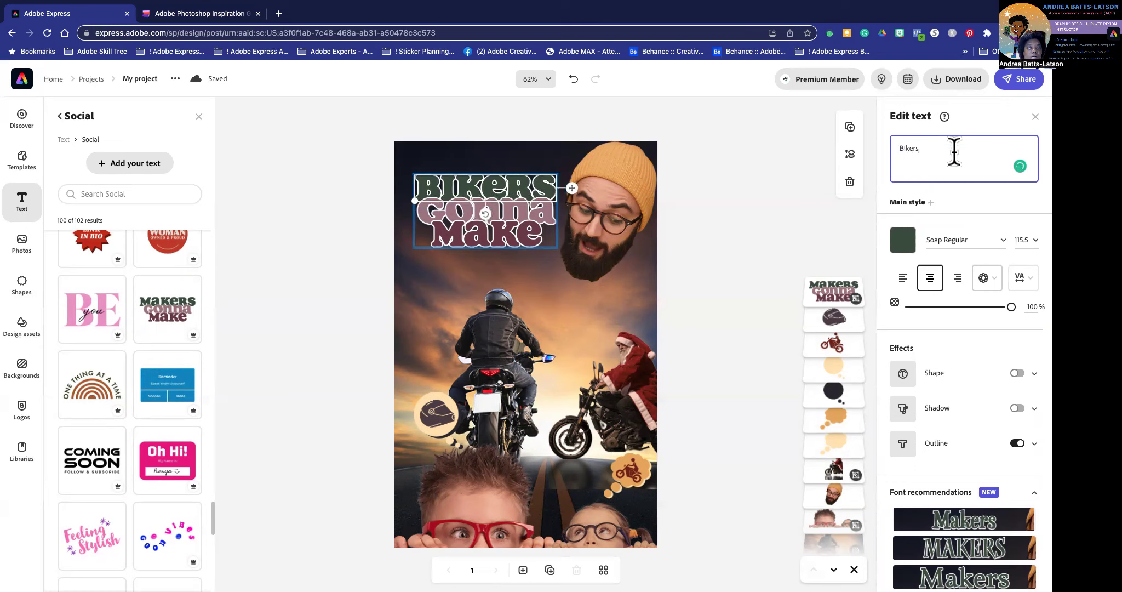
Replace the middle word "Gonna" in the title group with "R"
{"action": "left_click", "coordinate": [524, 215]}
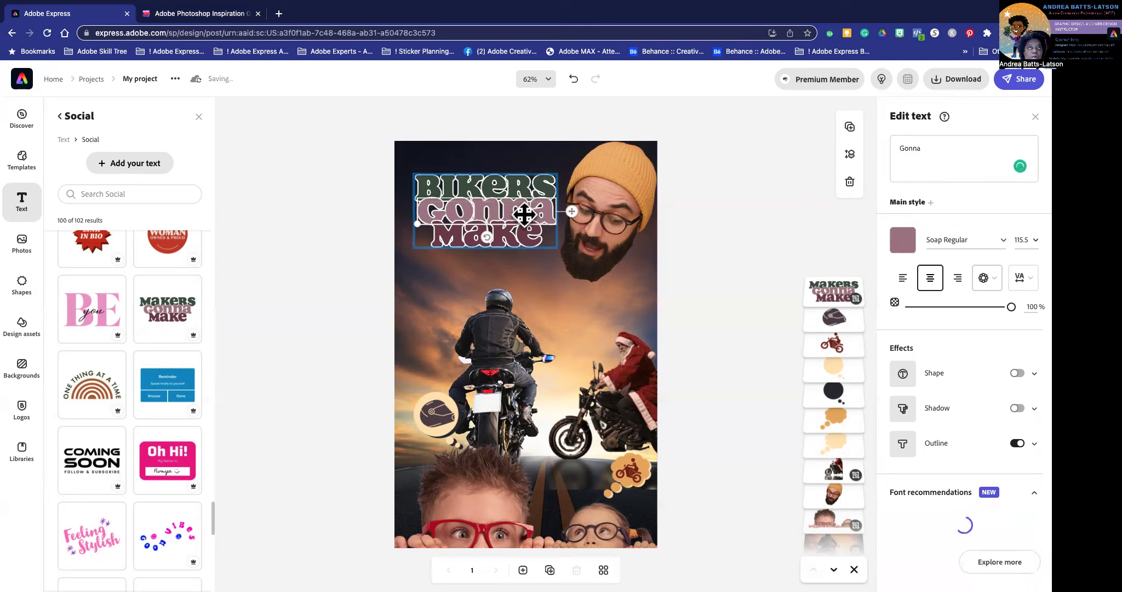
{"action": "left_click", "coordinate": [928, 145]}
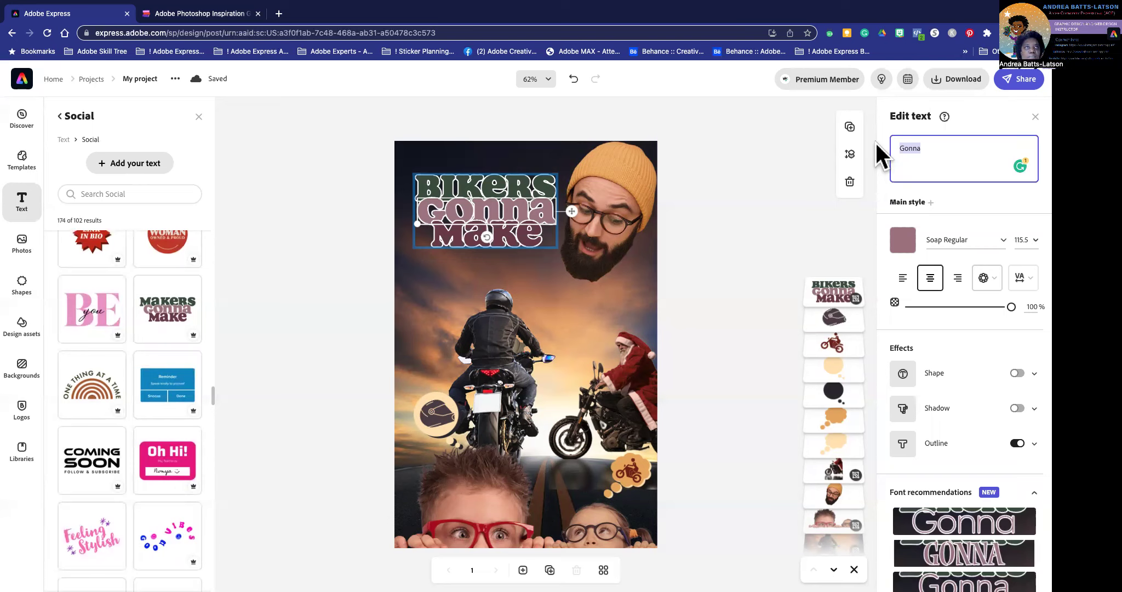
{"action": "type", "text": "Fan"}
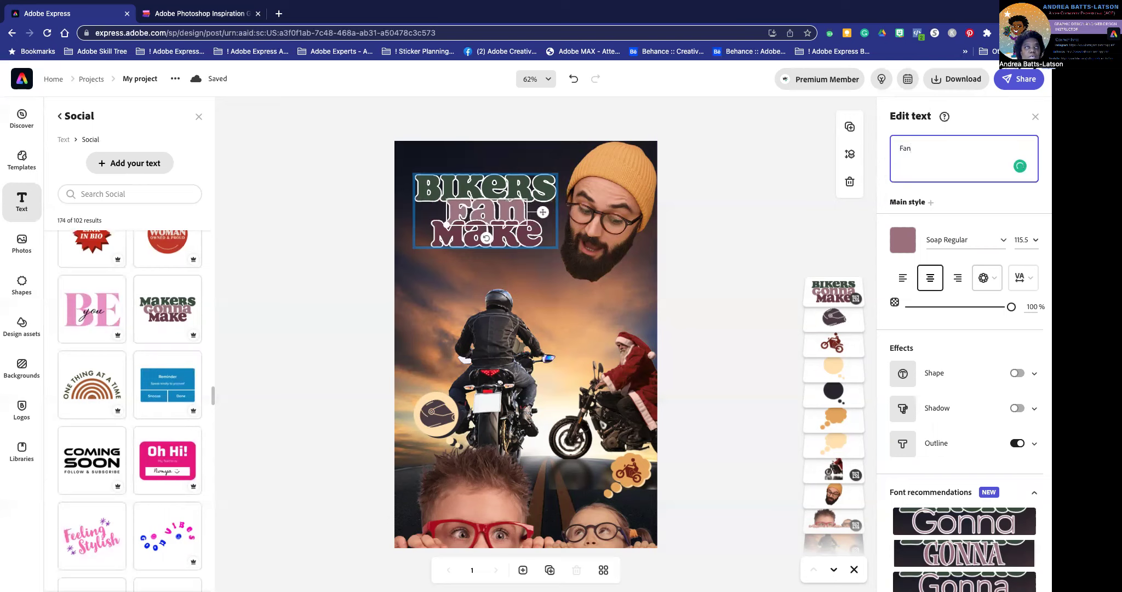
{"action": "key", "text": "BackSpace"}
{"action": "key", "text": "BackSpace"}
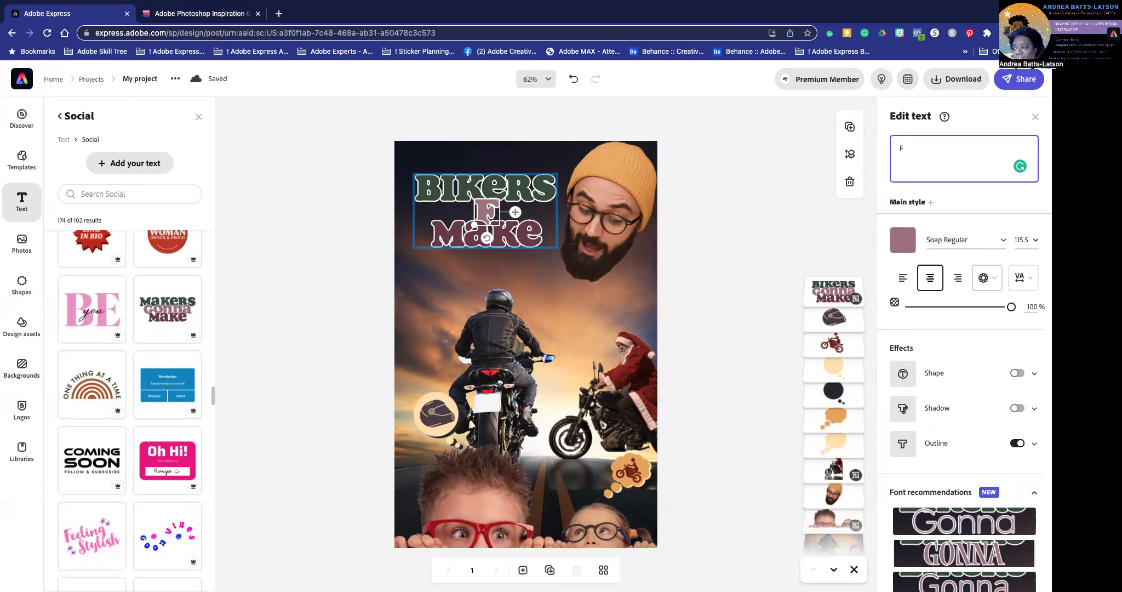
{"action": "type", "text": "R"}
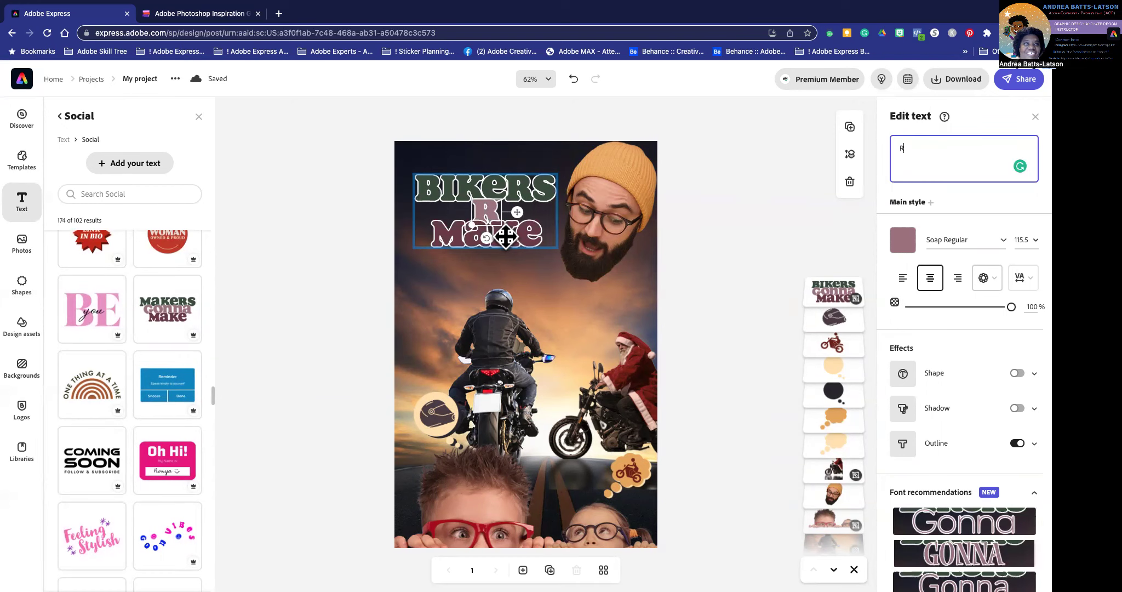
Replace the bottom word "Make" in the title group with "Us"
{"action": "left_click", "coordinate": [519, 227]}
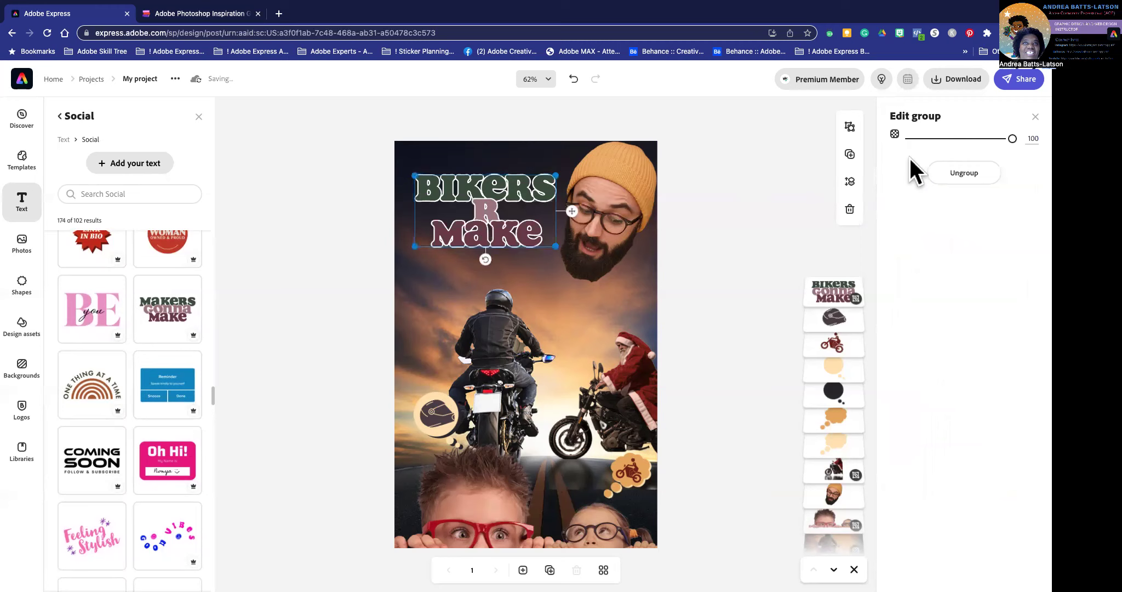
{"action": "left_click", "coordinate": [493, 235]}
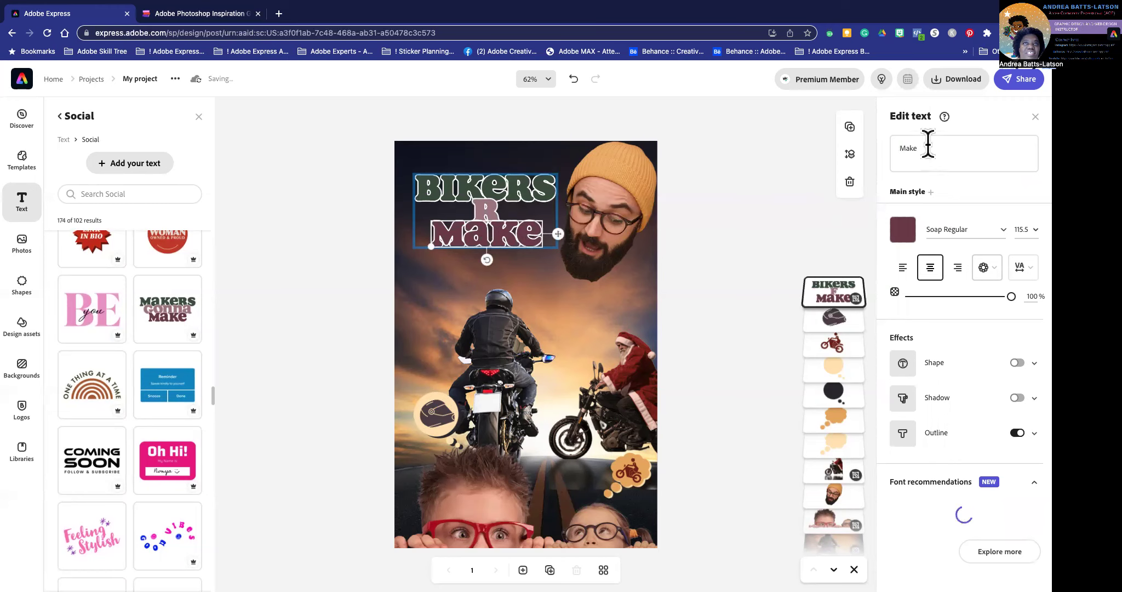
{"action": "left_click_drag", "start_coordinate": [927, 144], "coordinate": [889, 145]}
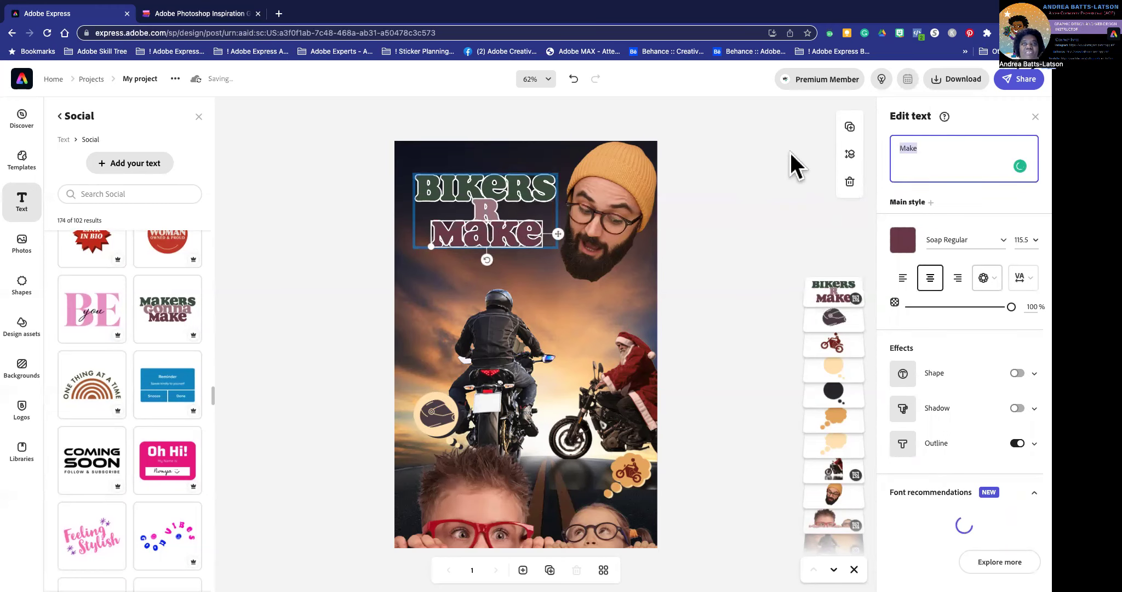
{"action": "type", "text": "Us"}
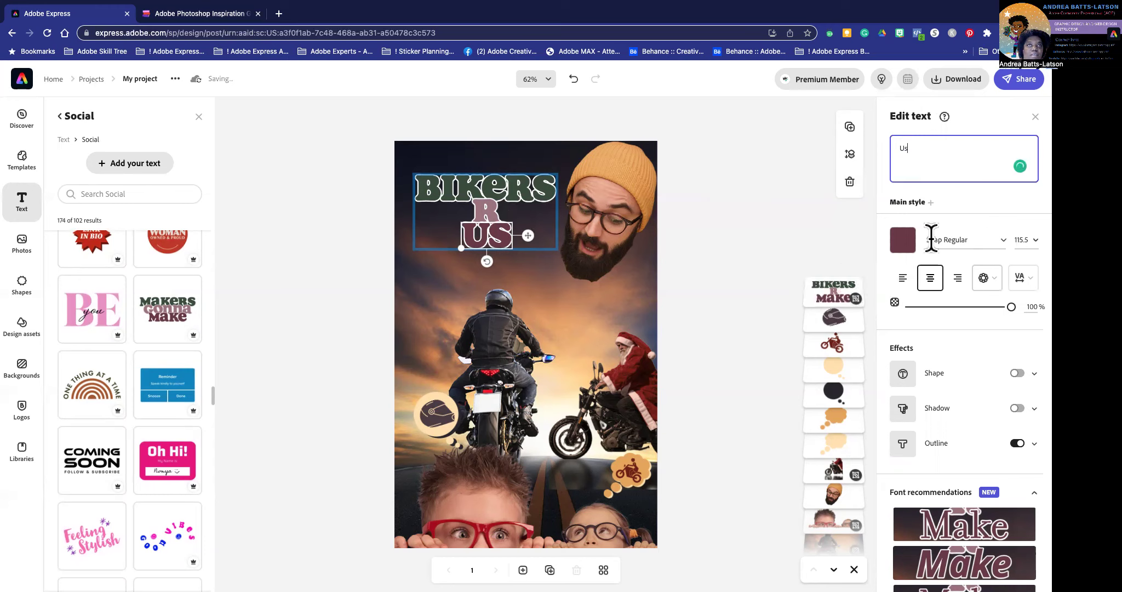
Recolor the word "Us" in the title with the dark red #772210 from the current palette
{"action": "left_click", "coordinate": [903, 240]}
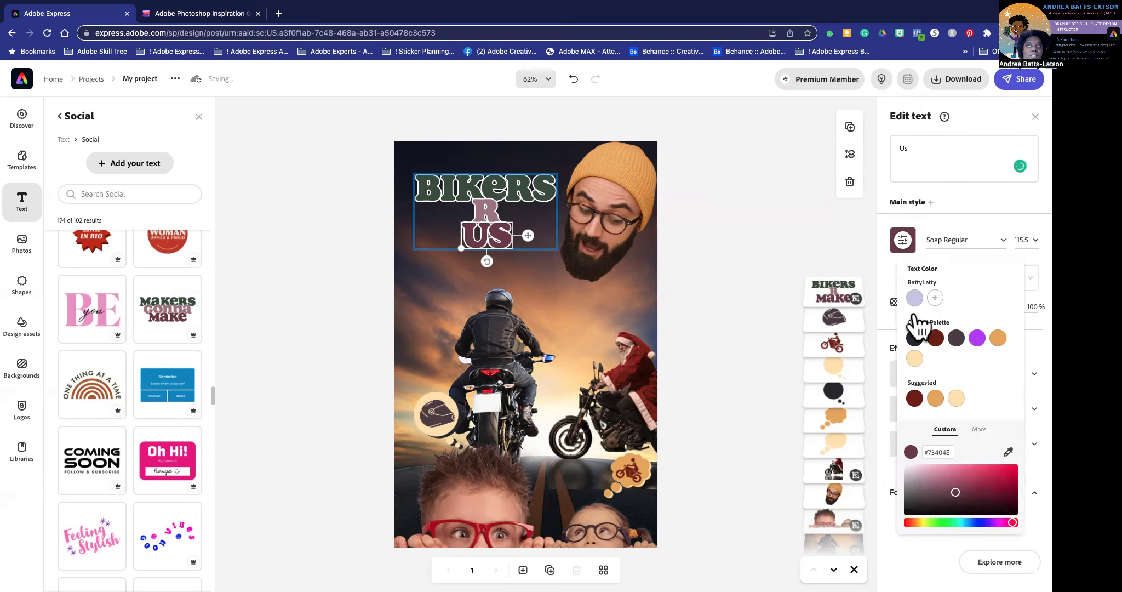
{"action": "left_click", "coordinate": [999, 329]}
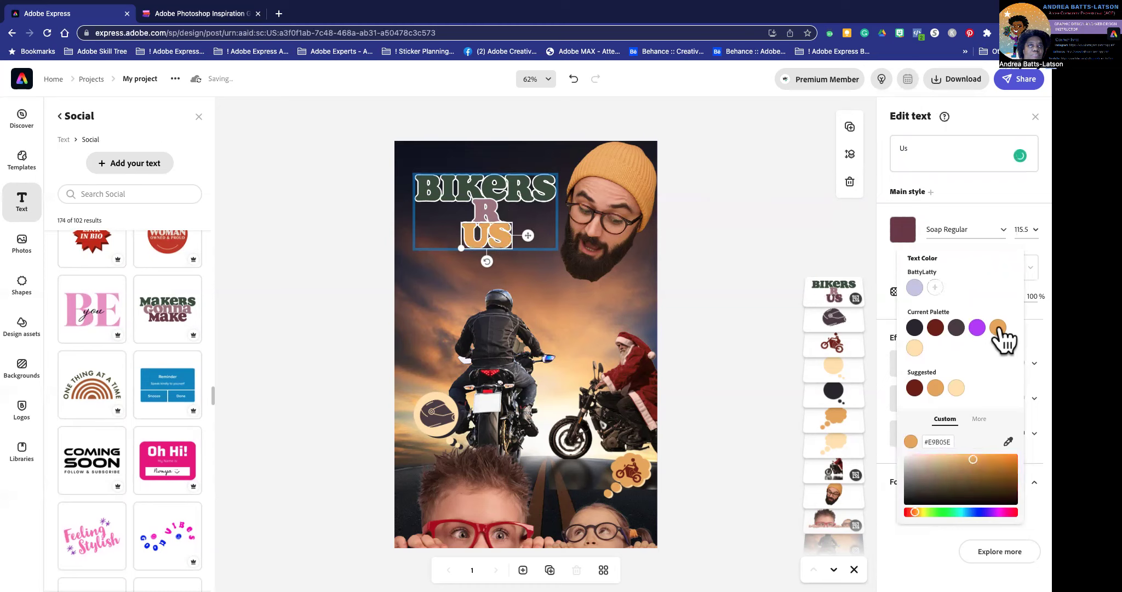
{"action": "left_click", "coordinate": [936, 329]}
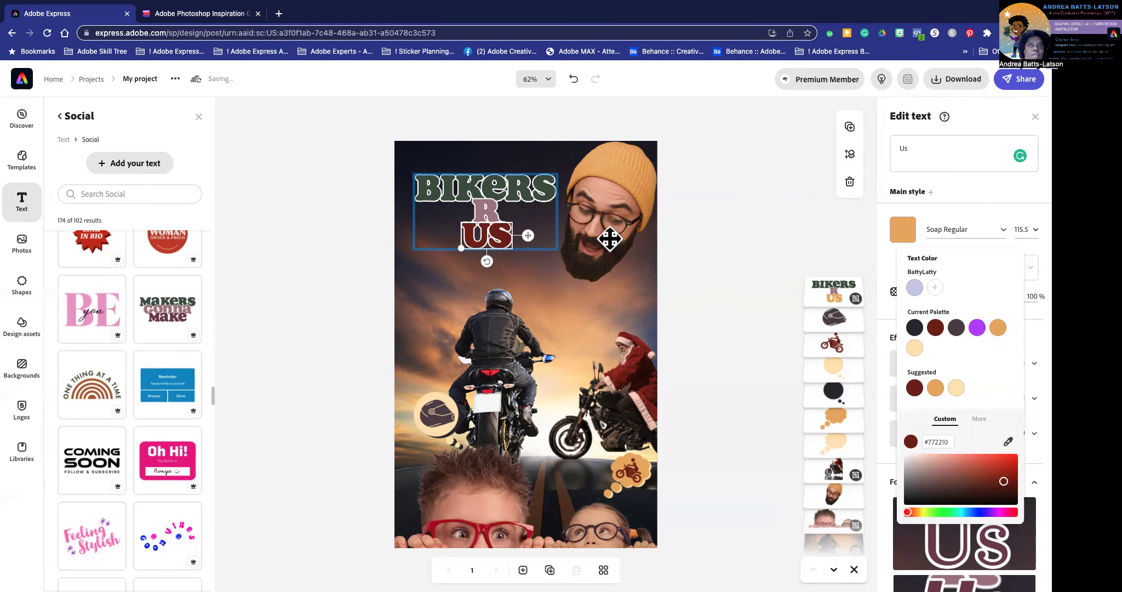
Recolor the middle title line "R" with the dark purple-grey #54434B sampled from the helmet icon
{"action": "left_click", "coordinate": [486, 211]}
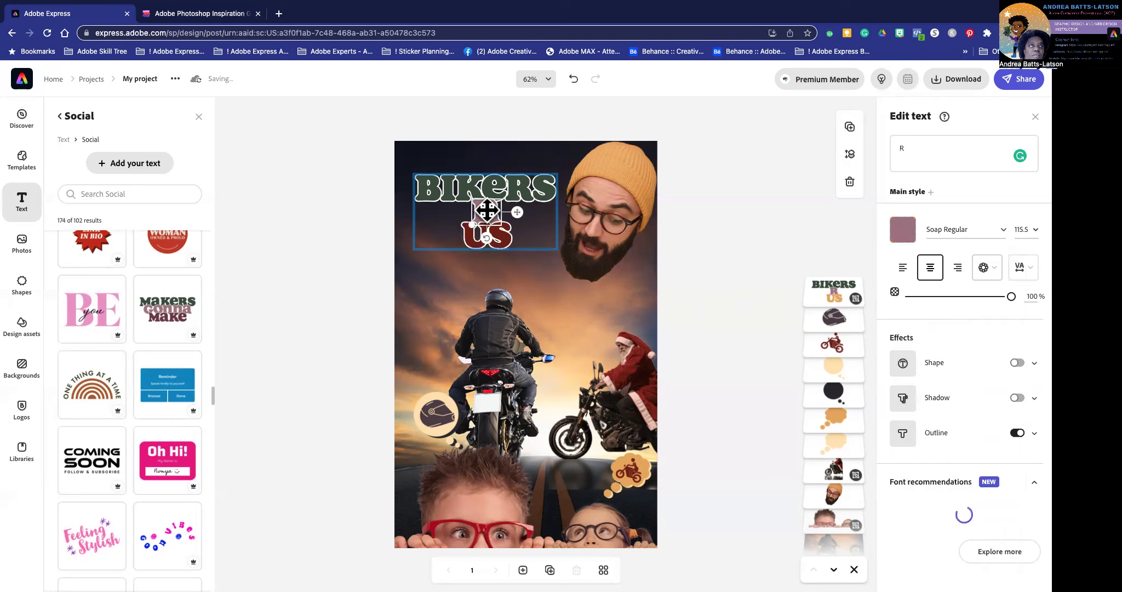
{"action": "left_click", "coordinate": [902, 230]}
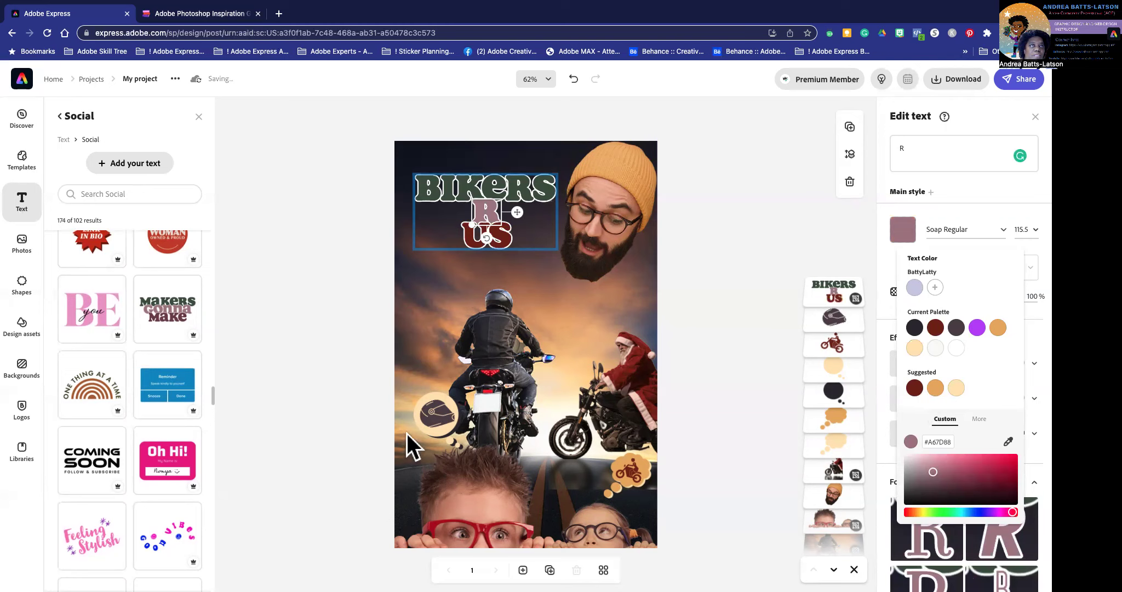
{"action": "left_click", "coordinate": [936, 329]}
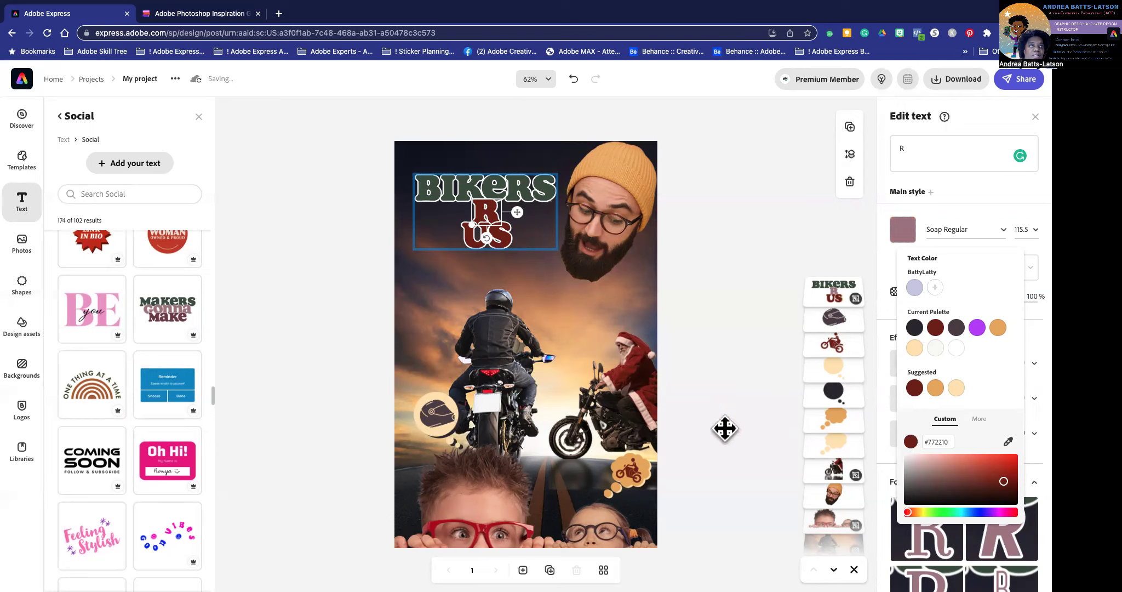
{"action": "left_click", "coordinate": [1008, 441]}
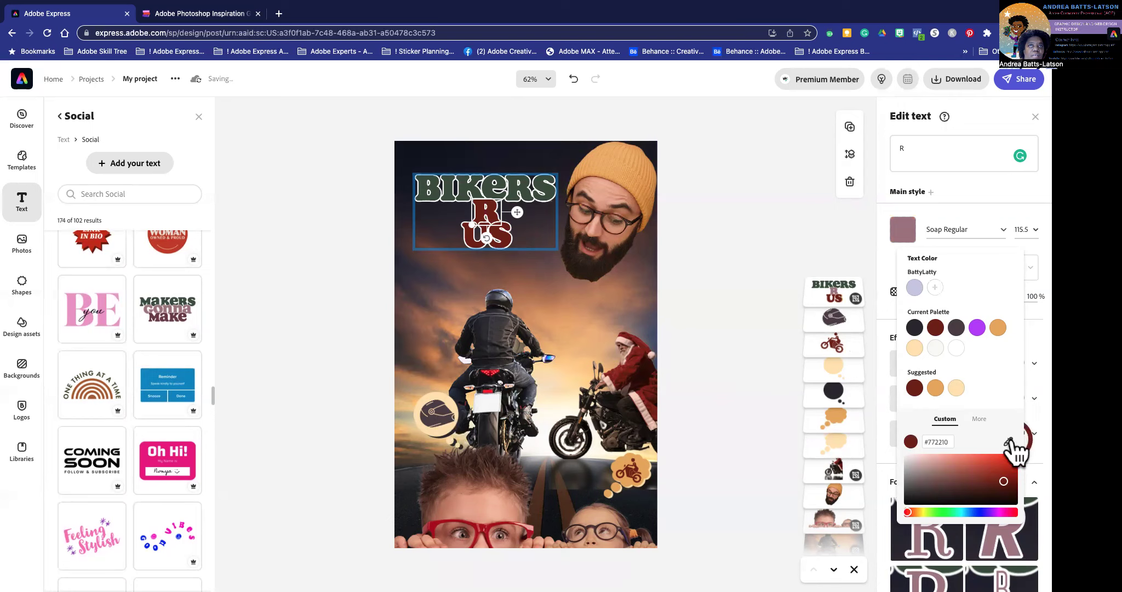
{"action": "left_click", "coordinate": [433, 415]}
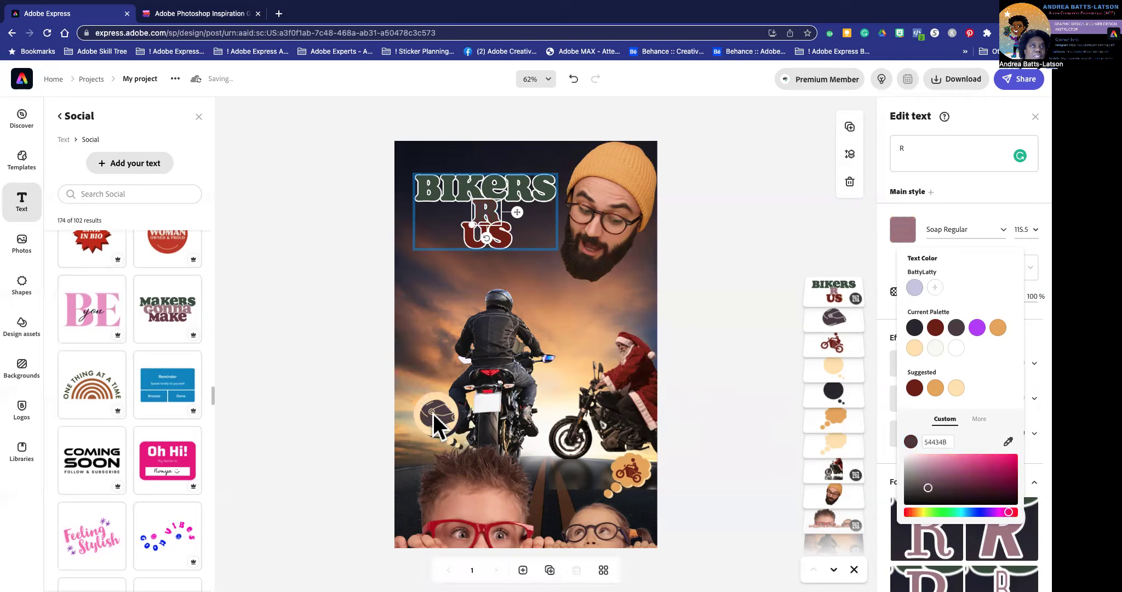
Recolor the word "BIkers" in the title with the light orange #D99D6C sampled from the sunset sky
{"action": "left_click", "coordinate": [496, 187]}
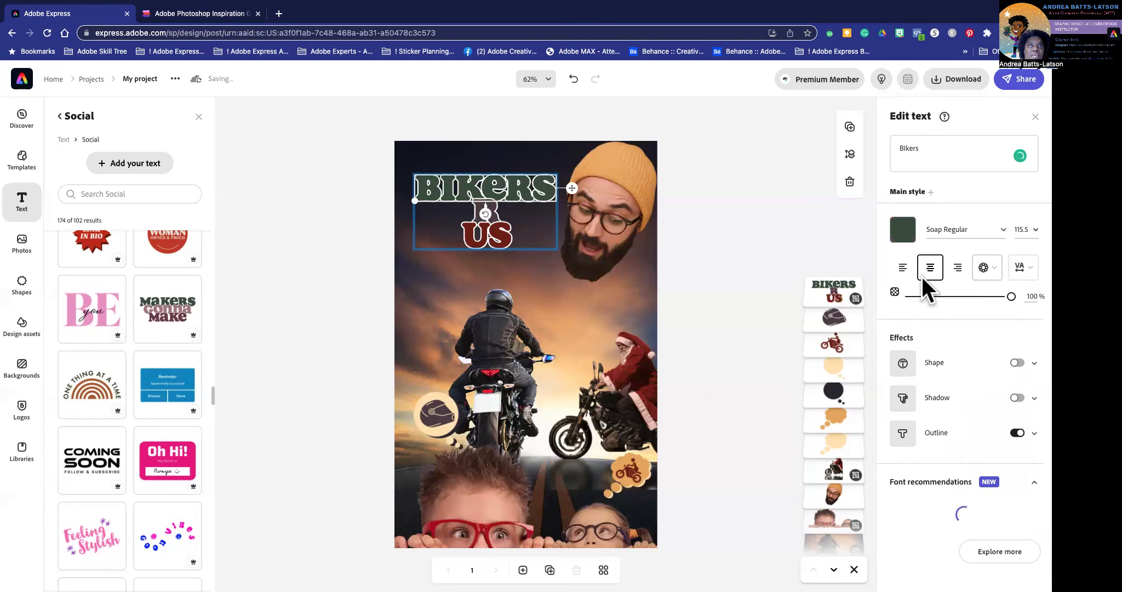
{"action": "left_click", "coordinate": [909, 230]}
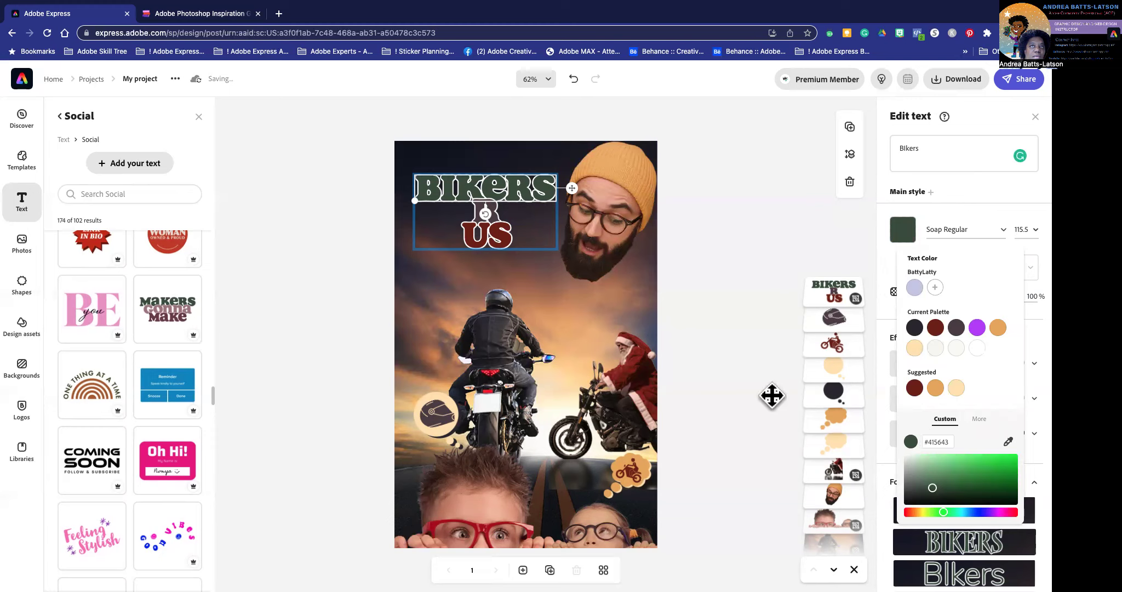
{"action": "left_click", "coordinate": [1009, 441]}
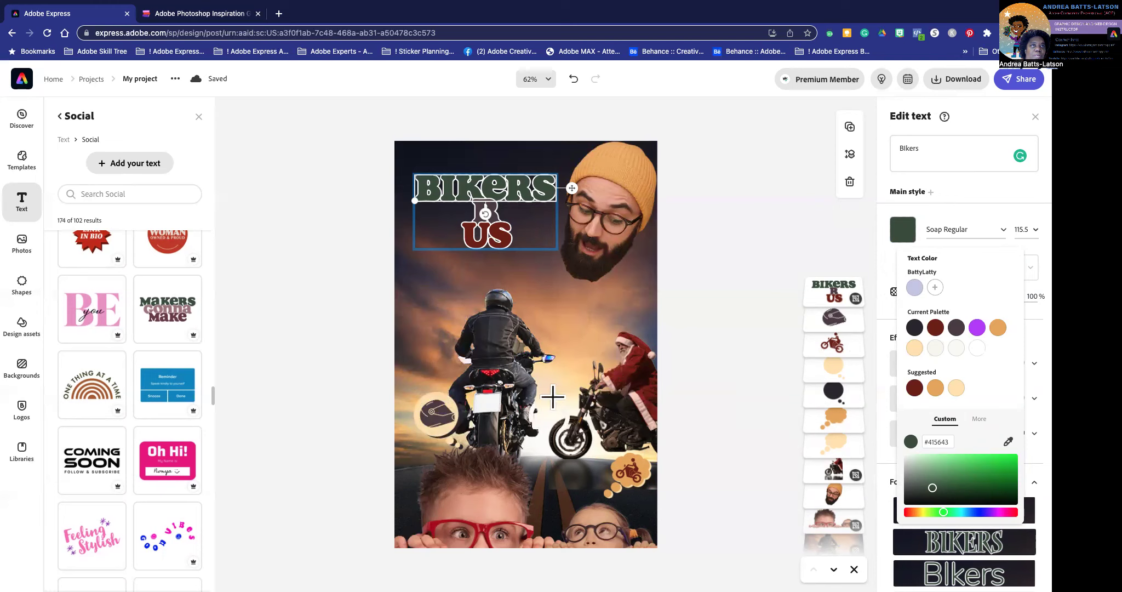
{"action": "left_click", "coordinate": [577, 312]}
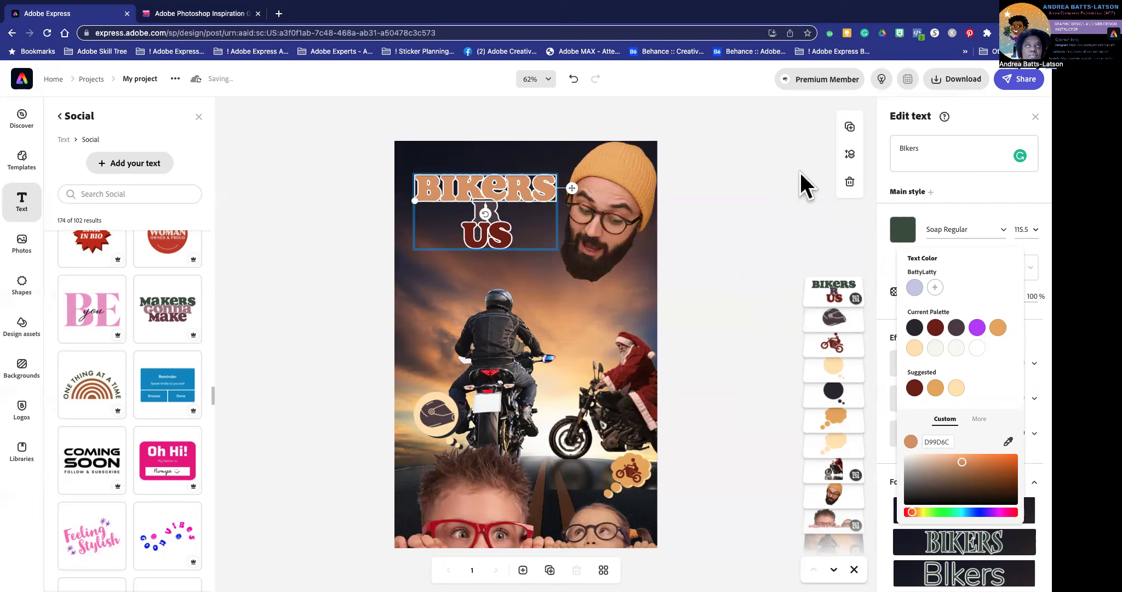
{"action": "left_click", "coordinate": [359, 224]}
Replace the top title line "BIkers" with "For the"
{"action": "left_click", "coordinate": [493, 214]}
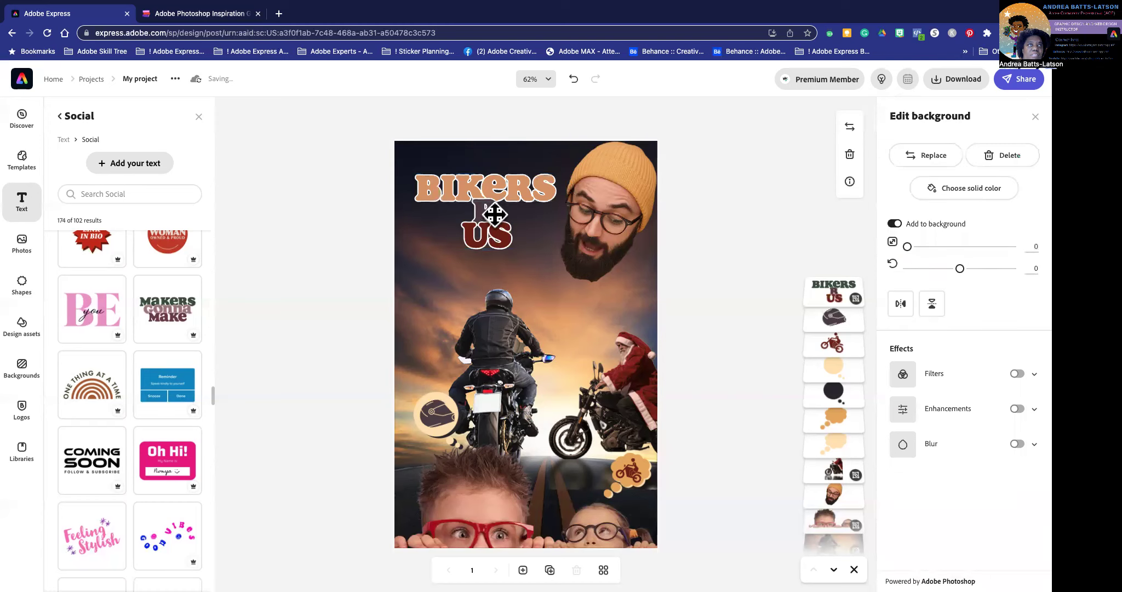
{"action": "left_click", "coordinate": [489, 211]}
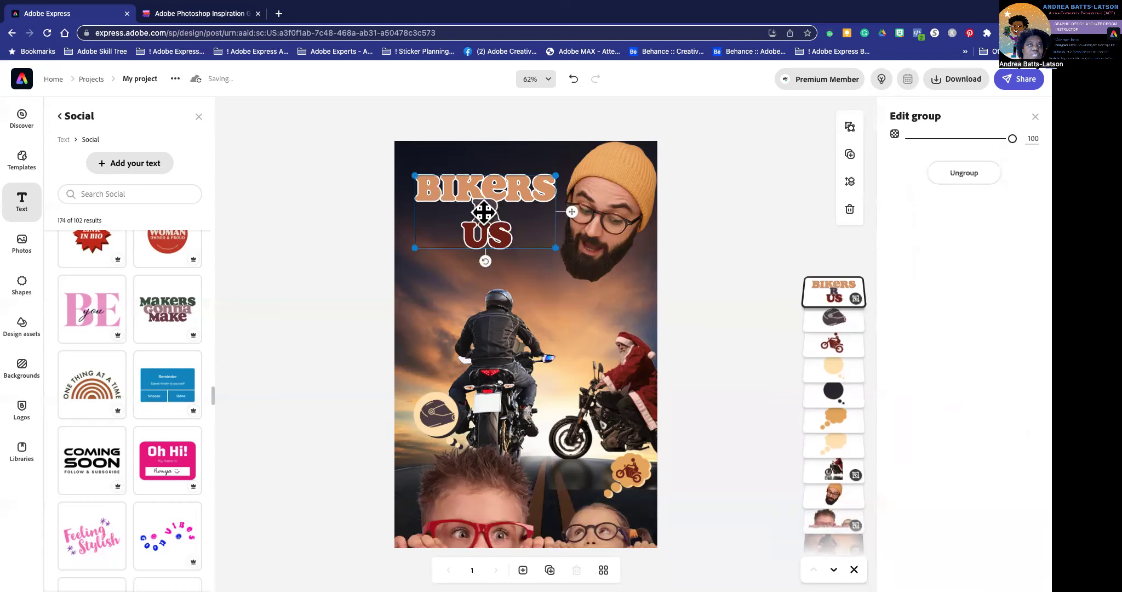
{"action": "left_click", "coordinate": [479, 211]}
{"action": "left_click", "coordinate": [477, 183]}
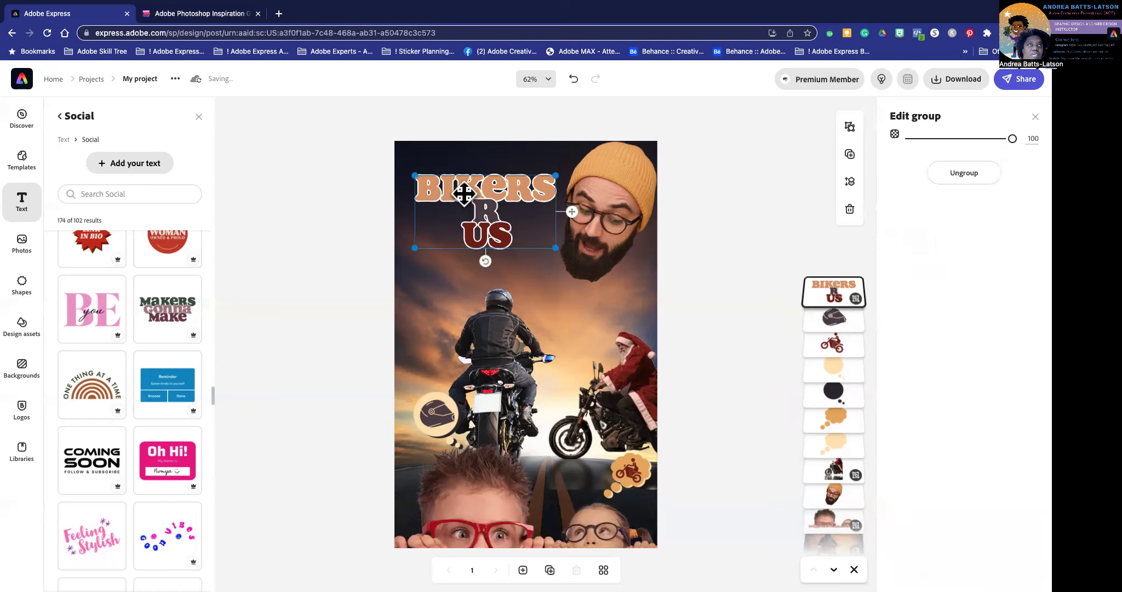
{"action": "left_click", "coordinate": [463, 189]}
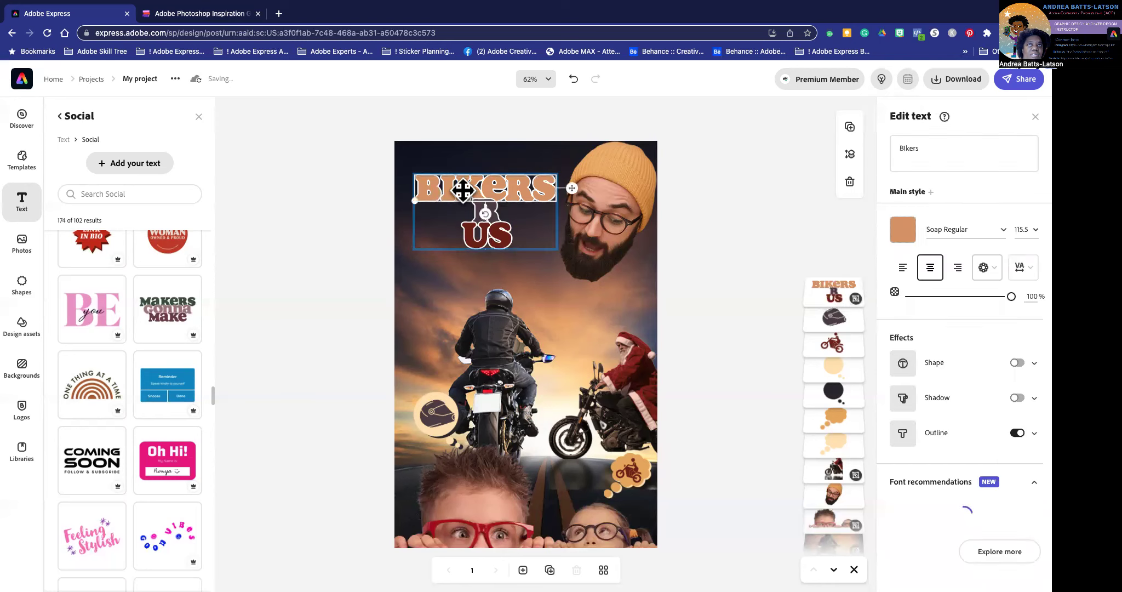
{"action": "left_click", "coordinate": [889, 144]}
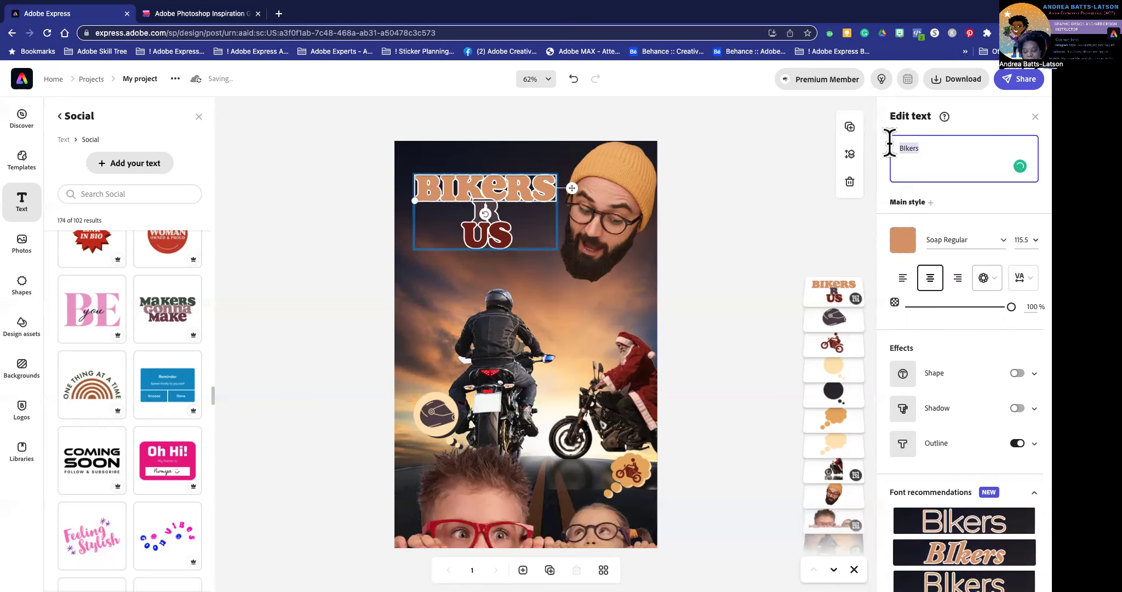
{"action": "type", "text": "For"}
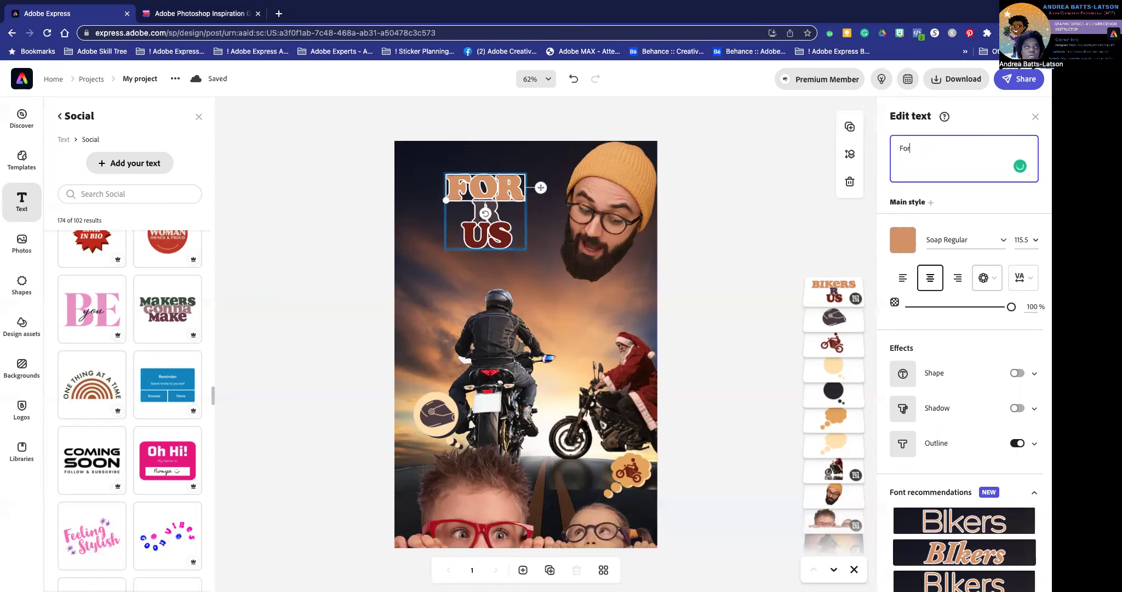
{"action": "type", "text": " tje"}
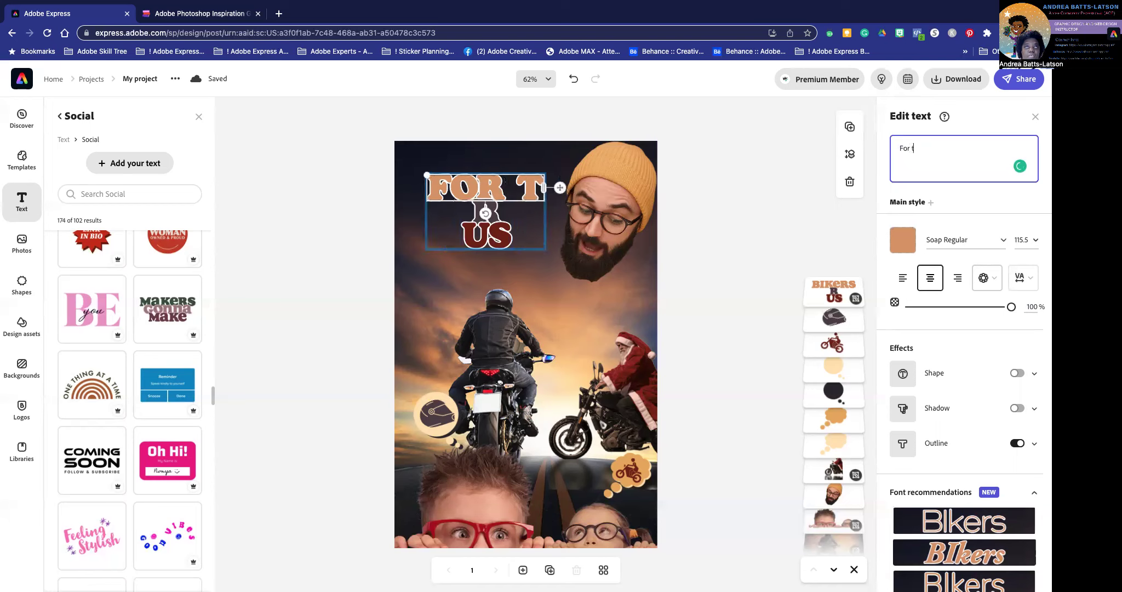
{"action": "key", "text": "BackSpace"}
{"action": "key", "text": "BackSpace"}
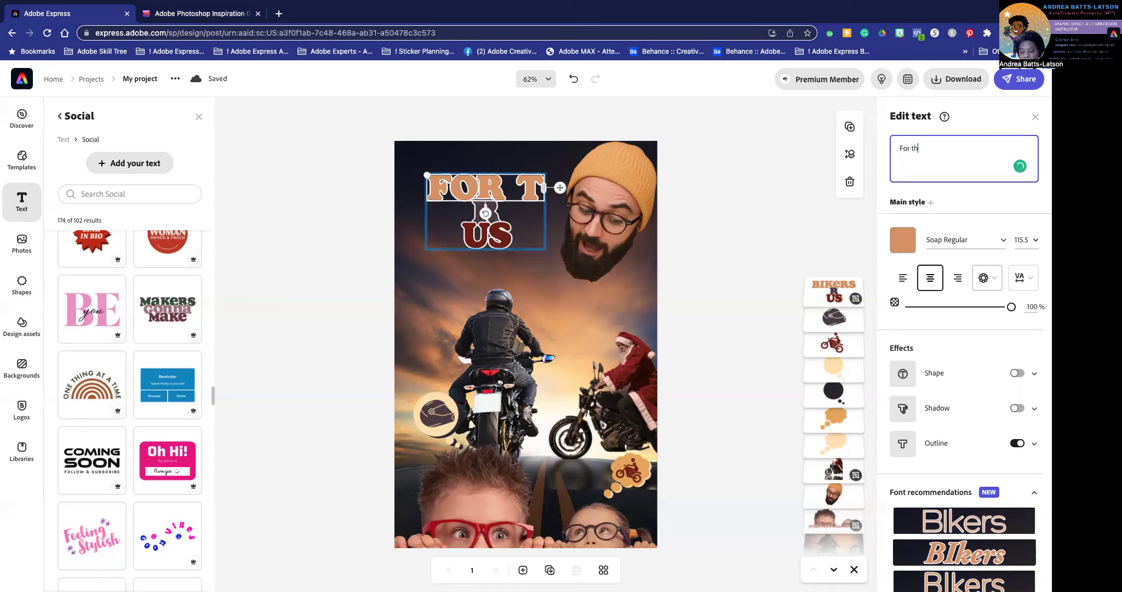
{"action": "type", "text": "he"}
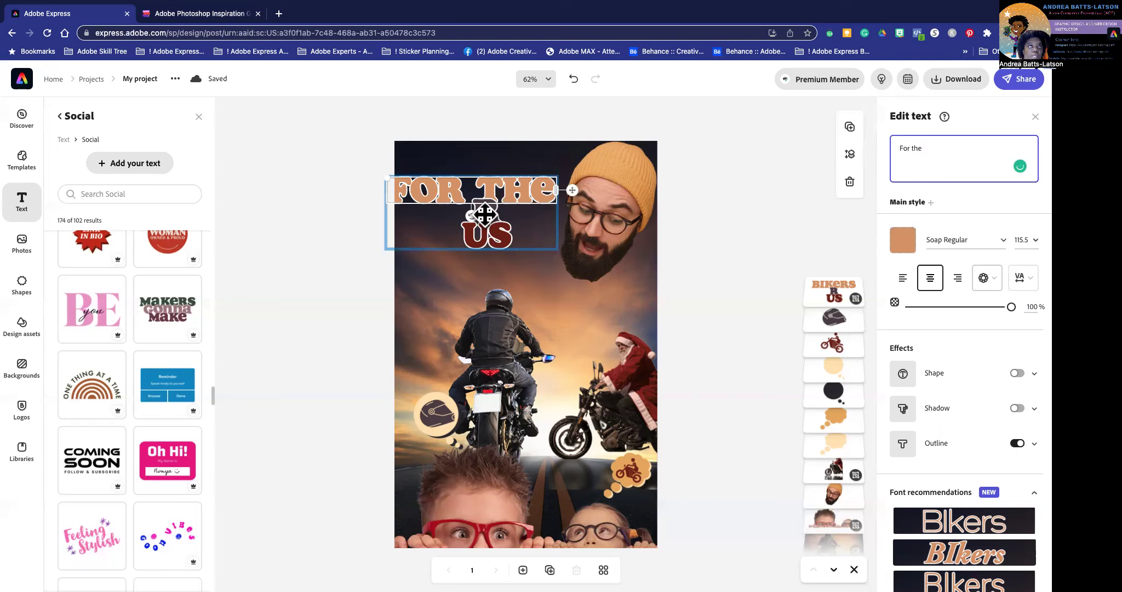
Replace the middle title line "R" with "Love of"
{"action": "left_click", "coordinate": [487, 210]}
{"action": "left_click", "coordinate": [487, 211]}
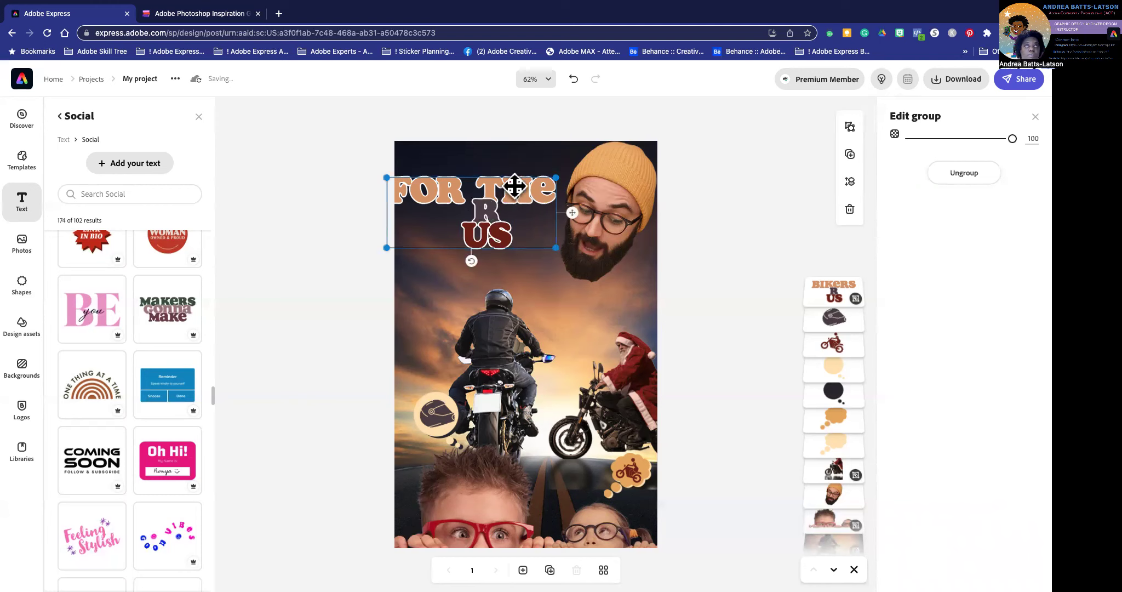
{"action": "left_click", "coordinate": [476, 213]}
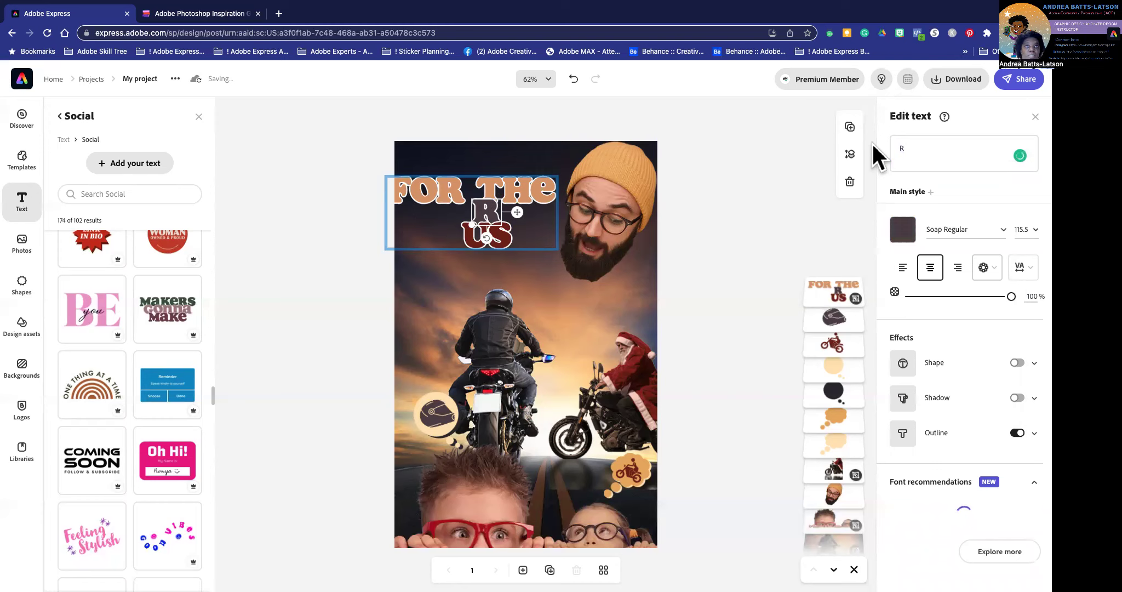
{"action": "left_click", "coordinate": [906, 144]}
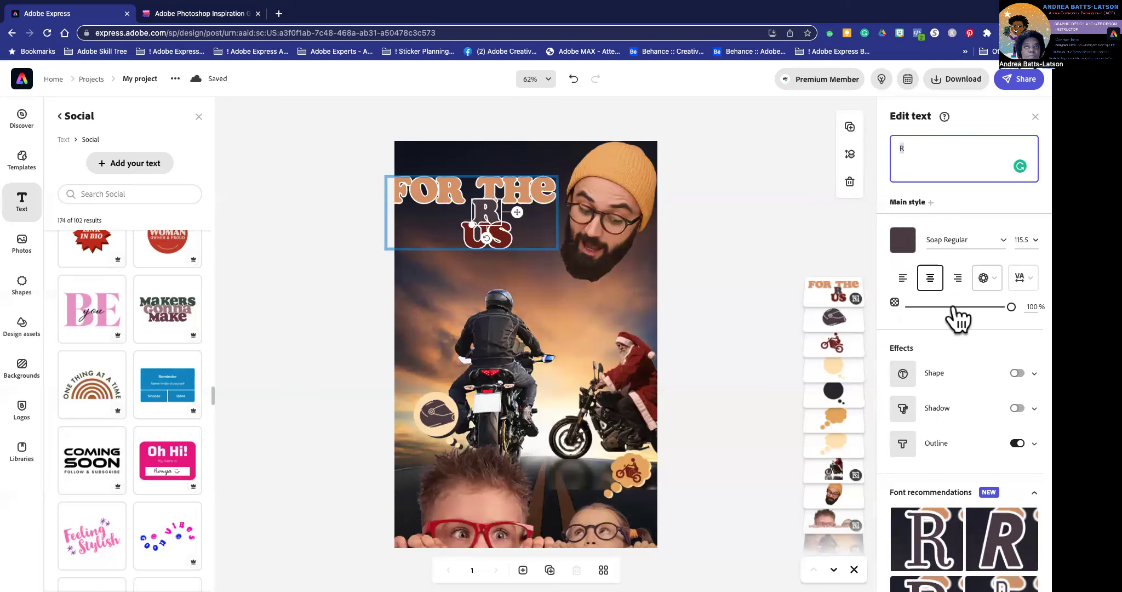
{"action": "type", "text": "Love of"}
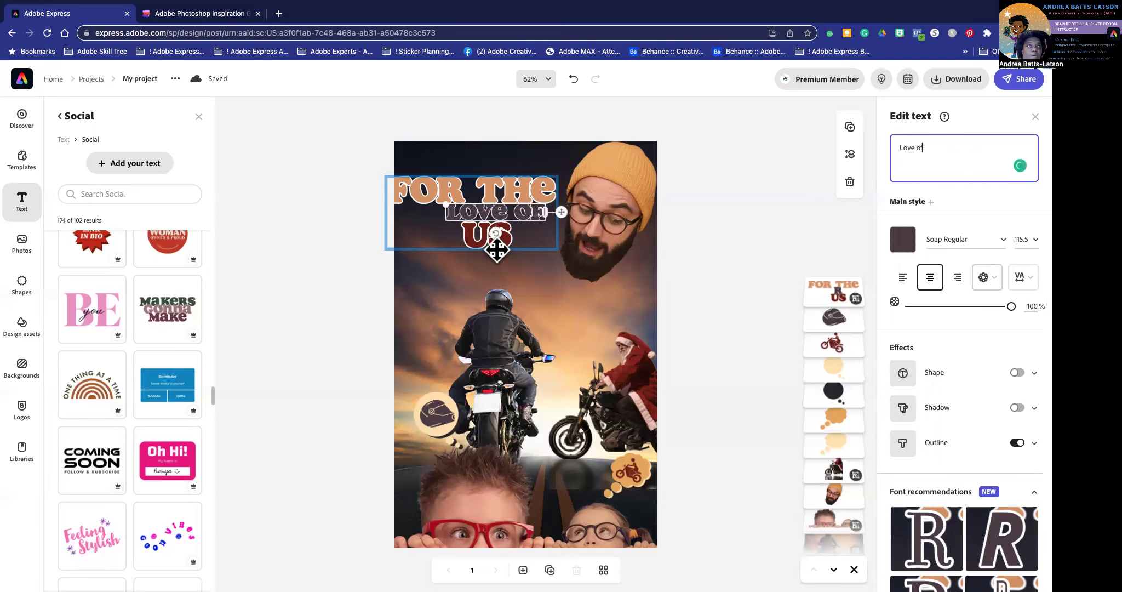
Replace the bottom title line "Us" with "Bikers"
{"action": "left_click", "coordinate": [474, 240]}
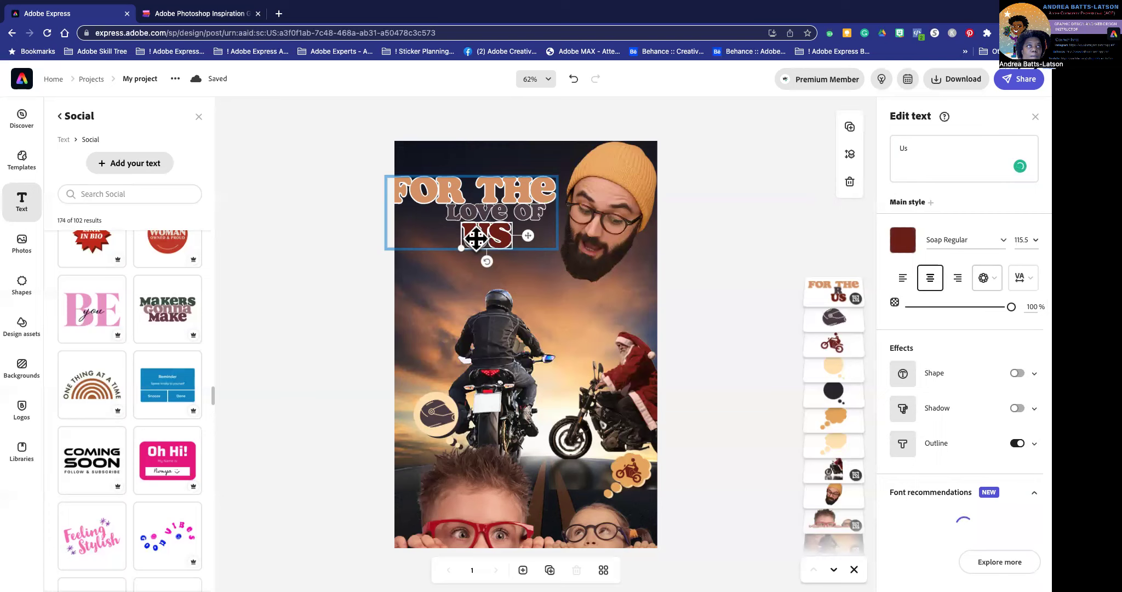
{"action": "left_click", "coordinate": [892, 147]}
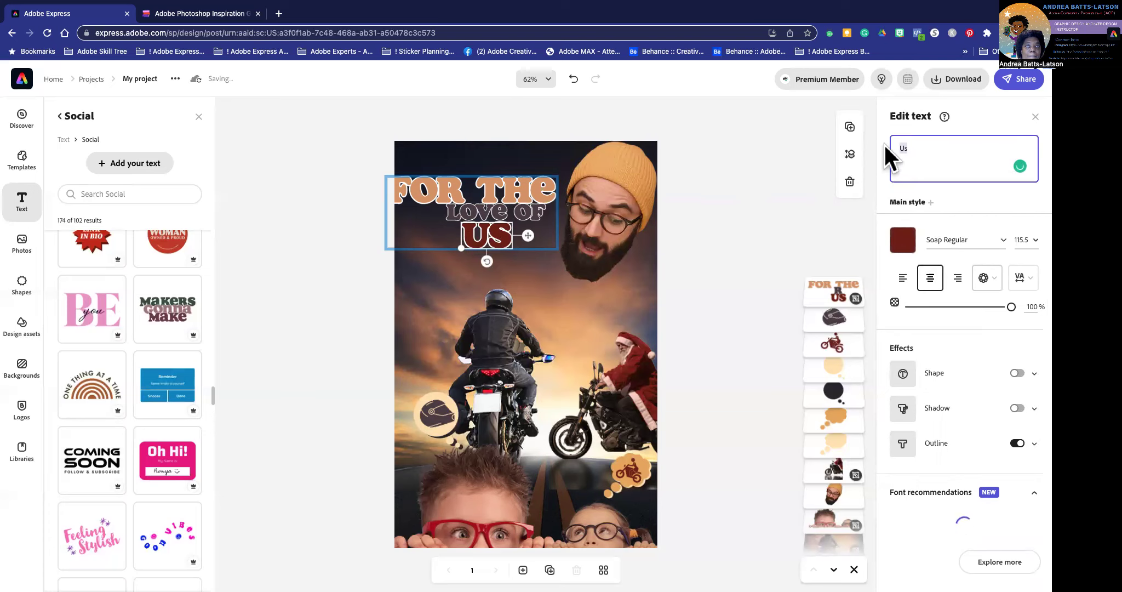
{"action": "type", "text": "N"}
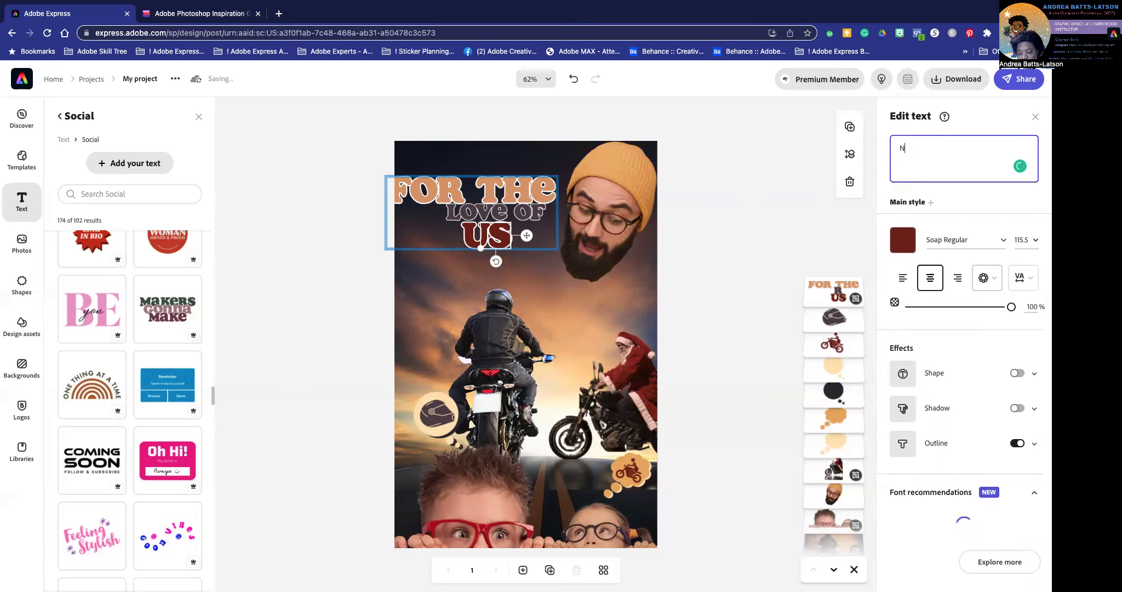
{"action": "type", "text": "ikers"}
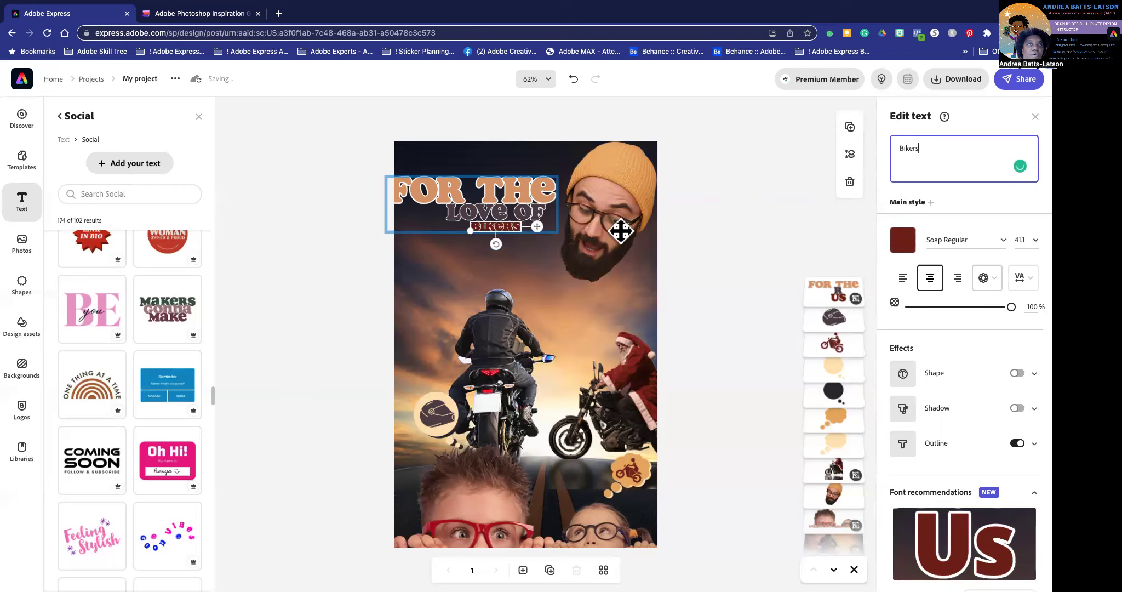
Reposition the "For the" line just above "Love of" so it sits fully inside the page
{"action": "left_click", "coordinate": [455, 197]}
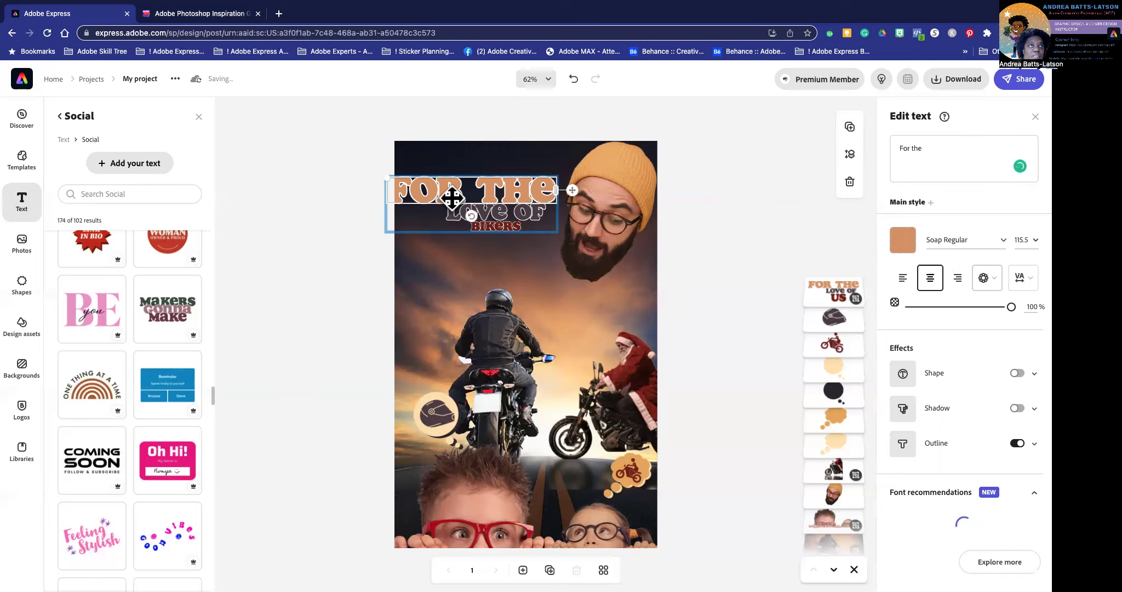
{"action": "mouse_move", "coordinate": [449, 191]}
{"action": "left_mouse_down"}
{"action": "mouse_move", "coordinate": [466, 174]}
{"action": "mouse_move", "coordinate": [481, 199]}
{"action": "mouse_move", "coordinate": [437, 208]}
{"action": "left_mouse_up"}
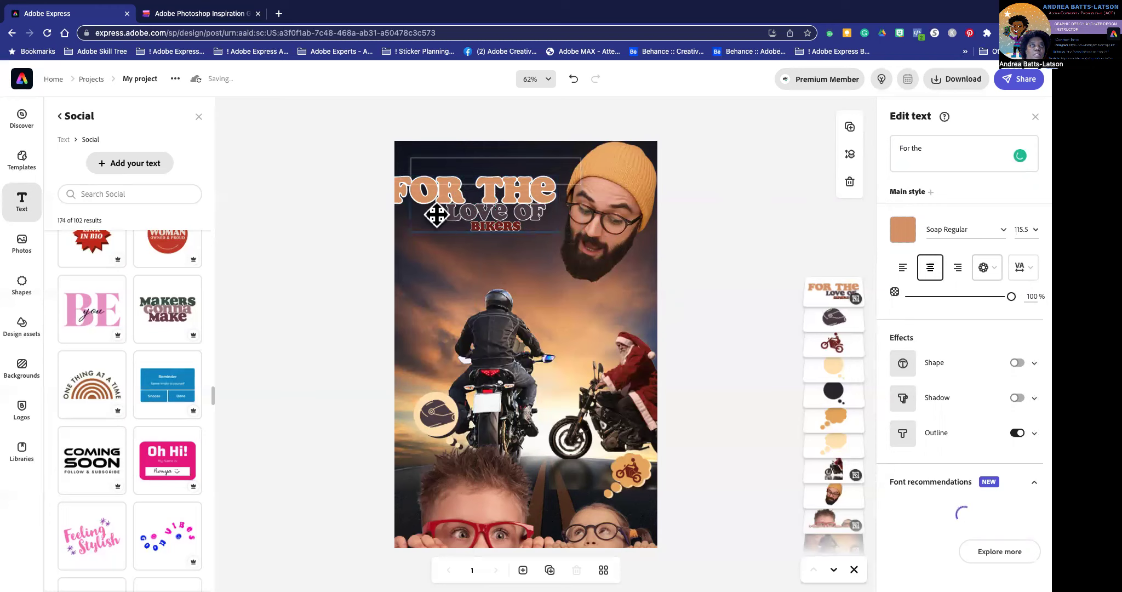
{"action": "key", "text": "ctrl+z"}
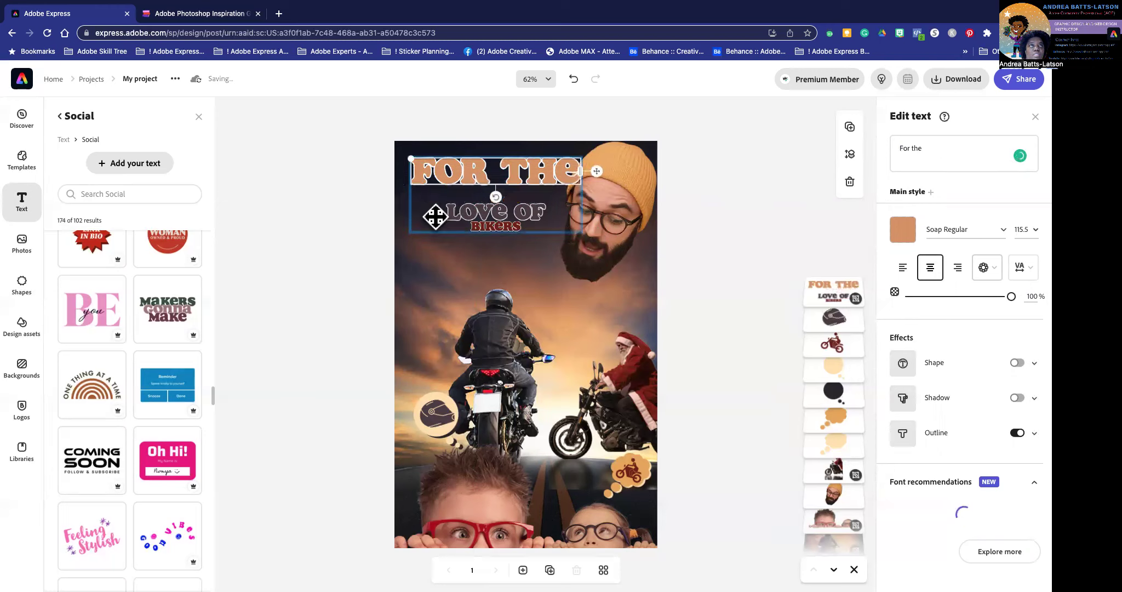
{"action": "left_click_drag", "start_coordinate": [437, 172], "coordinate": [429, 181]}
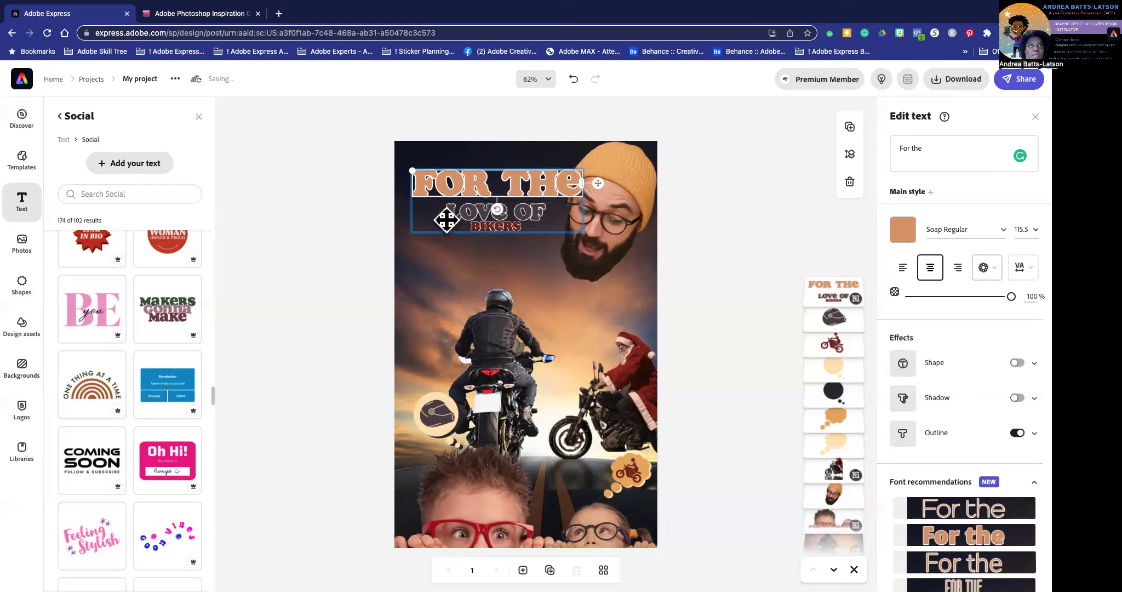
Apply the recommended bold Noto Sans Display font to "For the" and a recommended rounded sans-serif font to "Love of"
{"action": "scroll", "coordinate": [940, 518], "scroll_direction": "down", "scroll_amount": 1}
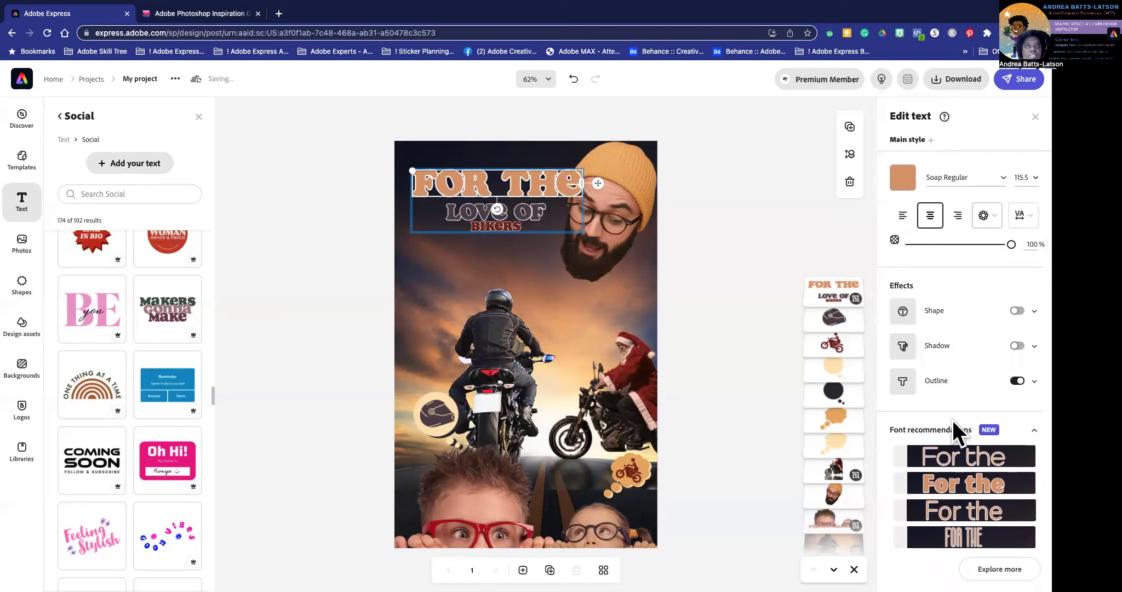
{"action": "left_click", "coordinate": [941, 496]}
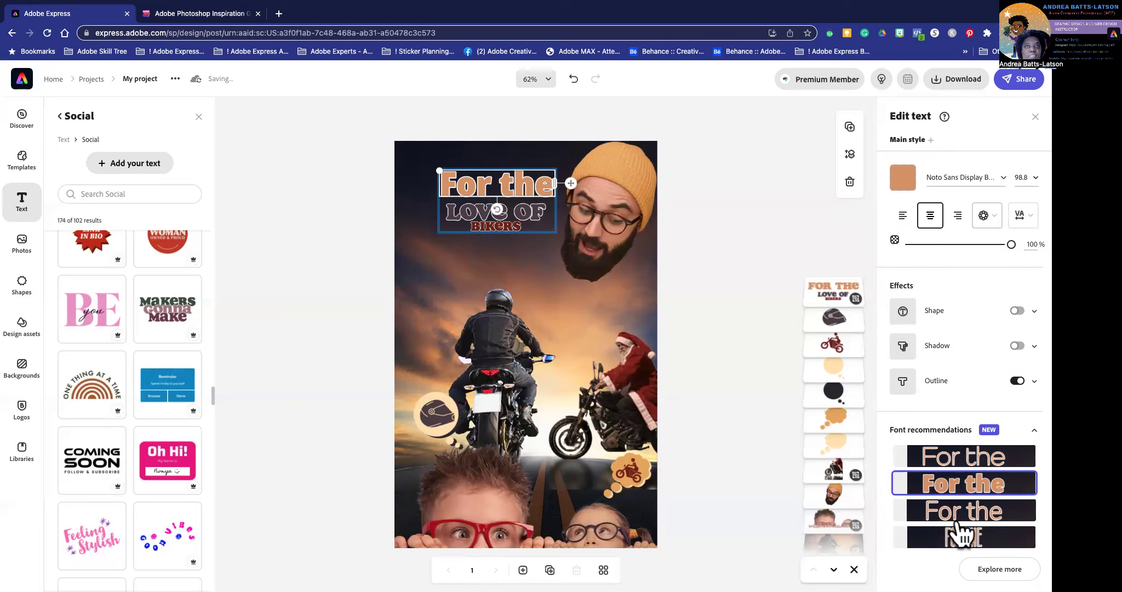
{"action": "left_click", "coordinate": [528, 216]}
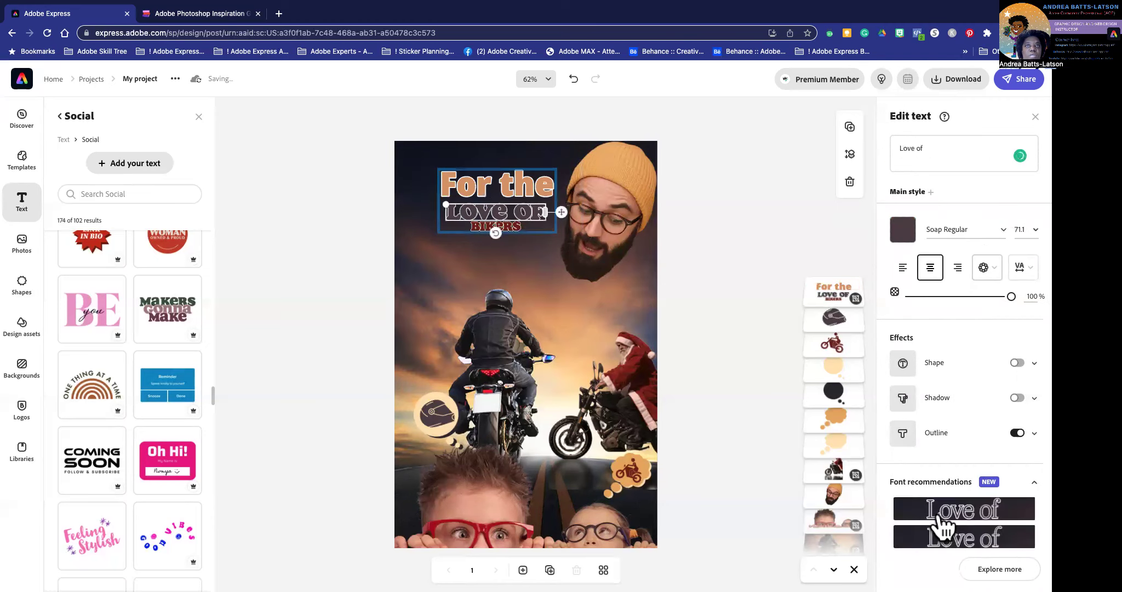
{"action": "scroll", "coordinate": [940, 527], "scroll_direction": "down", "scroll_amount": 1}
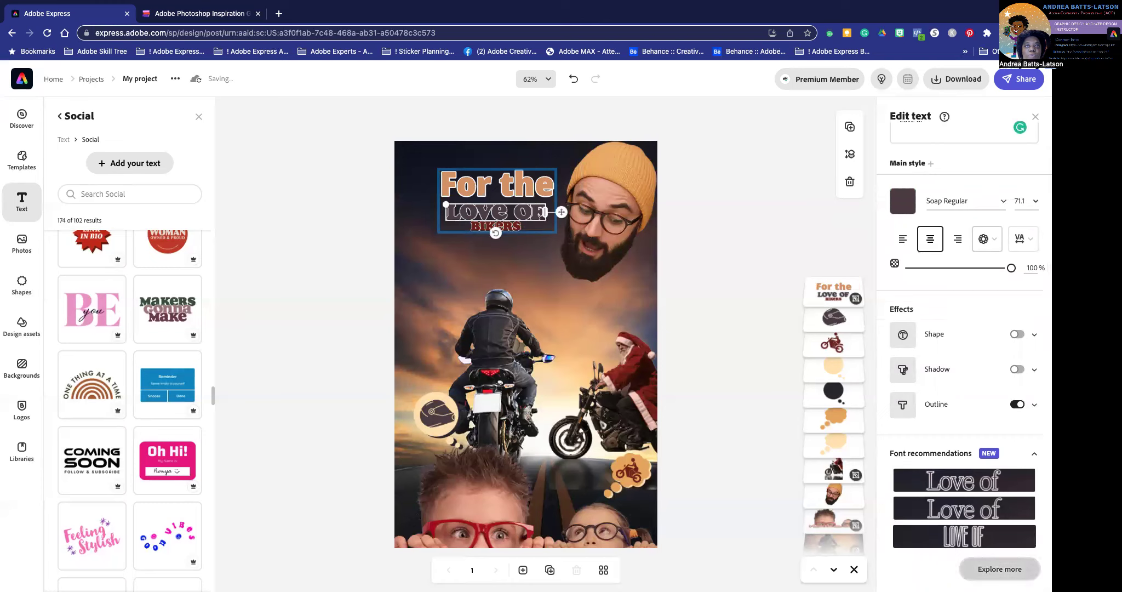
{"action": "left_click", "coordinate": [997, 569]}
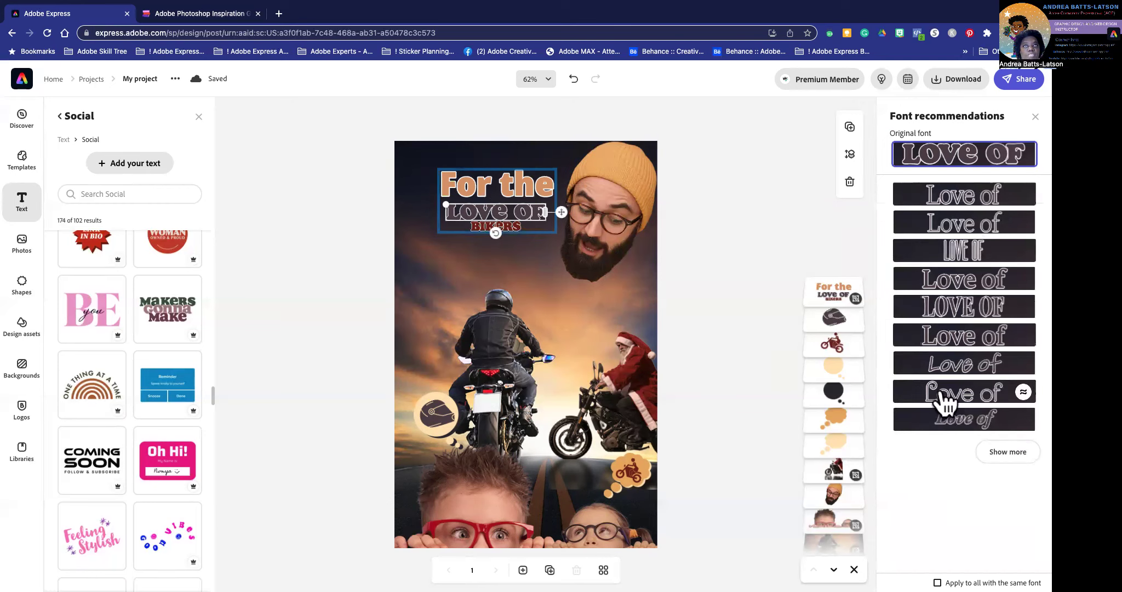
{"action": "left_click", "coordinate": [943, 392]}
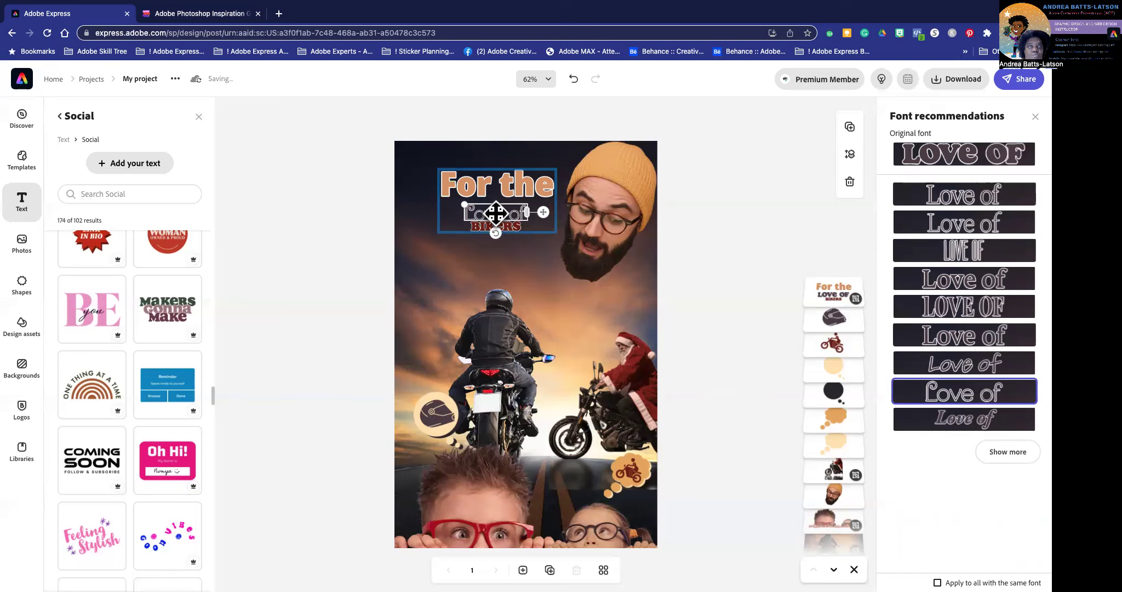
Delete the template title lines "Love of", "Bikers" and "For the" from the collage
{"action": "key", "text": "Escape"}
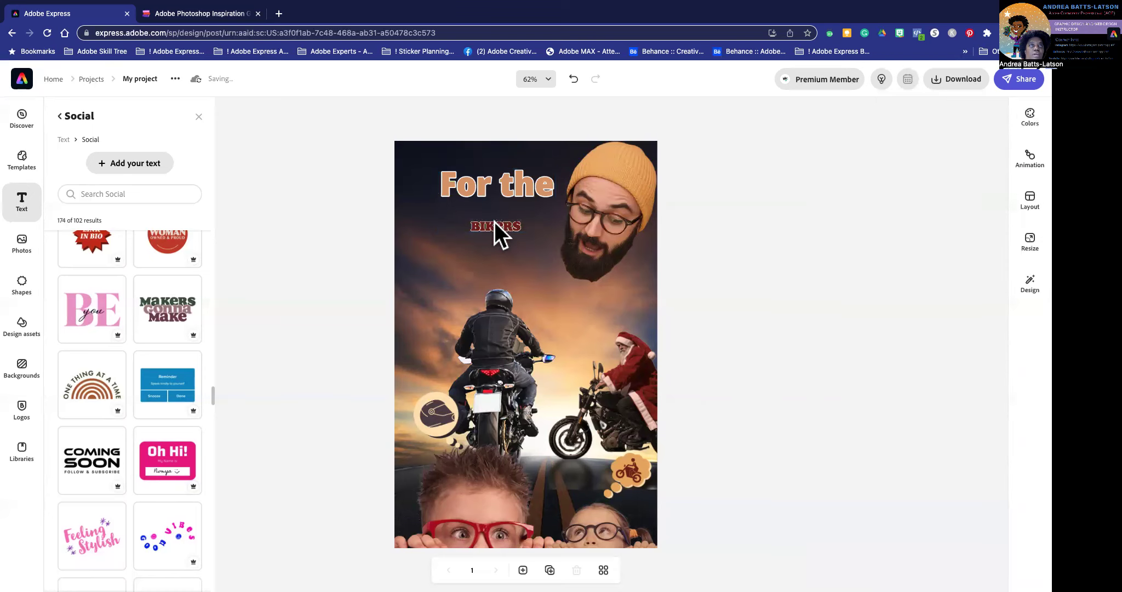
{"action": "left_click", "coordinate": [495, 227]}
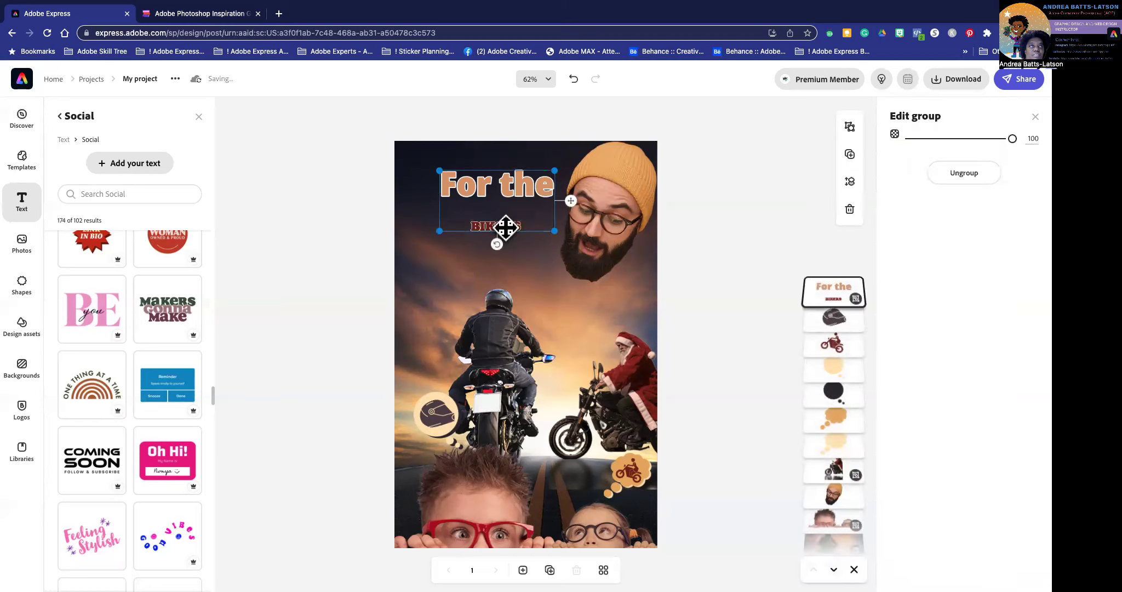
{"action": "left_click", "coordinate": [503, 225]}
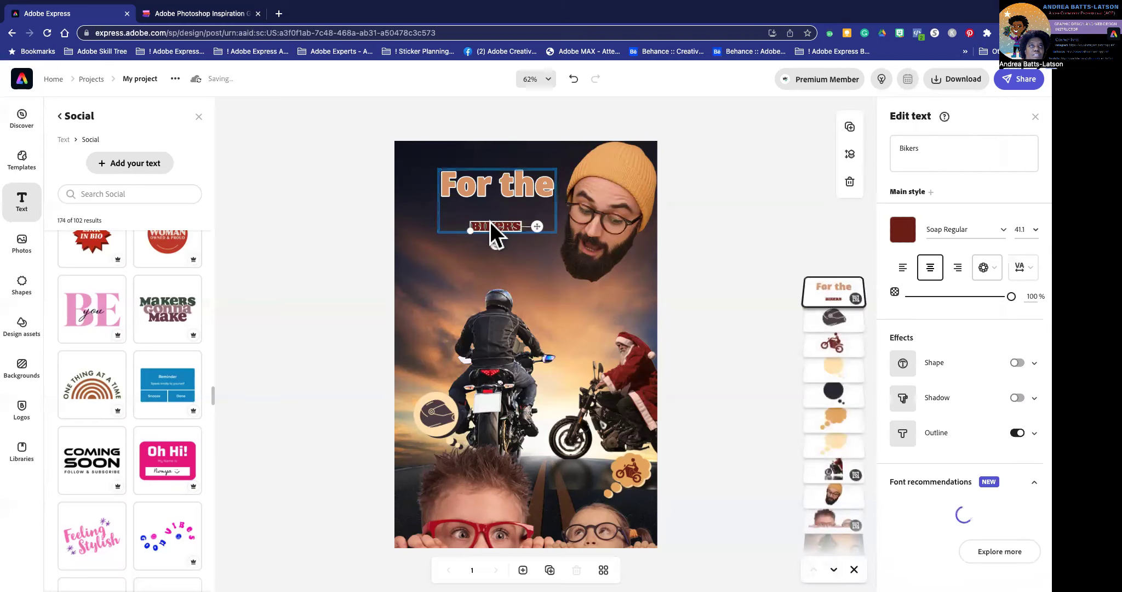
{"action": "left_click", "coordinate": [477, 181]}
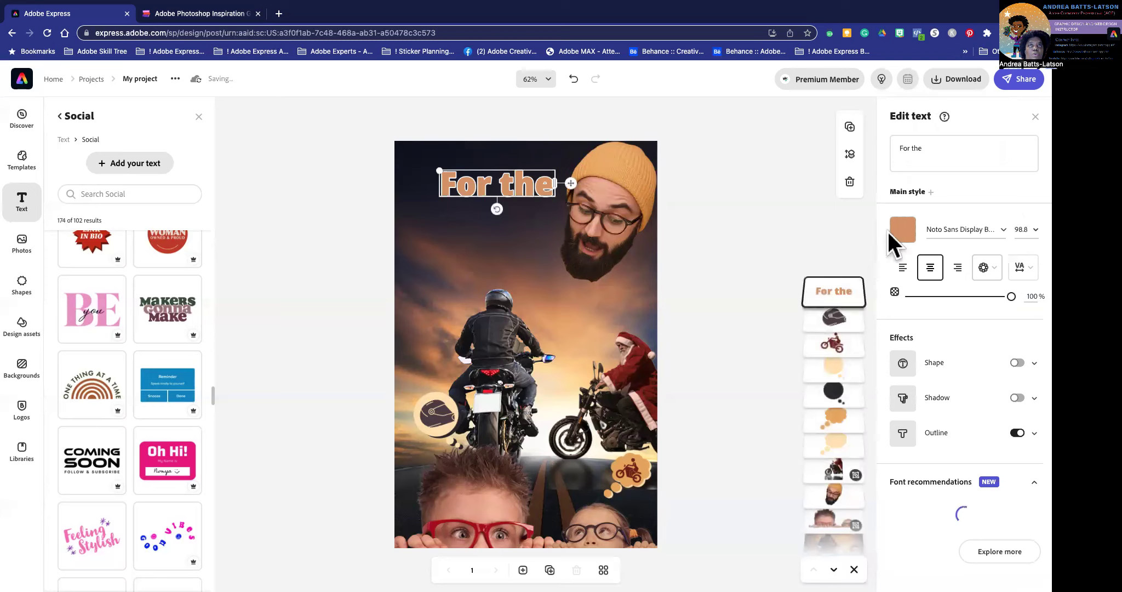
{"action": "left_click", "coordinate": [810, 230]}
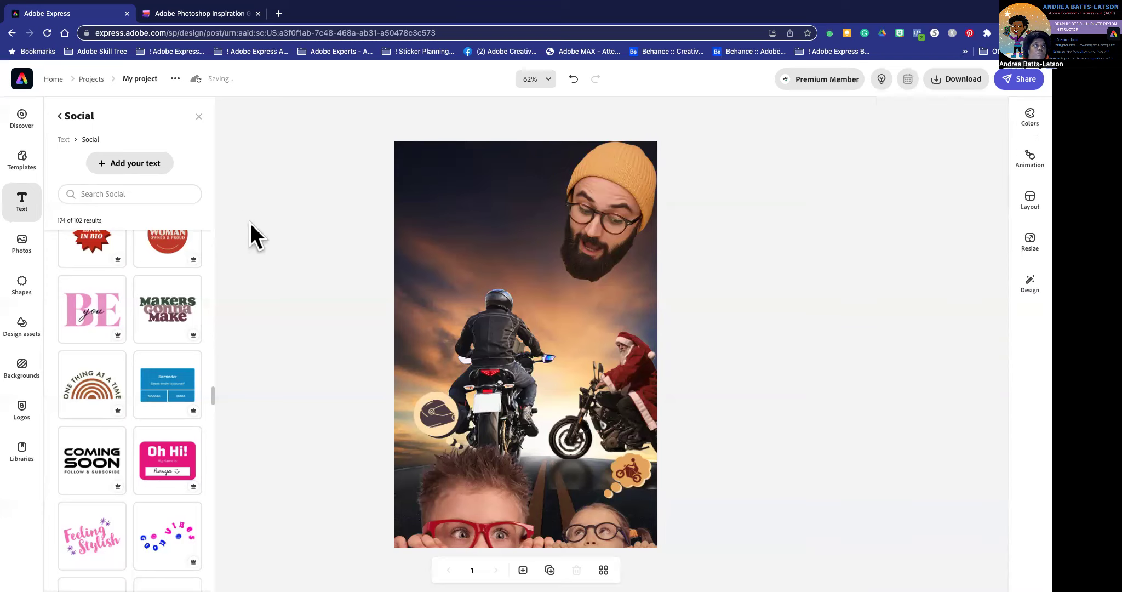
Add a new plain text object to the collage with "For the" as its first line
{"action": "left_click", "coordinate": [116, 165]}
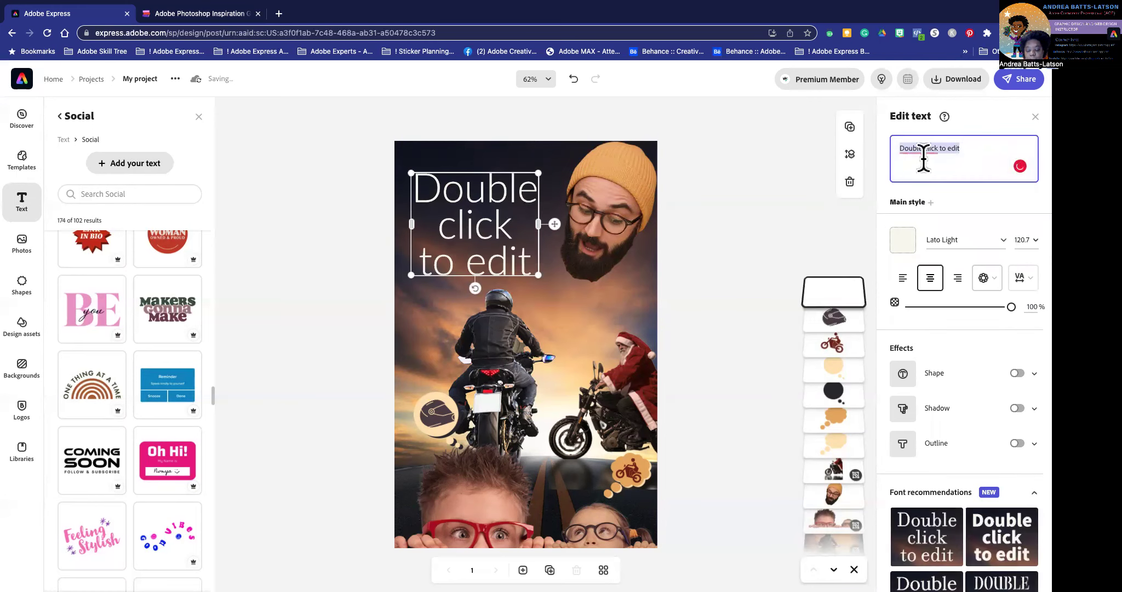
{"action": "type", "text": "FOr the"}
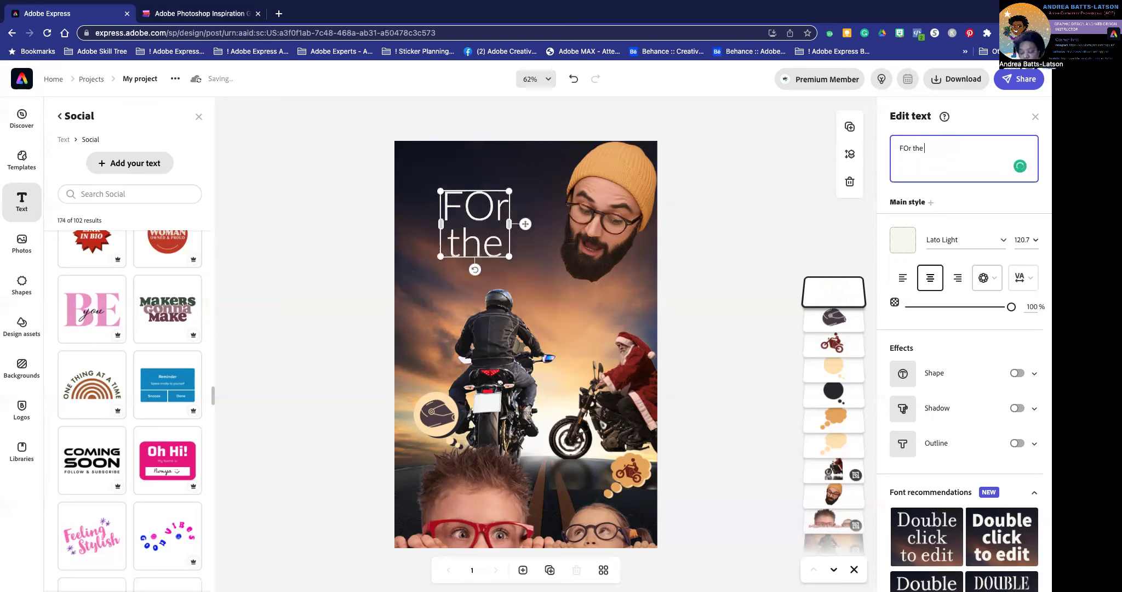
{"action": "key", "text": "BackSpace"}
{"action": "key", "text": "BackSpace"}
{"action": "key", "text": "BackSpace"}
{"action": "key", "text": "BackSpace"}
{"action": "key", "text": "BackSpace"}
{"action": "key", "text": "BackSpace"}
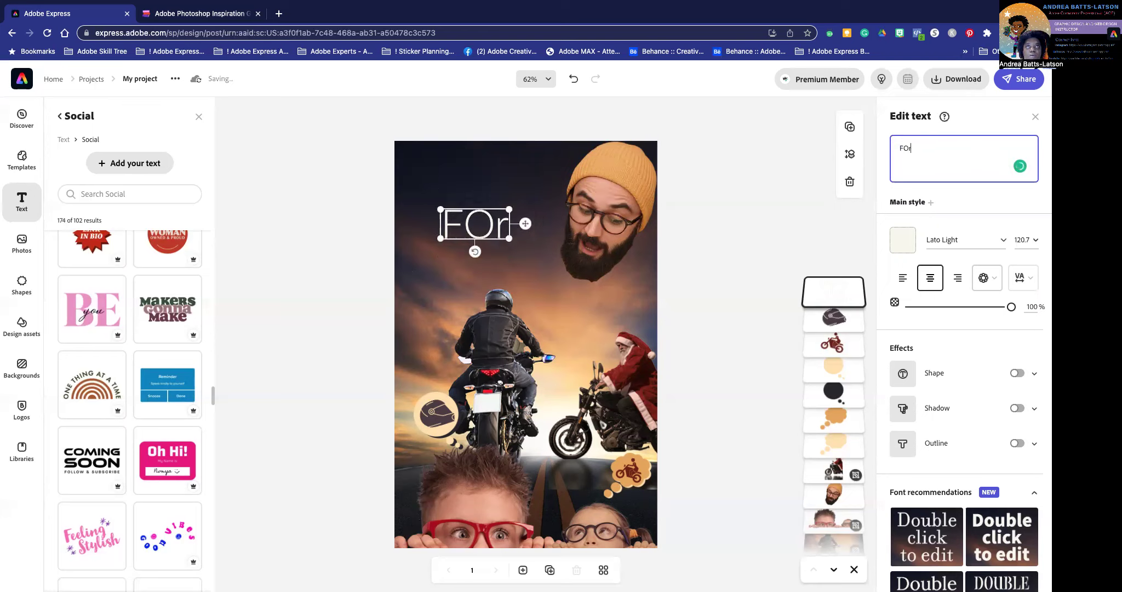
{"action": "type", "text": "or the"}
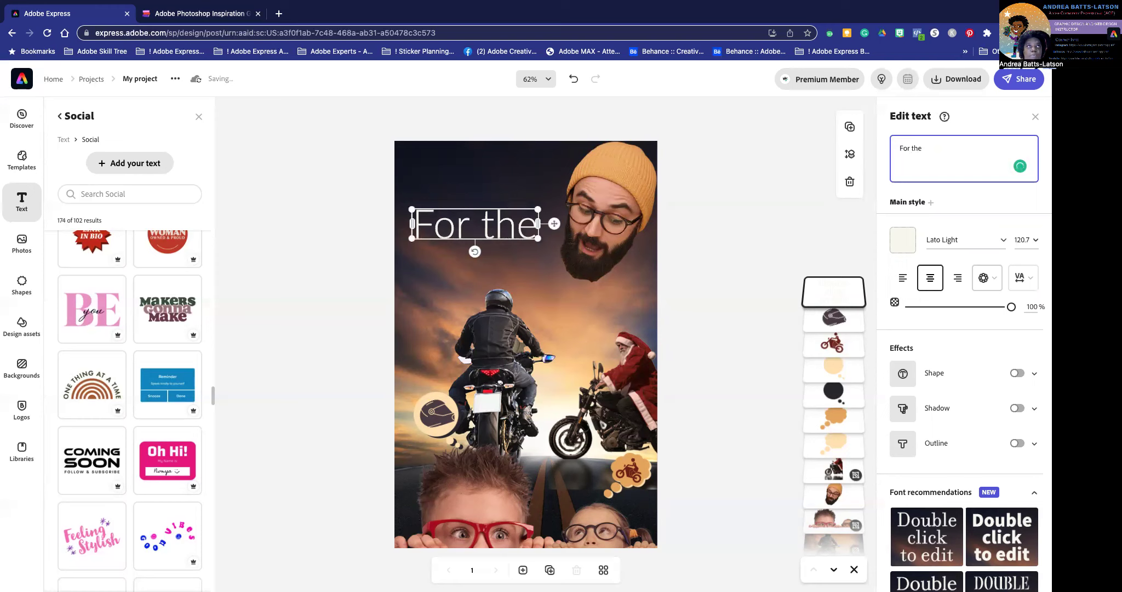
Add the lines "Love of" and "BIKERS!" to the new title and replace the word "For" with "4"
{"action": "key", "text": "Return"}
{"action": "type", "text": "Love of"}
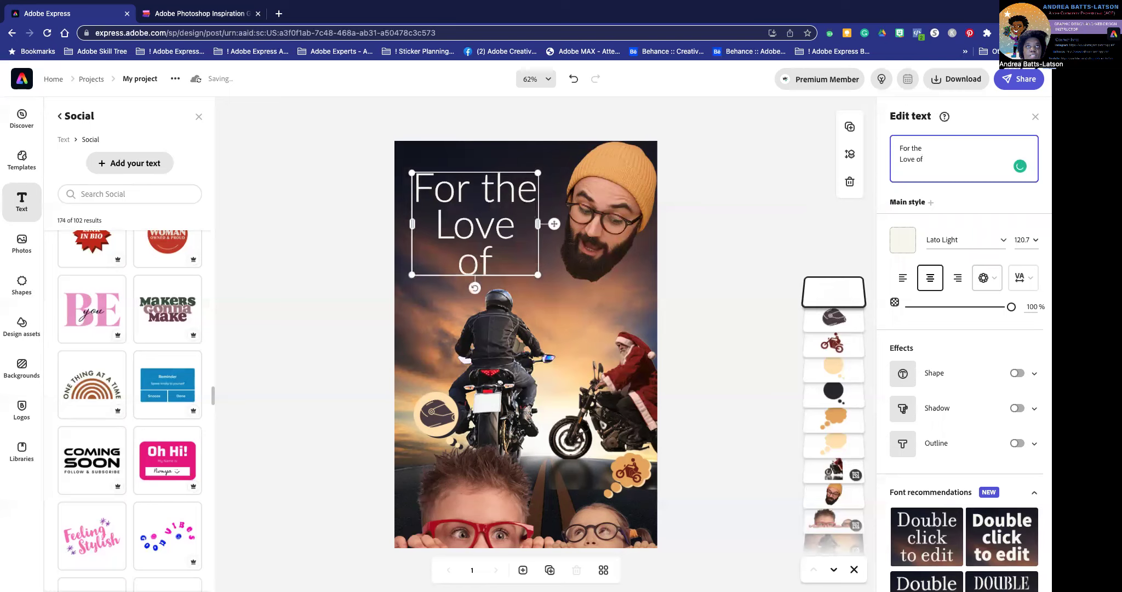
{"action": "key", "text": "Return"}
{"action": "type", "text": "BIKERS"}
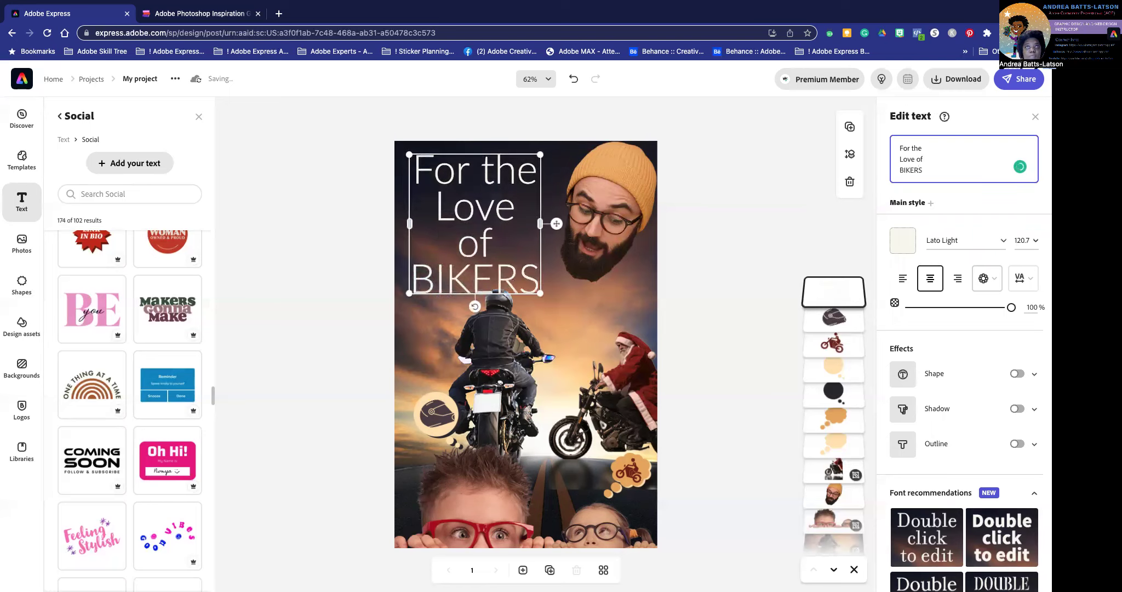
{"action": "type", "text": "!"}
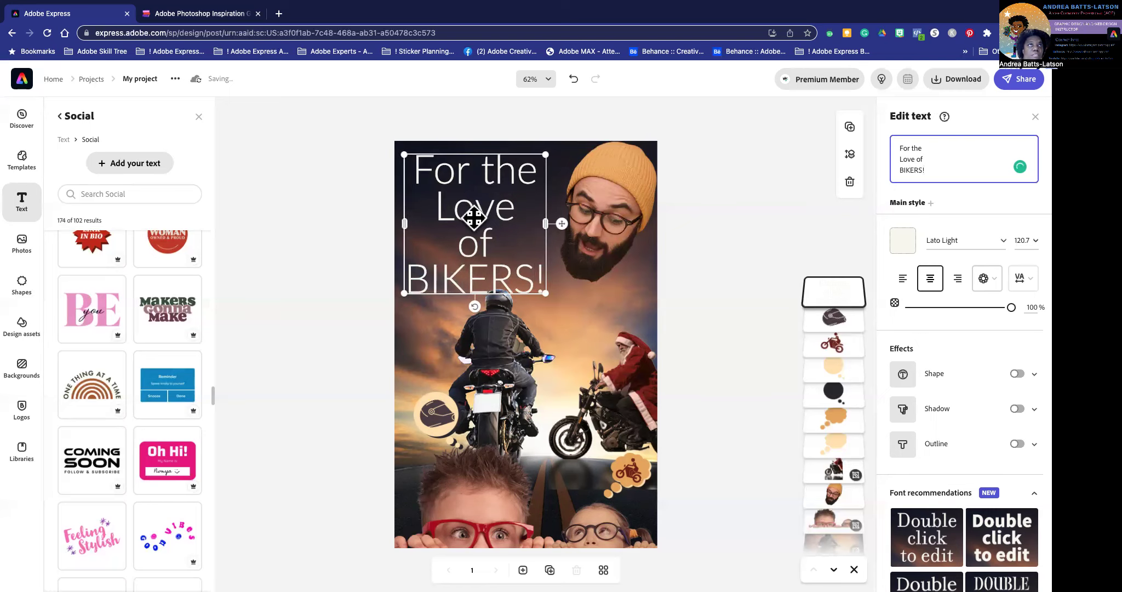
{"action": "left_click_drag", "start_coordinate": [909, 144], "coordinate": [901, 146]}
{"action": "type", "text": "4"}
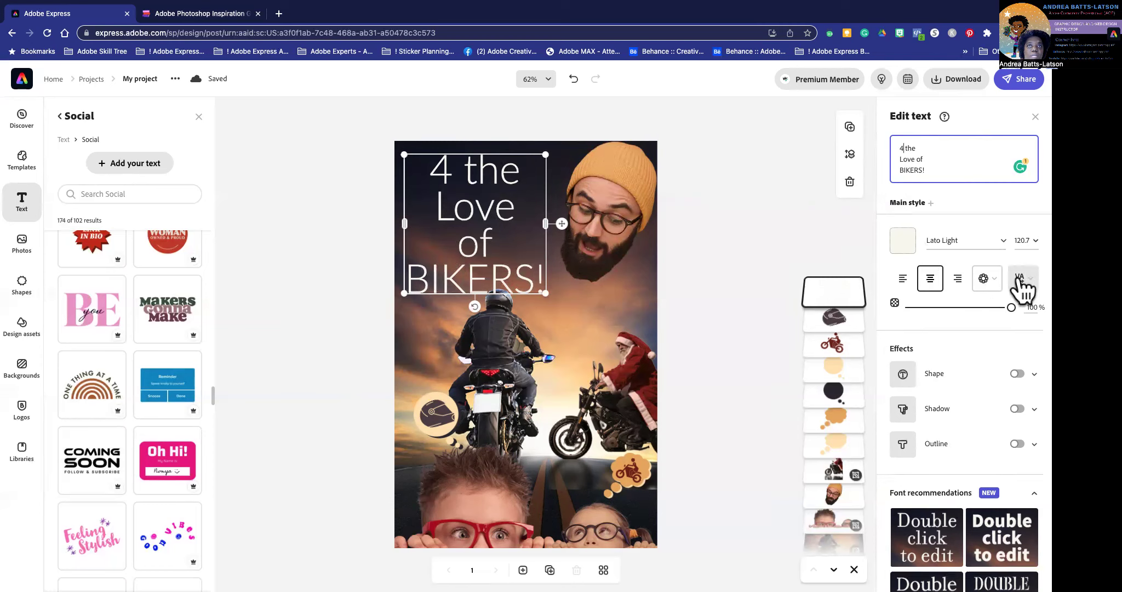
Try the three curved layouts on the title: full circle, semi-circle and upward-opening arc
{"action": "left_click", "coordinate": [985, 279]}
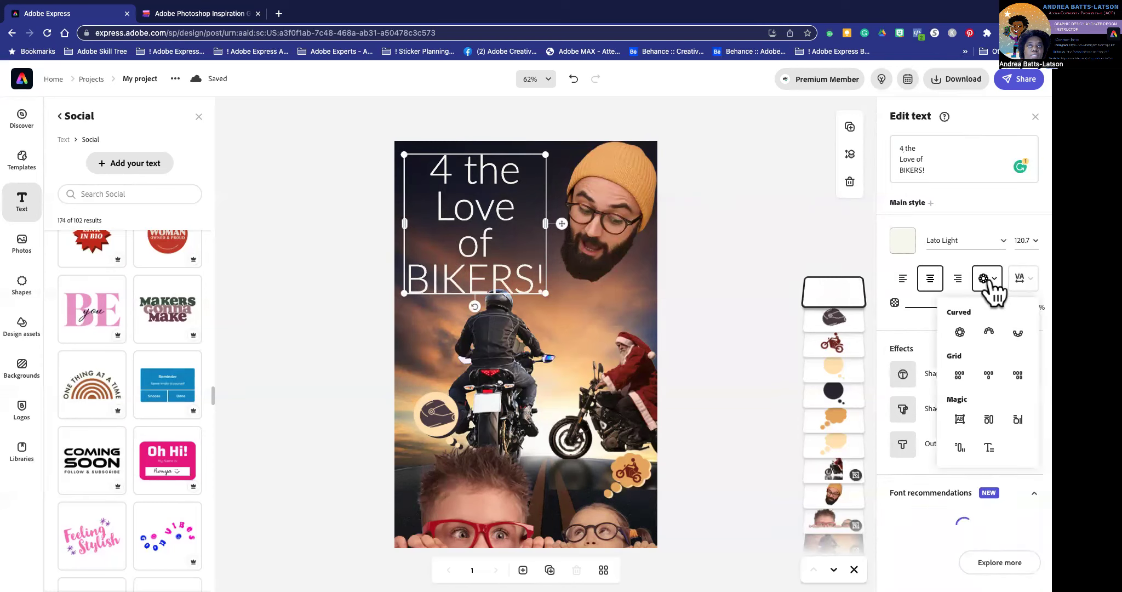
{"action": "left_click", "coordinate": [964, 334]}
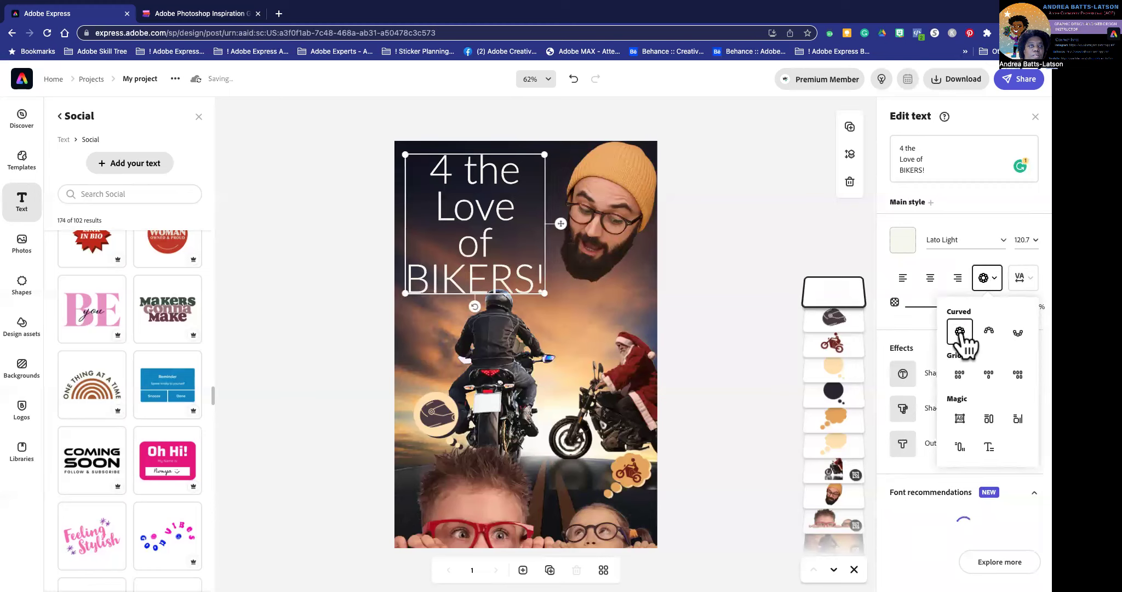
{"action": "left_click", "coordinate": [960, 333]}
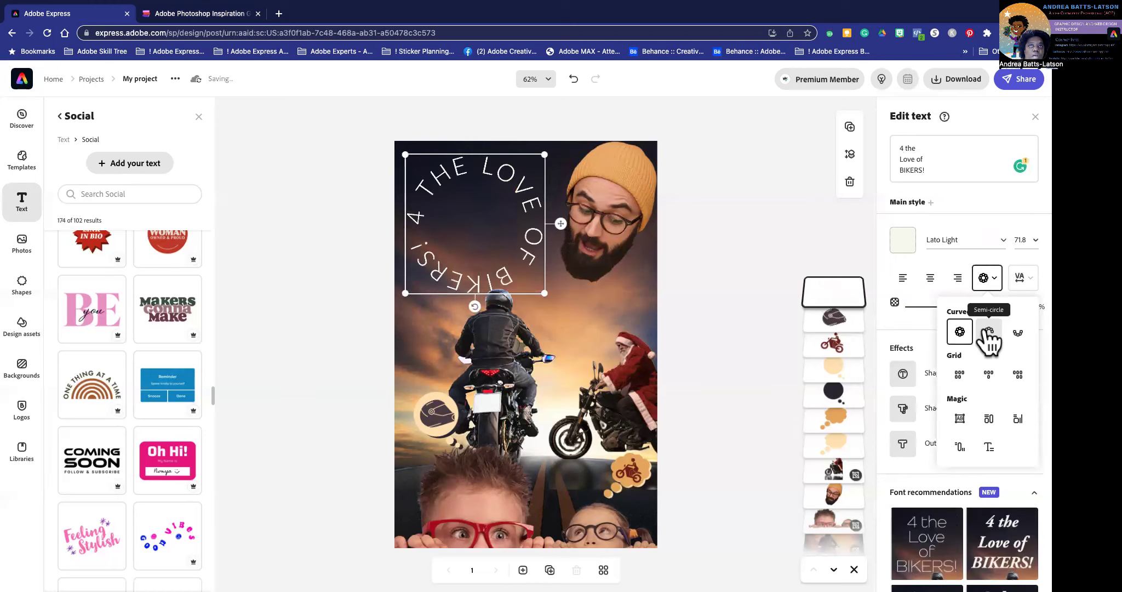
{"action": "left_click", "coordinate": [990, 336]}
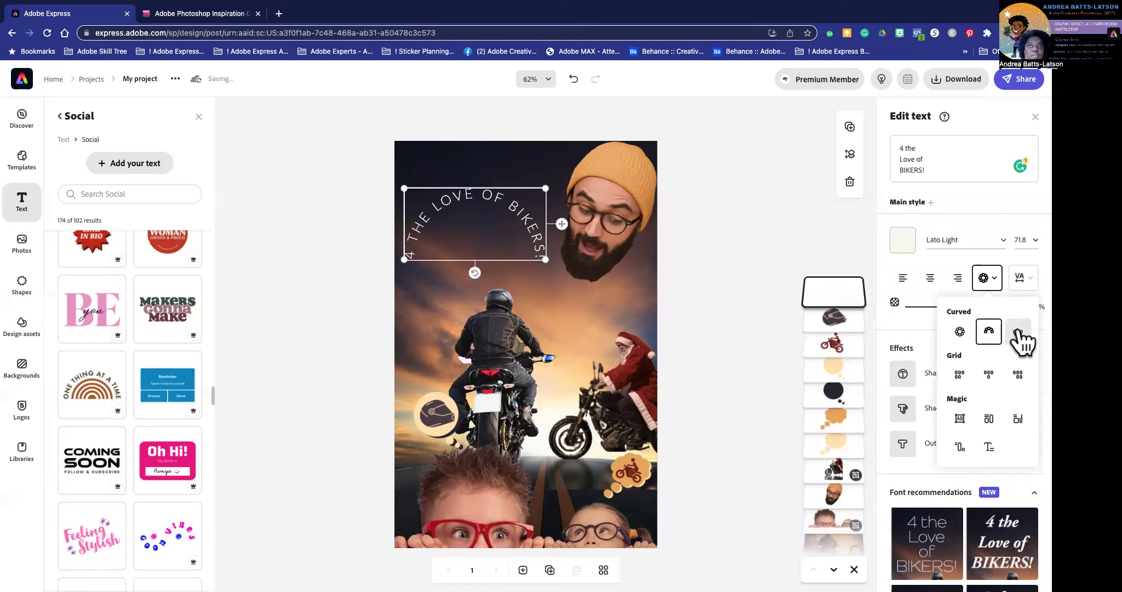
{"action": "left_click", "coordinate": [1018, 335]}
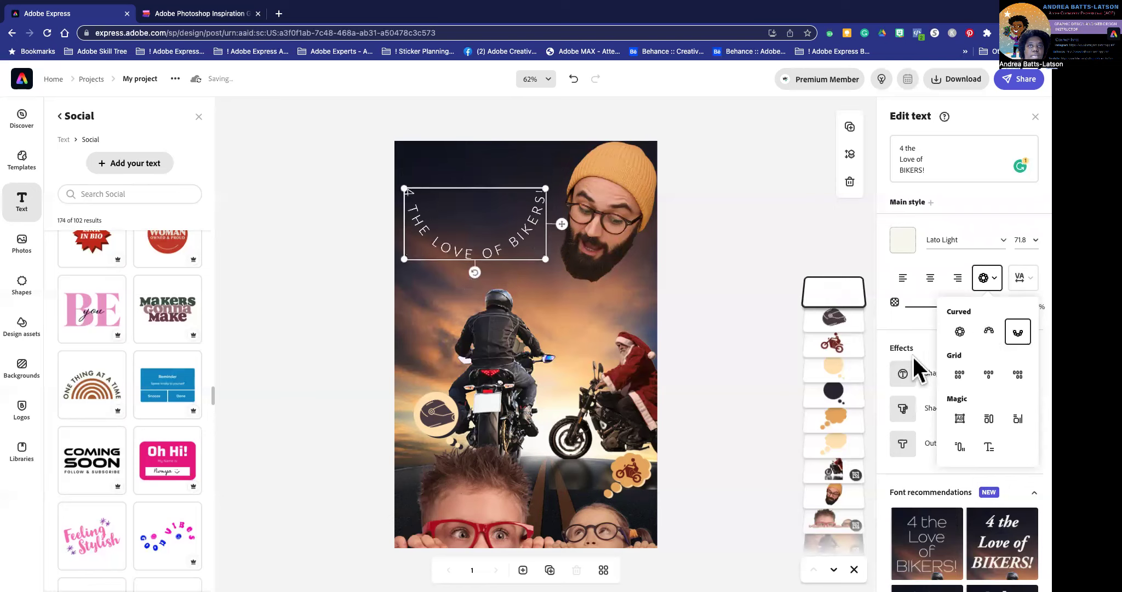
Try the first grid layout and four of the magic layouts on the "4 the Love of BIKERS!" title
{"action": "left_click", "coordinate": [961, 375]}
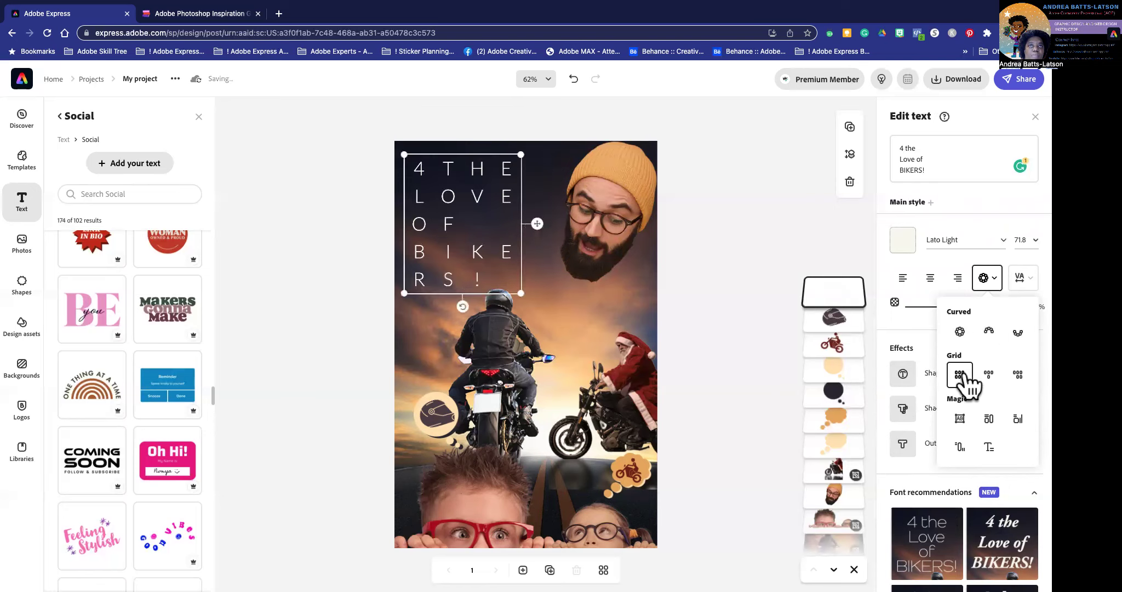
{"action": "left_click", "coordinate": [961, 418]}
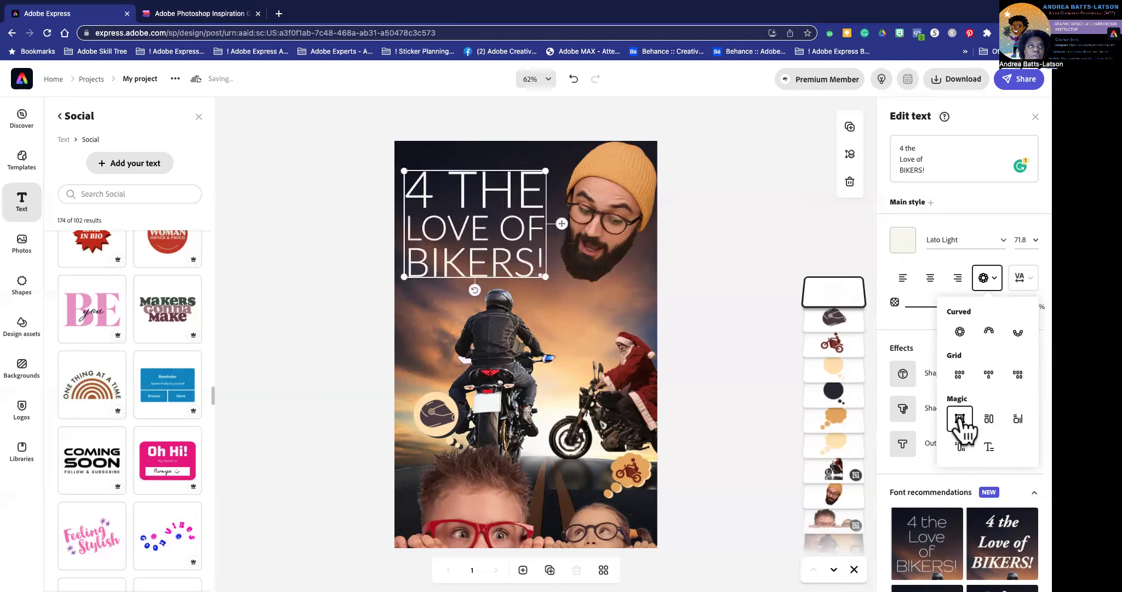
{"action": "left_click", "coordinate": [989, 419]}
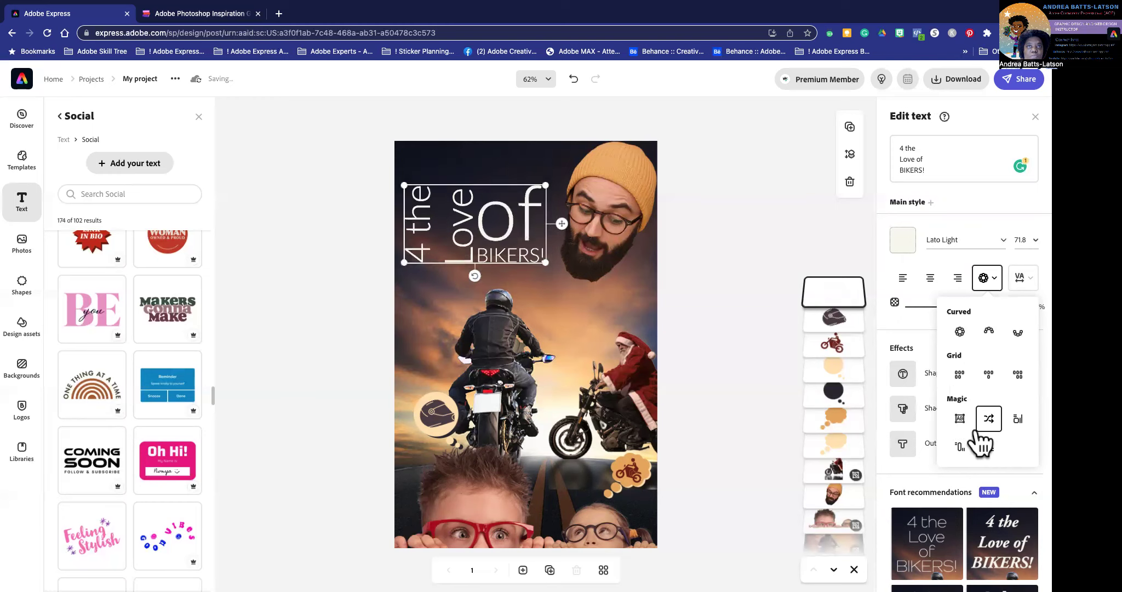
{"action": "left_click", "coordinate": [959, 447]}
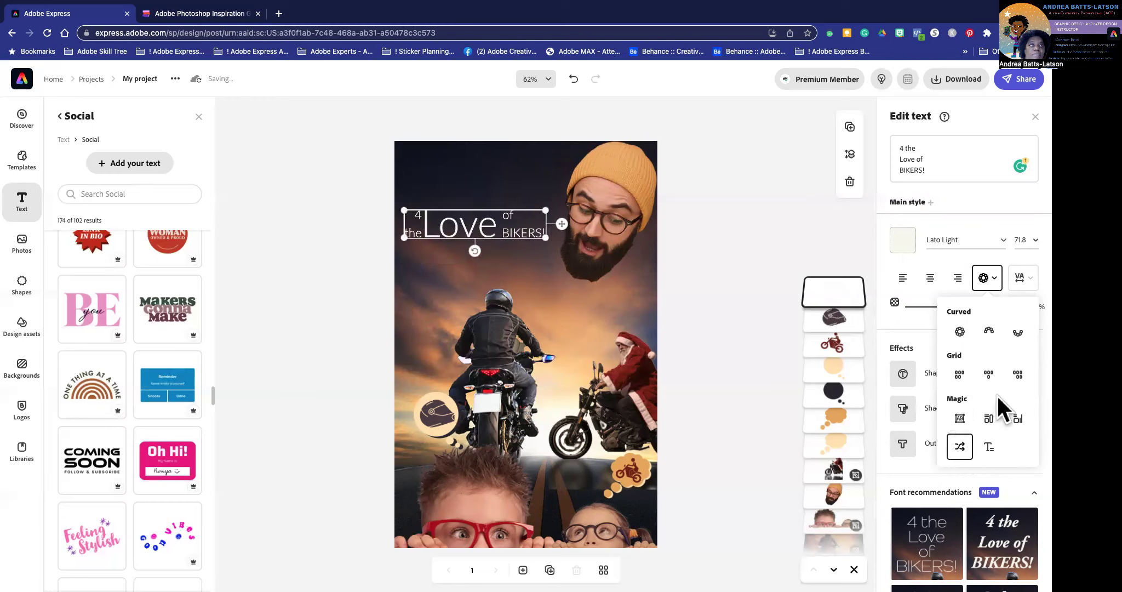
{"action": "left_click", "coordinate": [988, 447]}
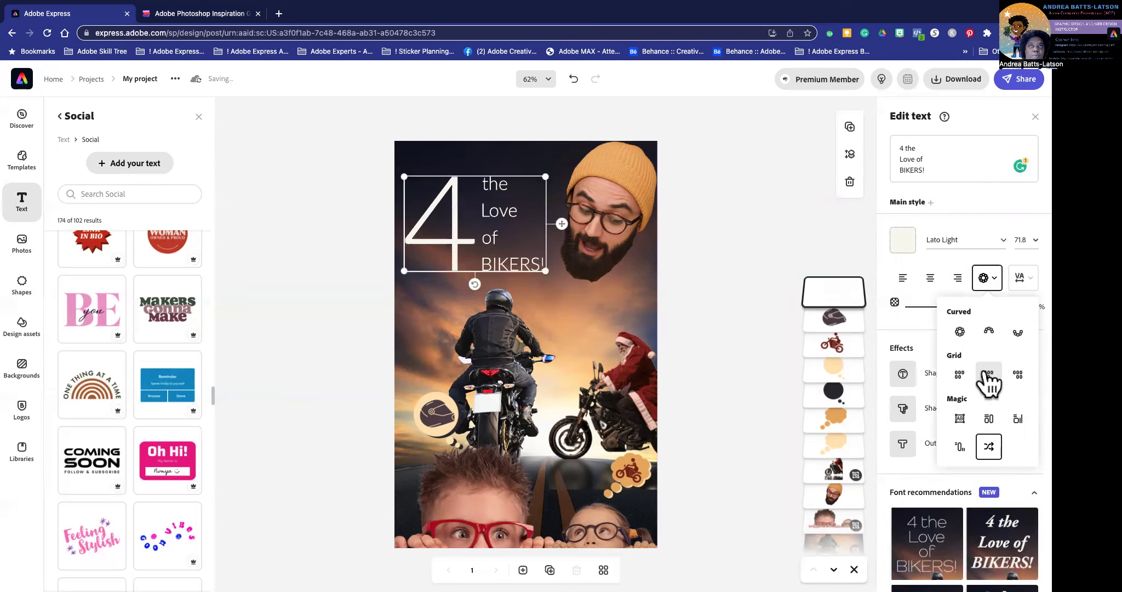
Curve the title into a full circle and set its font to LTC Globe Gothic Bold
{"action": "left_click", "coordinate": [960, 332]}
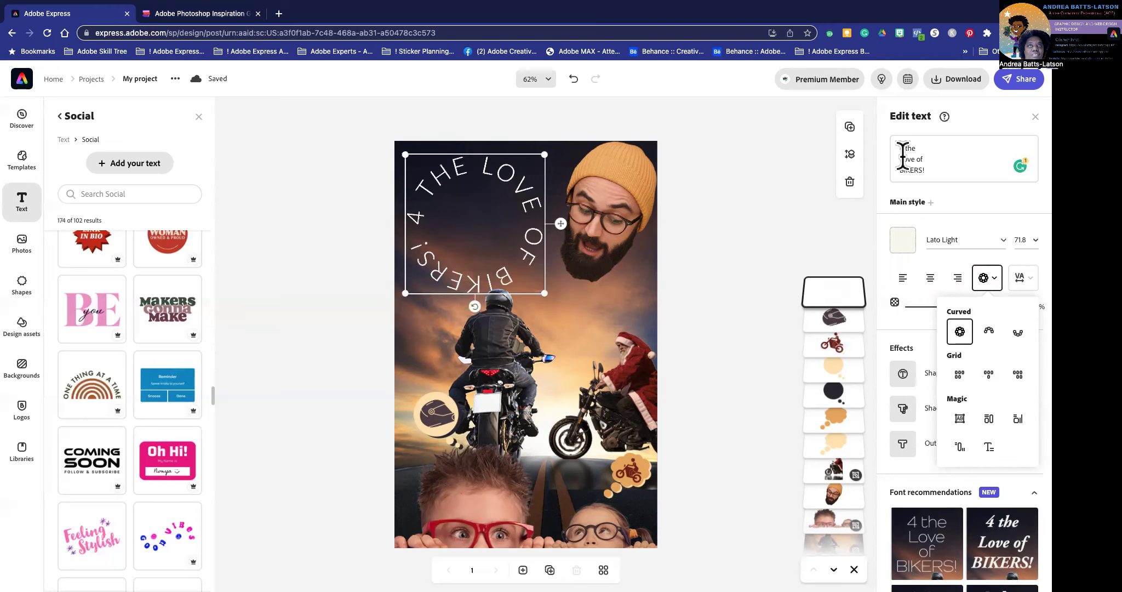
{"action": "left_click", "coordinate": [1005, 241]}
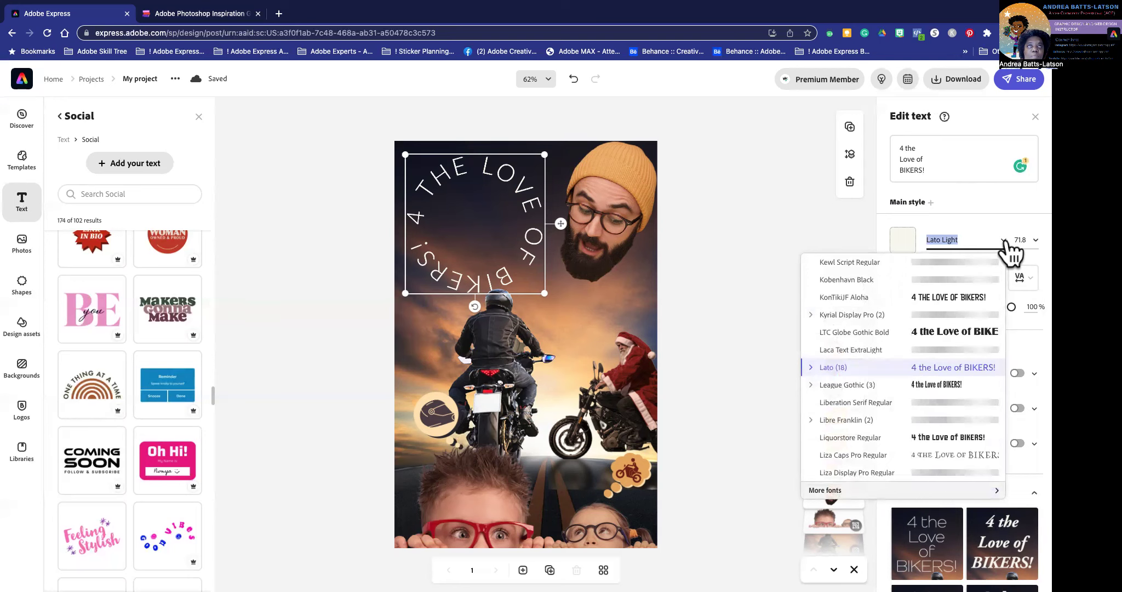
{"action": "left_click", "coordinate": [924, 335]}
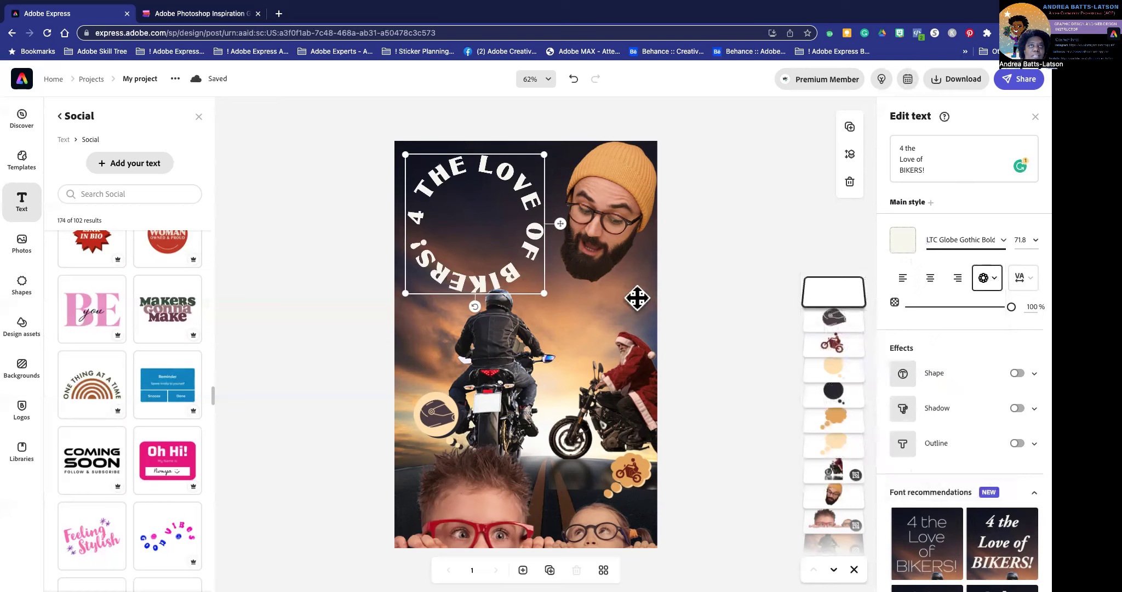
Shrink the circular title slightly and position it beside the bearded man's head, just above the rider's helmet
{"action": "left_click_drag", "start_coordinate": [542, 295], "coordinate": [536, 288]}
{"action": "mouse_move", "coordinate": [469, 280]}
{"action": "left_mouse_down"}
{"action": "mouse_move", "coordinate": [488, 273]}
{"action": "mouse_move", "coordinate": [479, 275]}
{"action": "left_mouse_up"}
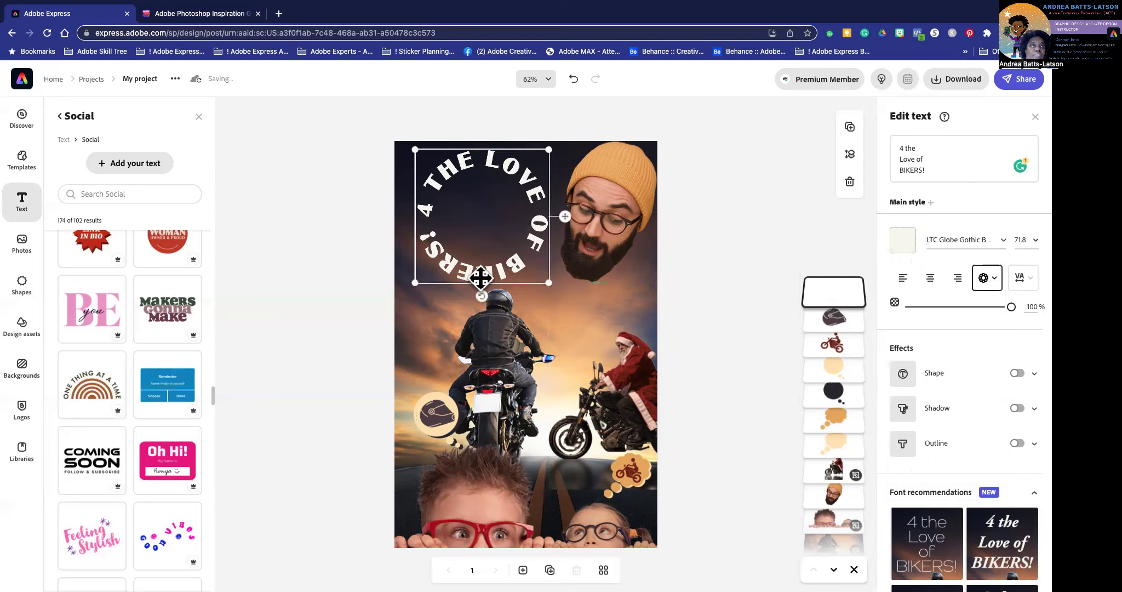
{"action": "mouse_move", "coordinate": [545, 288]}
{"action": "left_mouse_down"}
{"action": "mouse_move", "coordinate": [602, 344]}
{"action": "mouse_move", "coordinate": [548, 284]}
{"action": "left_mouse_up"}
{"action": "mouse_move", "coordinate": [444, 267]}
{"action": "left_mouse_down"}
{"action": "mouse_move", "coordinate": [437, 261]}
{"action": "mouse_move", "coordinate": [465, 270]}
{"action": "left_mouse_up"}
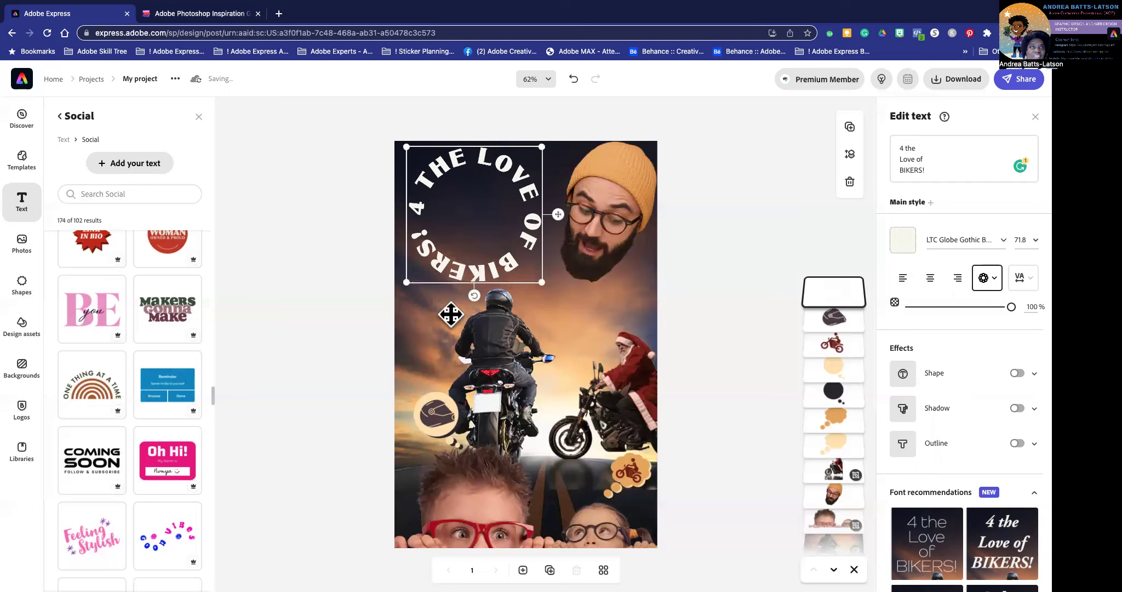
{"action": "key", "text": "Down"}
{"action": "key", "text": "Down"}
{"action": "key", "text": "Down"}
{"action": "key", "text": "Down"}
{"action": "key", "text": "Down"}
{"action": "key", "text": "Down"}
{"action": "key", "text": "Down"}
{"action": "key", "text": "Down"}
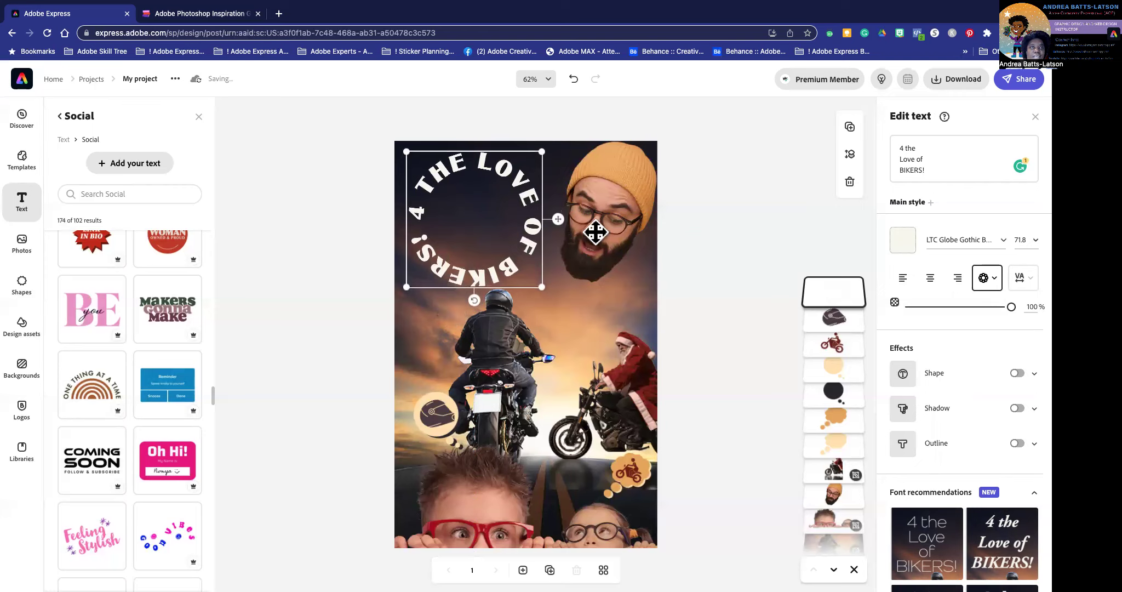
Try tan and orange palette colors on the title, settle on pale cream #FFE5B3, and deselect it
{"action": "left_click", "coordinate": [903, 240]}
{"action": "left_click", "coordinate": [998, 339]}
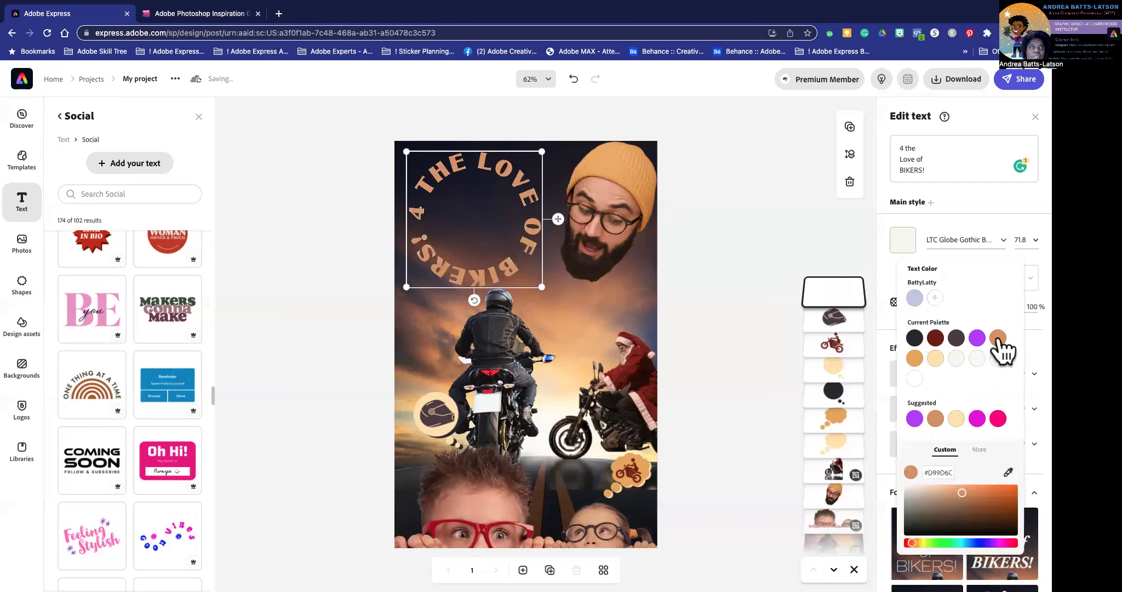
{"action": "left_click", "coordinate": [915, 358]}
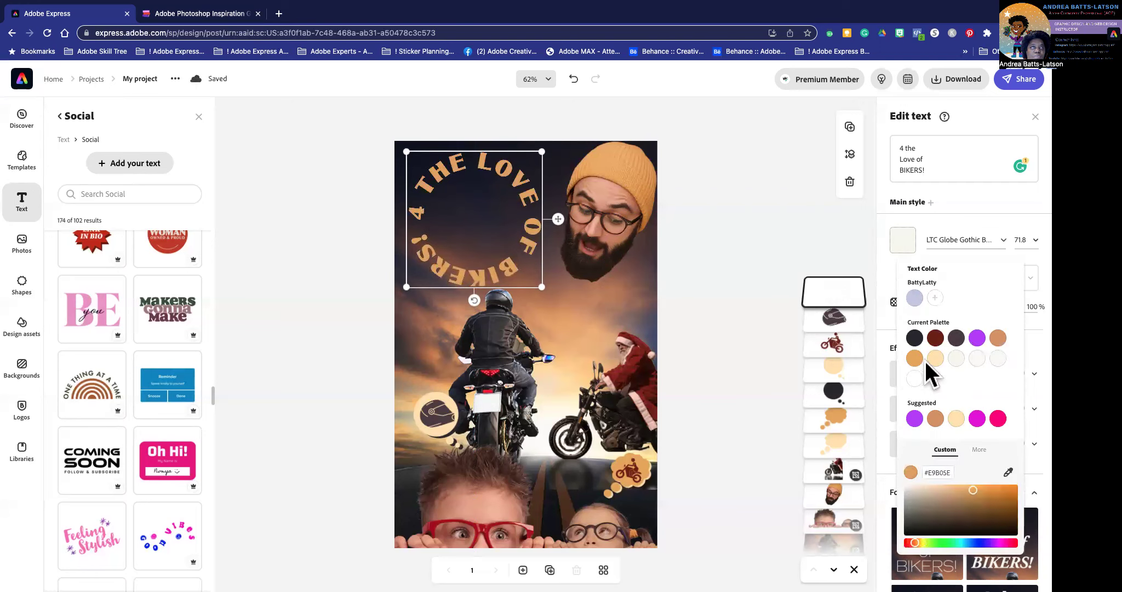
{"action": "left_click", "coordinate": [936, 358]}
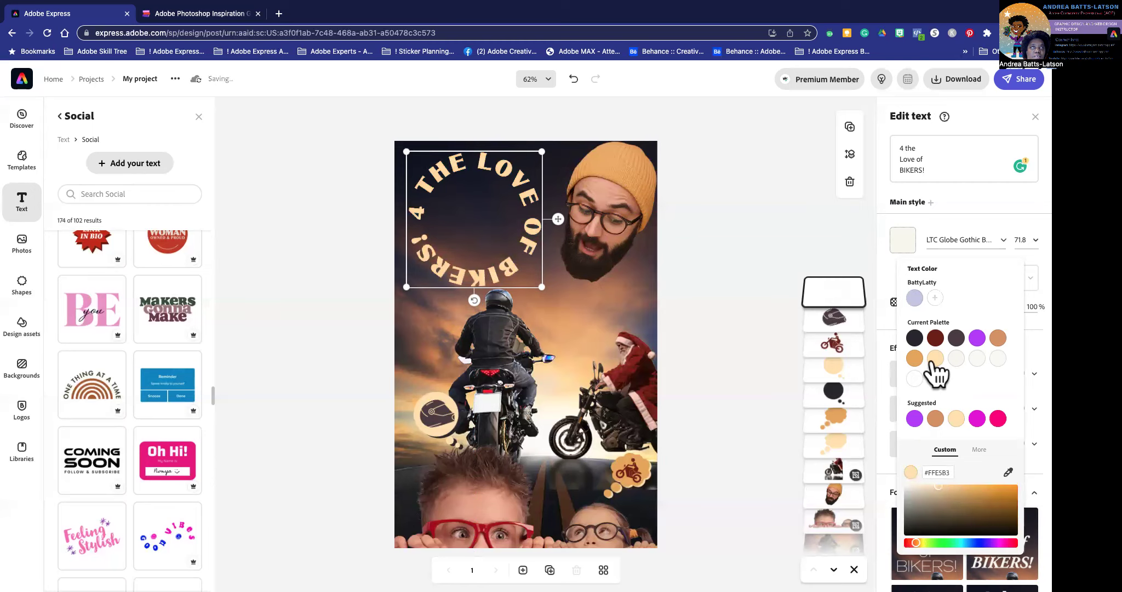
{"action": "left_click", "coordinate": [360, 219]}
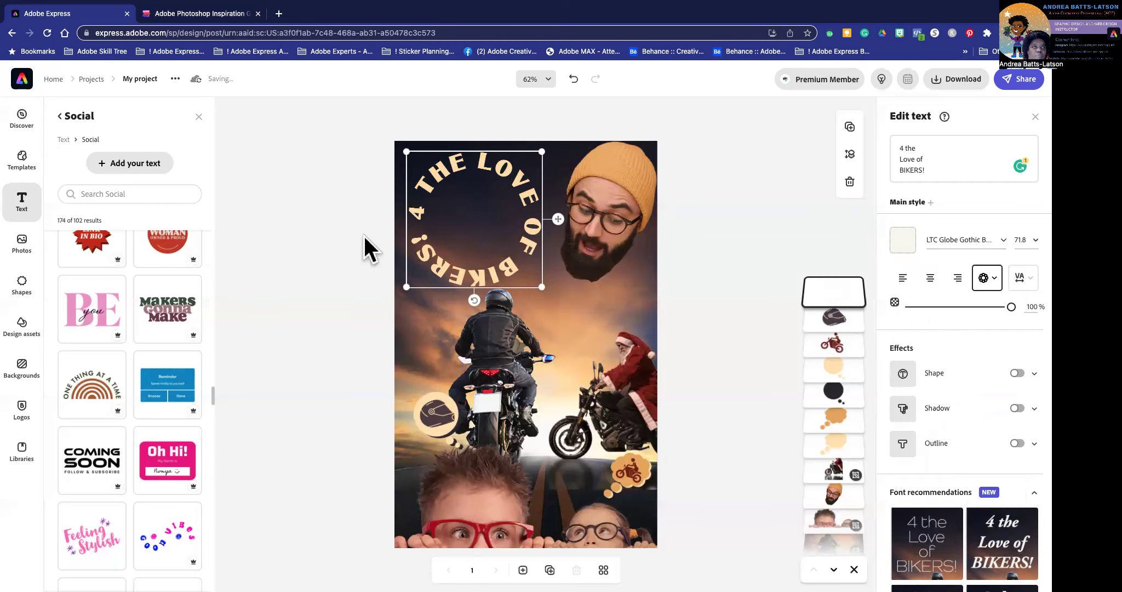
{"action": "left_click", "coordinate": [363, 234]}
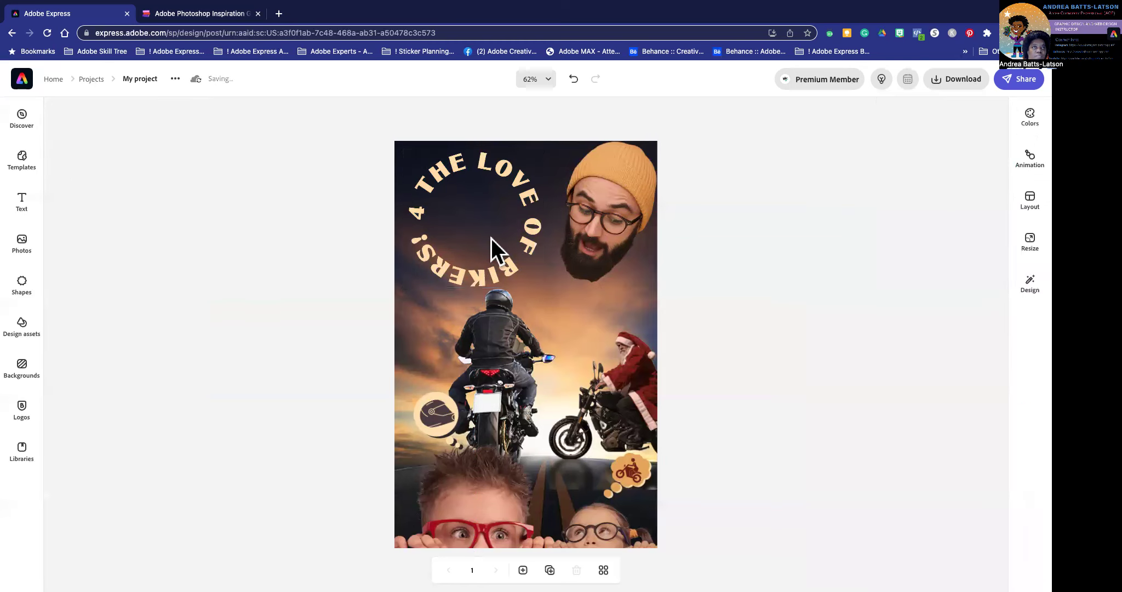
Add a shadow effect to the circular title and color it dark red #772210
{"action": "left_click", "coordinate": [462, 244]}
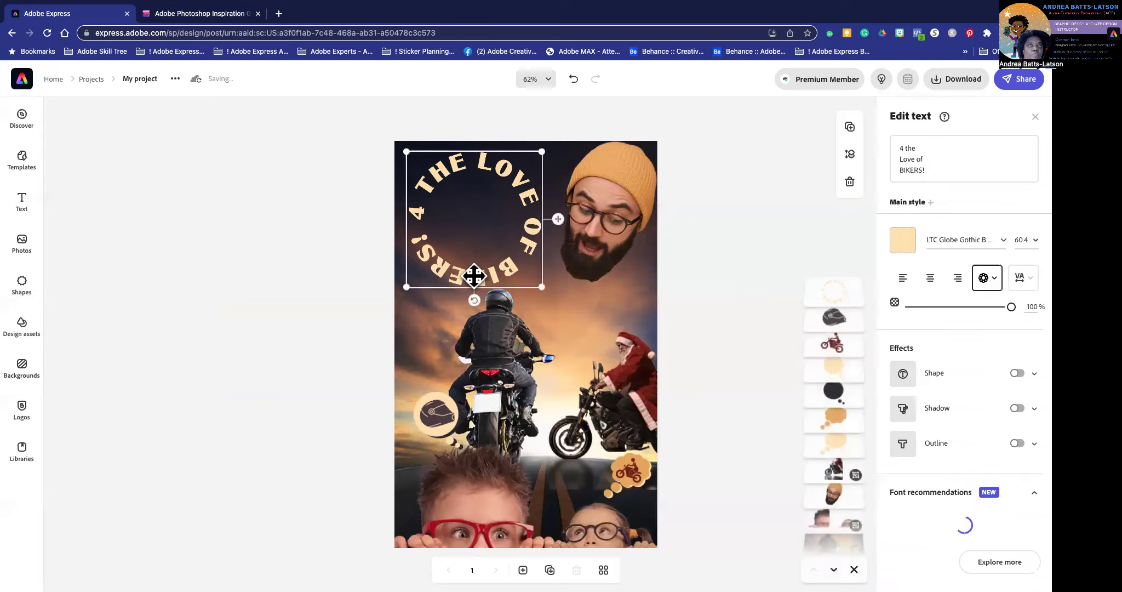
{"action": "left_click", "coordinate": [1017, 373]}
{"action": "left_click", "coordinate": [1018, 373]}
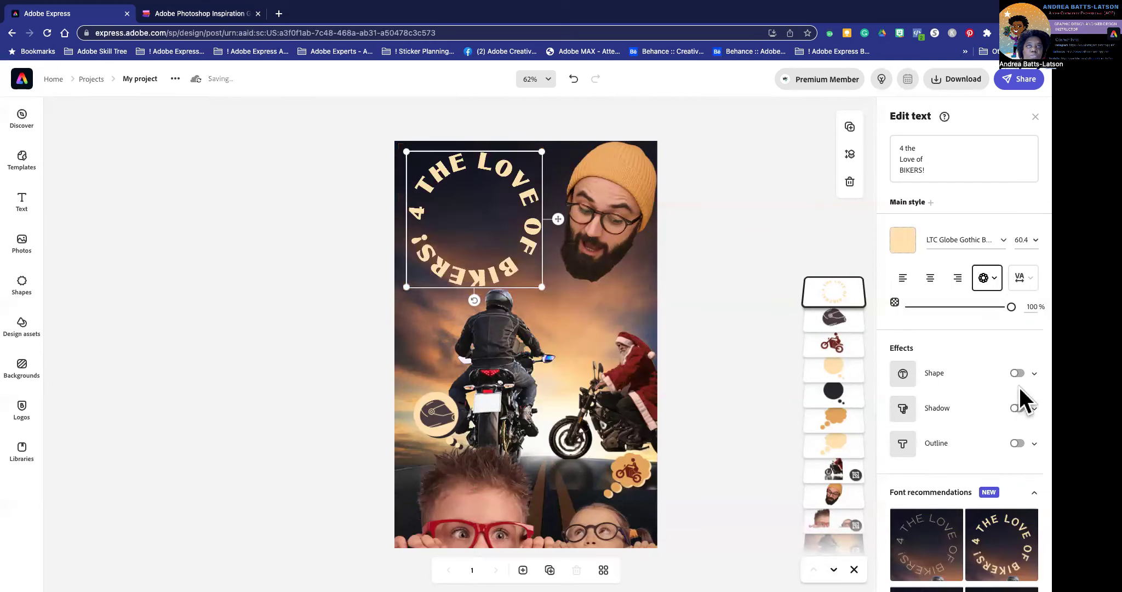
{"action": "left_click", "coordinate": [1018, 408]}
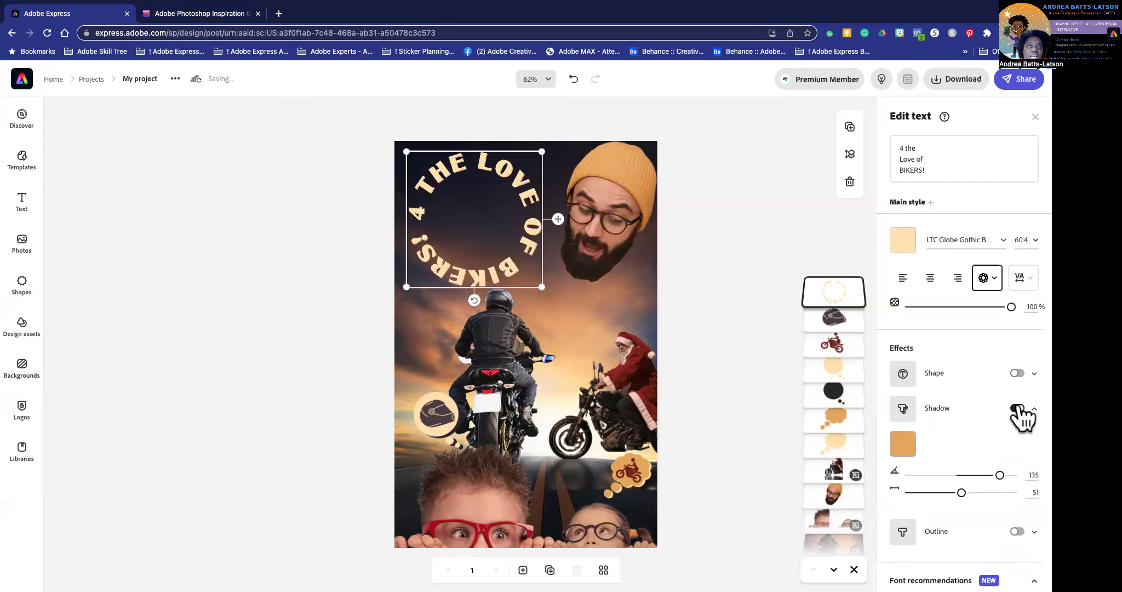
{"action": "left_click", "coordinate": [902, 447]}
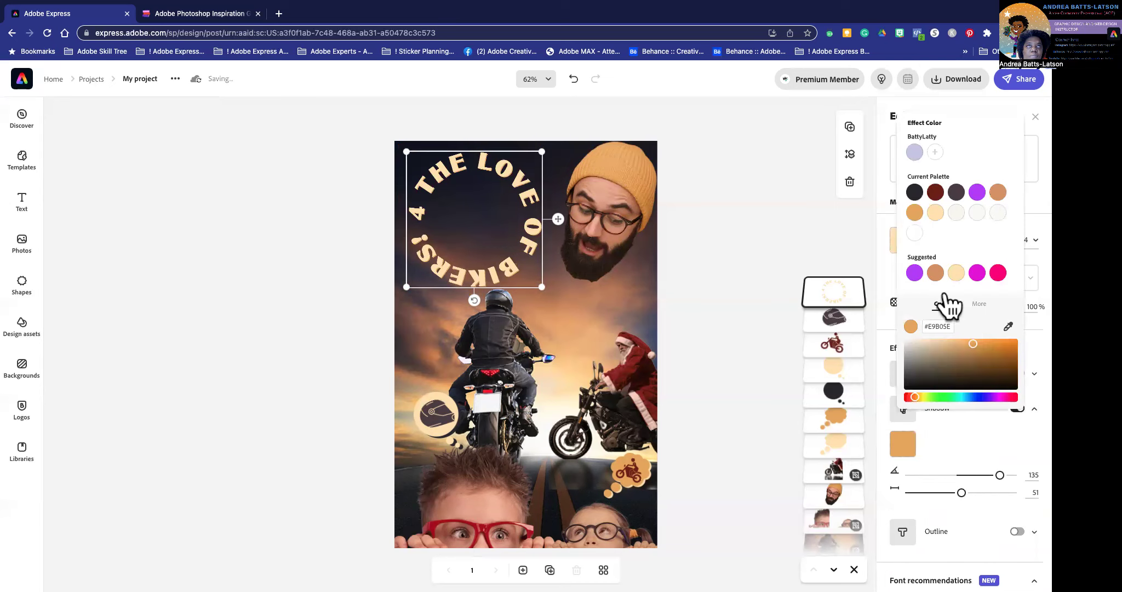
{"action": "left_click", "coordinate": [936, 194]}
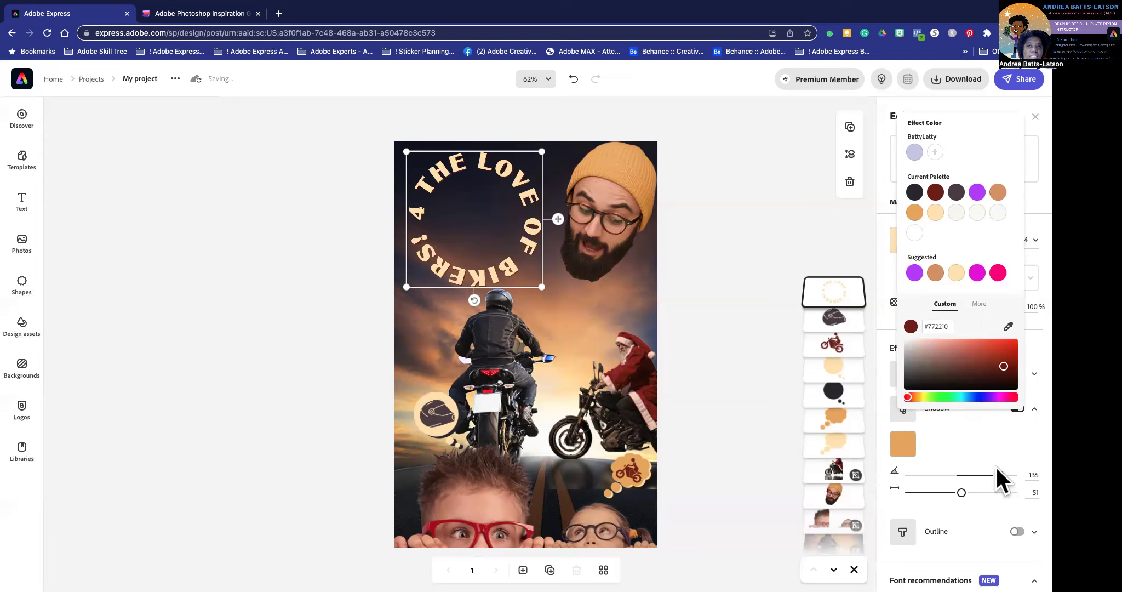
Add an outline effect to the circular title and color it dark red #772210
{"action": "left_click", "coordinate": [1018, 531]}
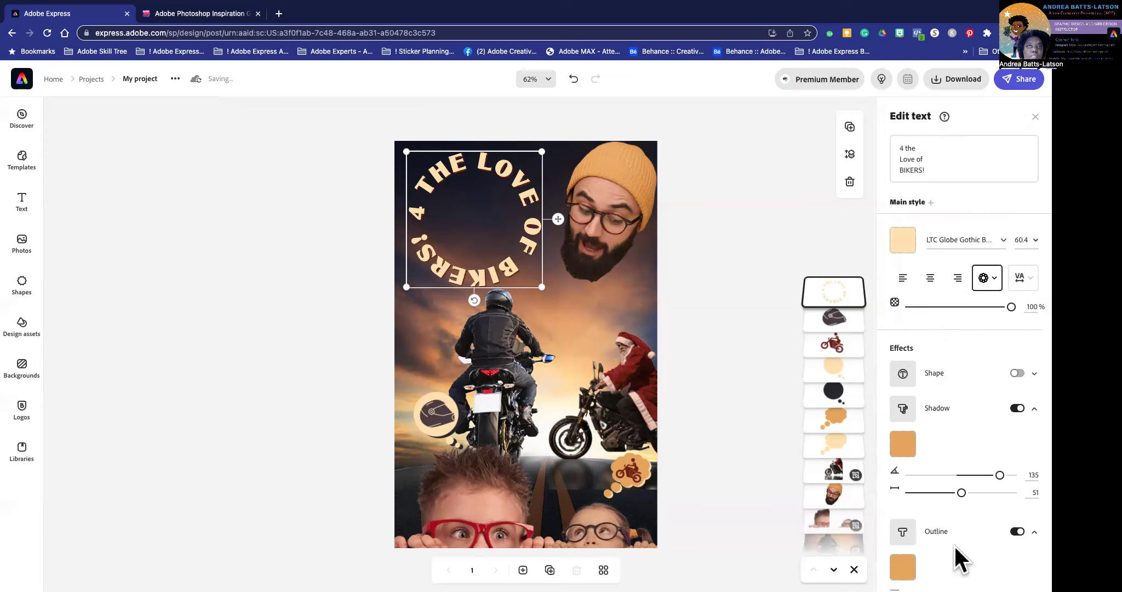
{"action": "left_click", "coordinate": [903, 568]}
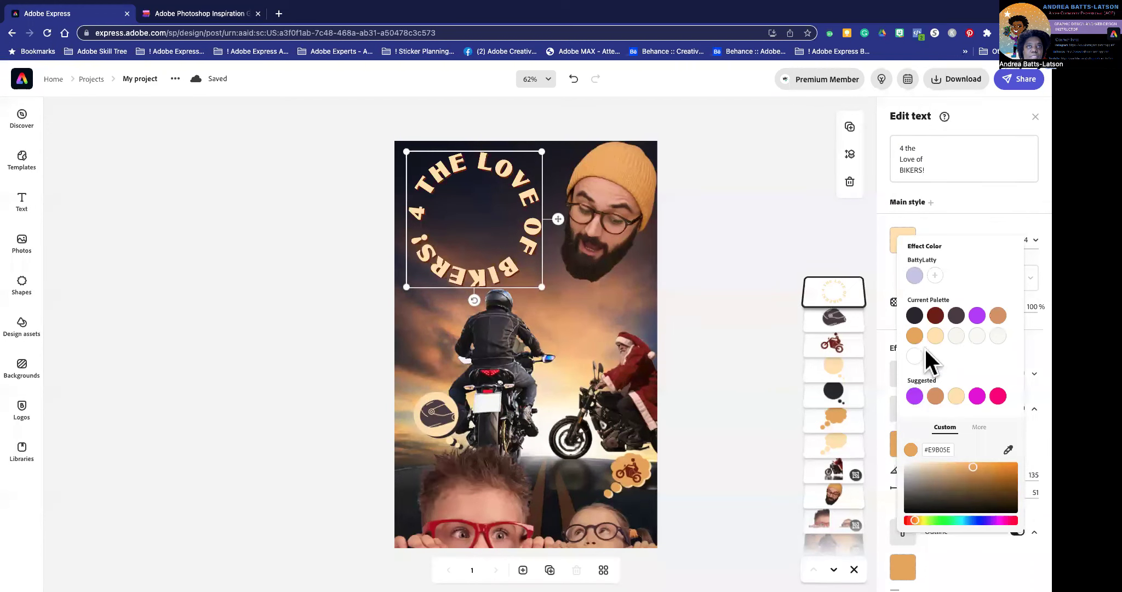
{"action": "left_click", "coordinate": [935, 318]}
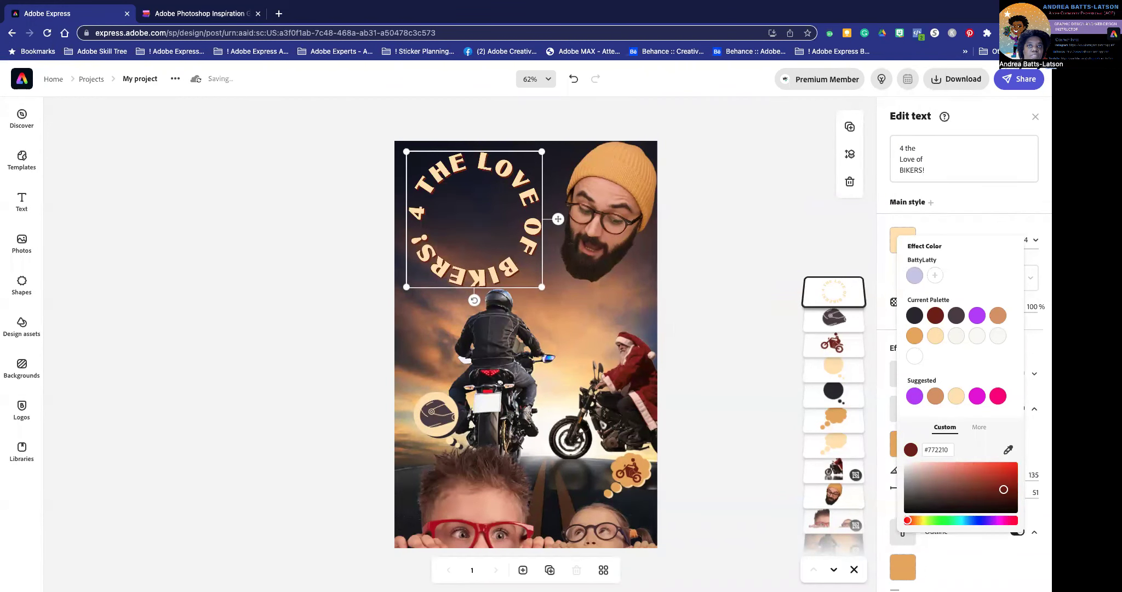
{"action": "left_click", "coordinate": [951, 549]}
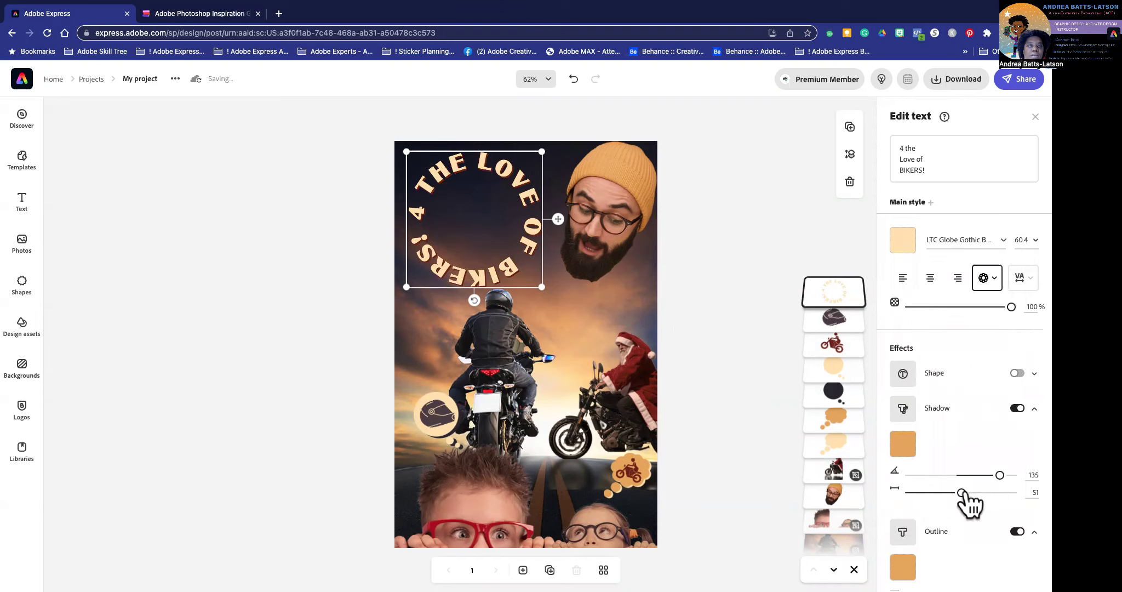
Set the title's shadow distance to 69 and its outline thickness to 100, keeping the outline enabled
{"action": "mouse_move", "coordinate": [966, 493]}
{"action": "left_mouse_down"}
{"action": "mouse_move", "coordinate": [1014, 493]}
{"action": "mouse_move", "coordinate": [969, 493]}
{"action": "mouse_move", "coordinate": [981, 493]}
{"action": "left_mouse_up"}
{"action": "left_click", "coordinate": [933, 532]}
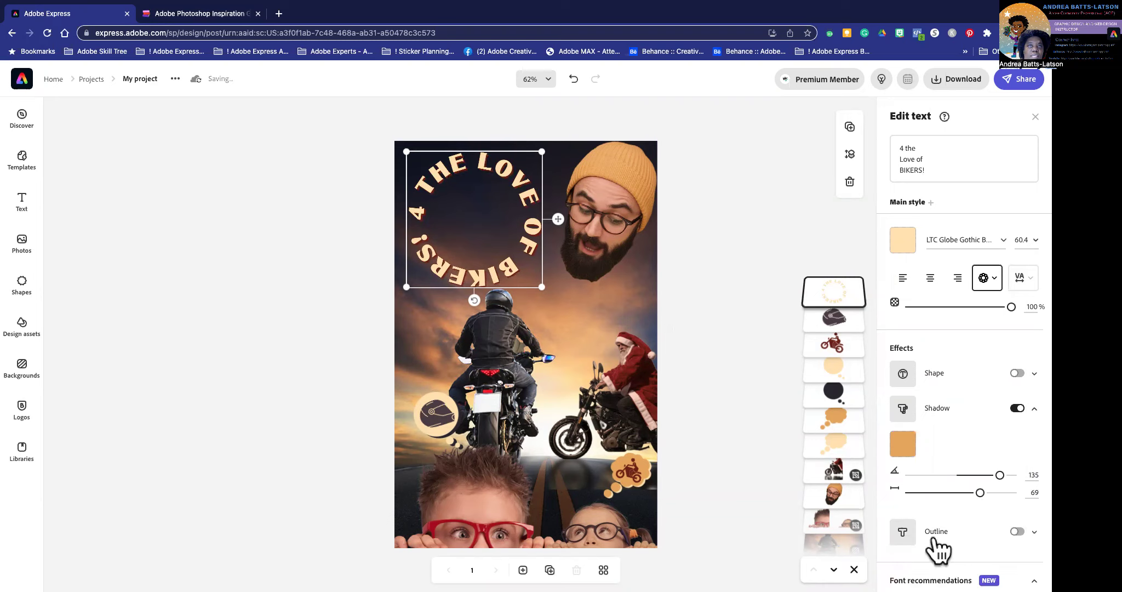
{"action": "scroll", "coordinate": [937, 547], "scroll_direction": "down", "scroll_amount": 2}
{"action": "scroll", "coordinate": [939, 554], "scroll_direction": "down", "scroll_amount": 1}
{"action": "left_click", "coordinate": [945, 359]}
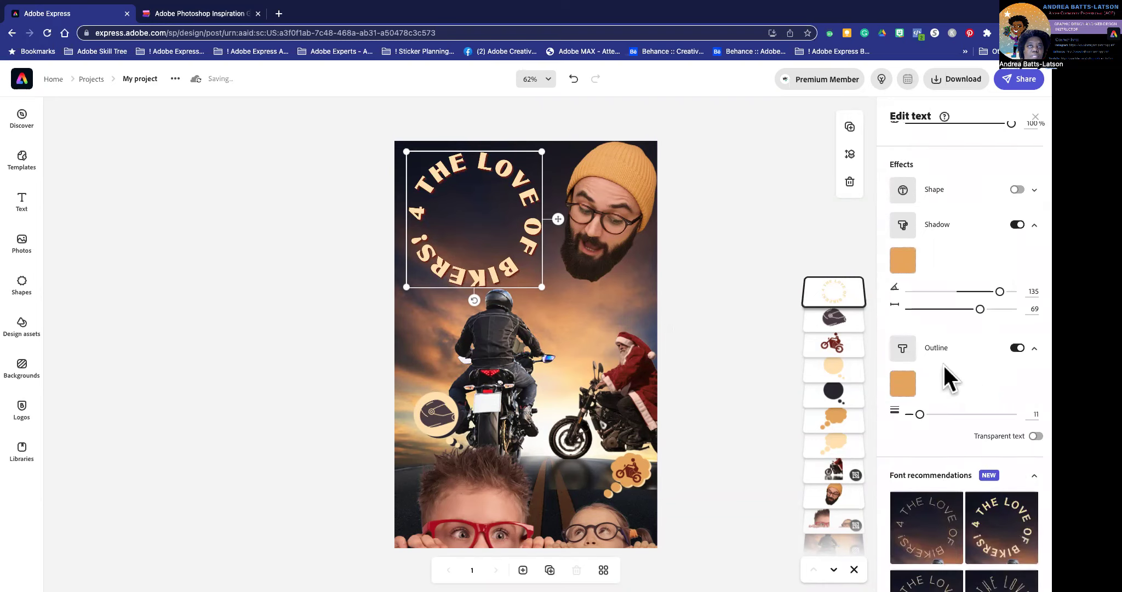
{"action": "left_click", "coordinate": [1020, 437]}
{"action": "left_click", "coordinate": [1020, 437]}
{"action": "left_click_drag", "start_coordinate": [921, 414], "coordinate": [1013, 414]}
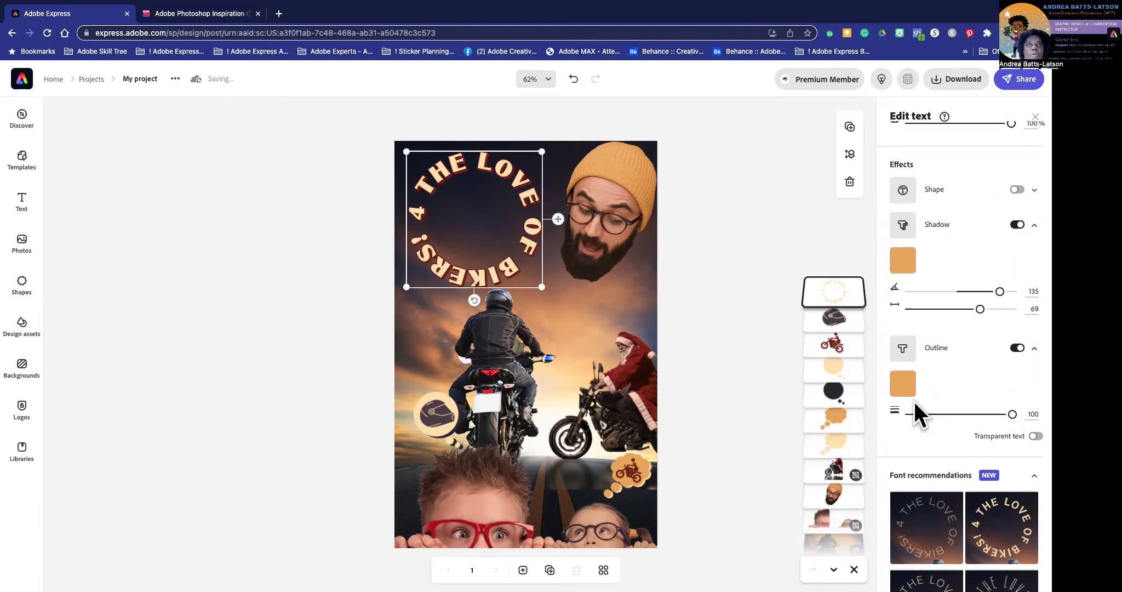
Reapply the dark red #772210 palette color to the title's outline and to its shadow
{"action": "scroll", "coordinate": [915, 402], "scroll_direction": "up", "scroll_amount": 2}
{"action": "left_click", "coordinate": [904, 430]}
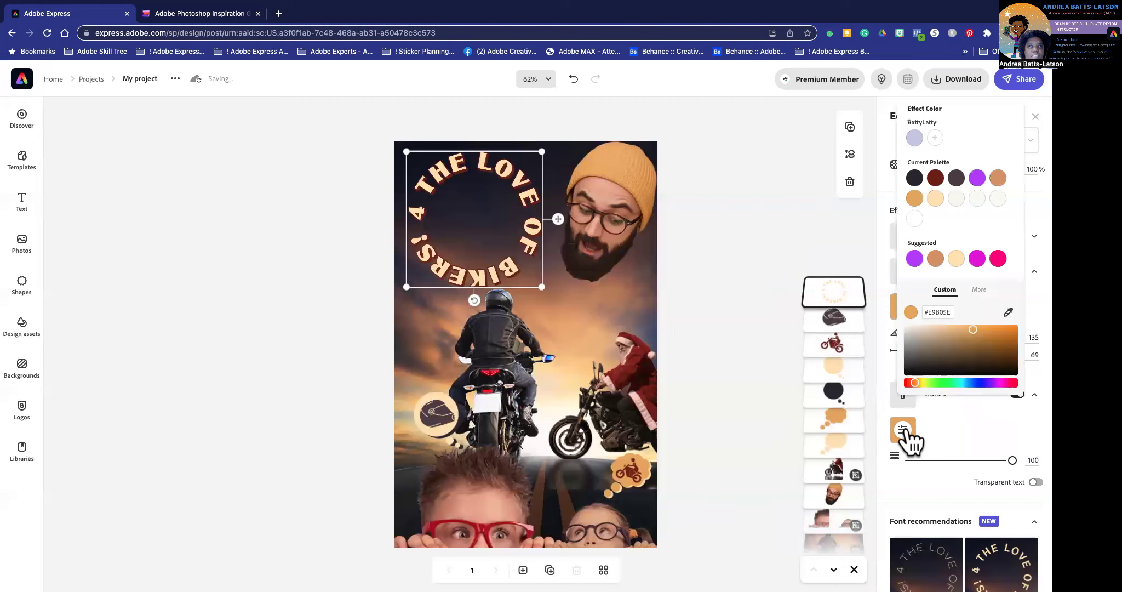
{"action": "left_click", "coordinate": [935, 178]}
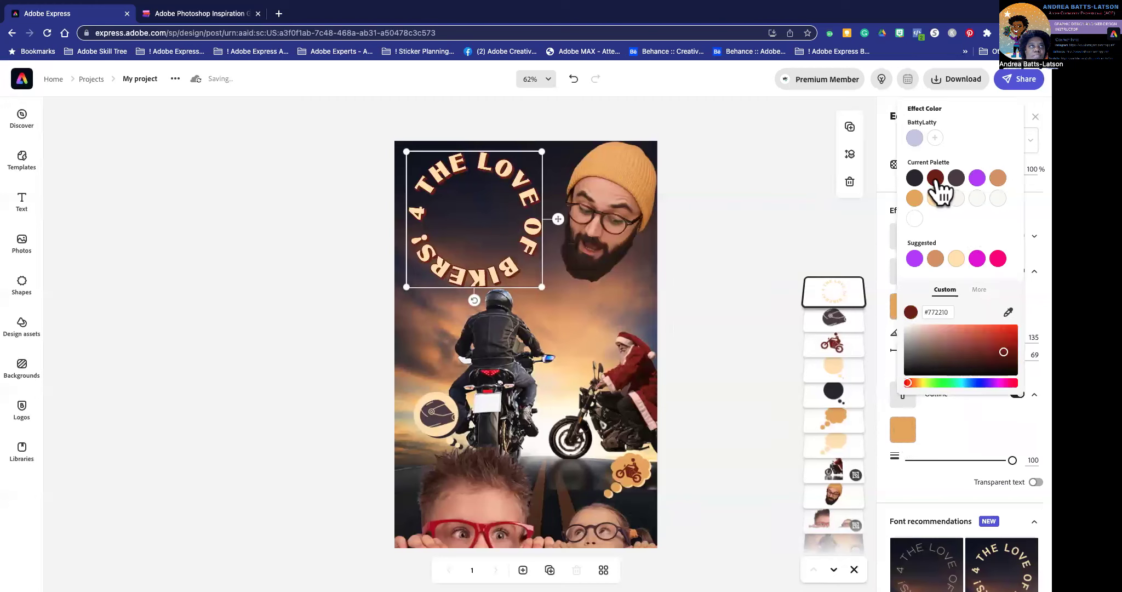
{"action": "left_click", "coordinate": [751, 264]}
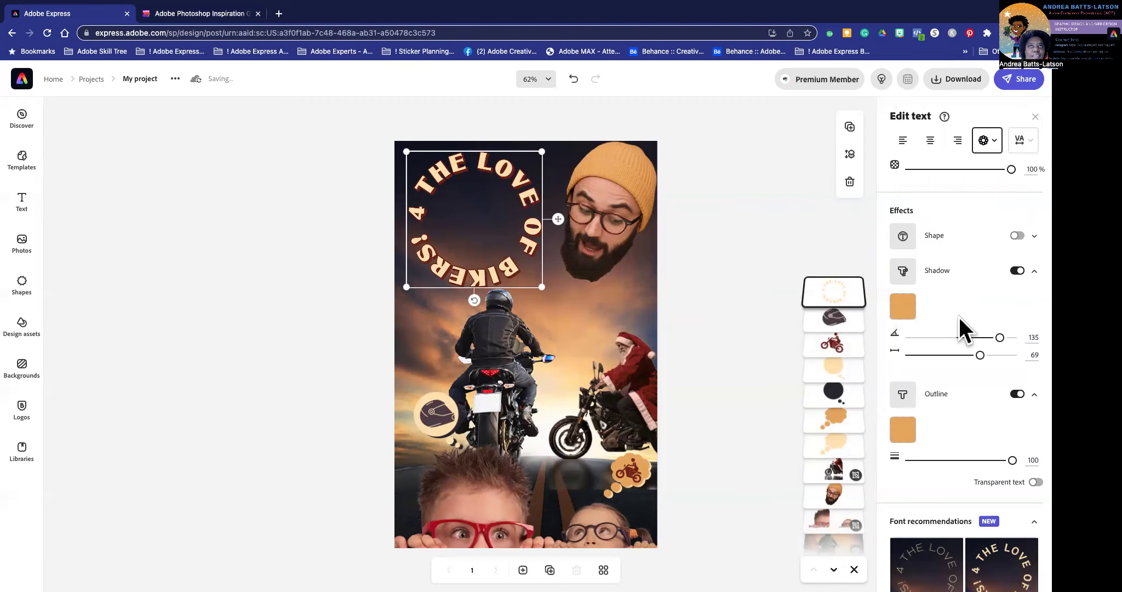
{"action": "left_click", "coordinate": [903, 310]}
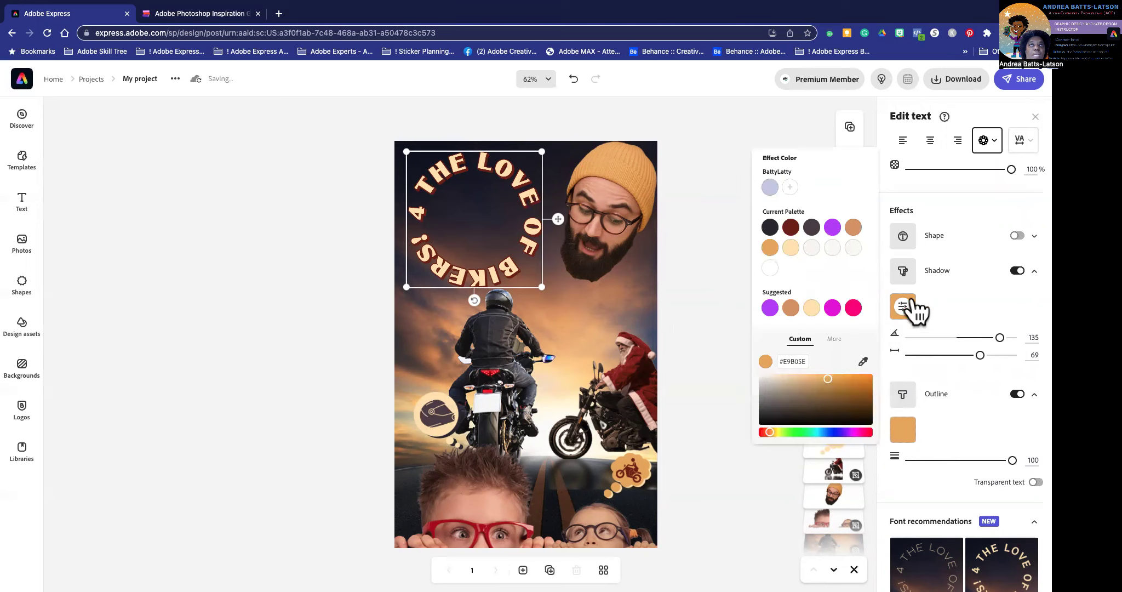
{"action": "left_click", "coordinate": [791, 227]}
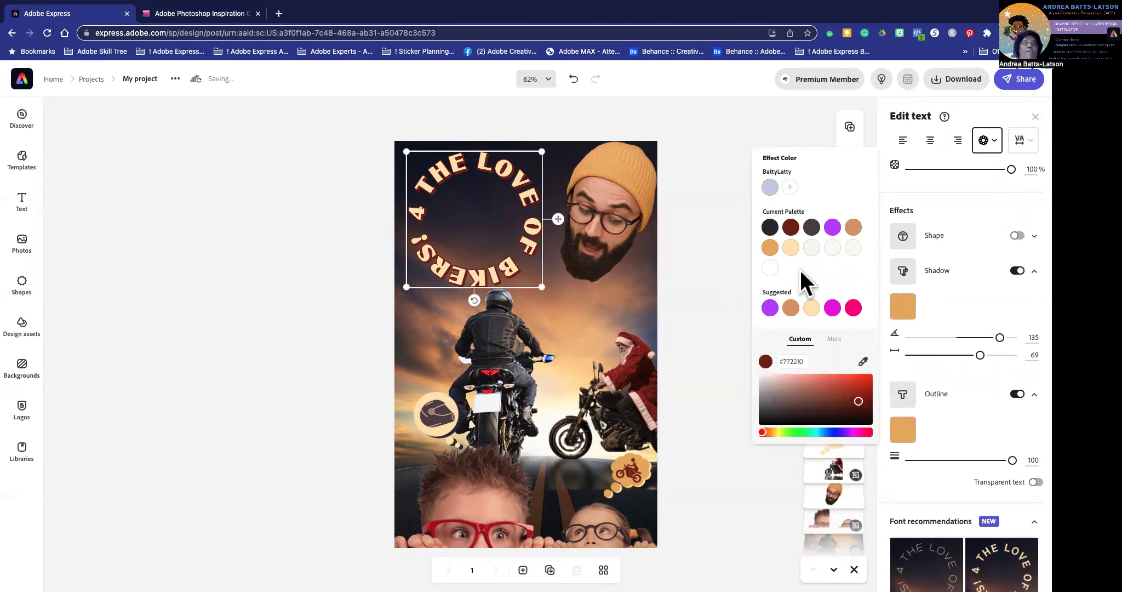
{"action": "left_click", "coordinate": [954, 288]}
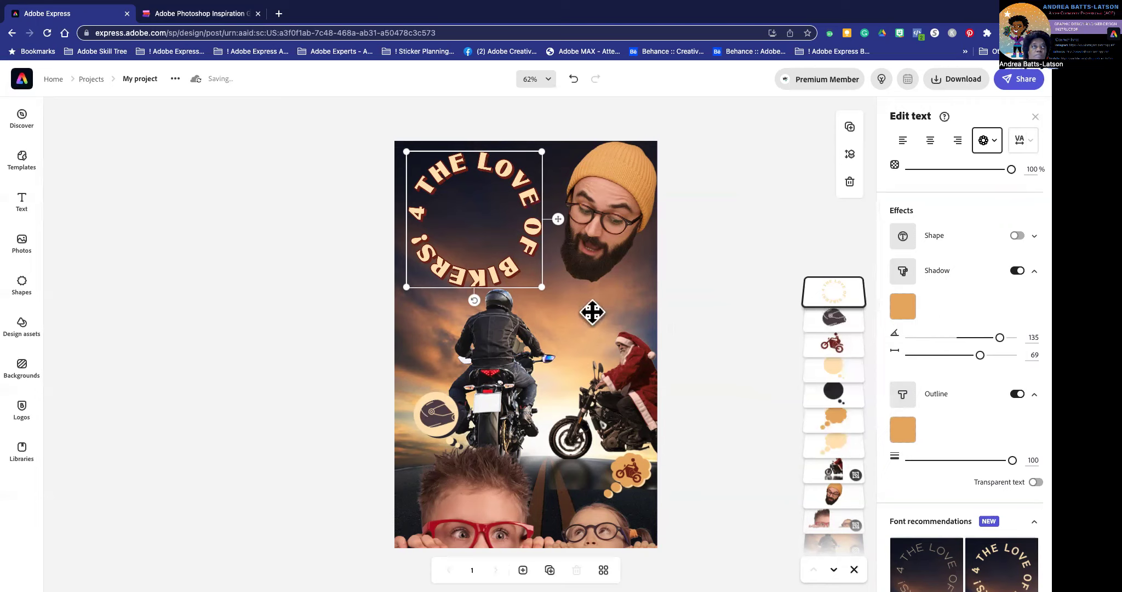
{"action": "left_click_drag", "start_coordinate": [837, 310], "coordinate": [833, 304]}
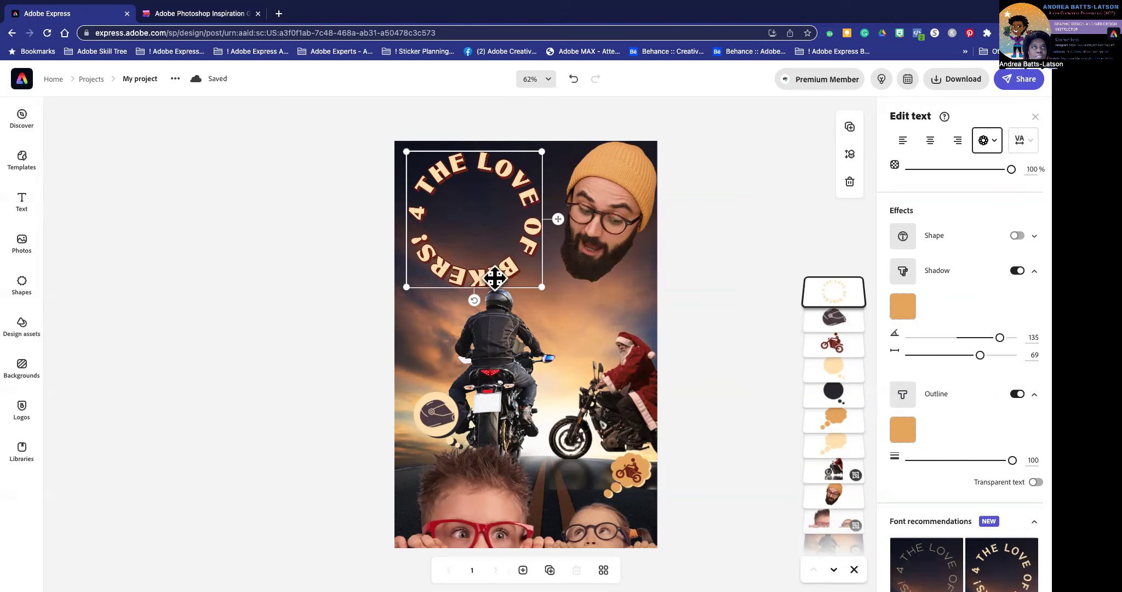
Delete the cutout photo of the bearded man in the yellow beanie from the collage
{"action": "left_click", "coordinate": [245, 334]}
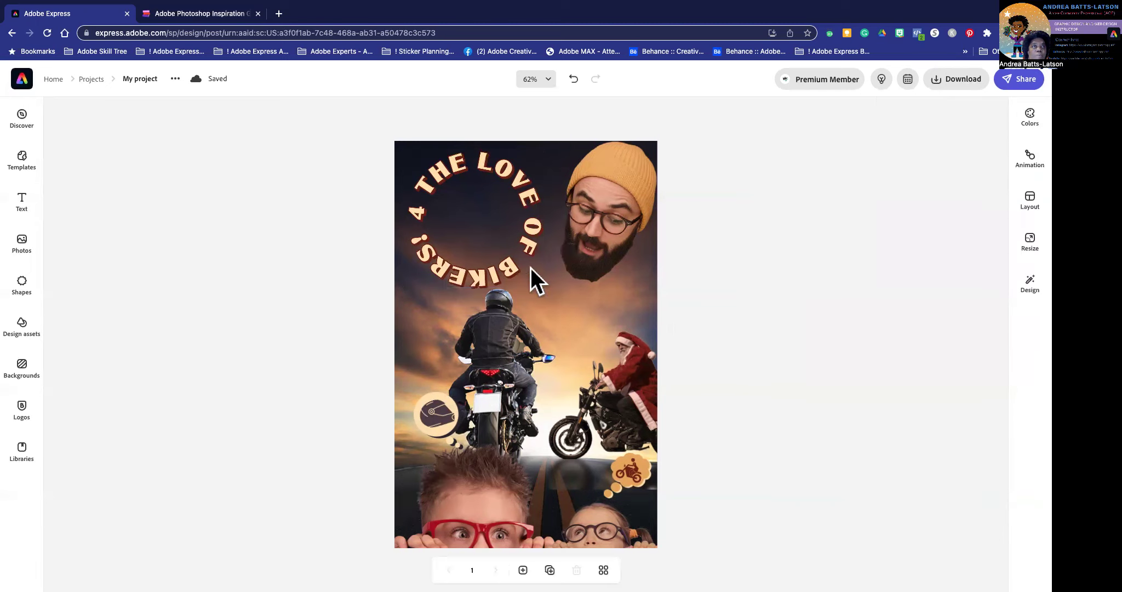
{"action": "left_click", "coordinate": [603, 230]}
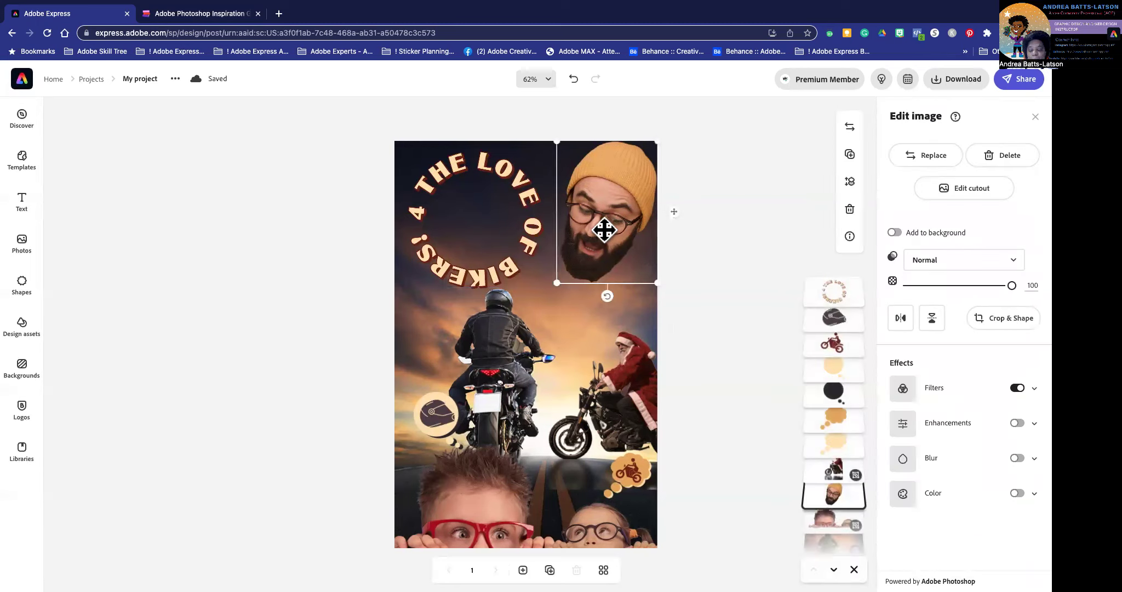
{"action": "left_click", "coordinate": [566, 231]}
{"action": "key", "text": "ctrl+z"}
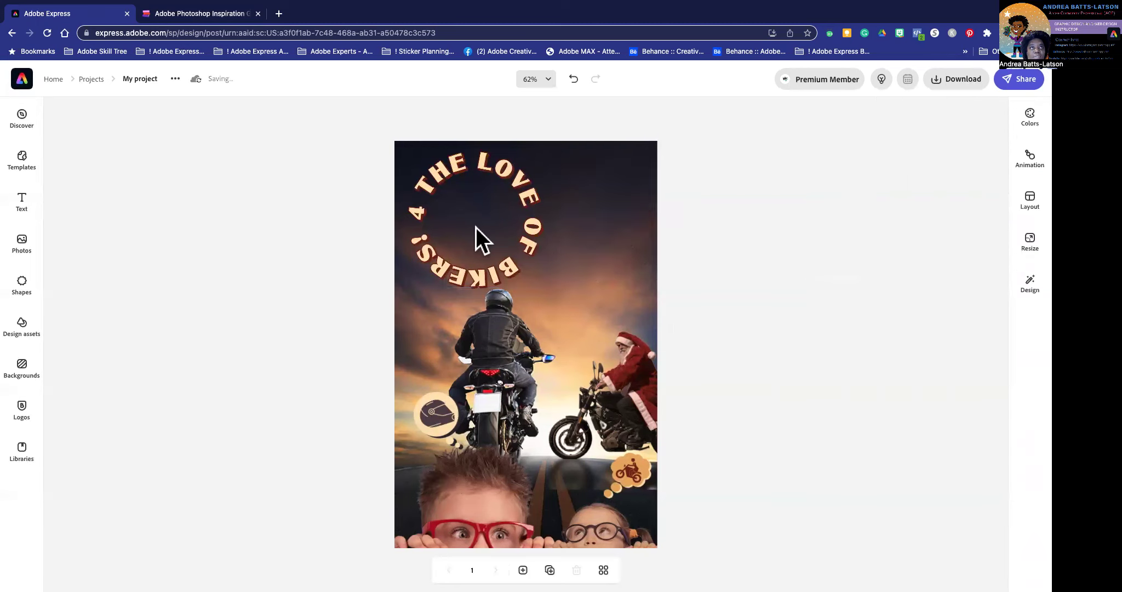
Move the circular title to the middle of the collage's upper area and change its layout from circular to center-aligned text
{"action": "left_click_drag", "start_coordinate": [538, 229], "coordinate": [598, 231]}
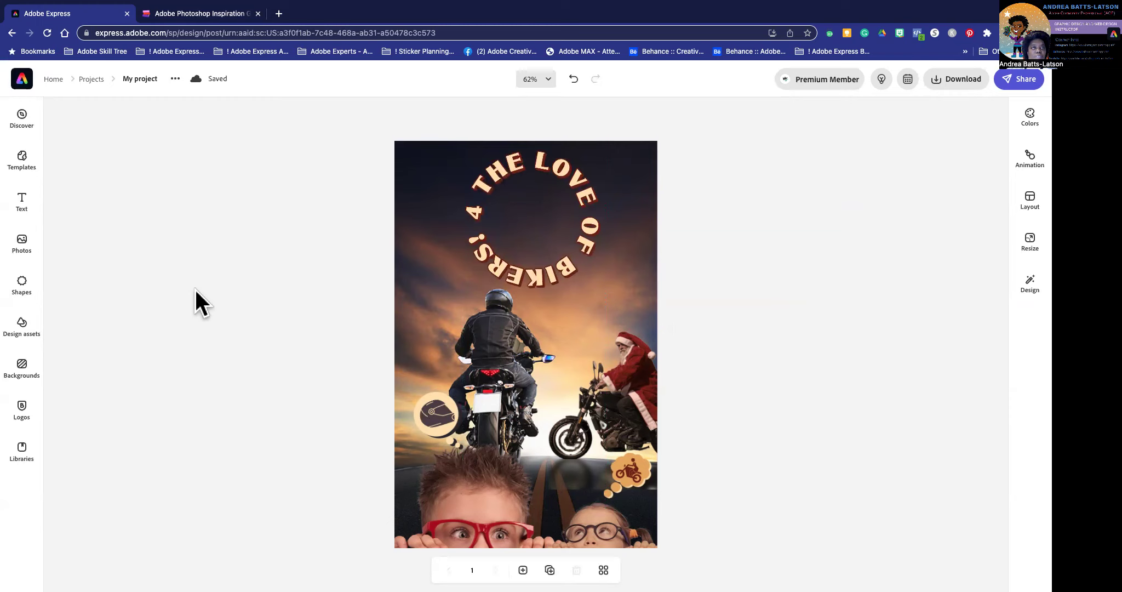
{"action": "left_click", "coordinate": [543, 274]}
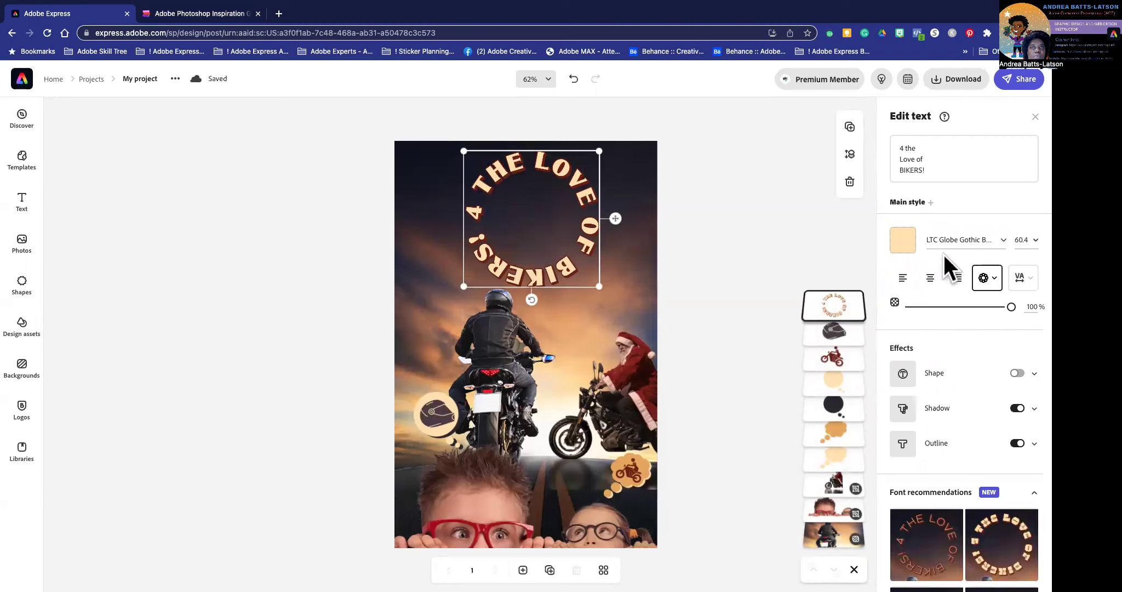
{"action": "scroll", "coordinate": [937, 288], "scroll_direction": "down", "scroll_amount": 1}
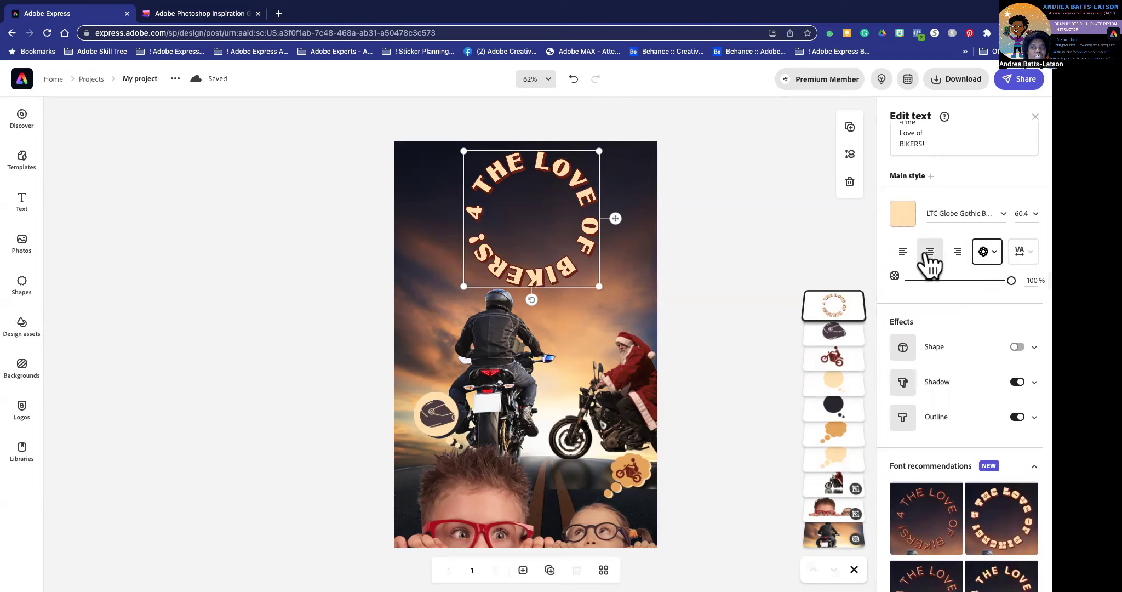
{"action": "left_click", "coordinate": [928, 253]}
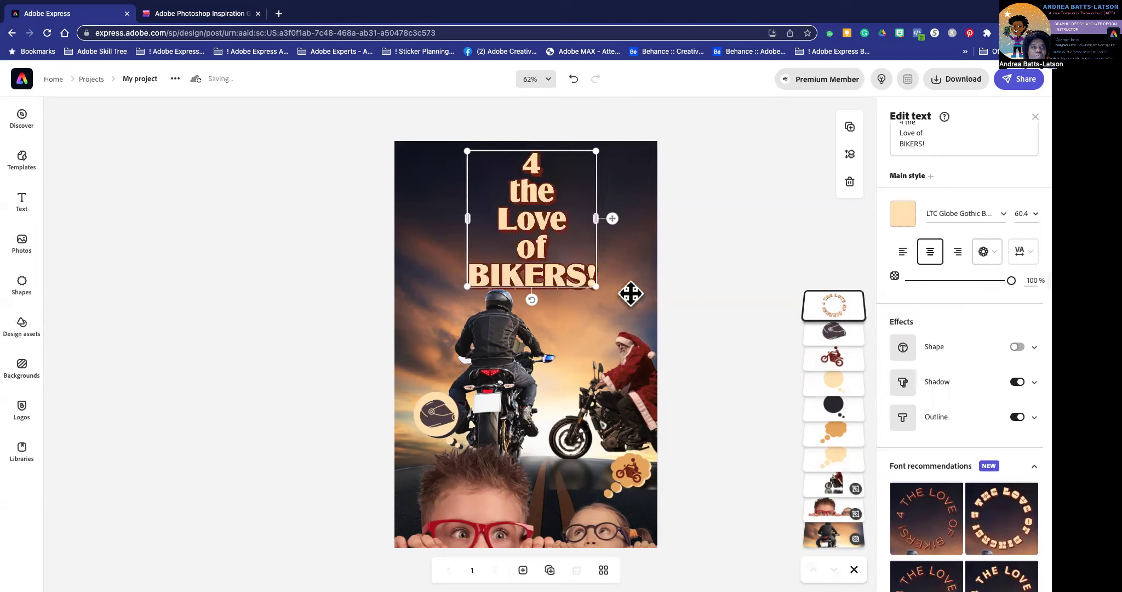
Resize the title to a larger three-line block and center it horizontally above the rider in the denim jacket
{"action": "left_click_drag", "start_coordinate": [597, 285], "coordinate": [627, 245]}
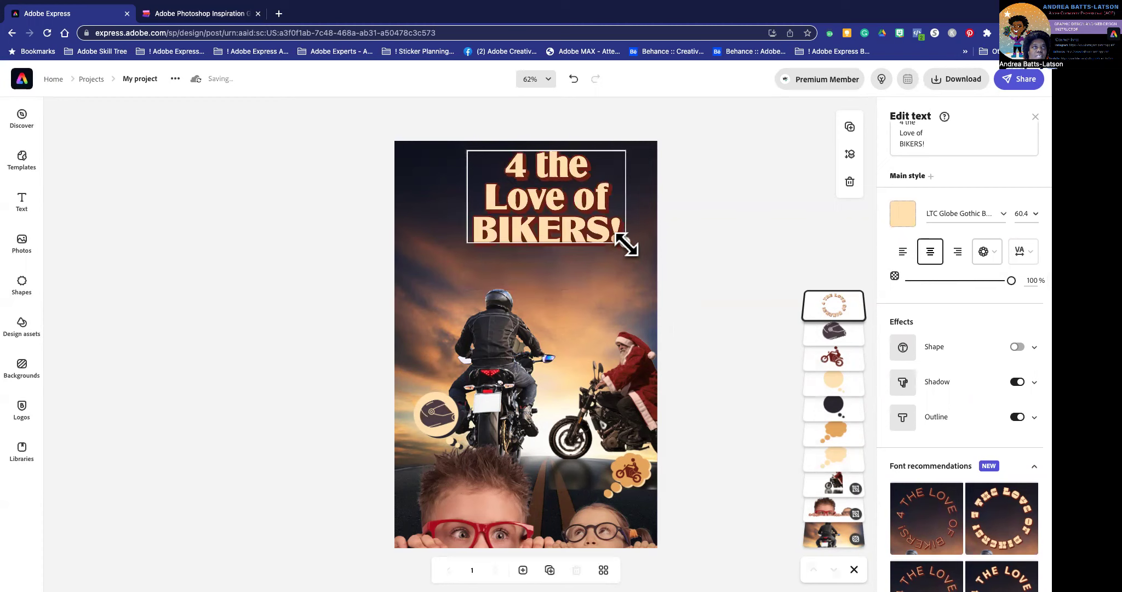
{"action": "left_click_drag", "start_coordinate": [569, 220], "coordinate": [553, 230]}
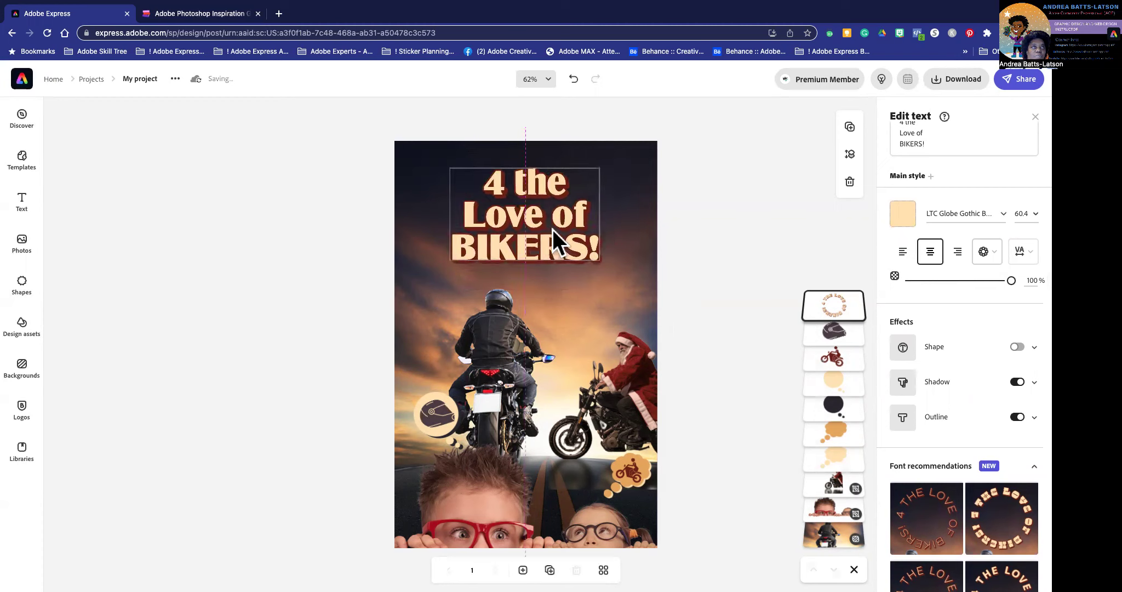
{"action": "left_click_drag", "start_coordinate": [600, 263], "coordinate": [619, 269]}
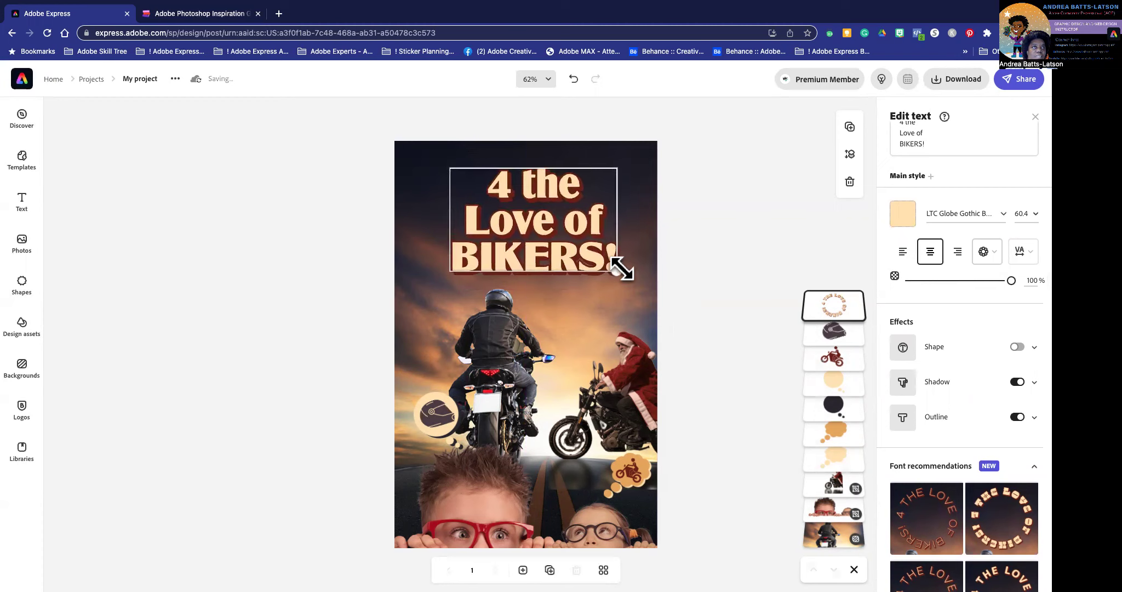
{"action": "left_click_drag", "start_coordinate": [554, 249], "coordinate": [547, 244]}
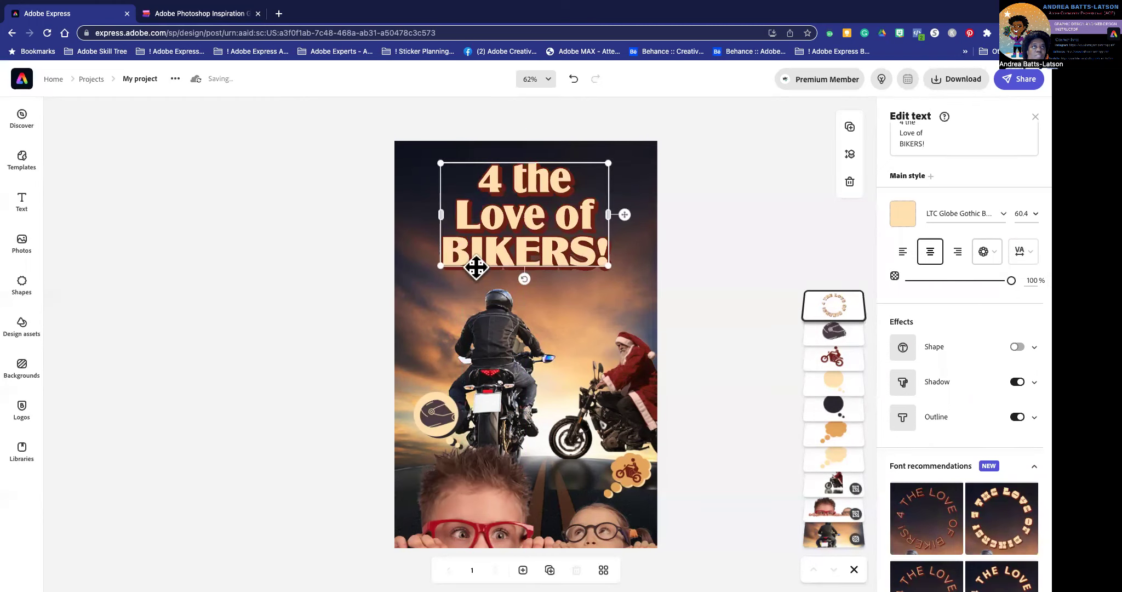
{"action": "left_click_drag", "start_coordinate": [478, 262], "coordinate": [475, 262]}
{"action": "left_click", "coordinate": [250, 336]}
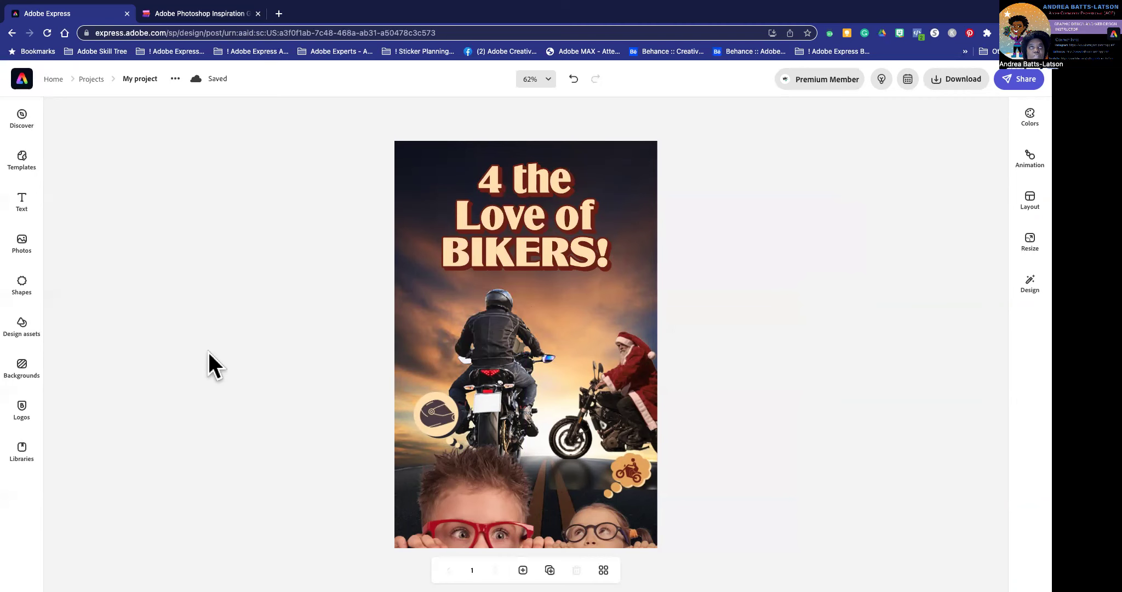
Look at the Adobe Photoshop Inspiration Generator page and return to the collage in Adobe Express
{"action": "left_click", "coordinate": [176, 14]}
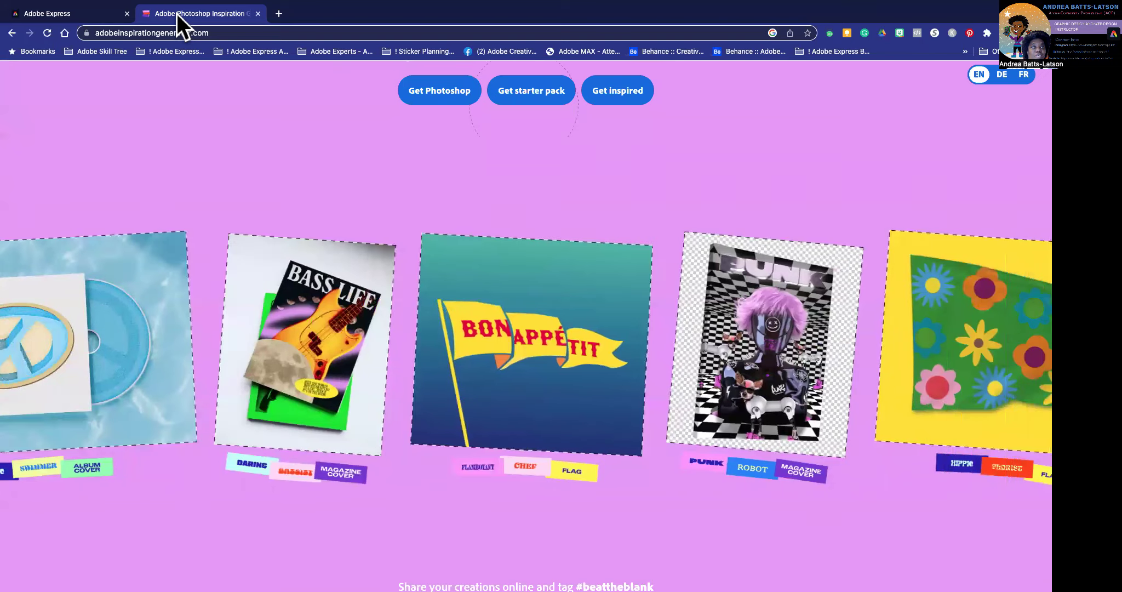
{"action": "left_click", "coordinate": [34, 12]}
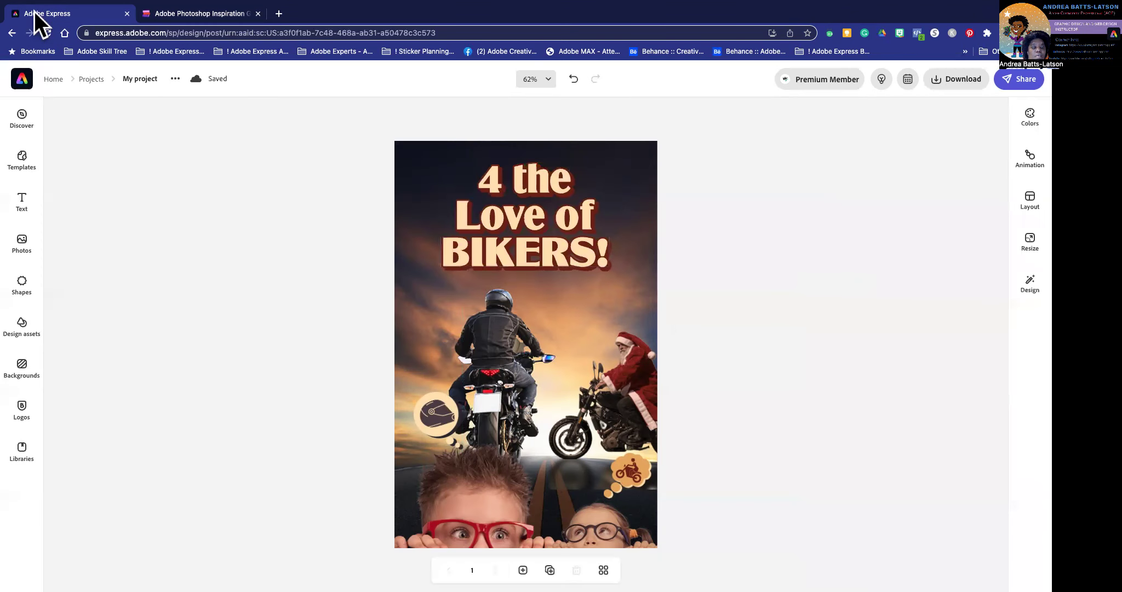